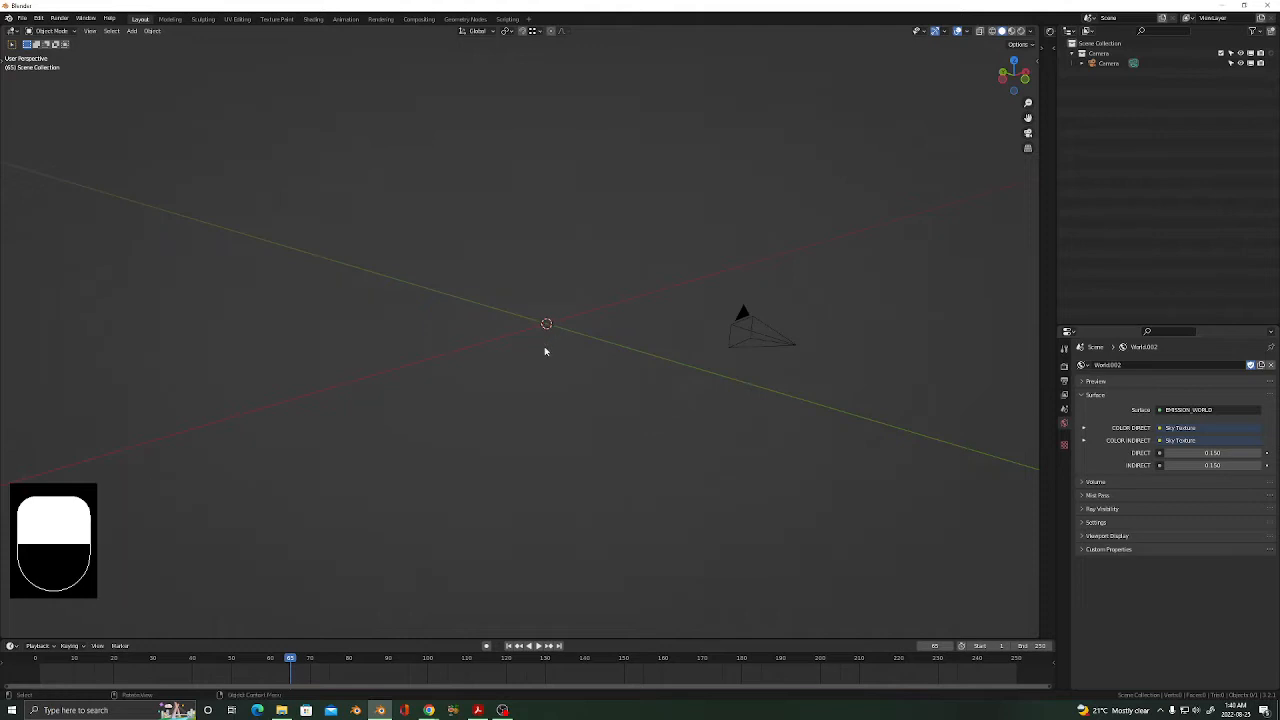
# Reframe the viewport and collapse the Camera collection's listing in the Outliner.
pyautogui.keyDown('shift'); pyautogui.moveTo(562, 363); pyautogui.dragTo(559, 357, button='middle'); pyautogui.keyUp('shift')
pyautogui.moveTo(509, 362); pyautogui.dragTo(508, 360, button='middle')
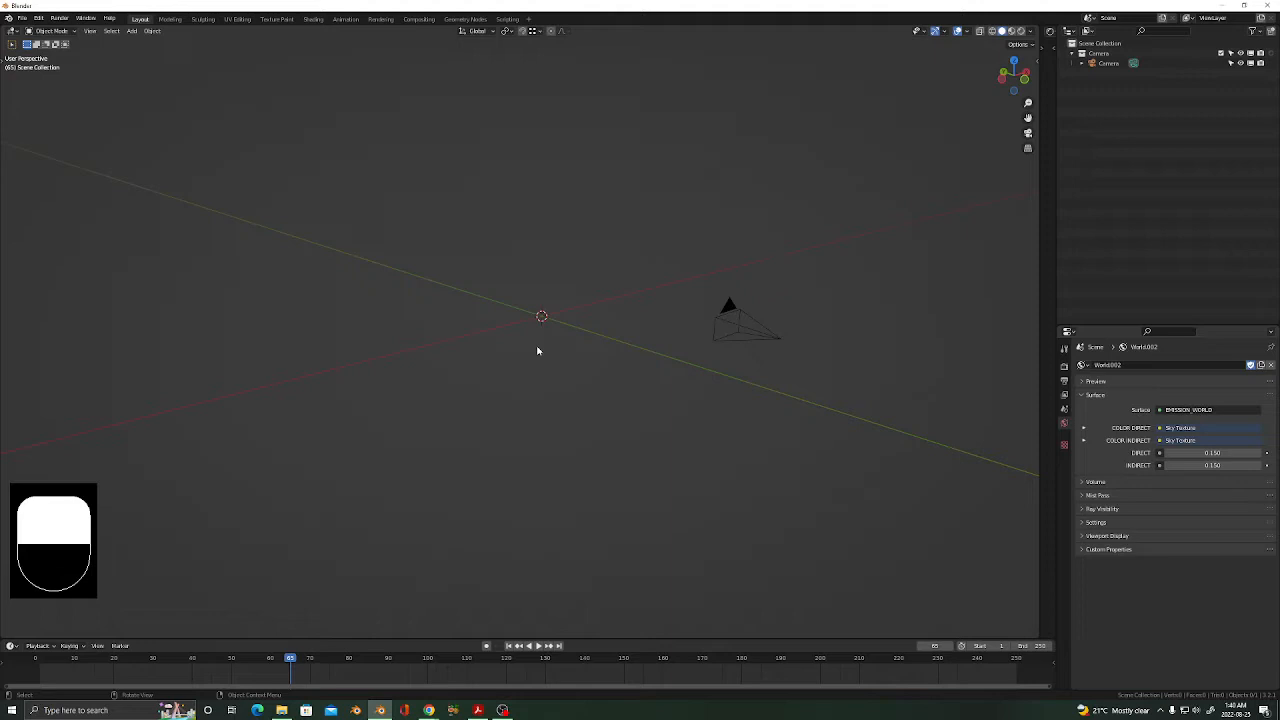
pyautogui.moveTo(537, 351); pyautogui.dragTo(539, 351, button='middle')
pyautogui.keyDown('shift'); pyautogui.moveTo(533, 346); pyautogui.dragTo(514, 317, button='middle'); pyautogui.keyUp('shift')
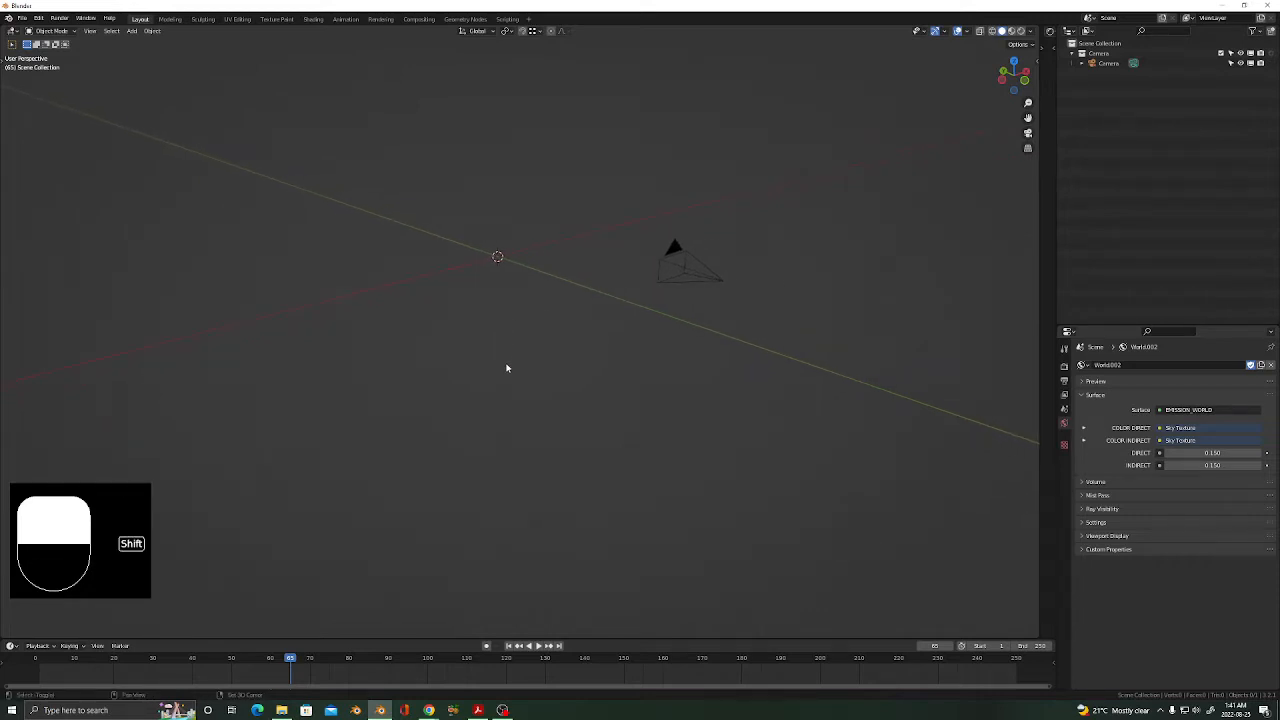
pyautogui.moveTo(506, 368); pyautogui.dragTo(521, 358, button='middle')
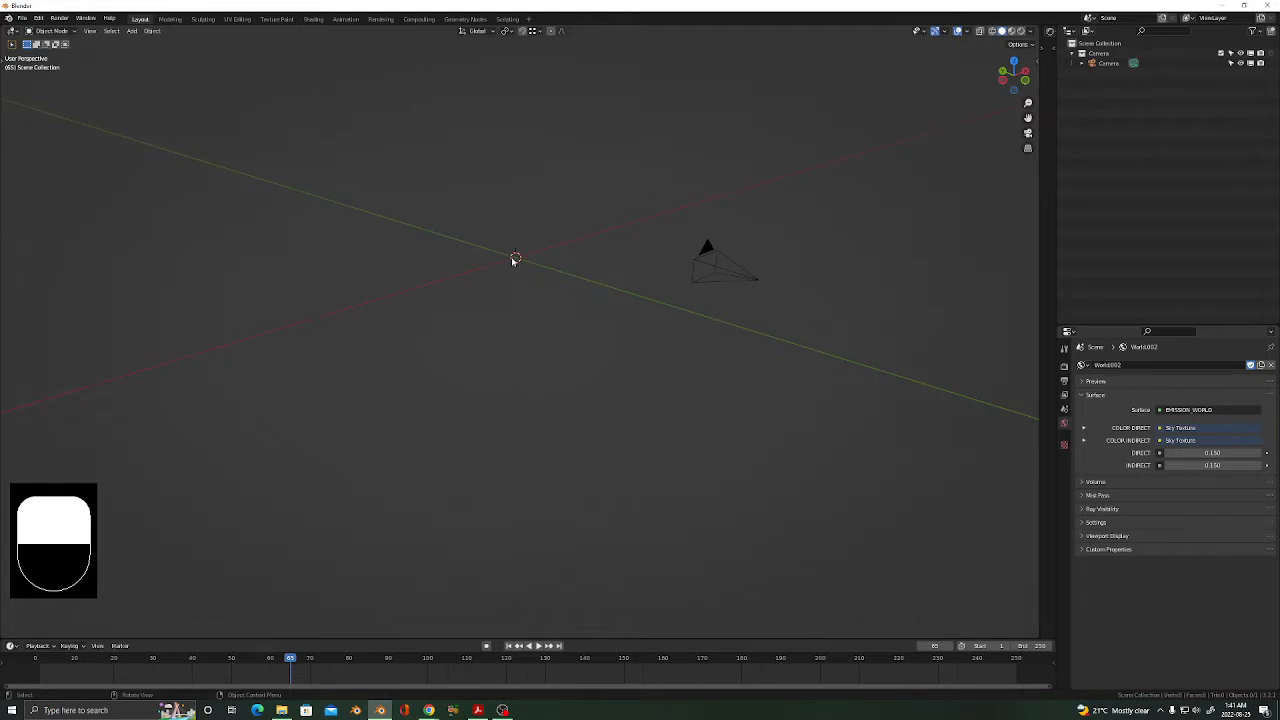
pyautogui.keyDown('shift'); pyautogui.moveTo(506, 300); pyautogui.dragTo(512, 303, button='middle'); pyautogui.keyUp('shift')
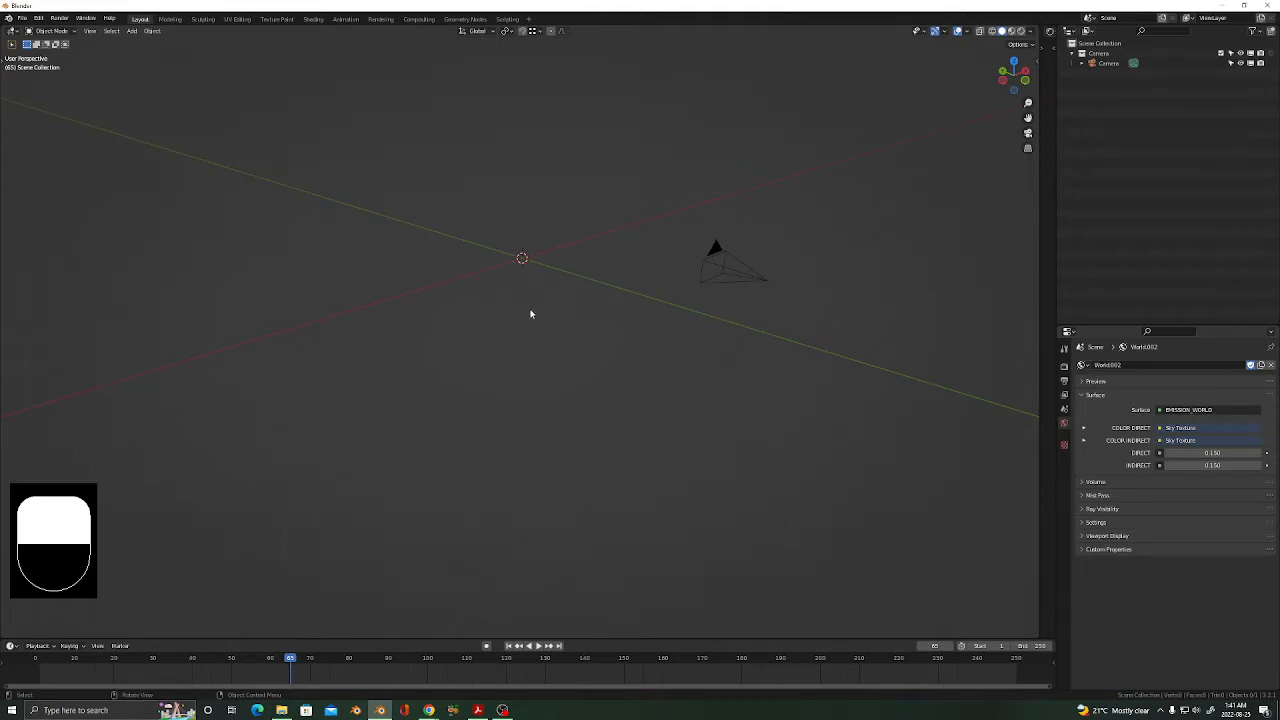
pyautogui.keyDown('shift'); pyautogui.moveTo(521, 286); pyautogui.dragTo(546, 300, button='middle'); pyautogui.keyUp('shift')
pyautogui.scroll(3, 530, 280)
pyautogui.click(1072, 55)
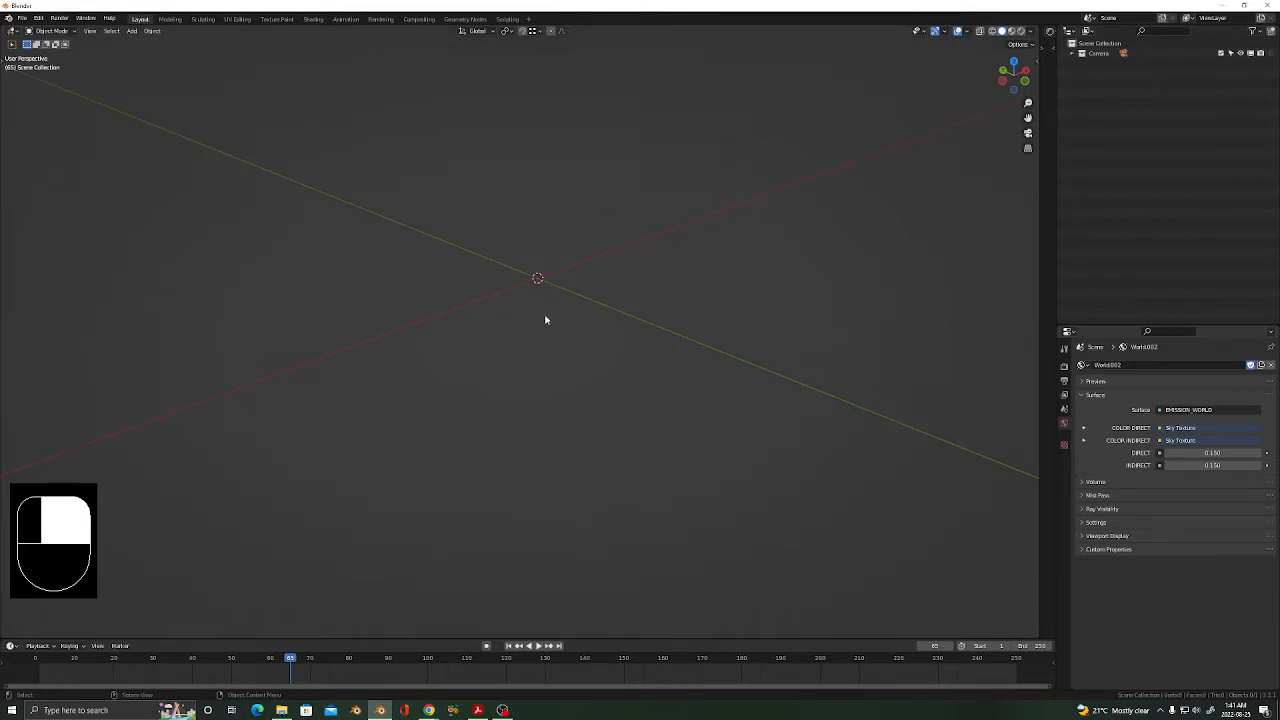
pyautogui.keyDown('shift'); pyautogui.moveTo(545, 320); pyautogui.dragTo(549, 343, button='middle'); pyautogui.keyUp('shift')
# Place the 3D cursor and add a new plane mesh there.
pyautogui.keyDown('shift'); pyautogui.rightClick(468, 186); pyautogui.keyUp('shift')
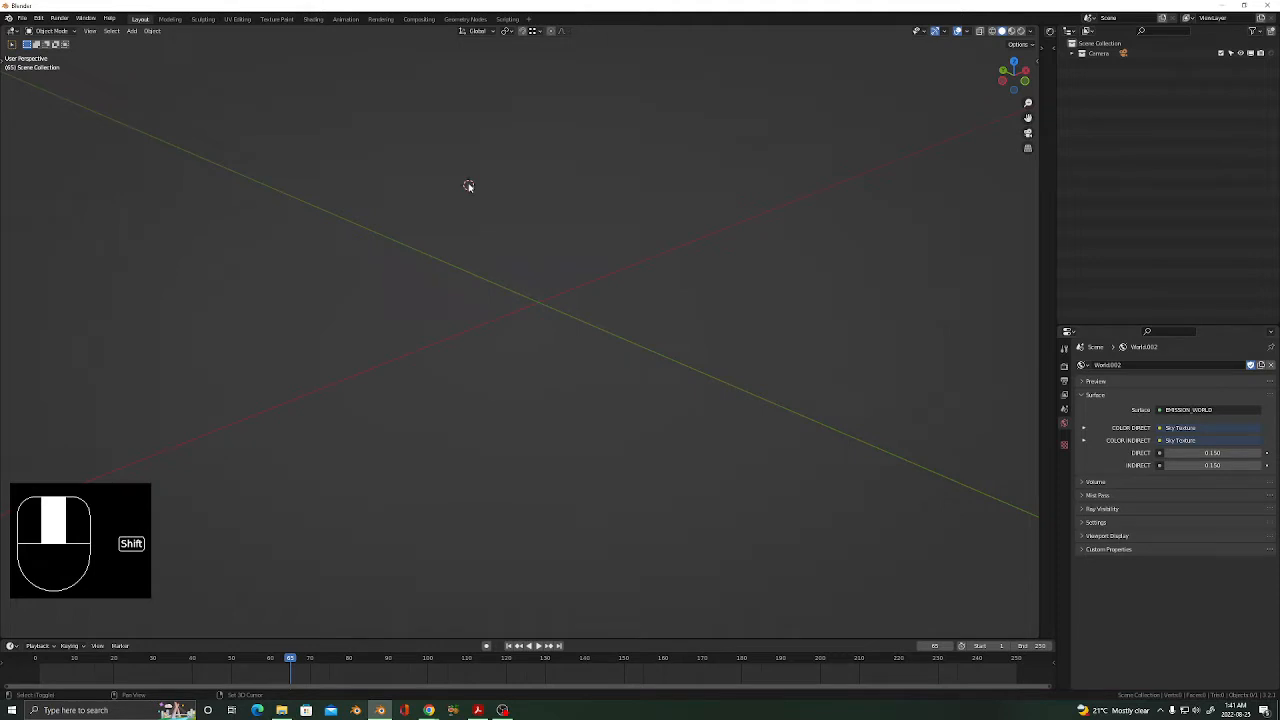
pyautogui.hotkey('shift', 'a')
pyautogui.click(500, 186)
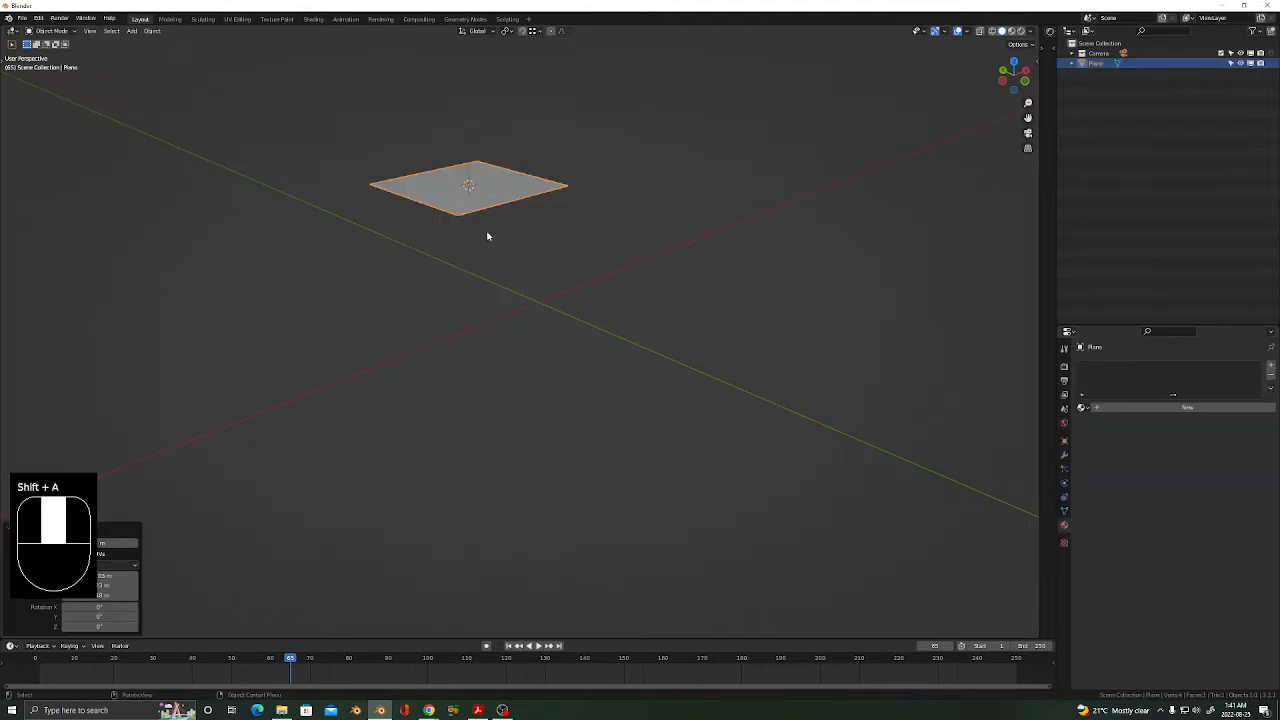
# In Edit Mode, scale the plane along X and then Y into a long, narrow strip.
pyautogui.press('Tab')
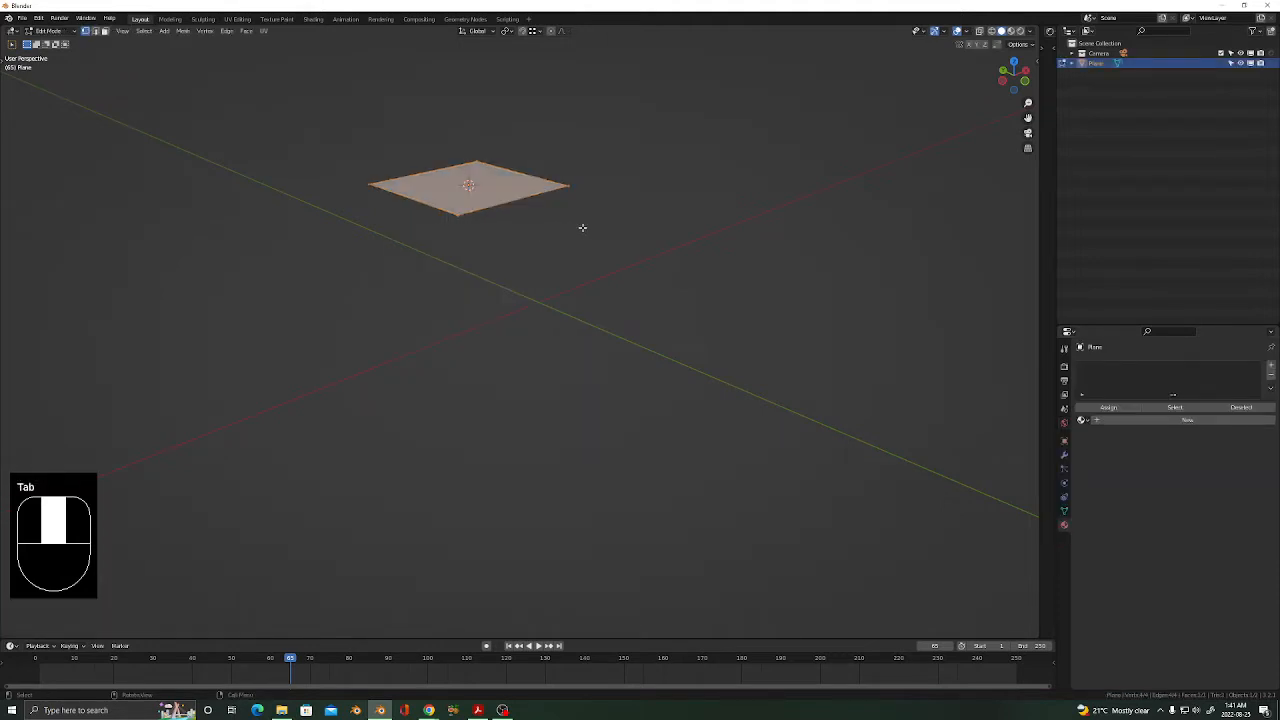
pyautogui.press('s')
pyautogui.press('x')
pyautogui.click(905, 180)
pyautogui.press('s')
pyautogui.press('y')
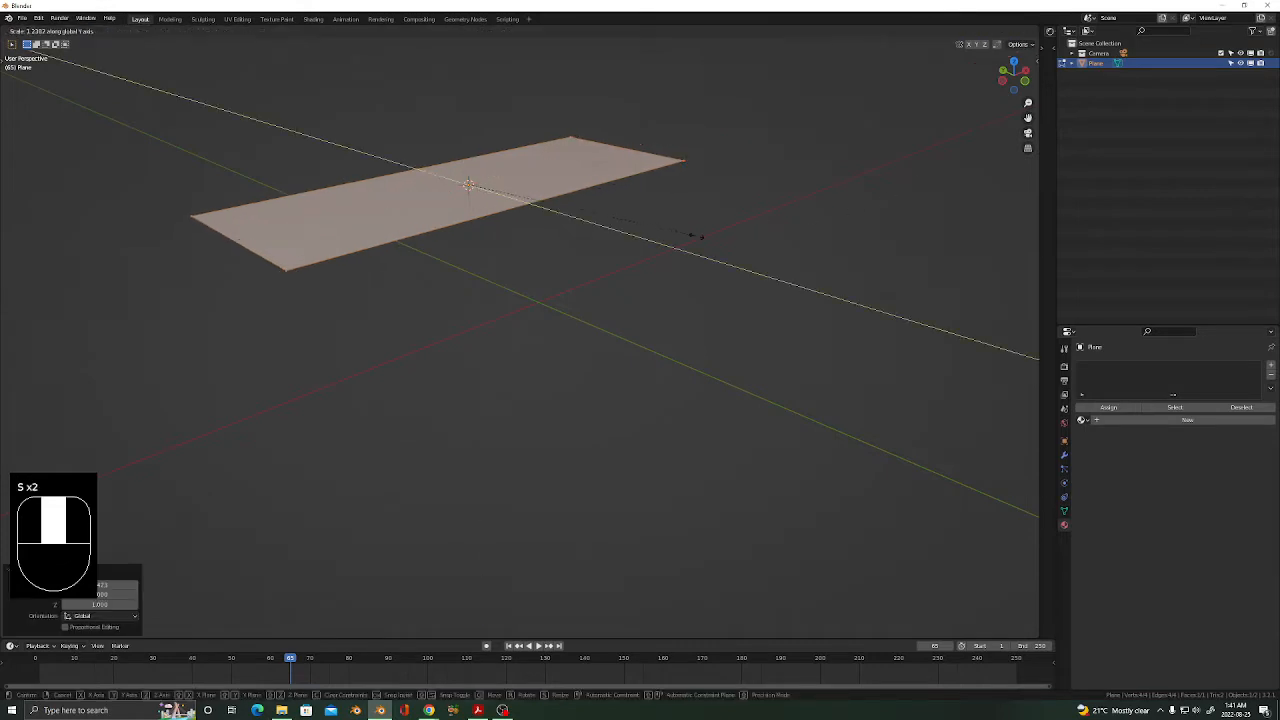
pyautogui.click(700, 237)
pyautogui.moveTo(487, 221); pyautogui.dragTo(529, 212, button='middle')
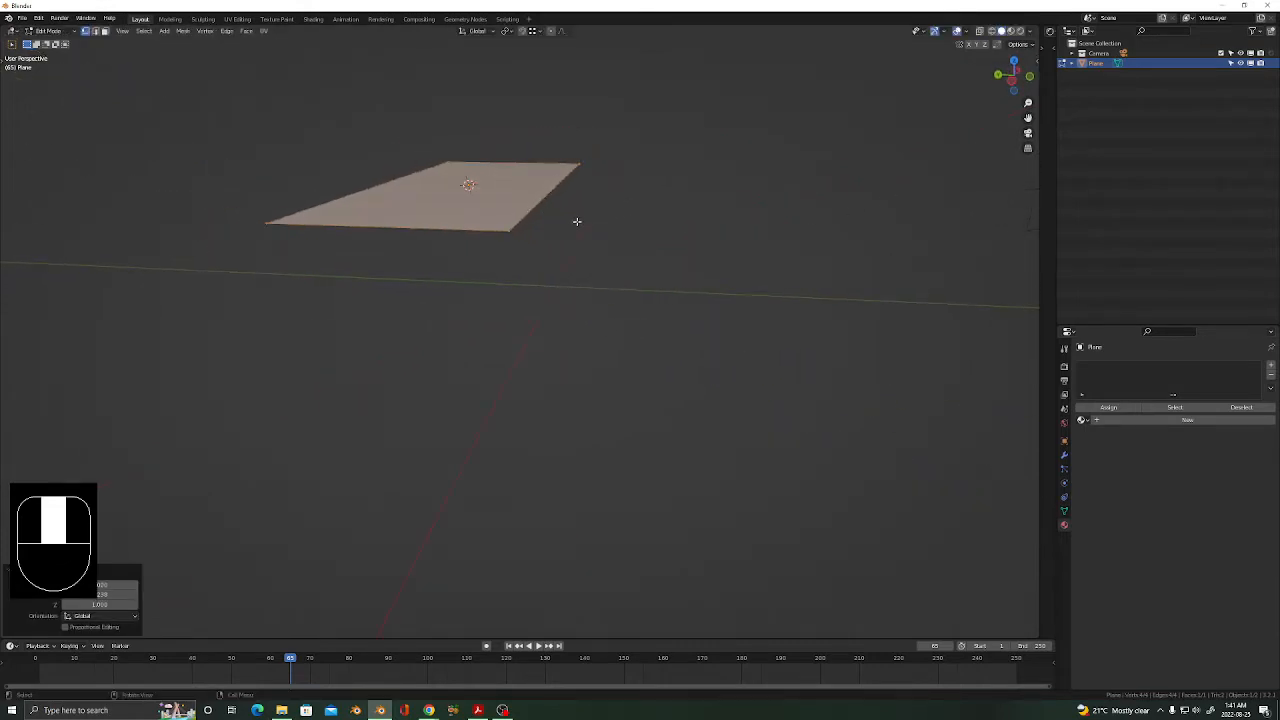
# Move the strip along the Y axis and return to Object Mode.
pyautogui.press('g')
pyautogui.press('z')
pyautogui.press('y')
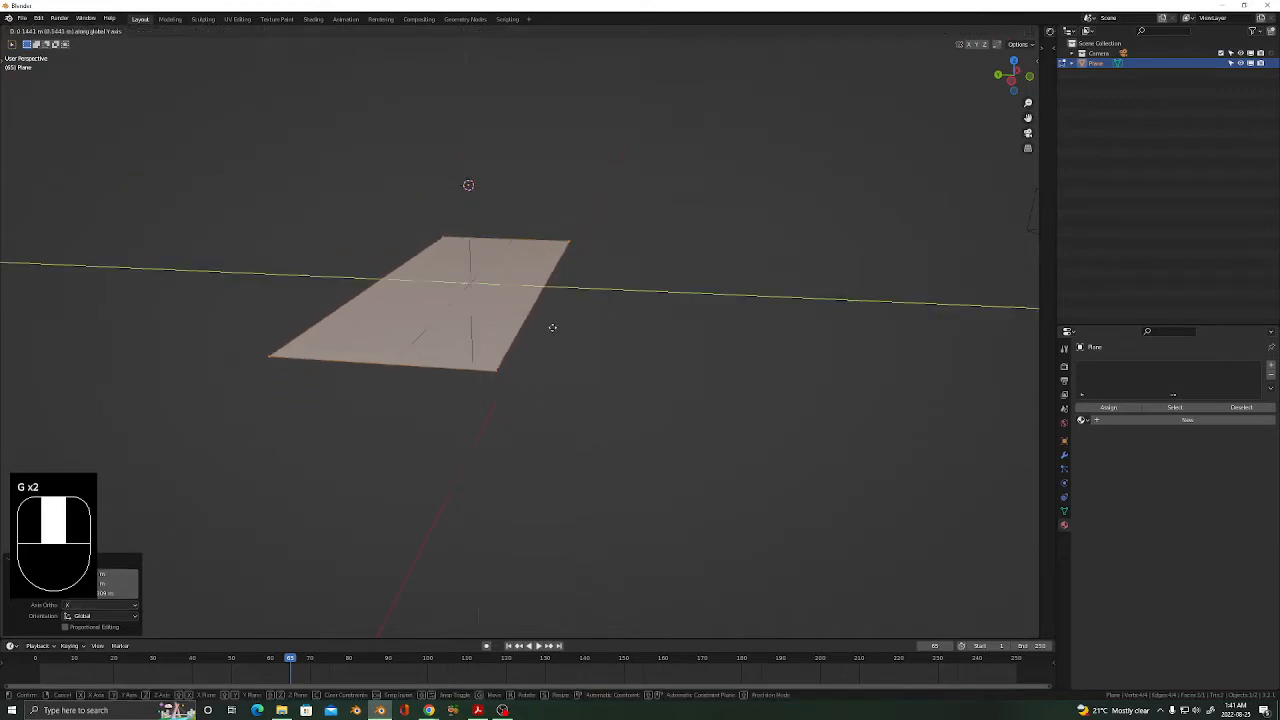
pyautogui.click(417, 309)
pyautogui.moveTo(463, 314); pyautogui.dragTo(428, 300, button='middle')
pyautogui.press('Tab')
pyautogui.scroll(-3, 470, 260)
pyautogui.moveTo(500, 263); pyautogui.dragTo(471, 263, button='middle')
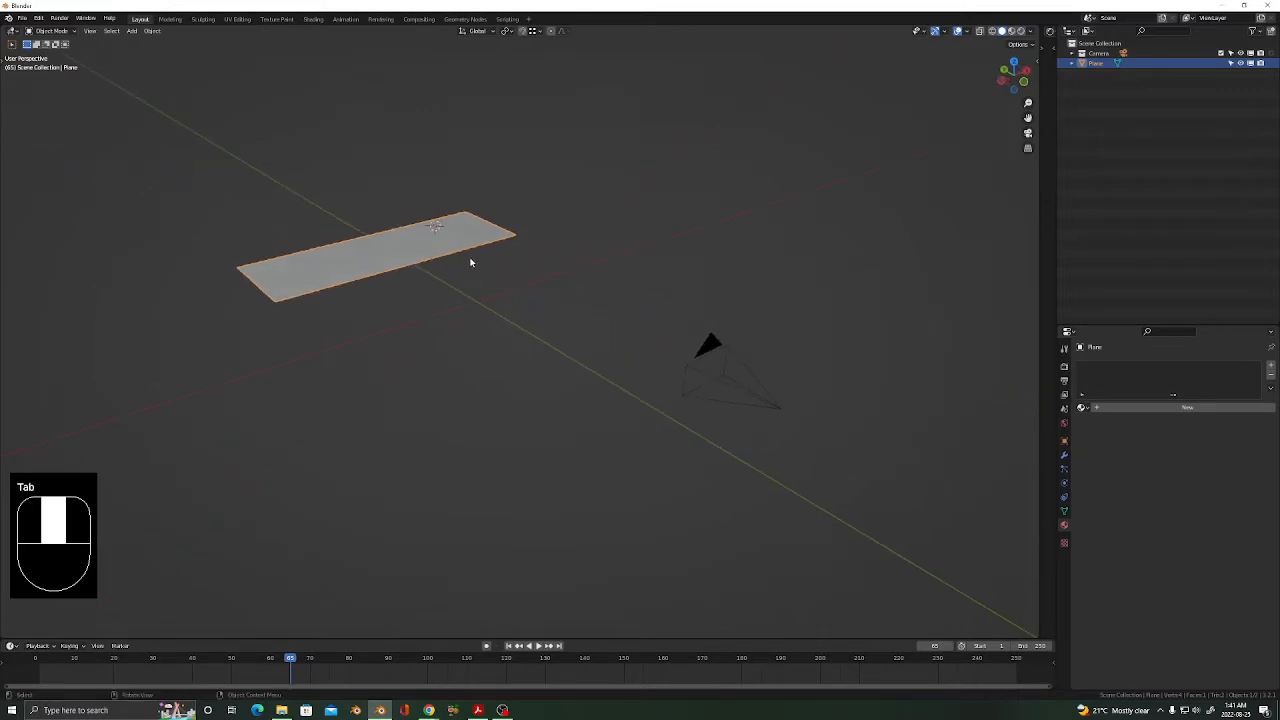
# Duplicate the strip's face and shrink the copy along X into a small square.
pyautogui.scroll(3, 450, 224)
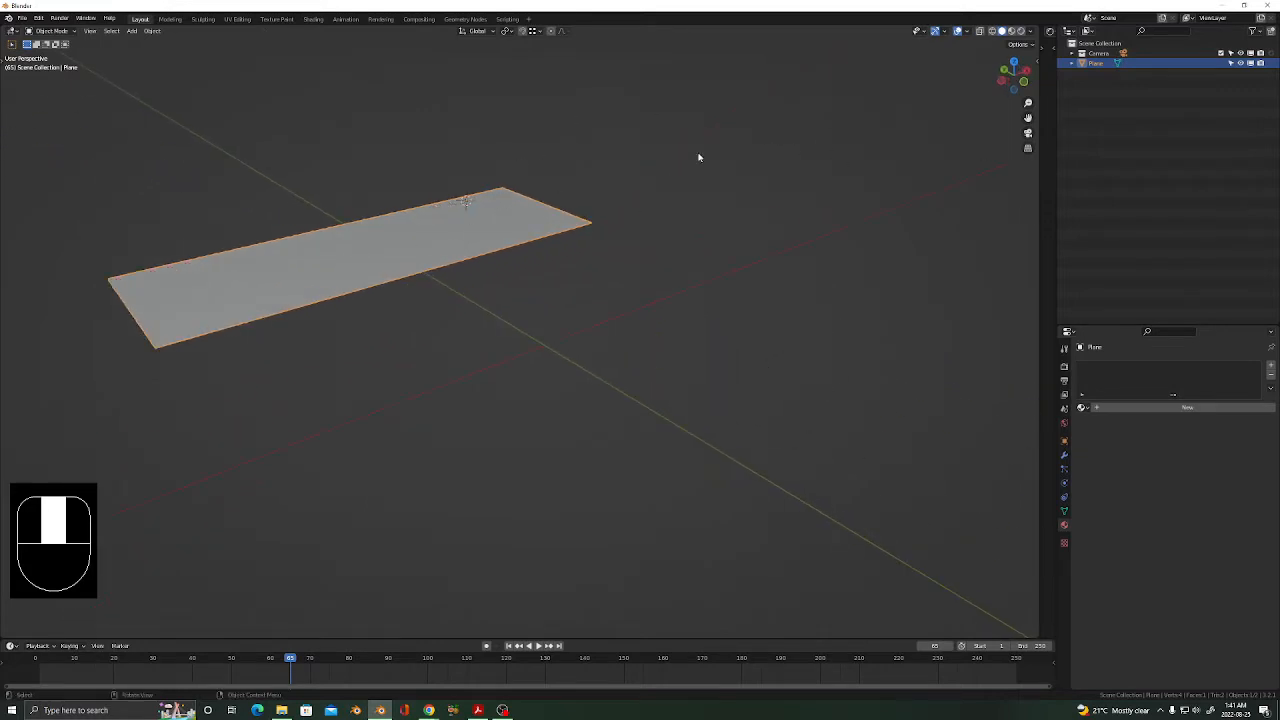
pyautogui.press('Tab')
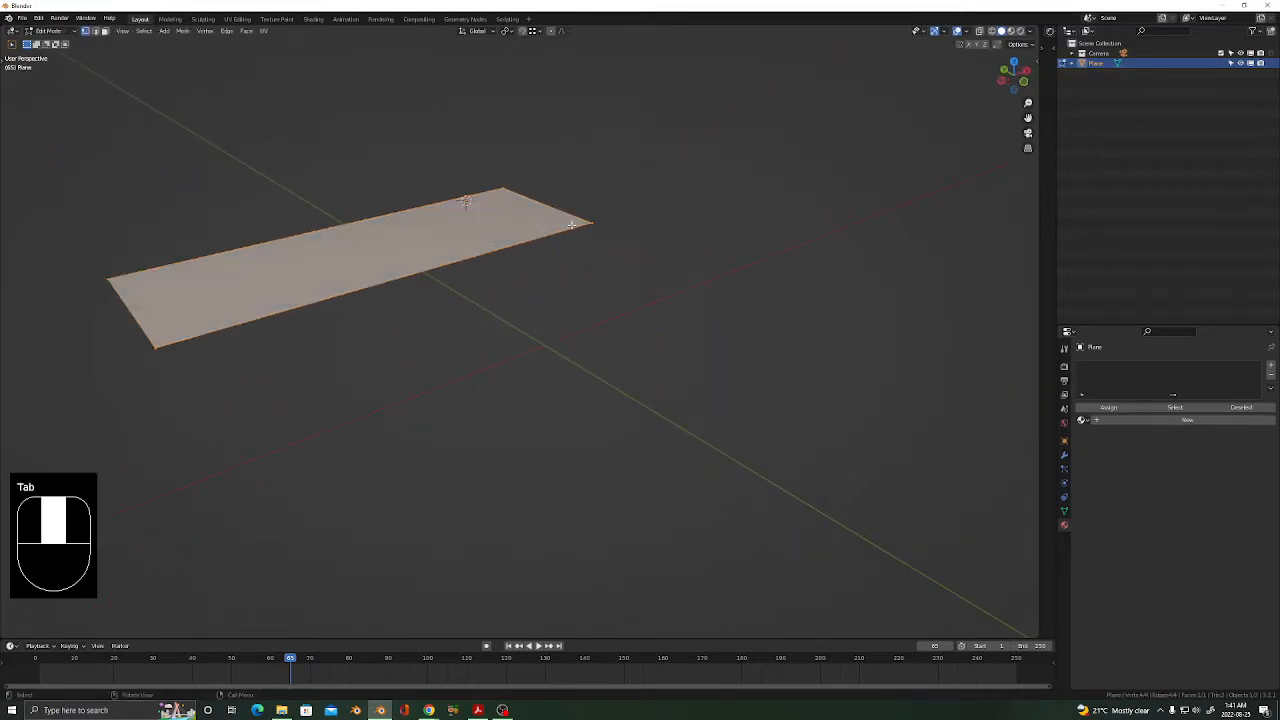
pyautogui.hotkey('shift', 'd')
pyautogui.click(817, 220)
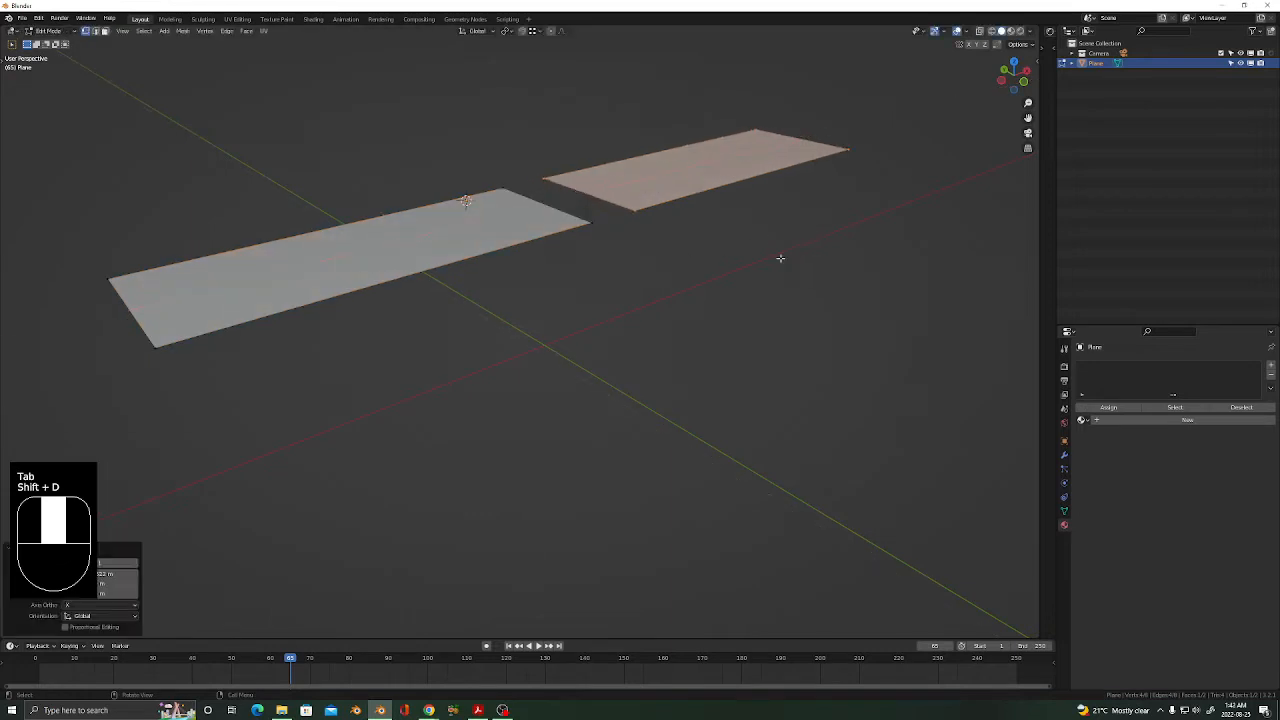
pyautogui.press('s')
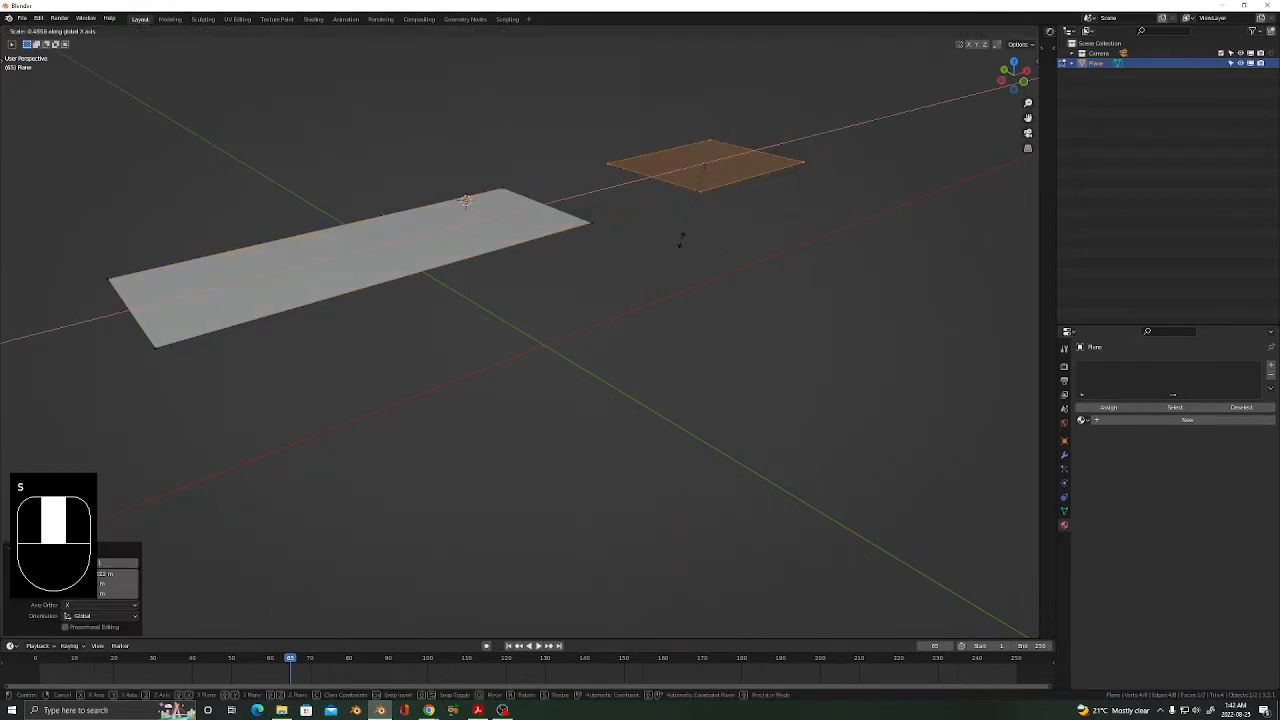
pyautogui.press('x')
pyautogui.click(727, 218)
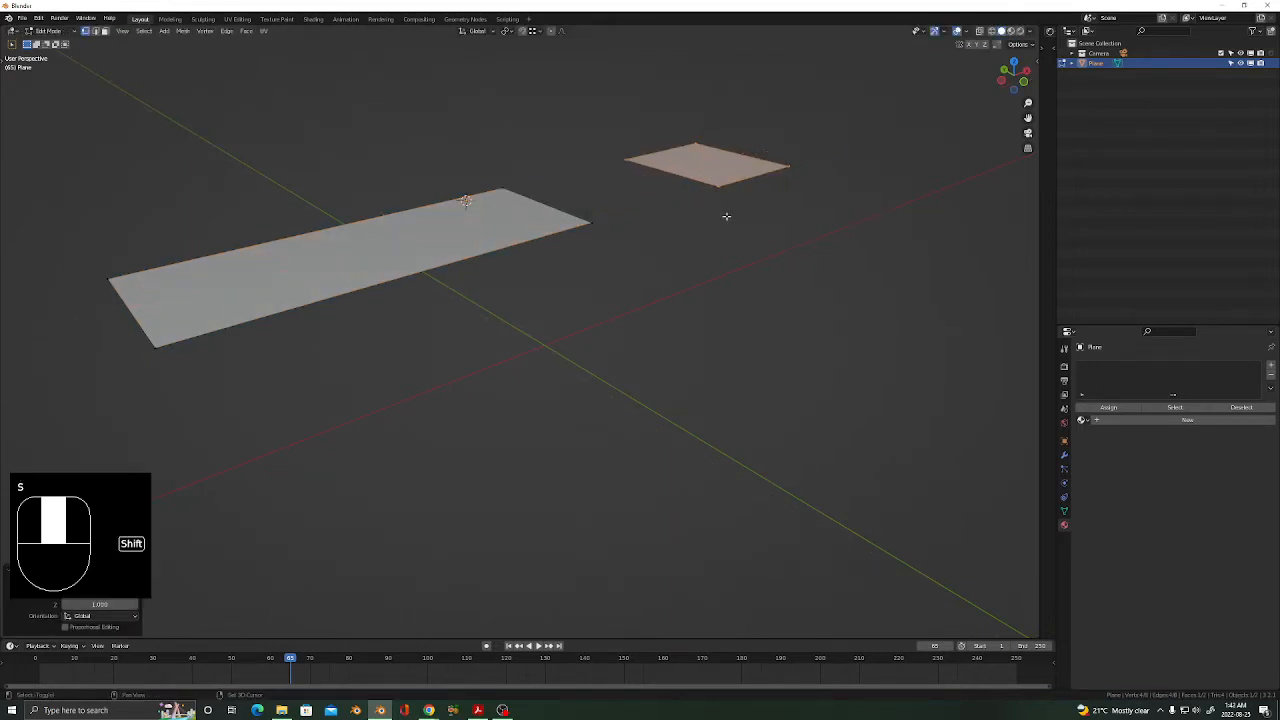
# Duplicate the small square, move the copy left along X, and exit Edit Mode.
pyautogui.hotkey('shift', 'd')
pyautogui.press('g')
pyautogui.press('x')
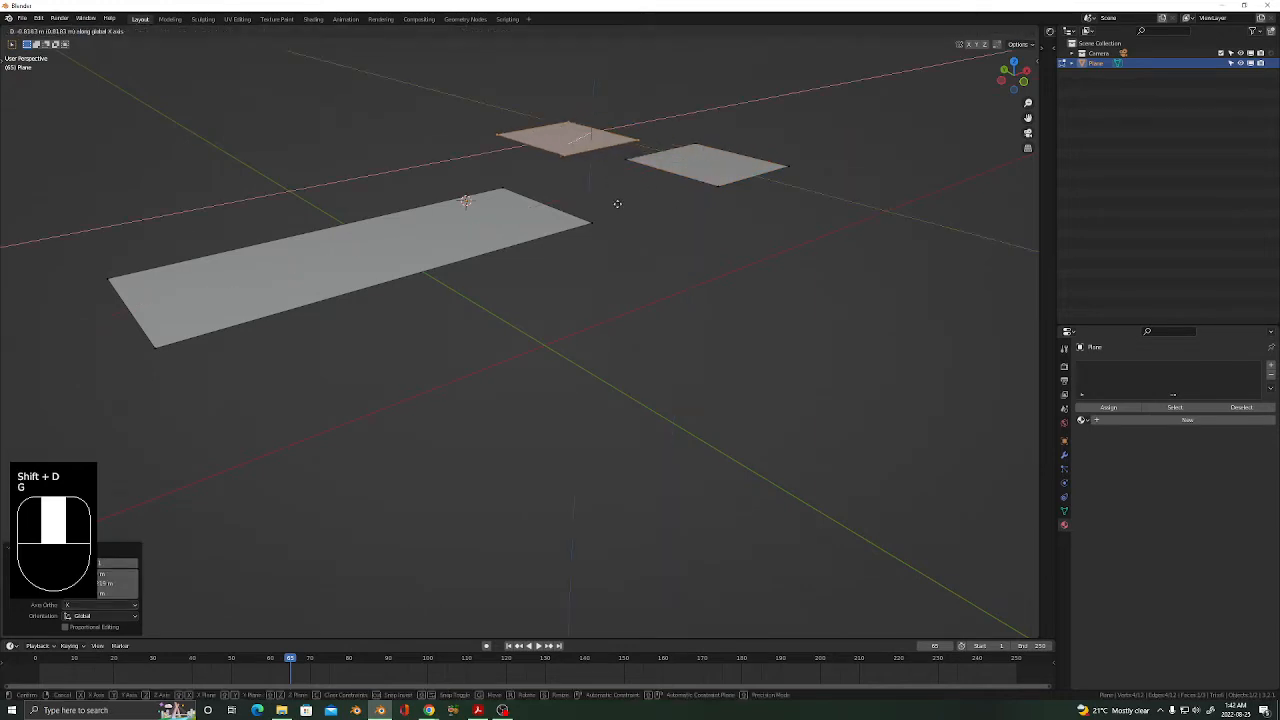
pyautogui.click(591, 240)
pyautogui.keyDown('shift'); pyautogui.moveTo(591, 240); pyautogui.dragTo(600, 254, button='middle'); pyautogui.keyUp('shift')
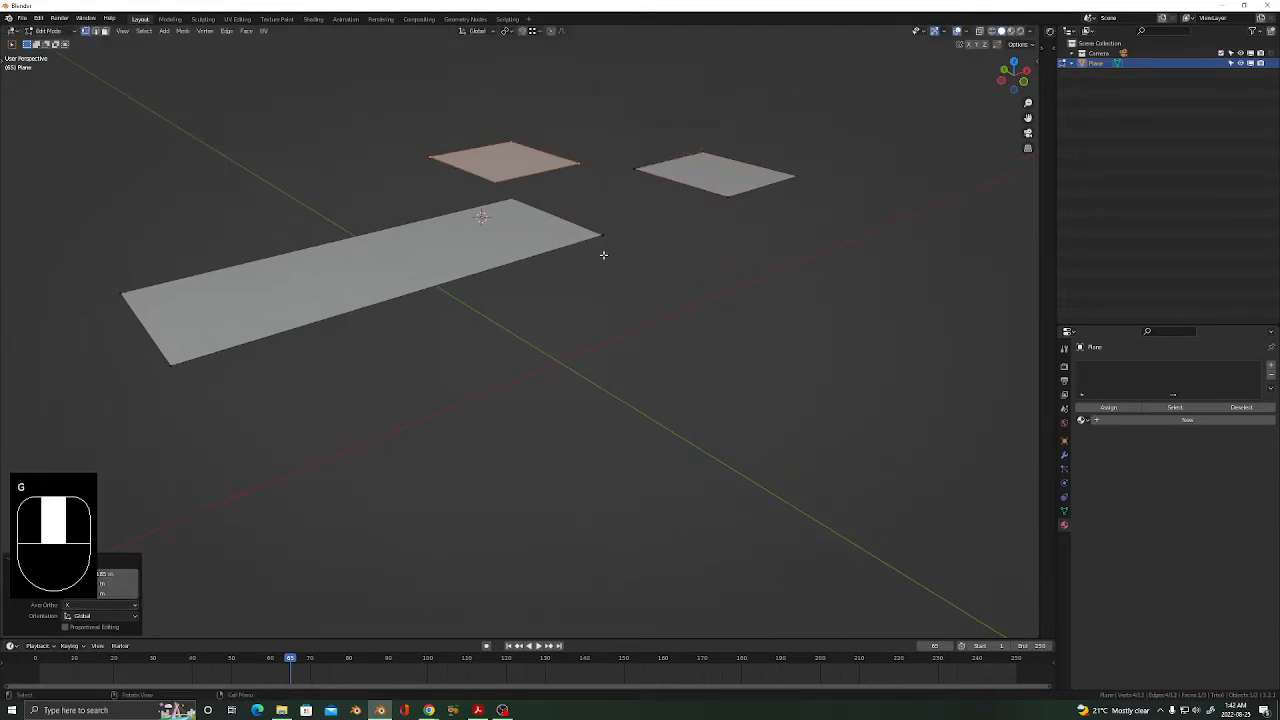
pyautogui.press('Tab')
pyautogui.keyDown('shift'); pyautogui.moveTo(537, 409); pyautogui.dragTo(590, 336, button='middle'); pyautogui.keyUp('shift')
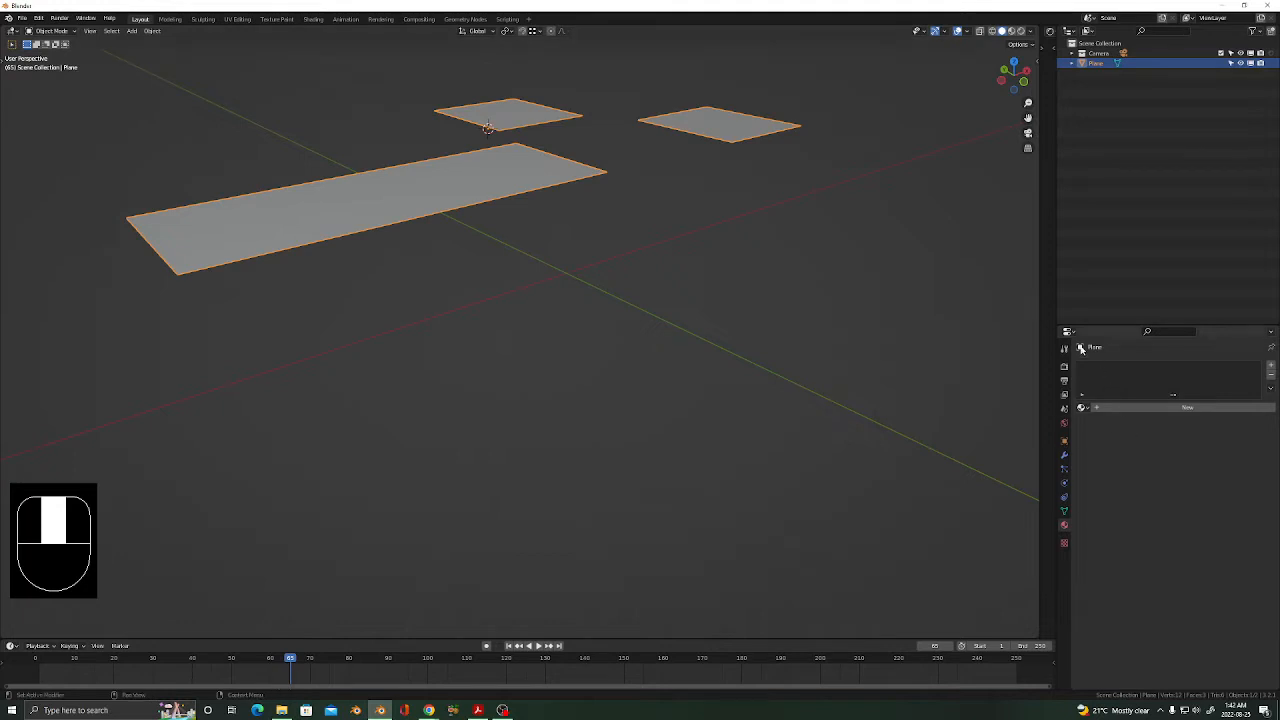
# Switch the Properties editor to the plane's Modifier (wrench) tab.
pyautogui.click(1071, 452)
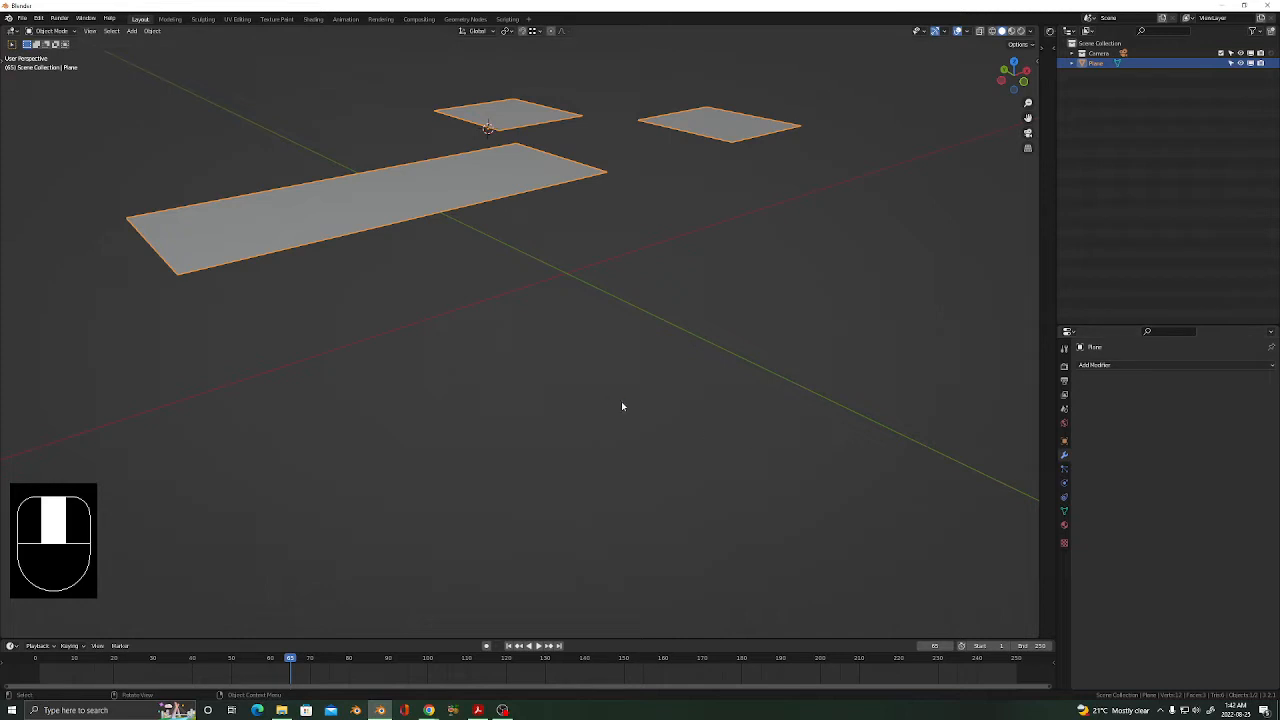
pyautogui.moveTo(622, 403)
pyautogui.mouseDown(button='middle')
pyautogui.moveTo(633, 398)
pyautogui.moveTo(618, 394)
pyautogui.mouseUp(button='middle')
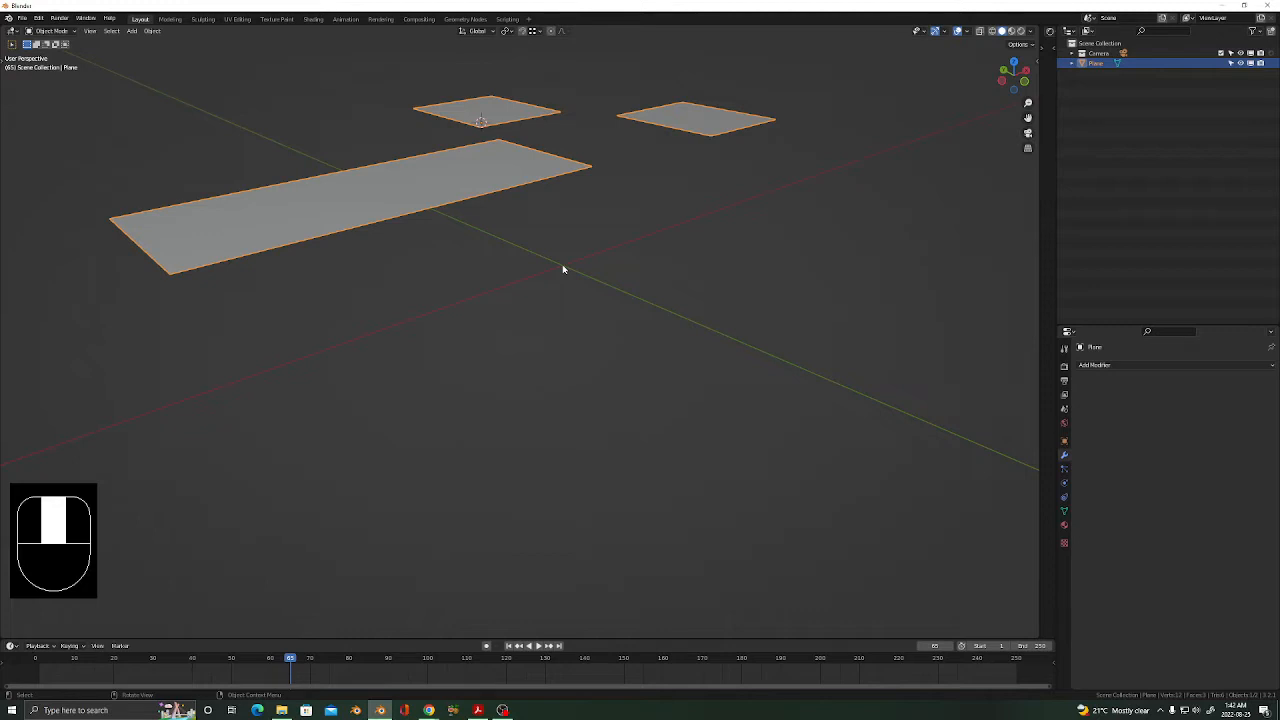
pyautogui.click(21, 18)
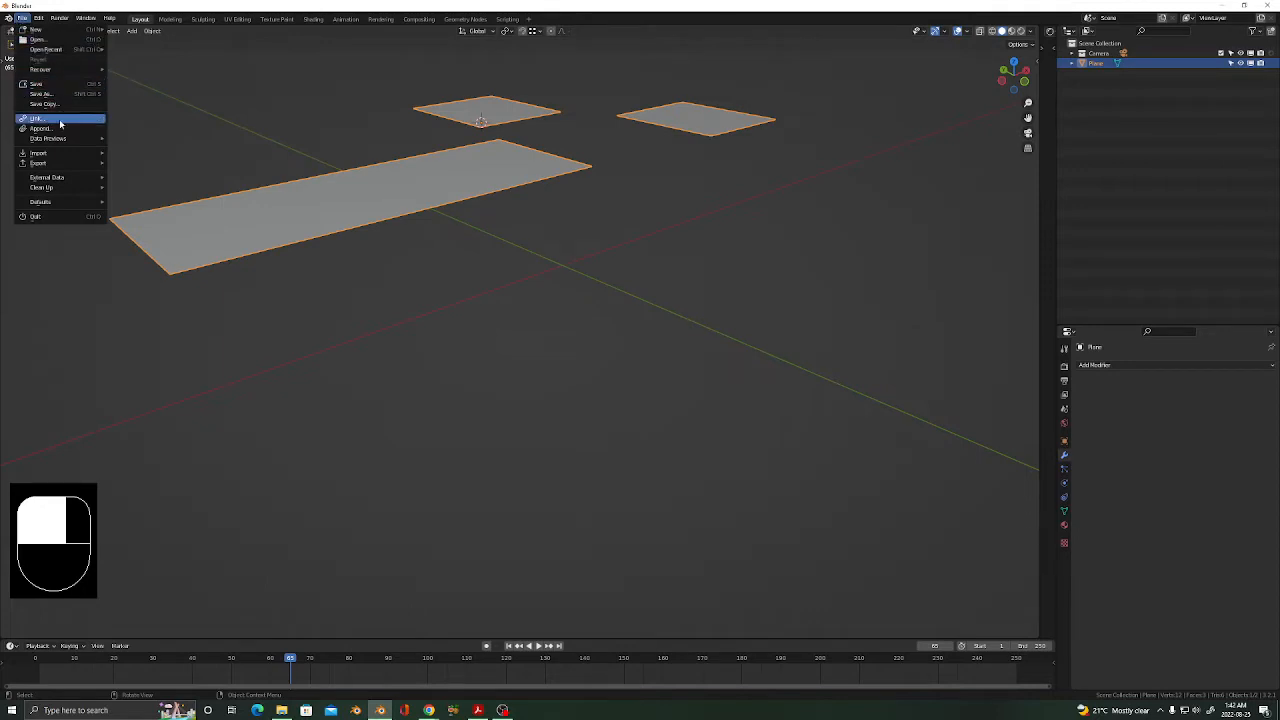
# Append GN_EASY_GRASS from Asset_Manager/Scatter/ScatterEasyGrass_V1.1.blend's Collection folder.
pyautogui.click(40, 19)
pyautogui.moveTo(30, 22)
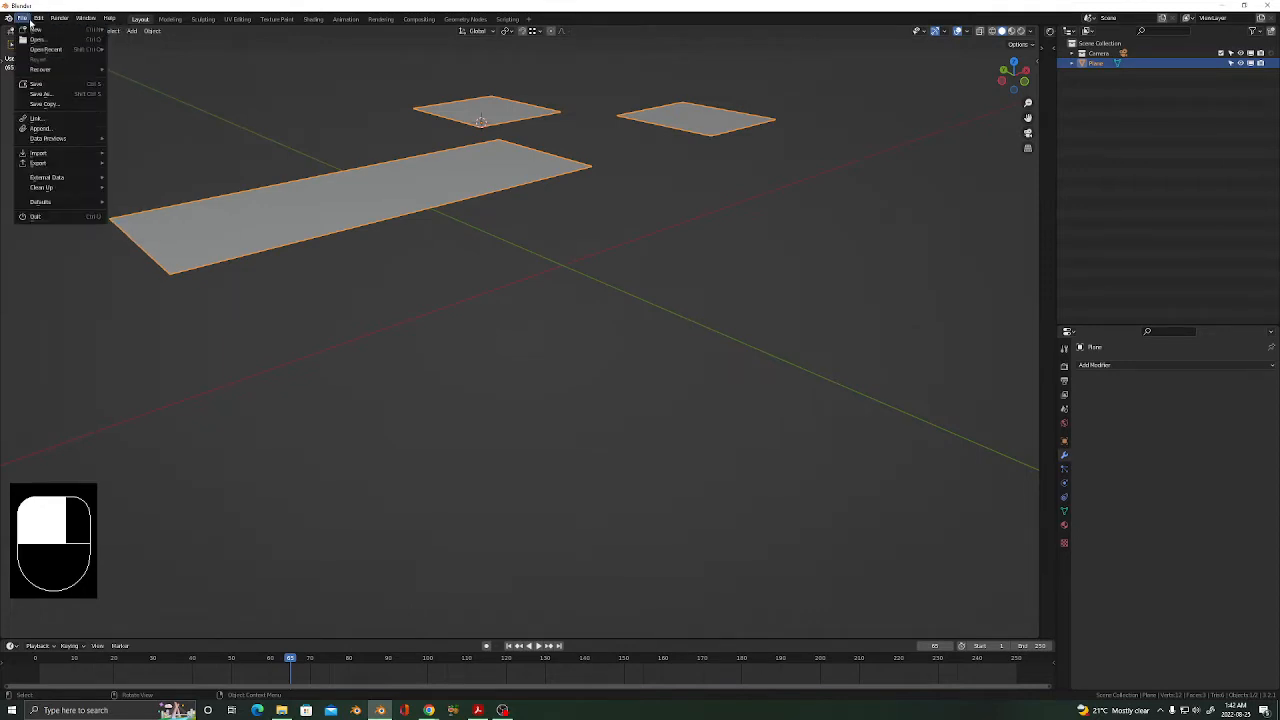
pyautogui.moveTo(57, 157)
pyautogui.click(52, 128)
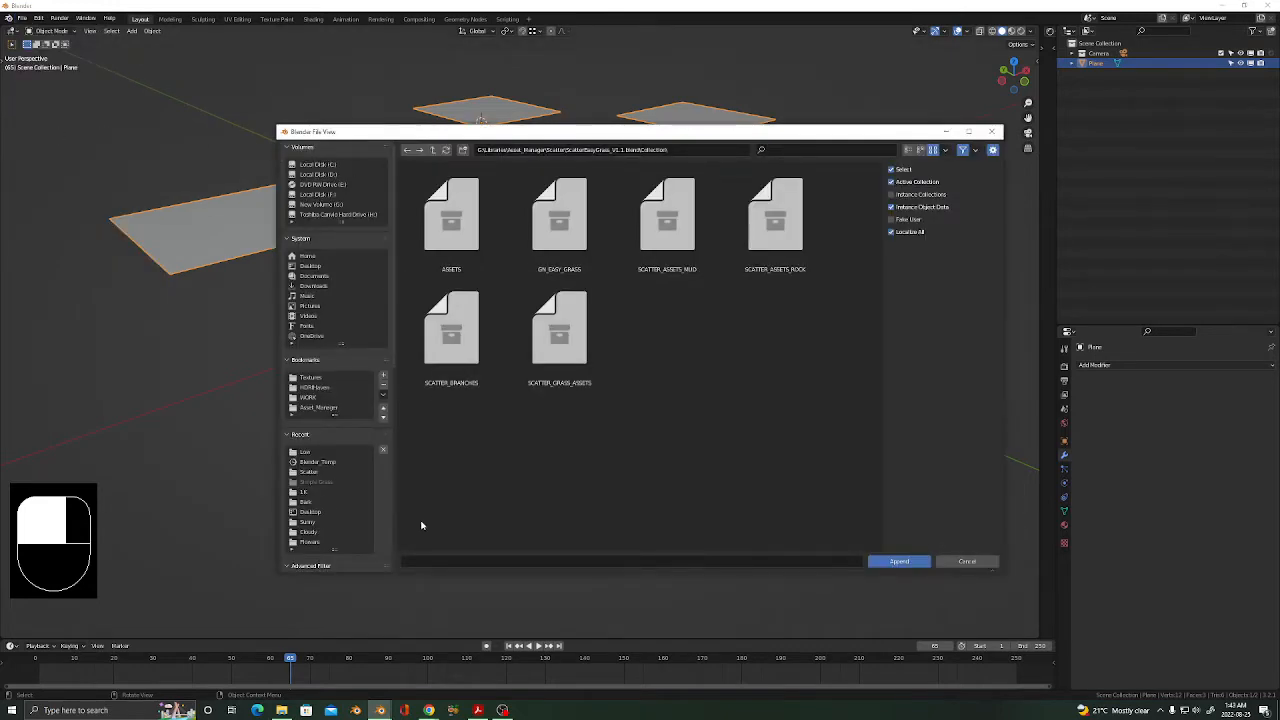
pyautogui.click(320, 408)
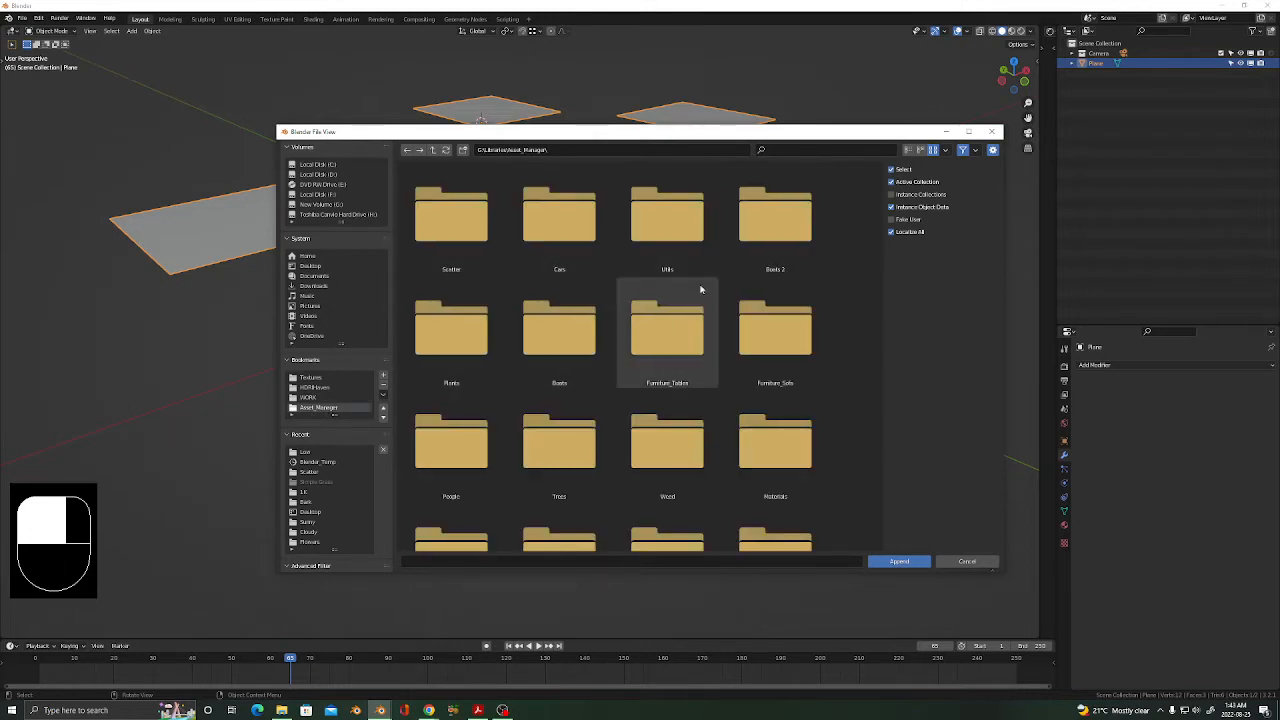
pyautogui.click(447, 272)
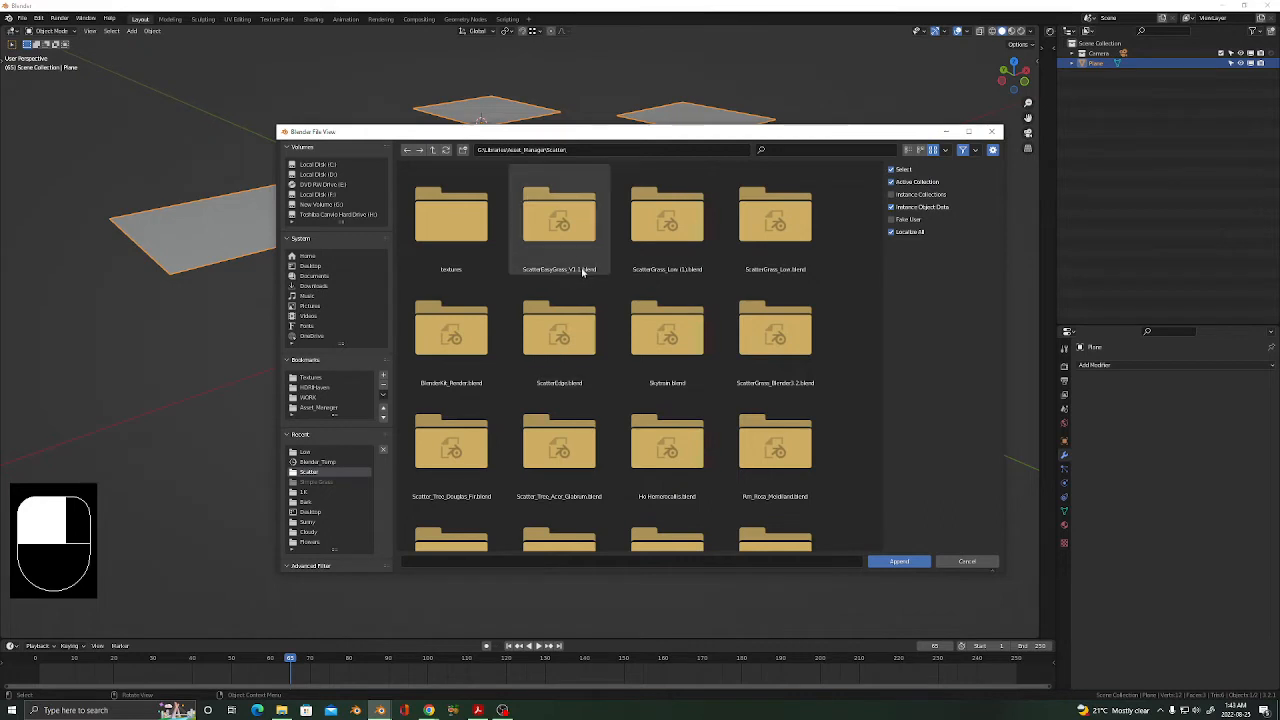
pyautogui.click(571, 237)
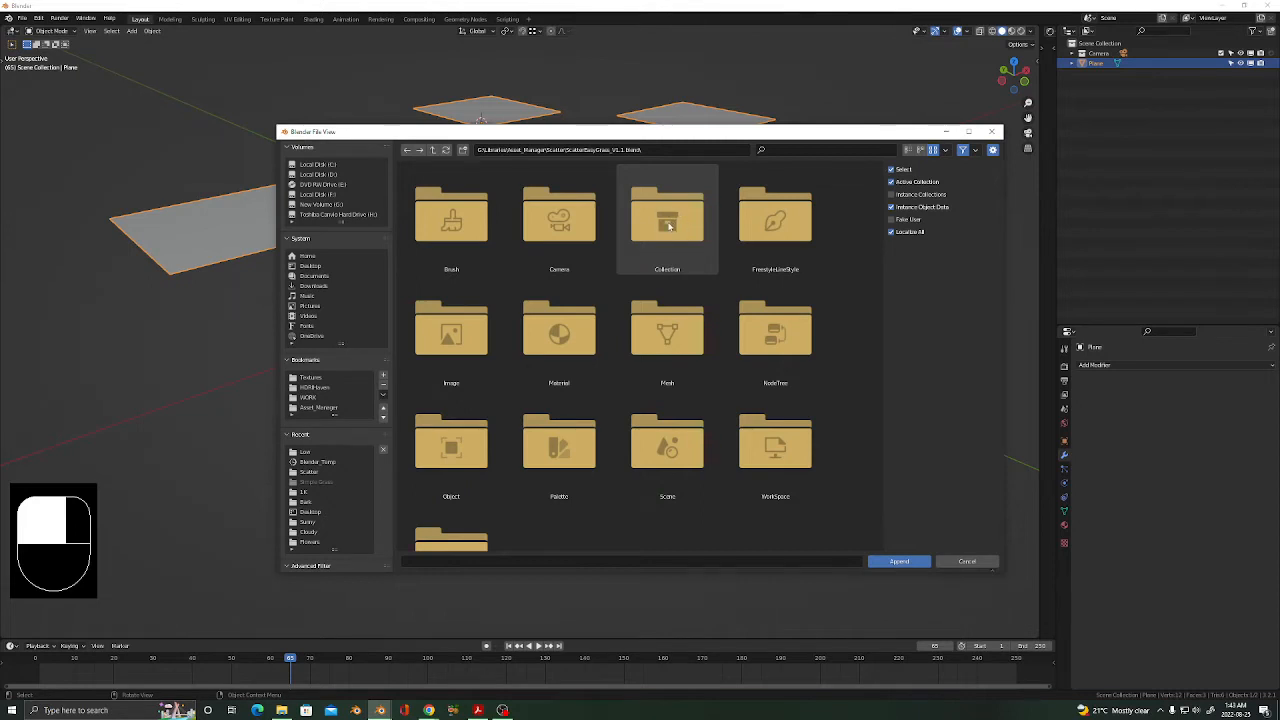
pyautogui.doubleClick(670, 226)
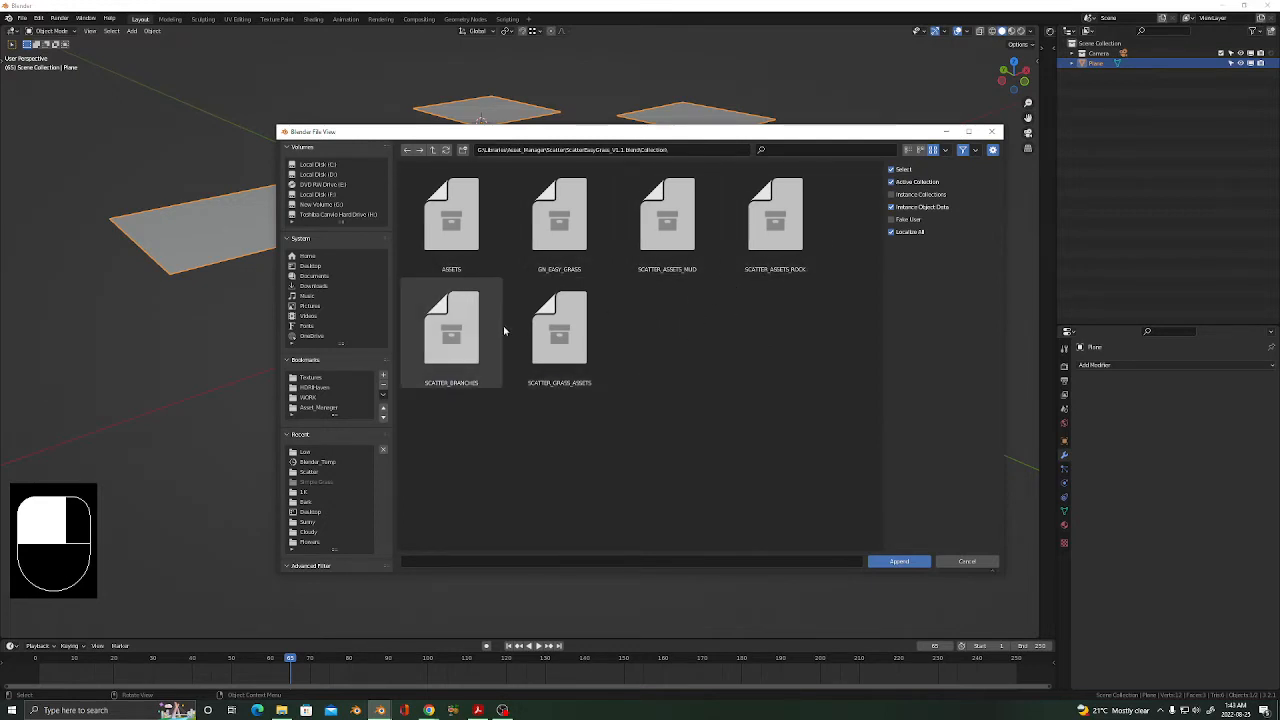
pyautogui.click(555, 252)
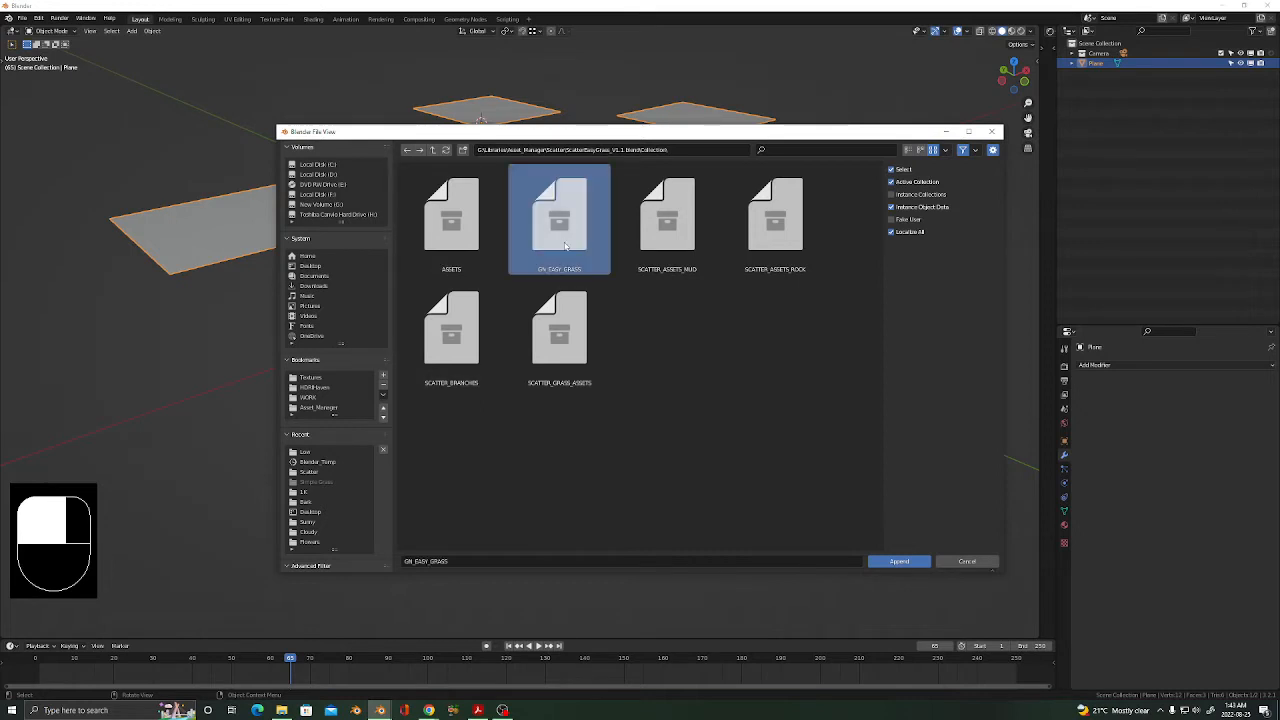
pyautogui.click(901, 562)
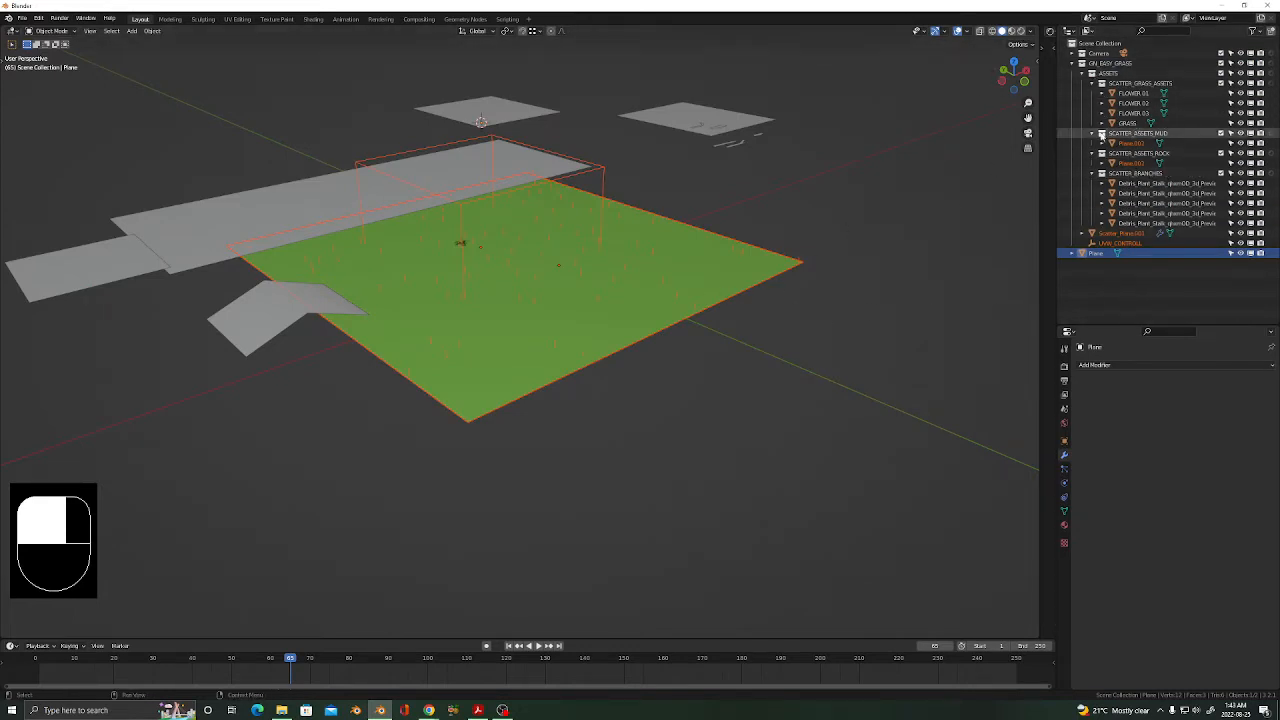
# Collapse the ASSETS collection and exclude it so only the grass plane shows.
pyautogui.click(1091, 73)
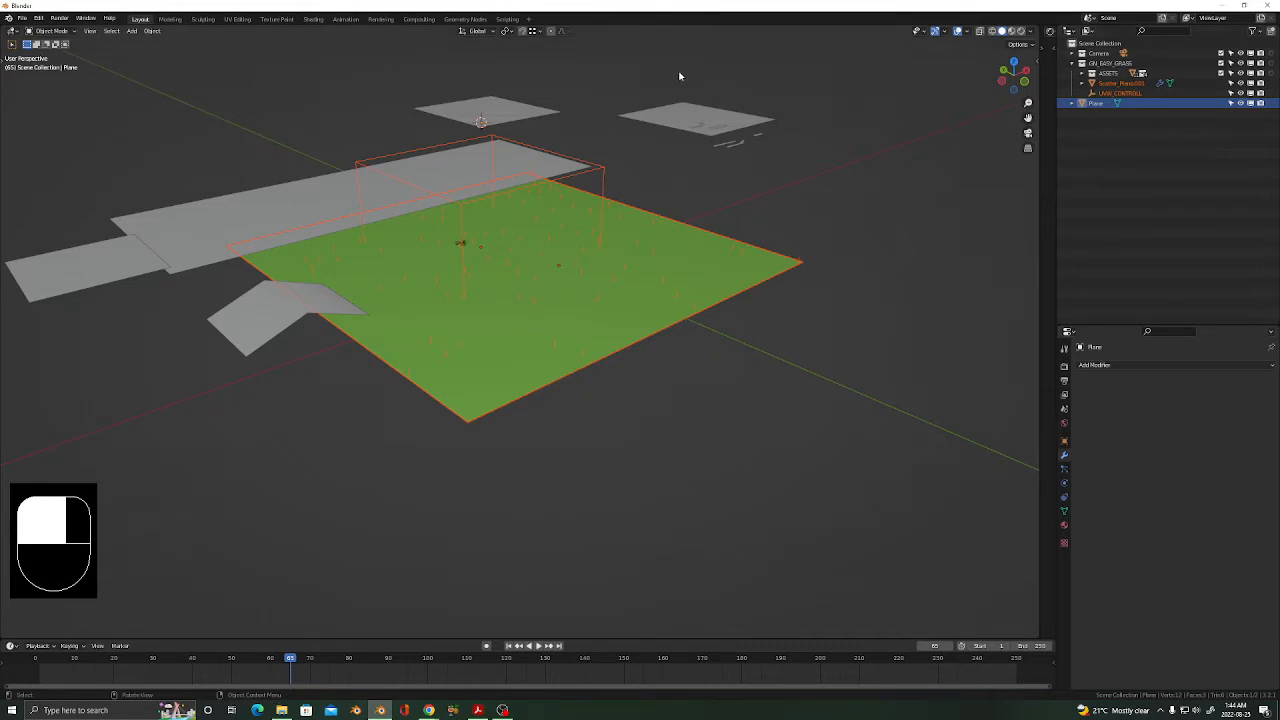
pyautogui.click(1220, 74)
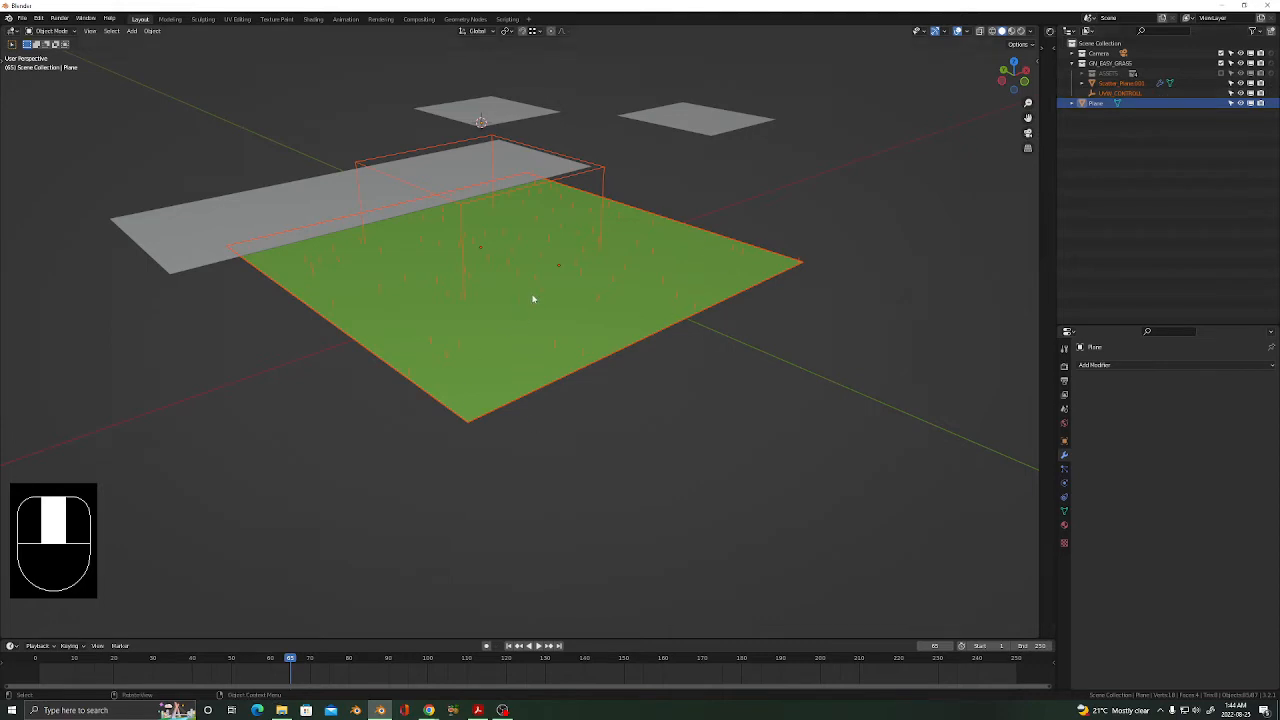
pyautogui.moveTo(511, 313)
pyautogui.mouseDown(button='middle')
pyautogui.moveTo(623, 360)
pyautogui.moveTo(631, 337)
pyautogui.moveTo(634, 363)
pyautogui.moveTo(640, 351)
pyautogui.moveTo(609, 337)
pyautogui.moveTo(502, 336)
pyautogui.mouseUp(button='middle')
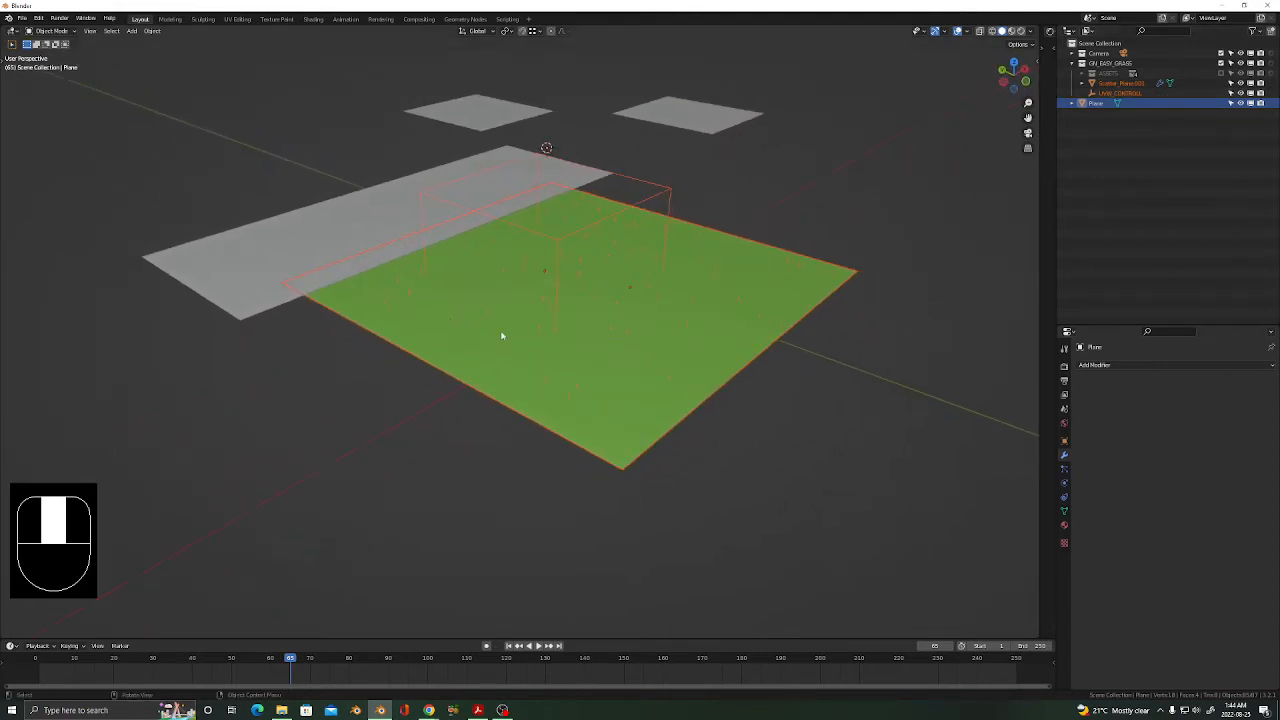
# Show the N sidebar, browse its Tool, Item and View tabs, and select Scatter_Plane.001.
pyautogui.press('Tab')
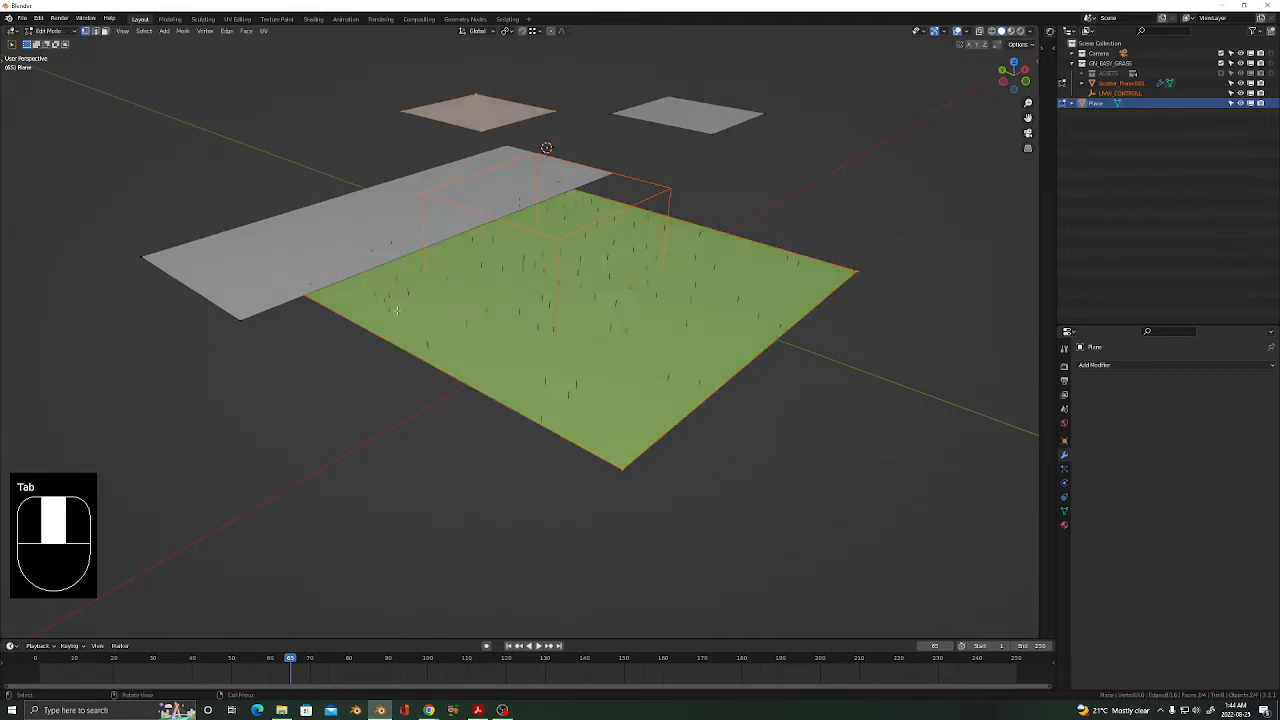
pyautogui.press('Tab')
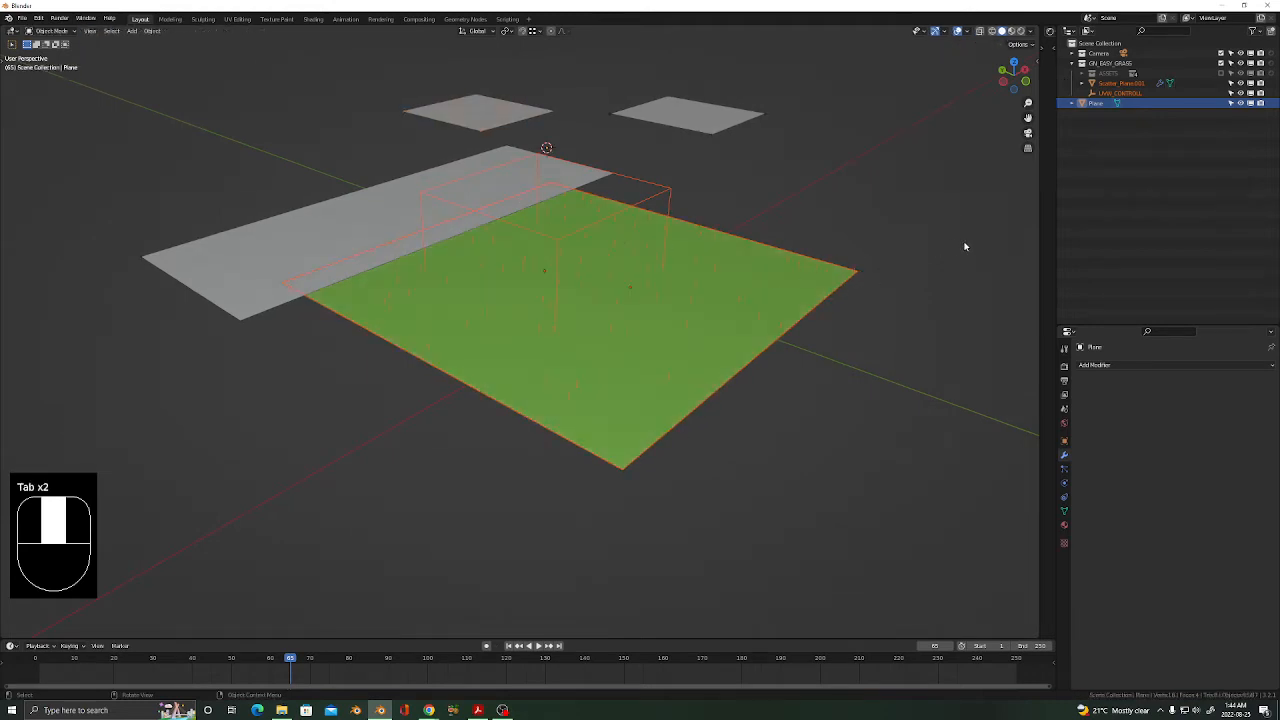
pyautogui.press('n')
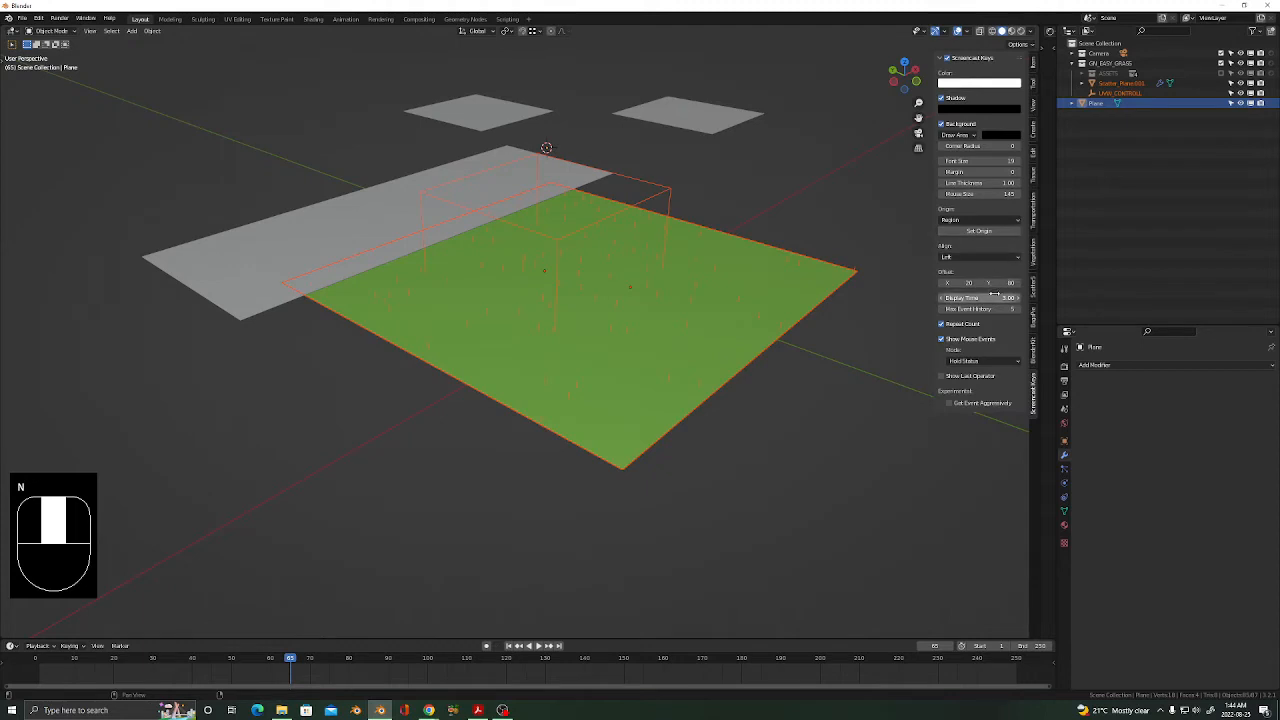
pyautogui.click(1035, 80)
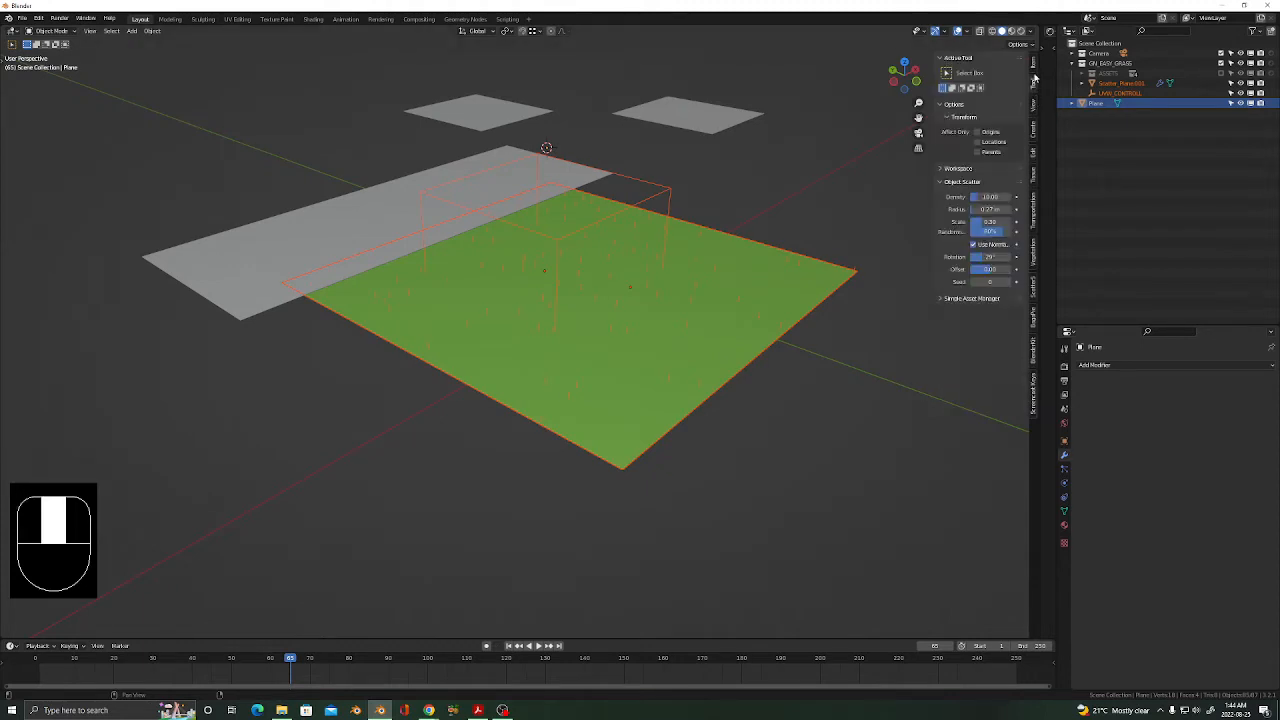
pyautogui.click(1035, 62)
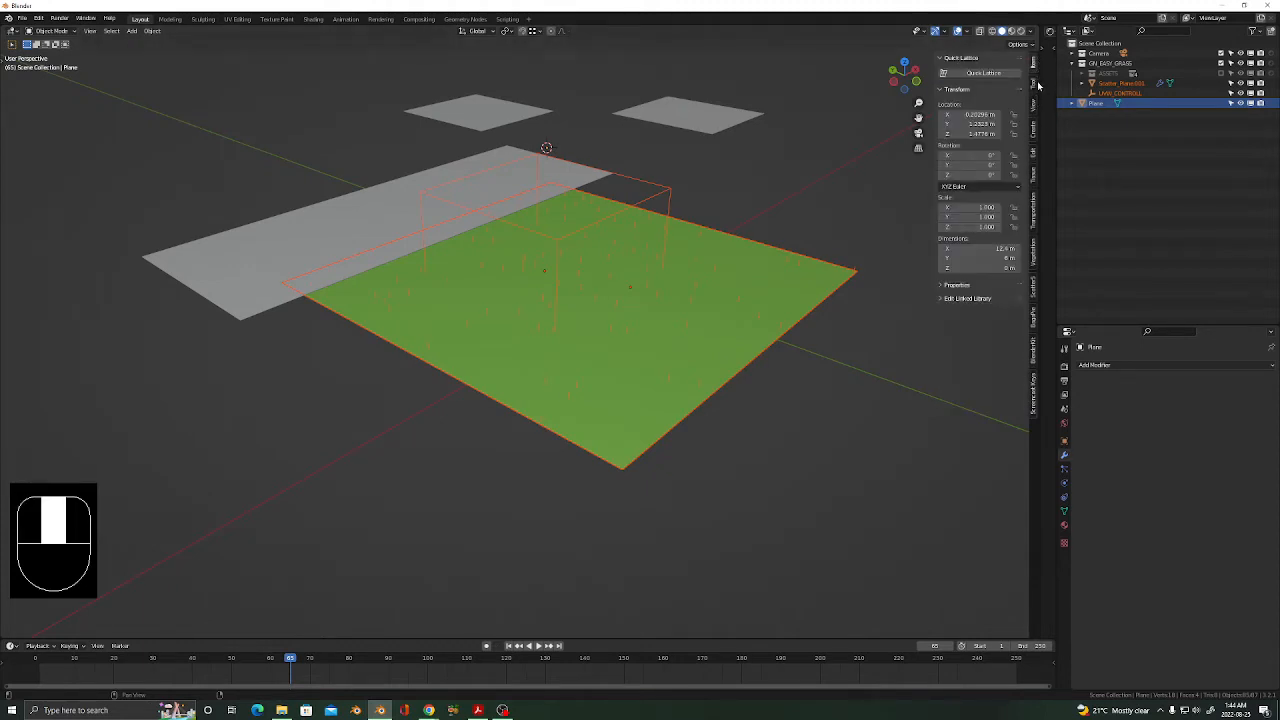
pyautogui.click(1035, 105)
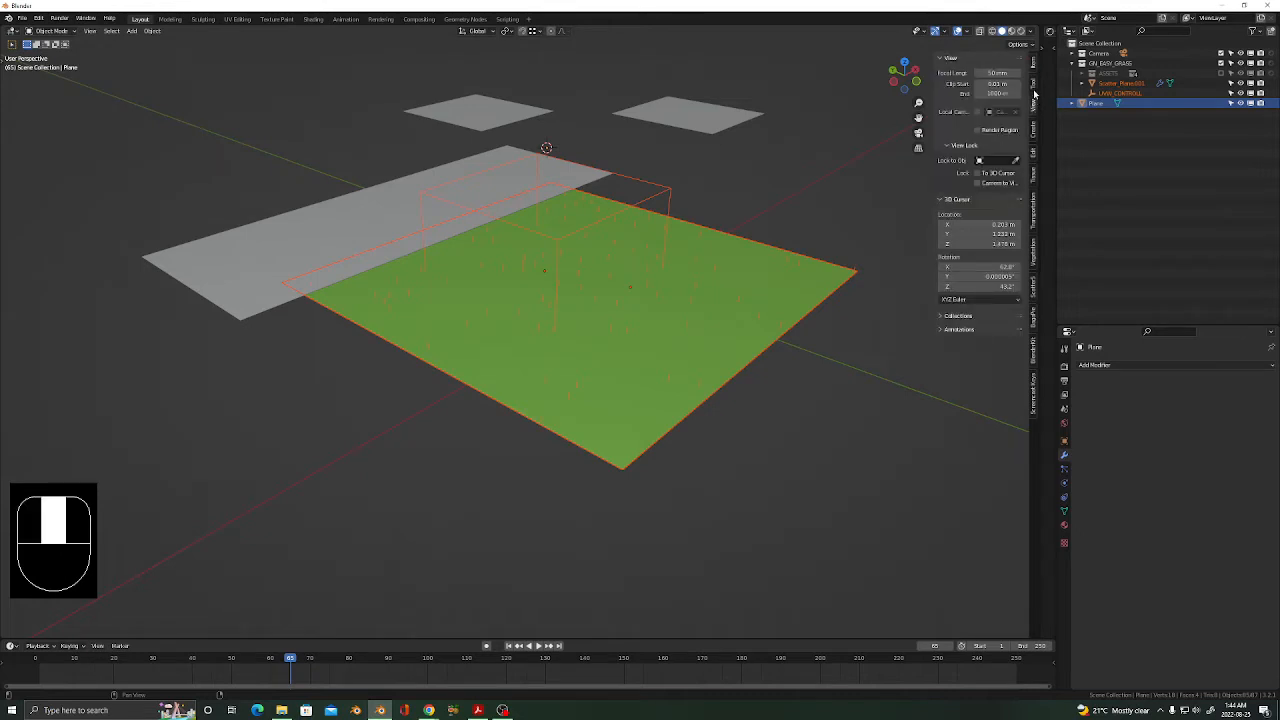
pyautogui.click(647, 385)
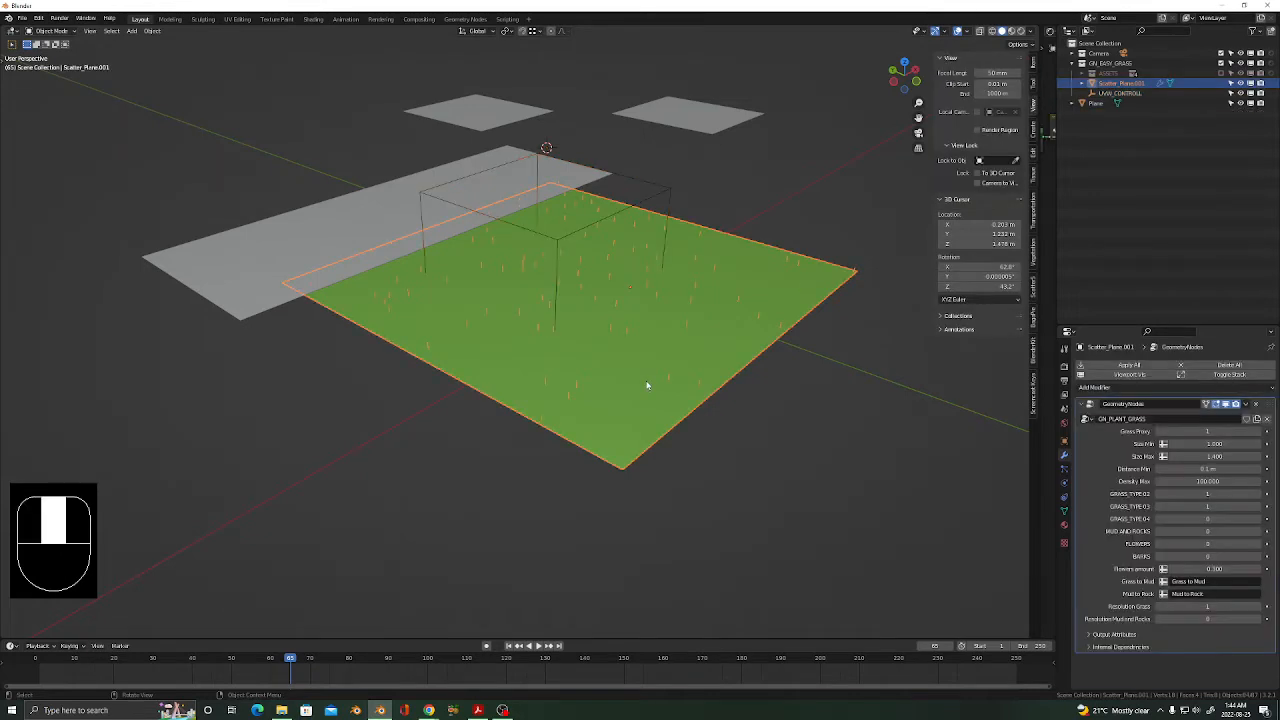
# Frame the grass plane from a lower angle and switch to Rendered shading.
pyautogui.click(1035, 87)
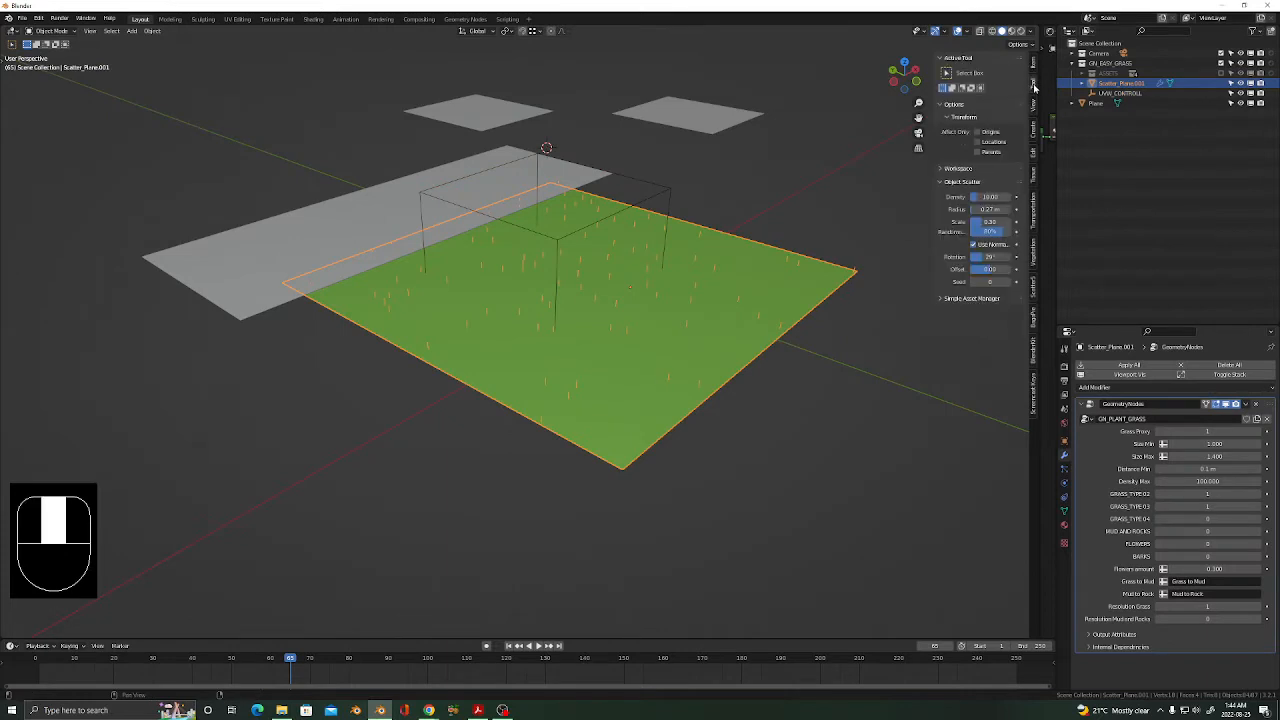
pyautogui.click(1035, 66)
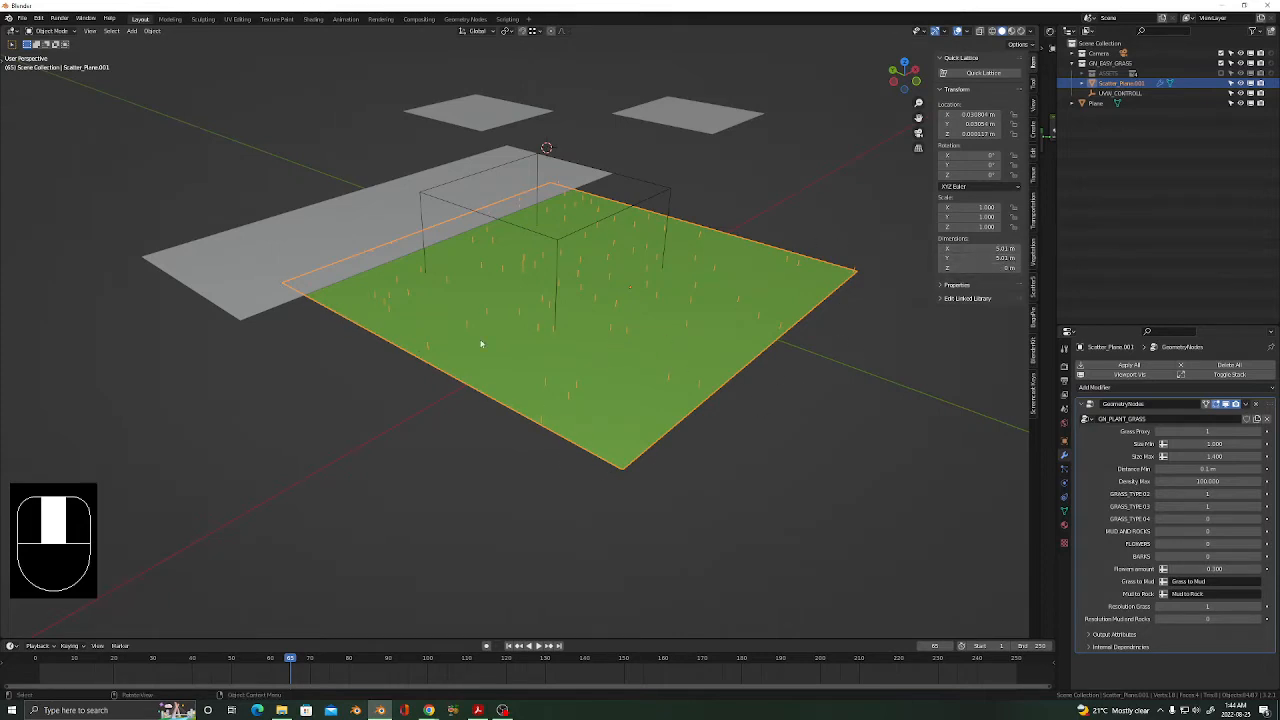
pyautogui.moveTo(627, 377)
pyautogui.mouseDown(button='middle')
pyautogui.moveTo(623, 392)
pyautogui.moveTo(630, 357)
pyautogui.mouseUp(button='middle')
pyautogui.keyDown('shift'); pyautogui.moveTo(517, 298); pyautogui.dragTo(533, 320, button='middle'); pyautogui.keyUp('shift')
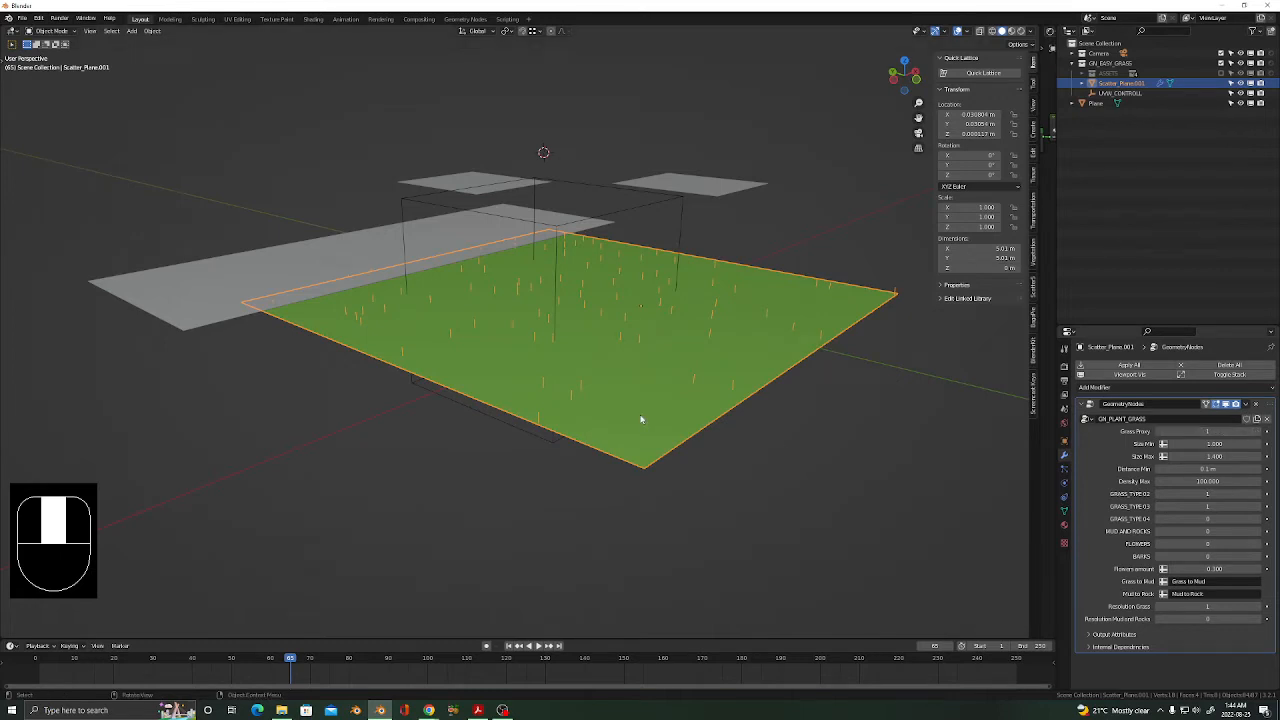
pyautogui.press('z')
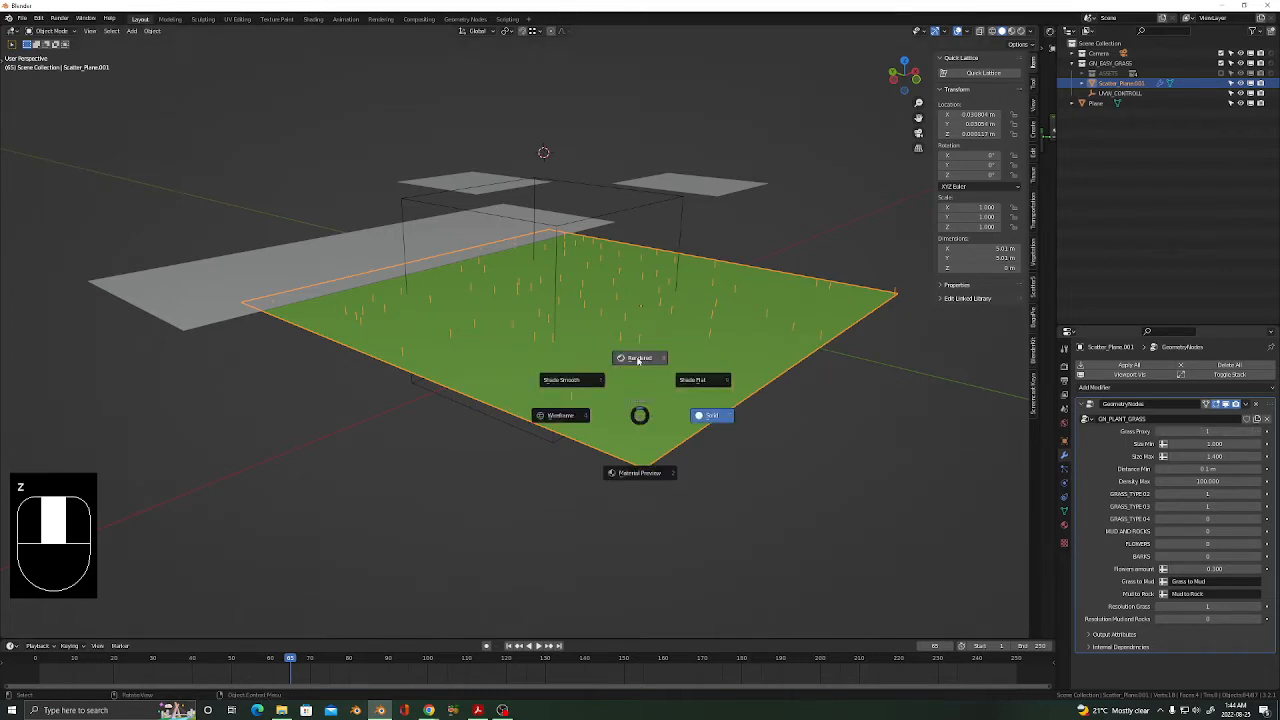
pyautogui.click(638, 359)
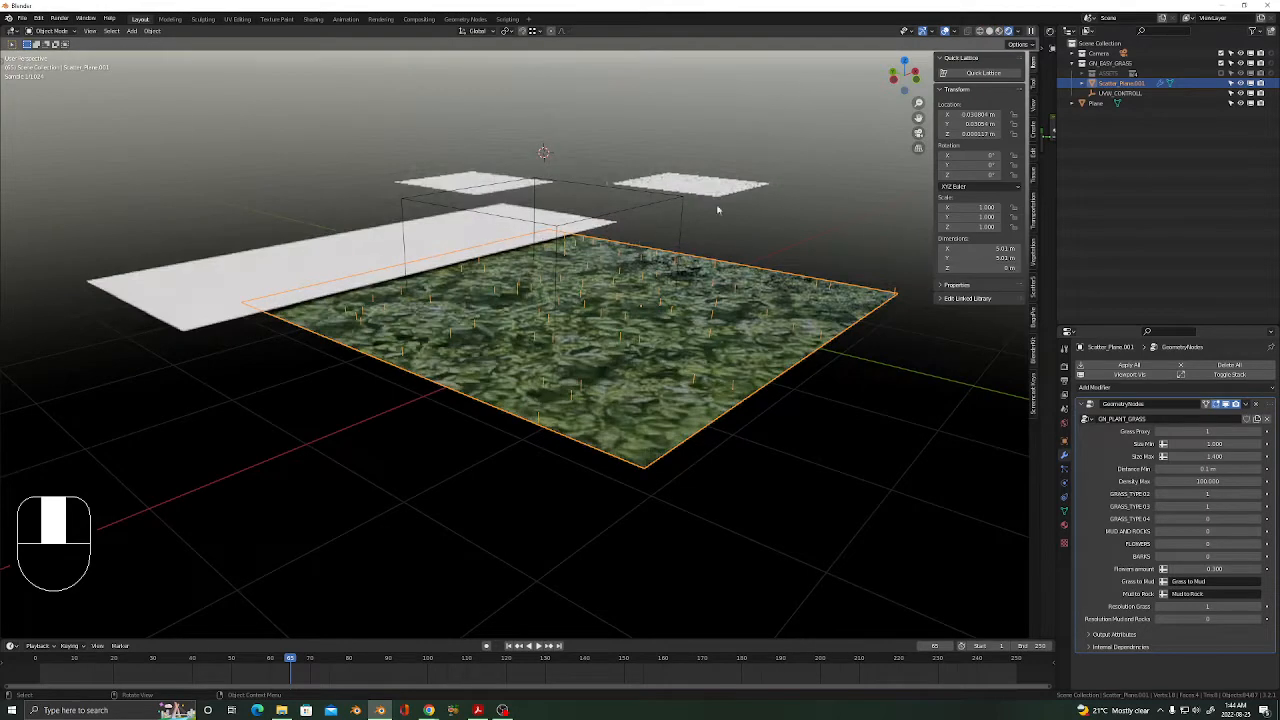
# Set GRASS_TYPE 03 and GRASS_TYPE 02 to 0 in the GN_PLANT_GRASS modifier.
pyautogui.click(1158, 507)
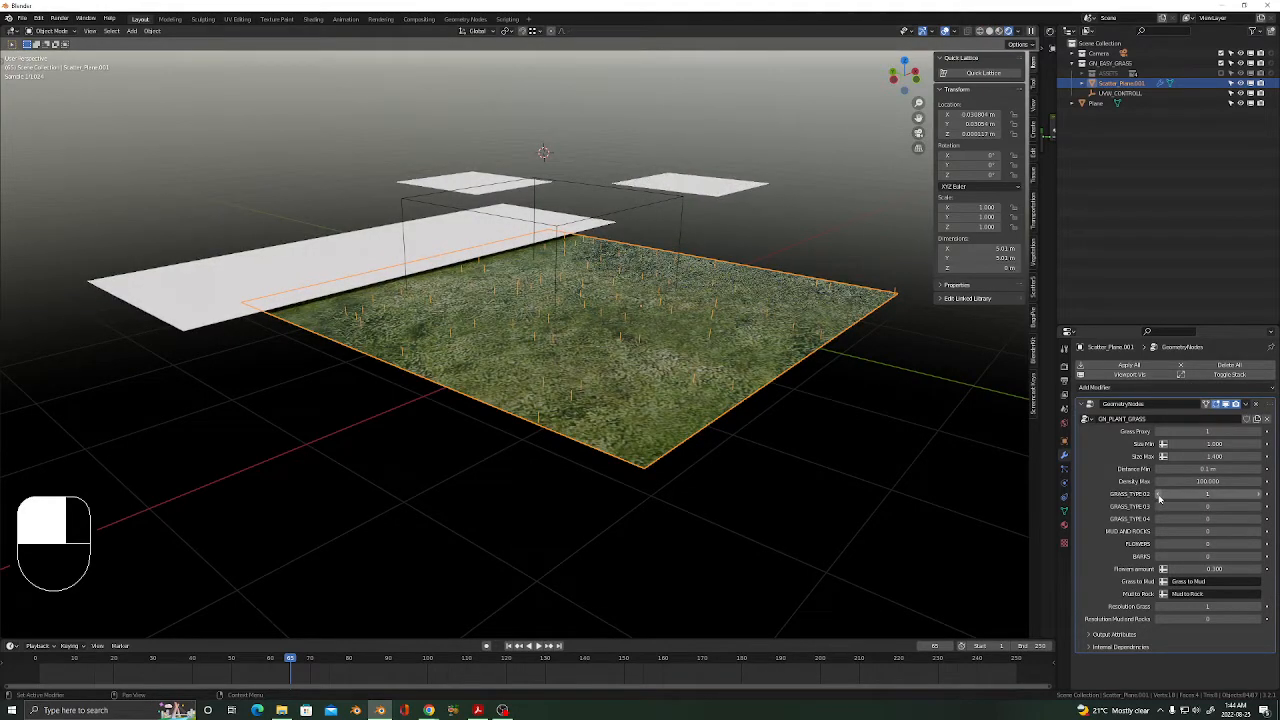
pyautogui.click(1161, 494)
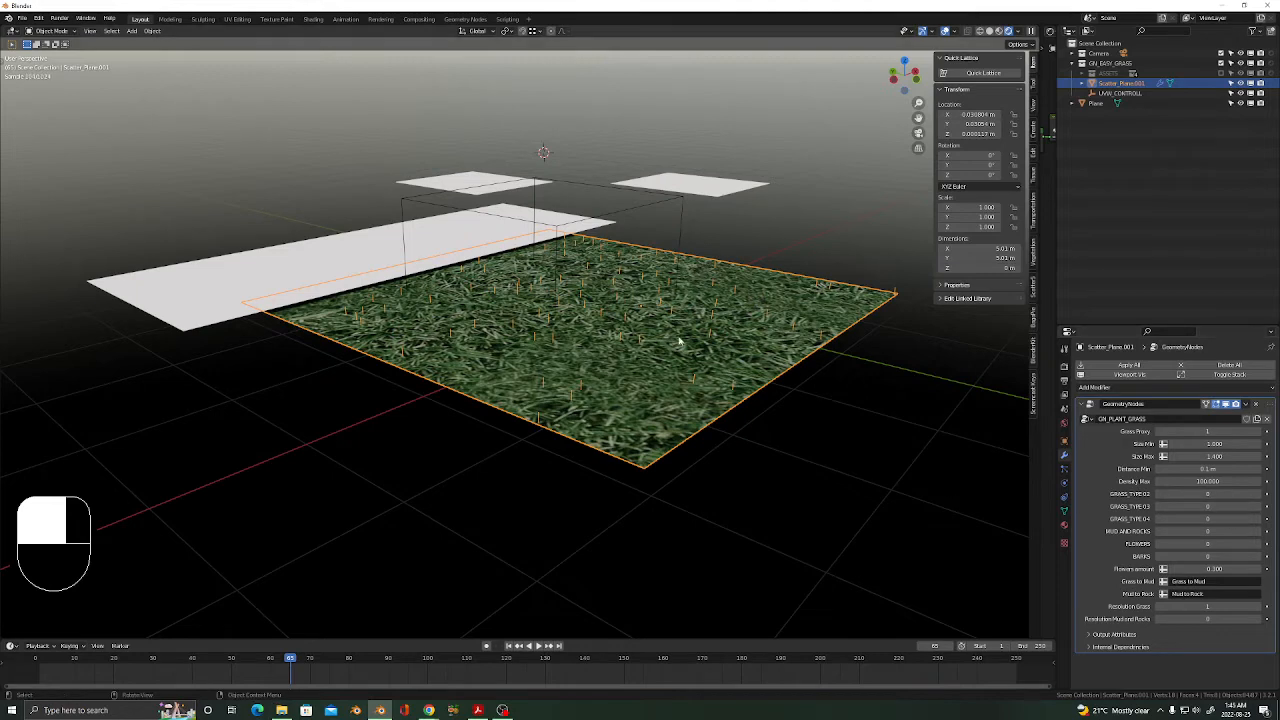
pyautogui.keyDown('shift'); pyautogui.moveTo(680, 340); pyautogui.dragTo(551, 341, button='middle'); pyautogui.keyUp('shift')
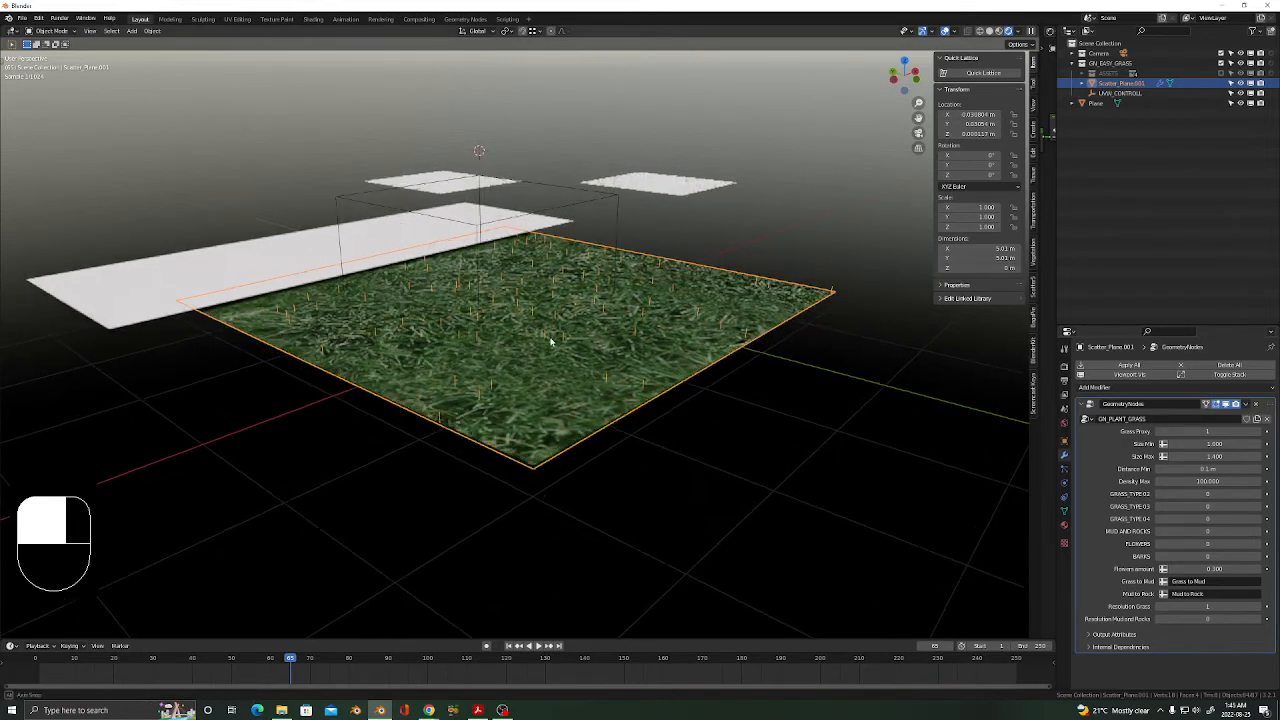
# Draw a Ctrl+B render region around the grass and switch off viewport overlays.
pyautogui.hotkey('ctrl', 'b')
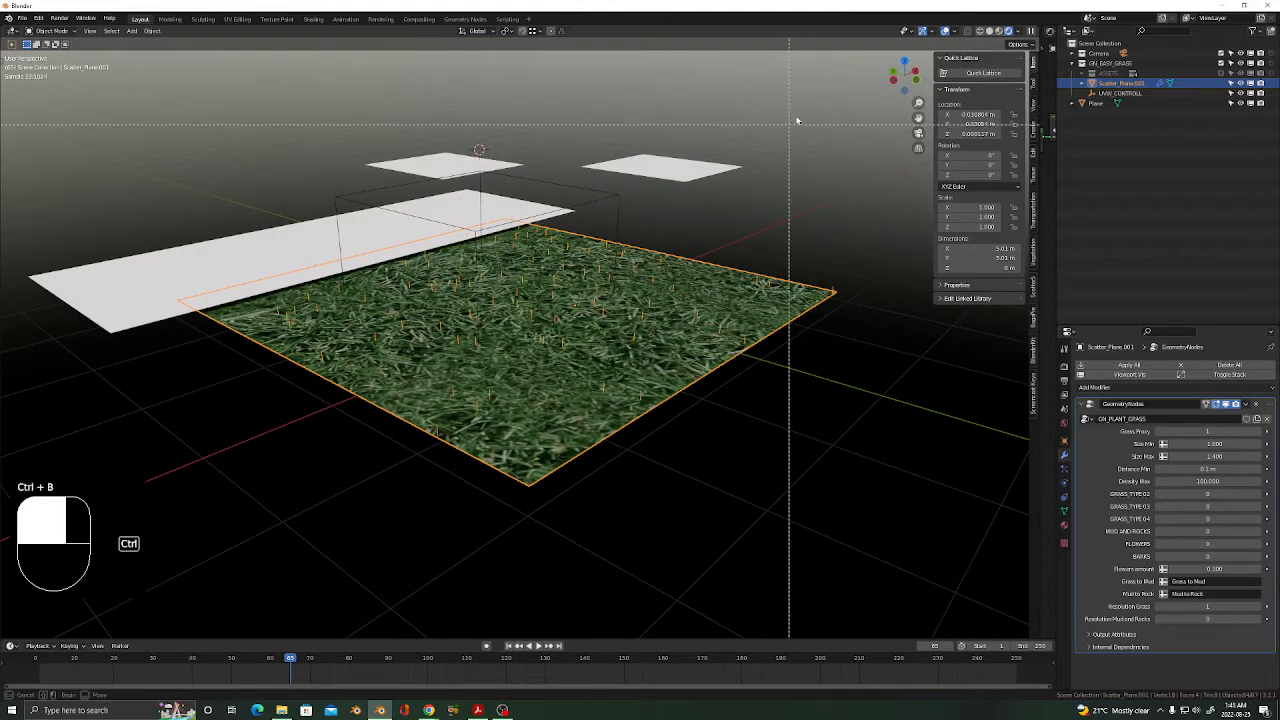
pyautogui.moveTo(806, 121); pyautogui.dragTo(227, 526)
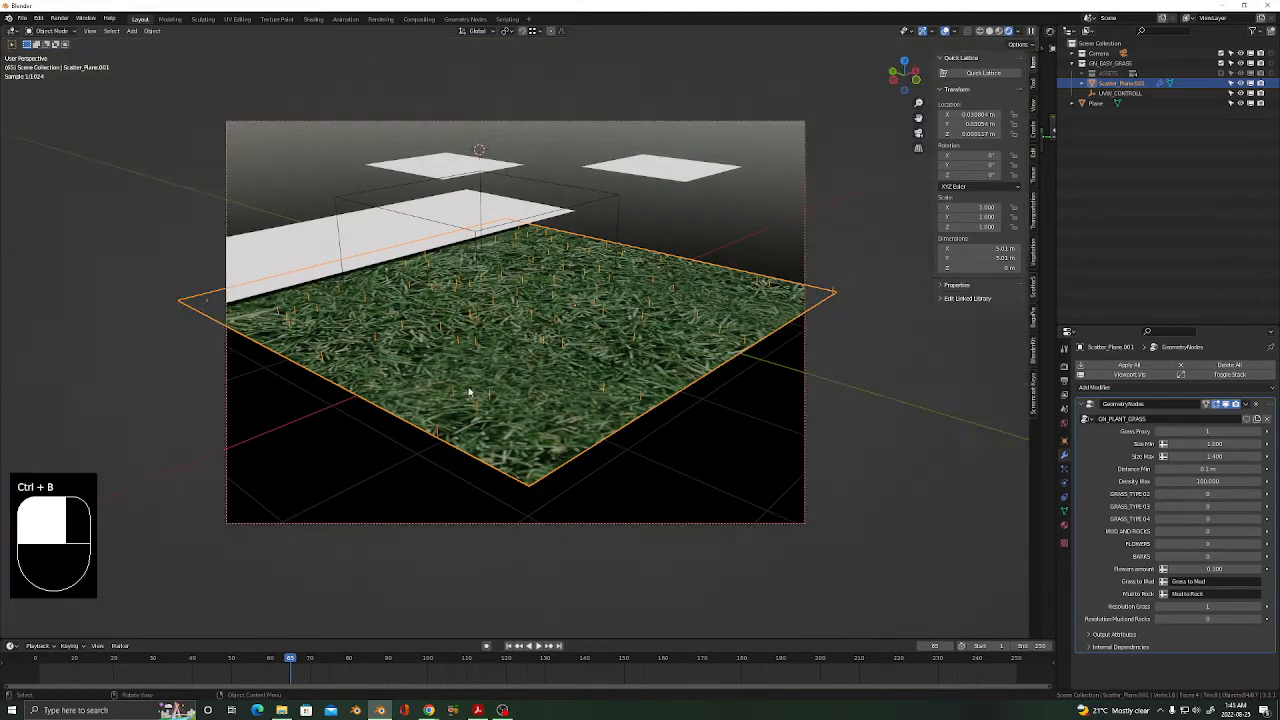
pyautogui.keyDown('shift'); pyautogui.moveTo(522, 389); pyautogui.dragTo(542, 395, button='middle'); pyautogui.keyUp('shift')
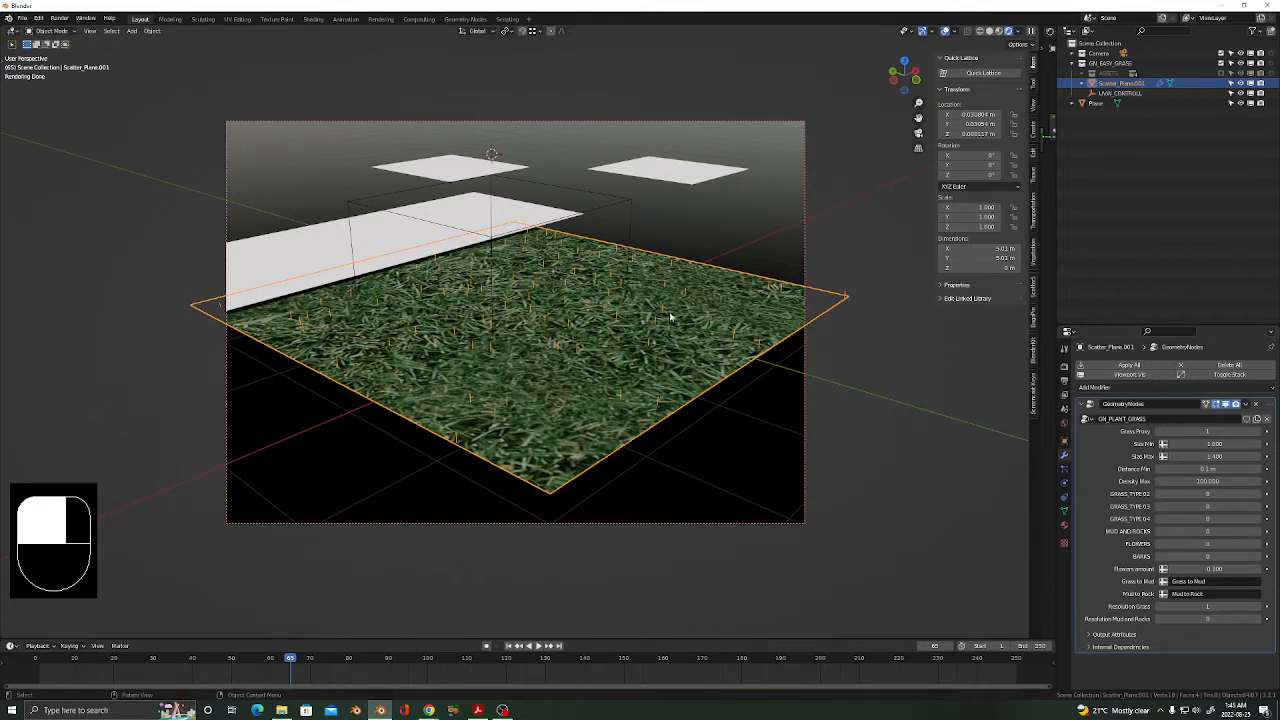
pyautogui.moveTo(563, 342); pyautogui.dragTo(600, 365, button='middle')
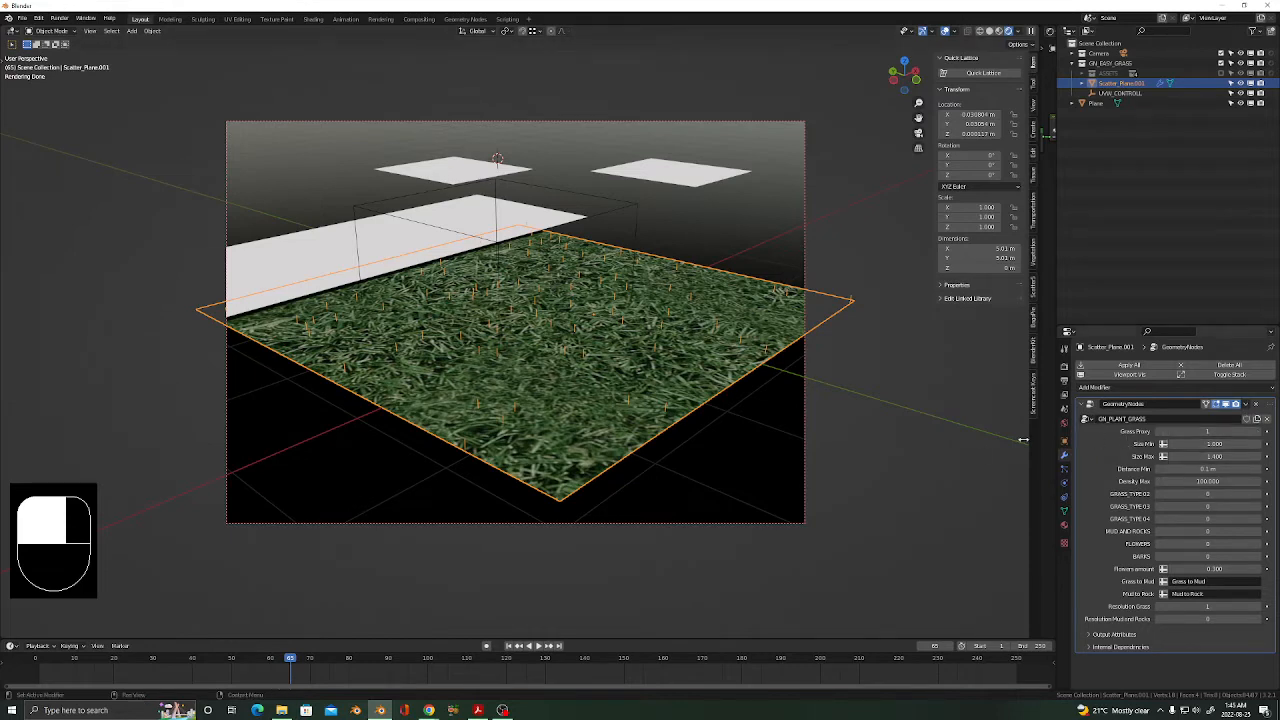
pyautogui.moveTo(560, 340); pyautogui.dragTo(551, 331, button='middle')
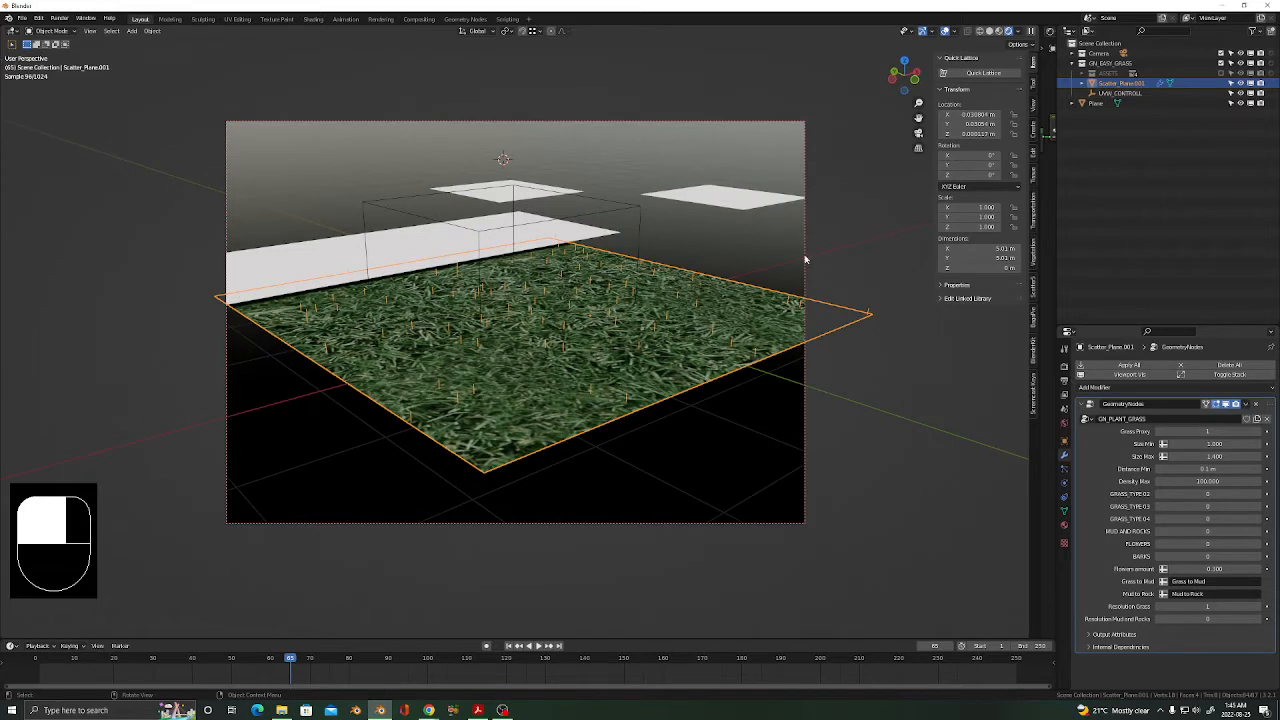
pyautogui.click(991, 31)
pyautogui.click(945, 31)
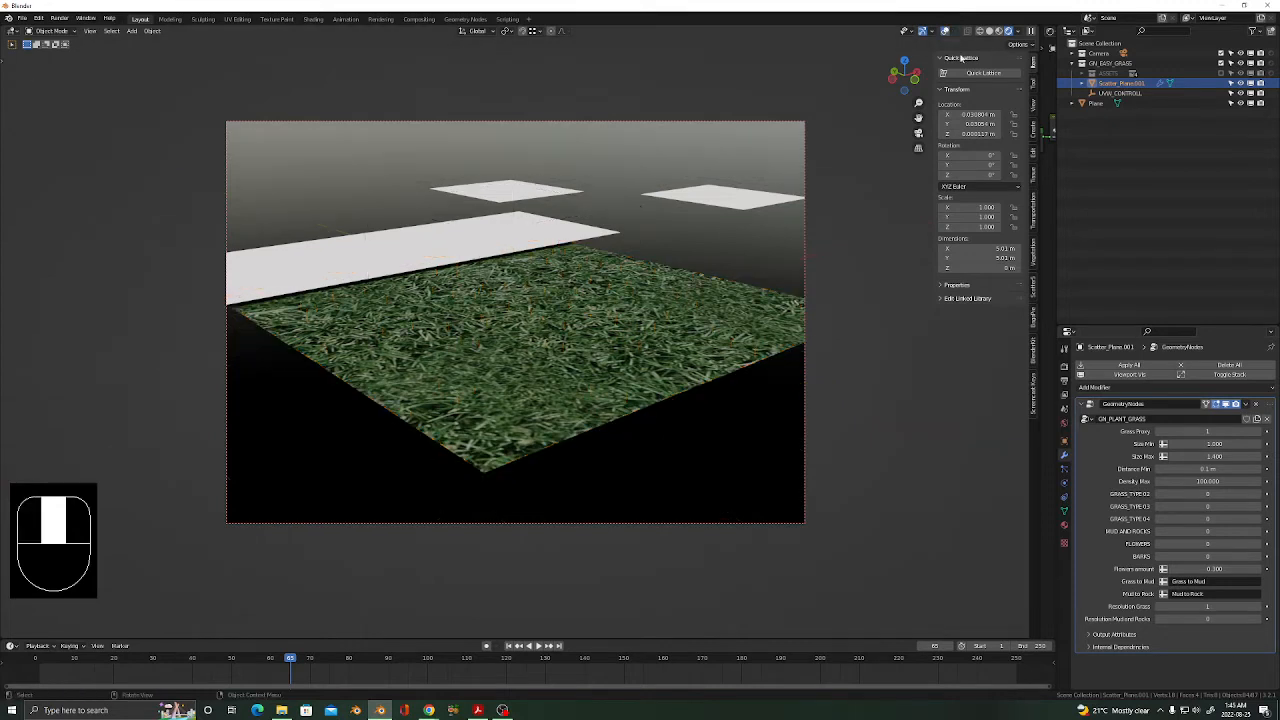
# Set Grass Proxy to 0 in GN_PLANT_GRASS to show full grass blades.
pyautogui.click(1159, 432)
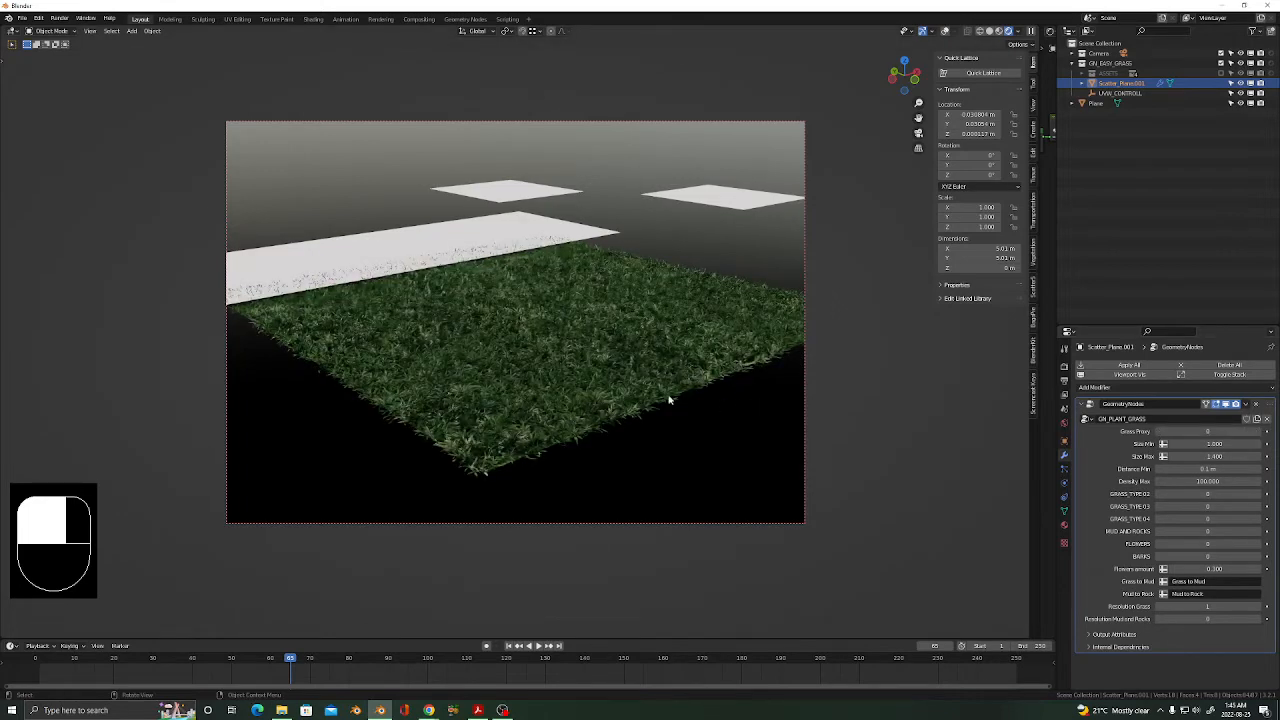
pyautogui.moveTo(580, 374); pyautogui.dragTo(490, 318, button='middle')
pyautogui.scroll(-3, 690, 381)
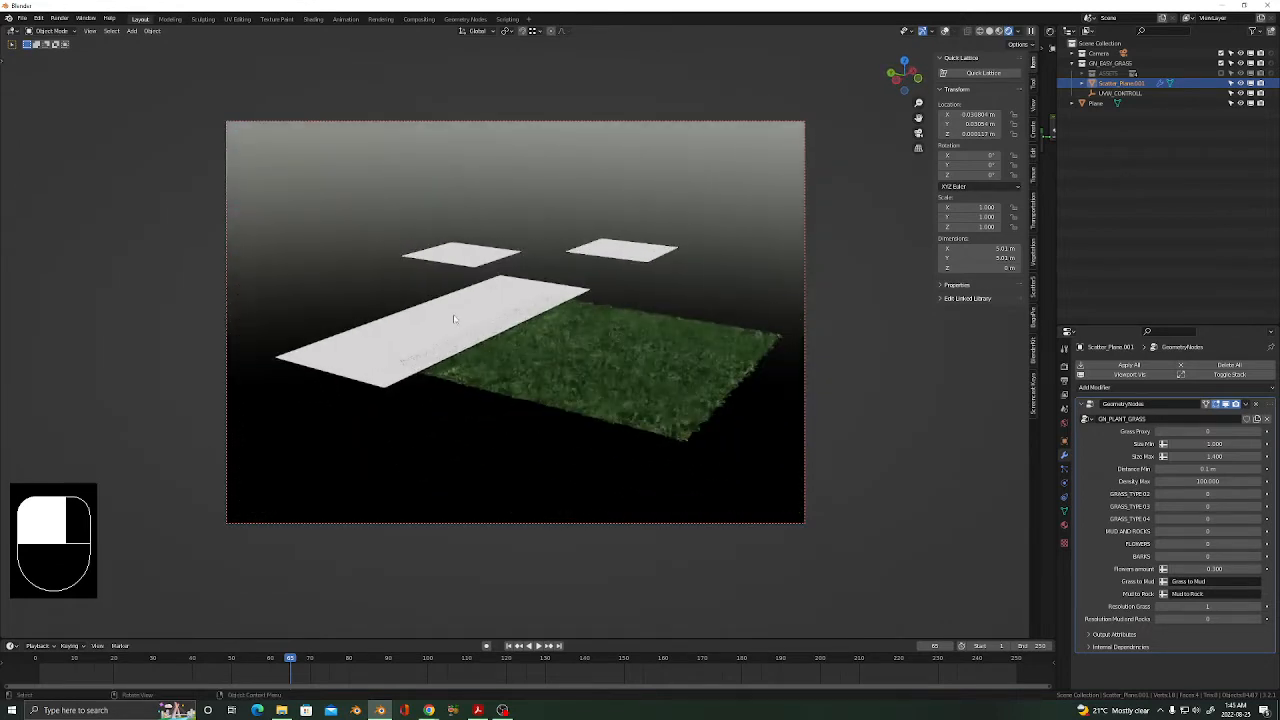
# Select the long white Plane strip and begin moving it along Y.
pyautogui.click(484, 313)
pyautogui.press('g')
pyautogui.press('y')
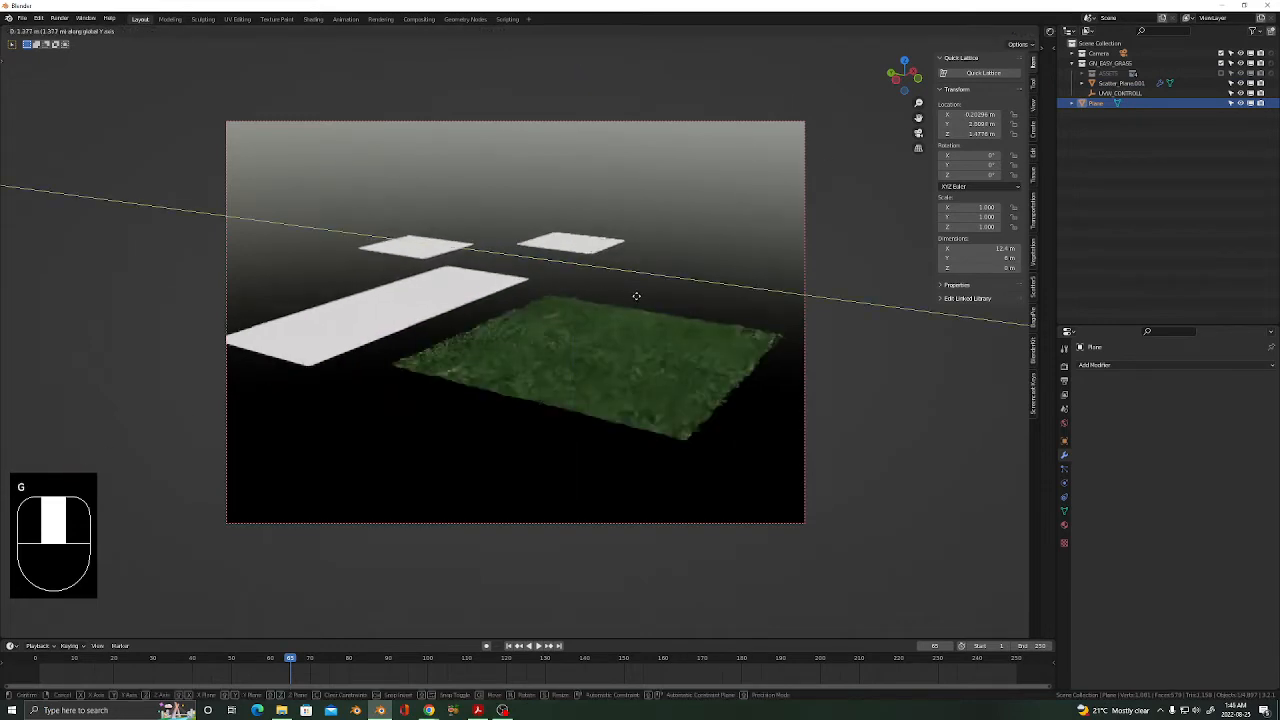
# Drop the long white strip beside the grass patch after the Y-axis move.
pyautogui.click(640, 300)
pyautogui.scroll(8, 658, 405)
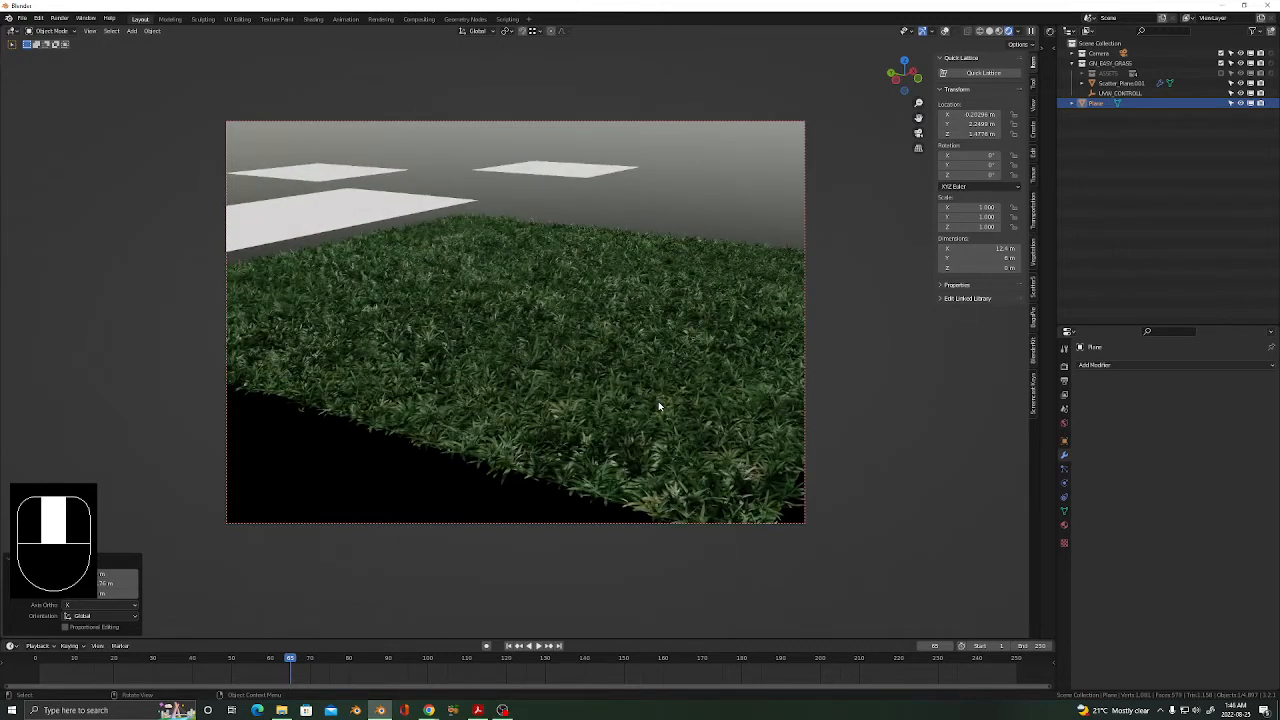
pyautogui.scroll(-5, 658, 401)
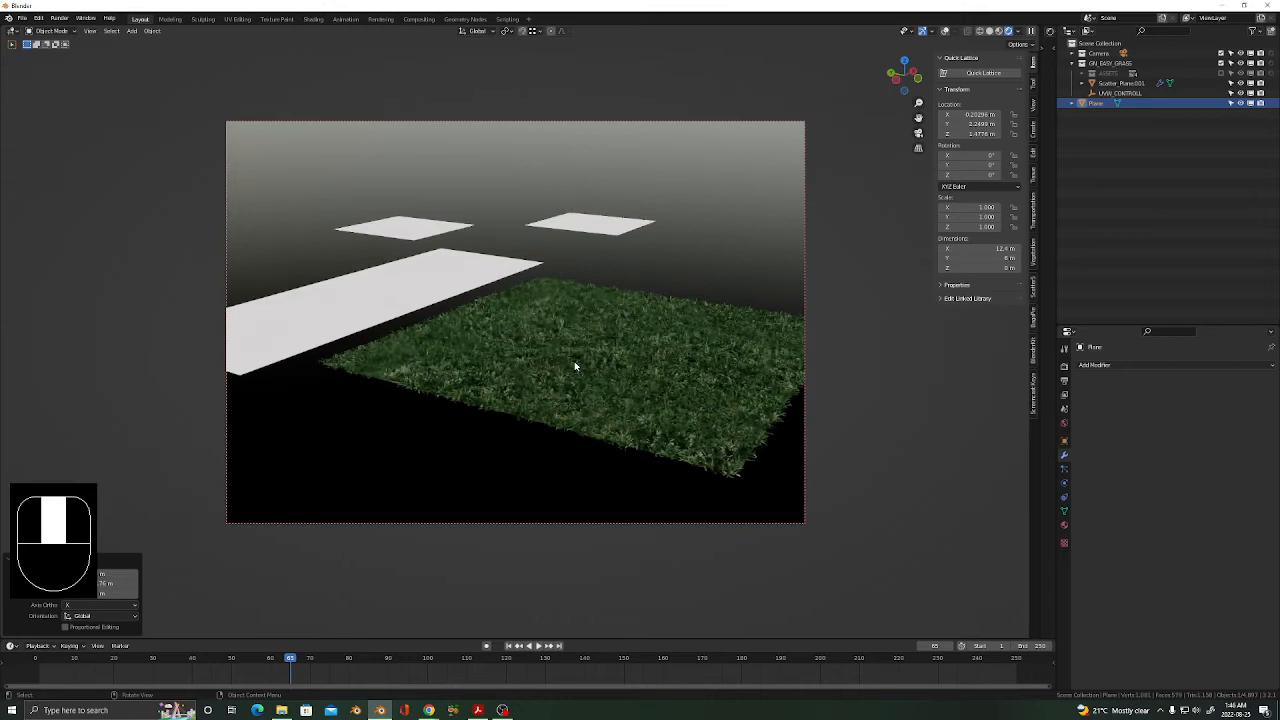
pyautogui.scroll(-2, 574, 366)
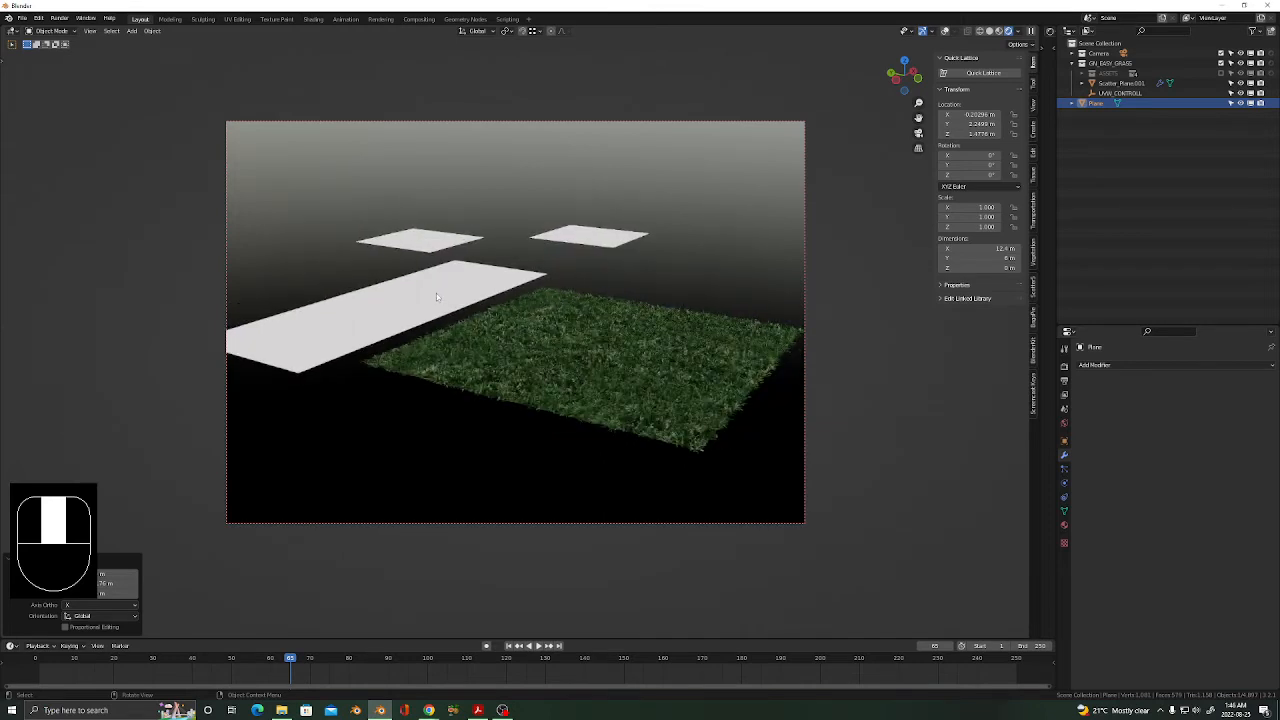
# Turn viewport overlays back on and add the grass object to the selected planes.
pyautogui.click(436, 293)
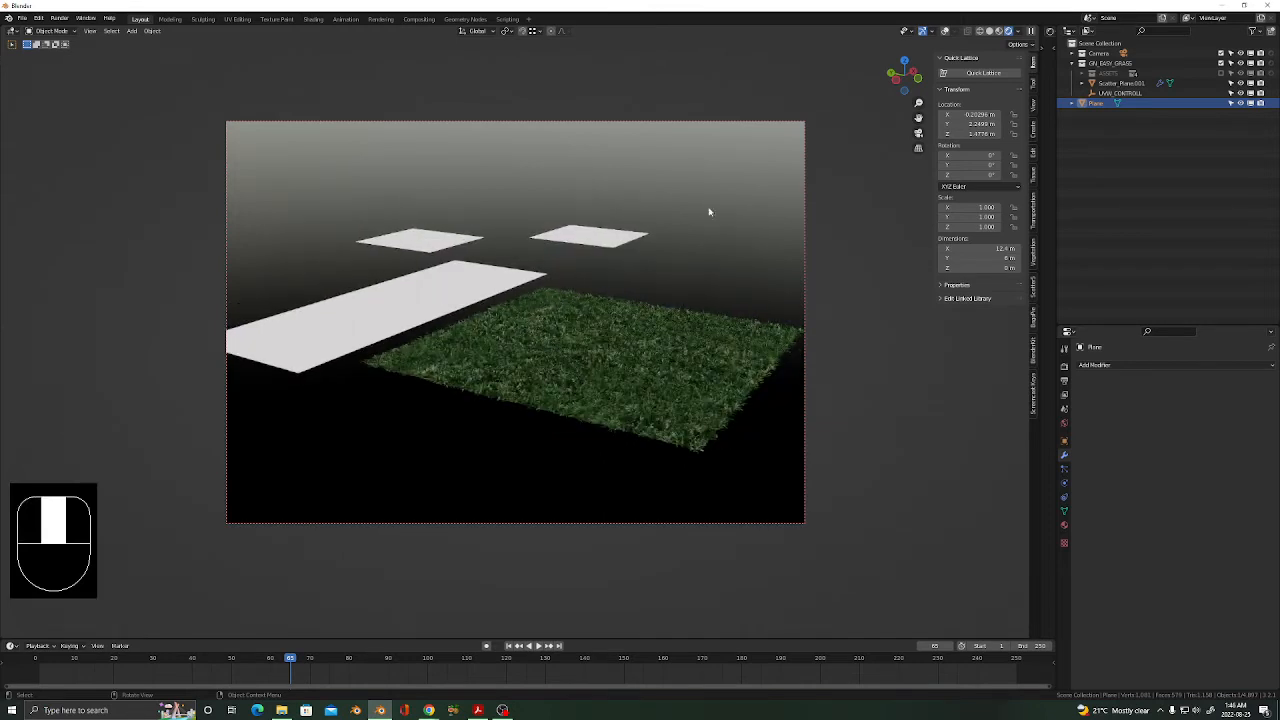
pyautogui.click(944, 31)
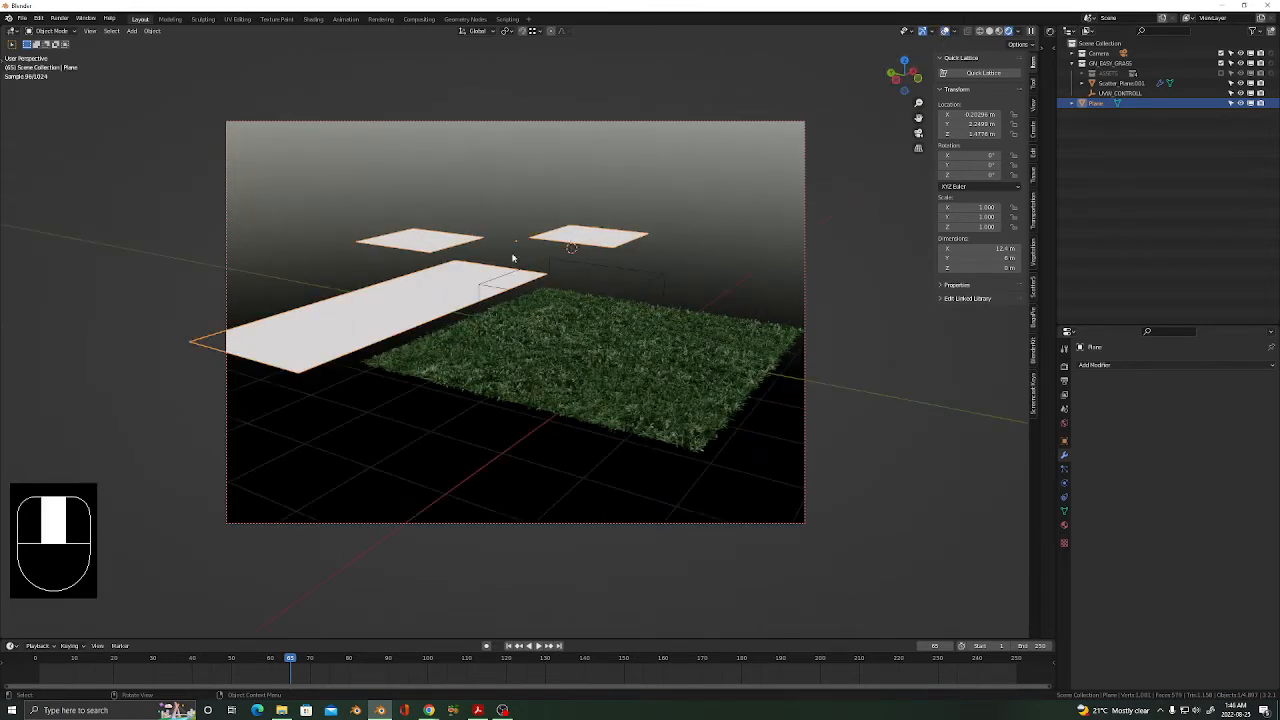
pyautogui.keyDown('shift'); pyautogui.click(740, 345); pyautogui.keyUp('shift')
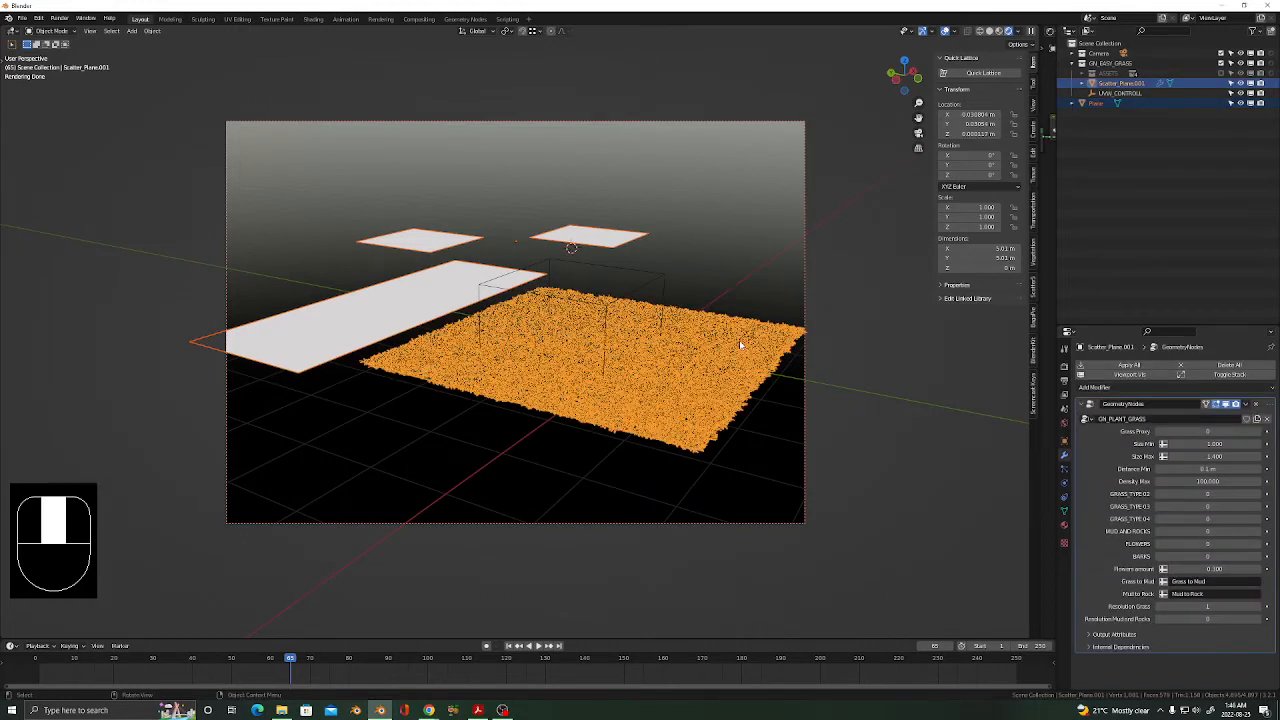
# Join the selected plain planes into the grass object with Ctrl+J, then reselect the grass object.
pyautogui.hotkey('ctrl', 'j')
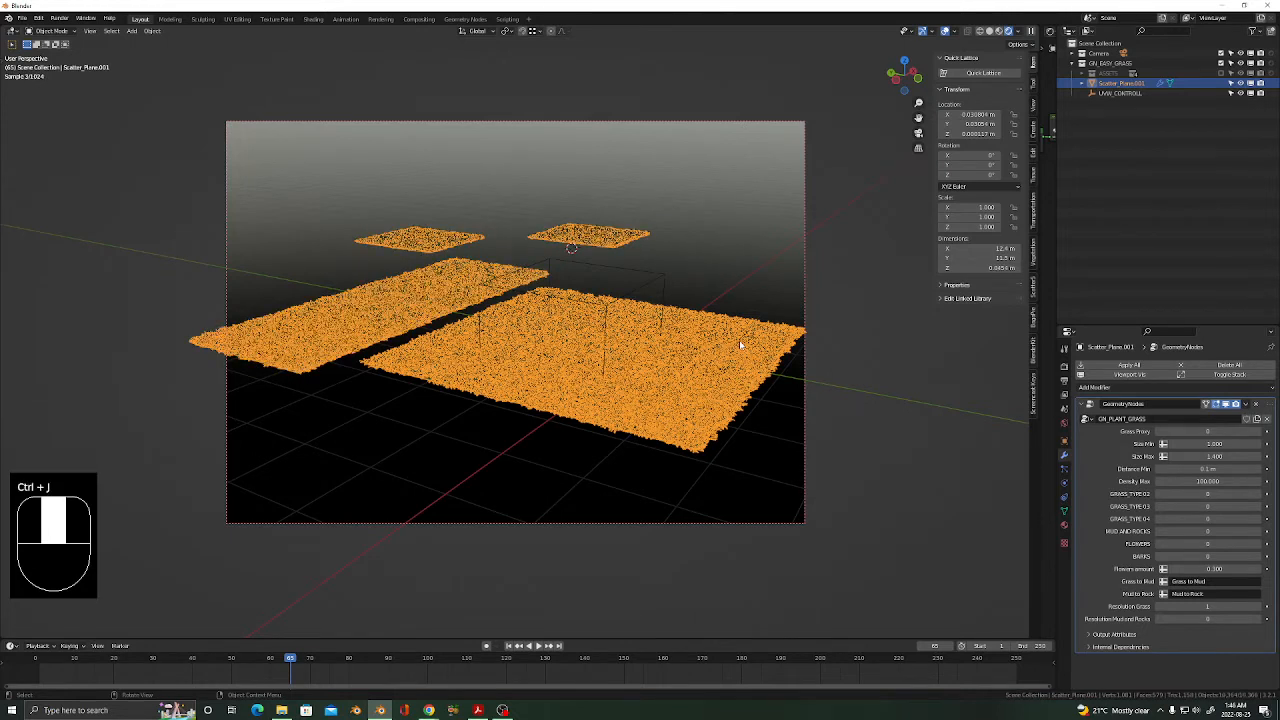
pyautogui.click(635, 261)
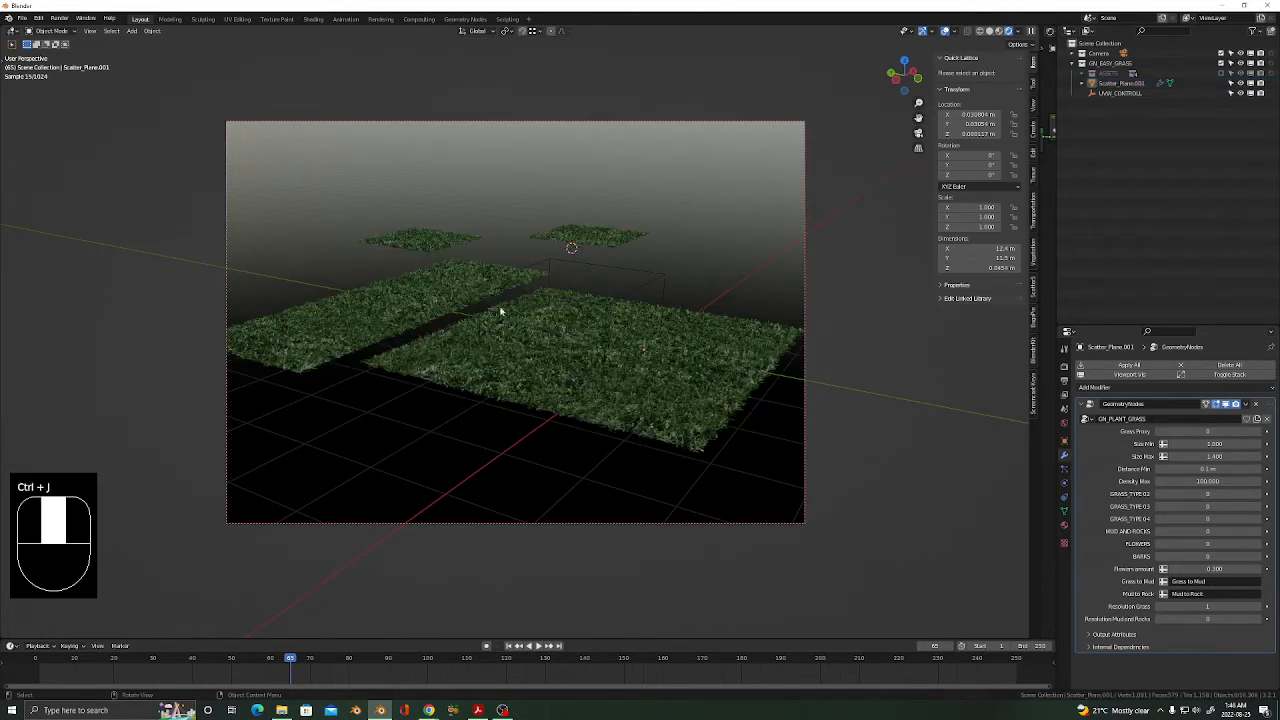
pyautogui.click(649, 380)
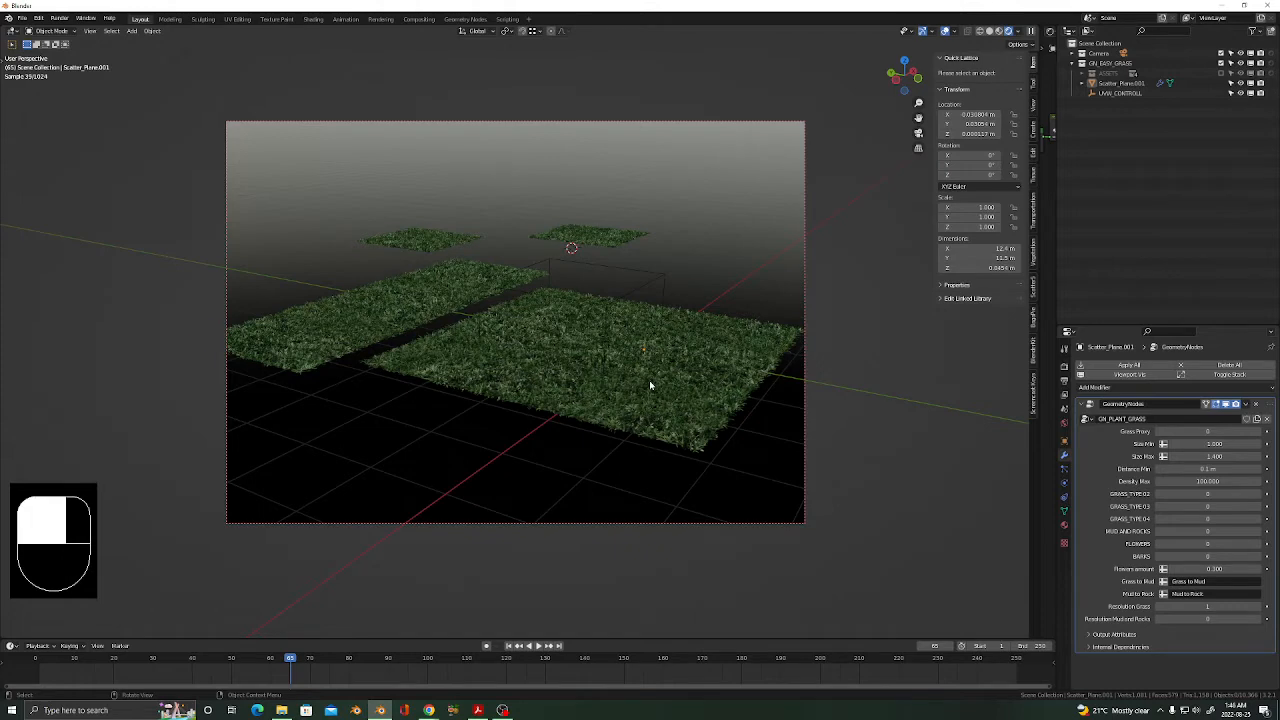
# In Edit Mode, delete the faces of the original square grass patch, then frame the long strip.
pyautogui.press('Tab')
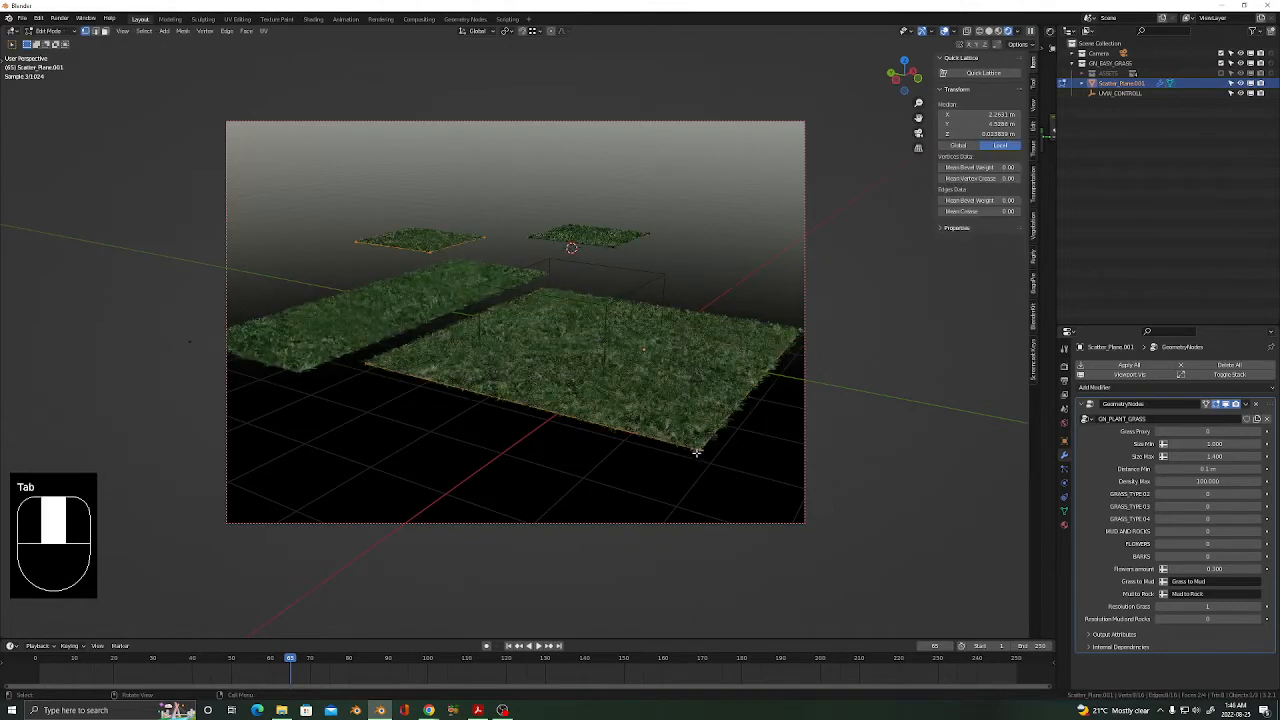
pyautogui.click(698, 447)
pyautogui.press('l')
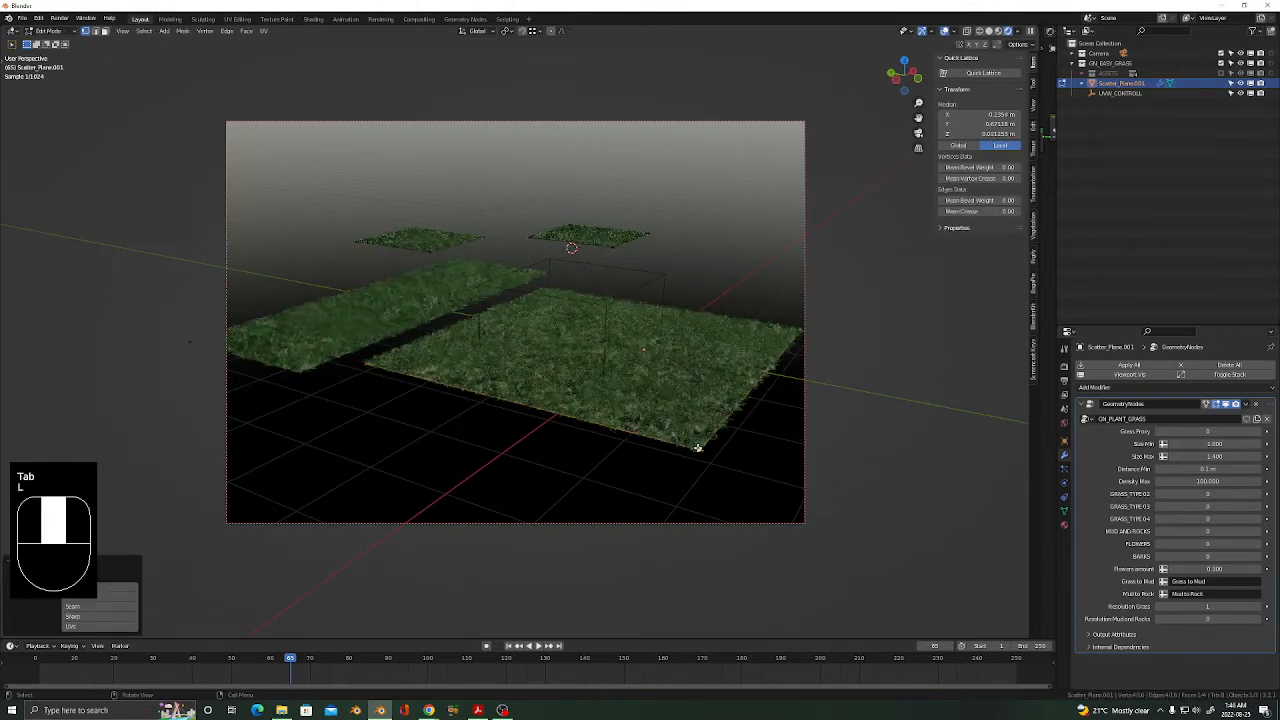
pyautogui.press('x')
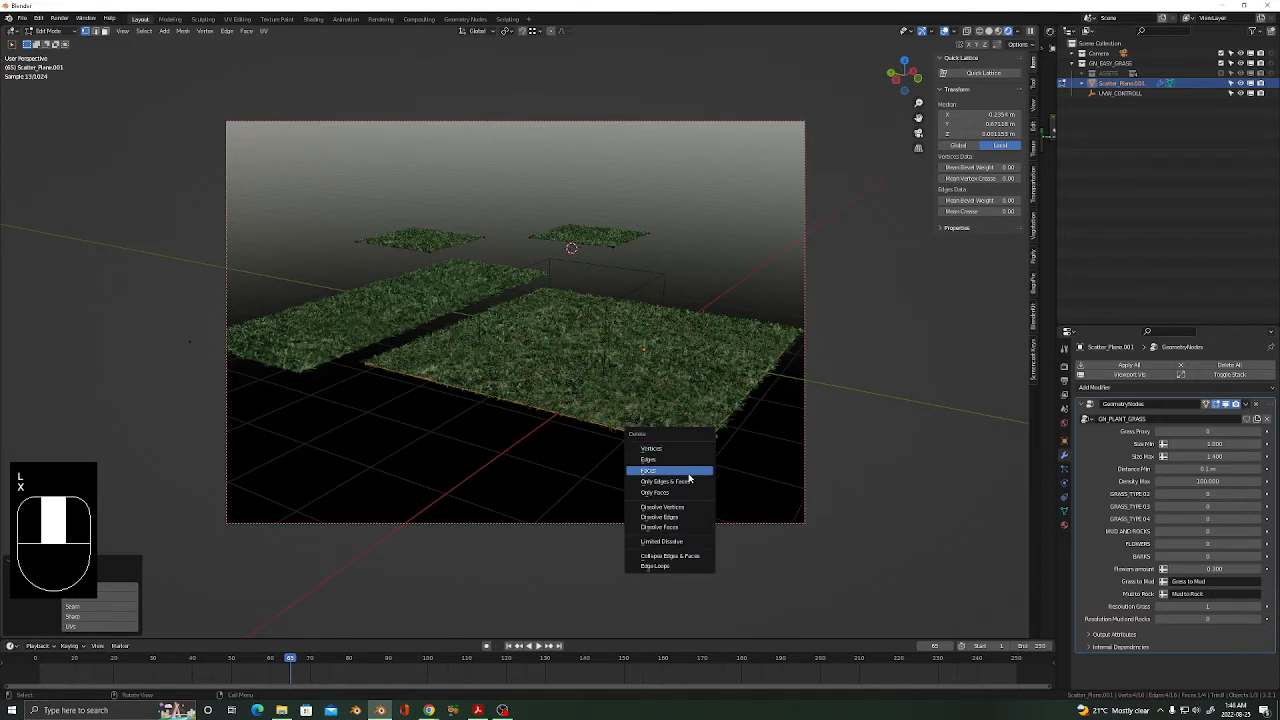
pyautogui.click(688, 479)
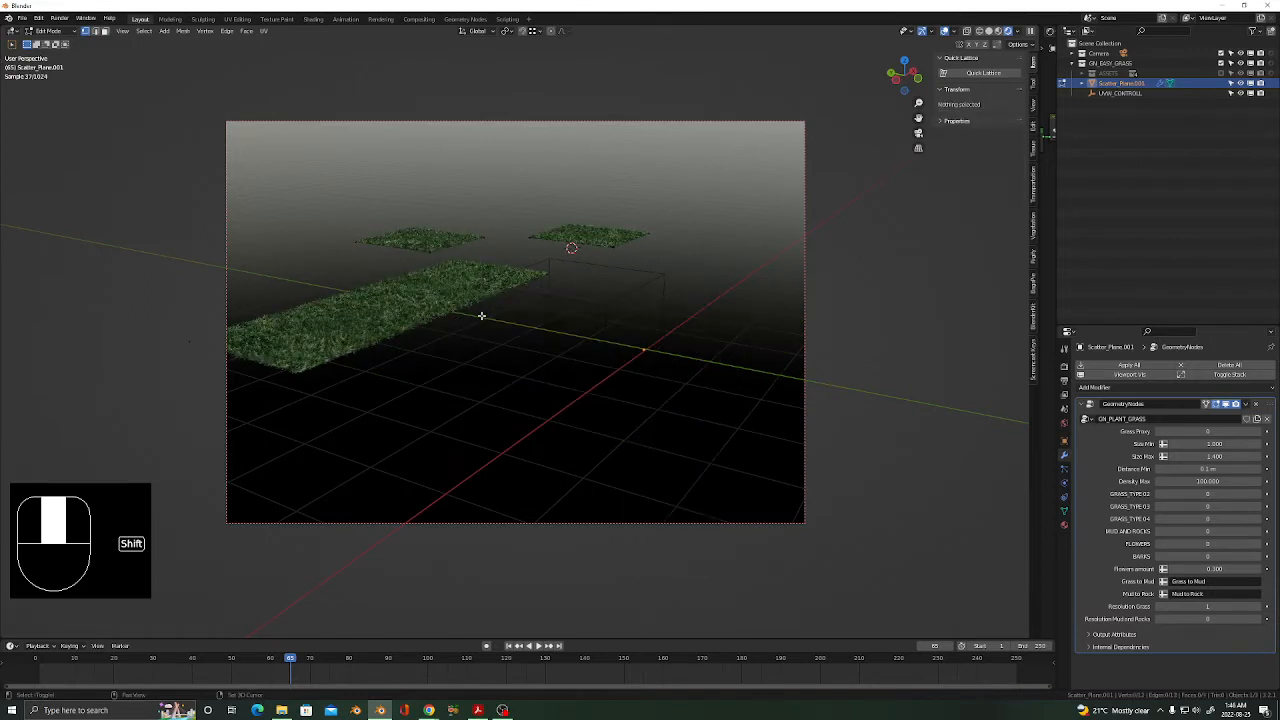
pyautogui.keyDown('shift'); pyautogui.moveTo(481, 316); pyautogui.dragTo(569, 333, button='middle'); pyautogui.keyUp('shift')
pyautogui.scroll(6, 415, 333)
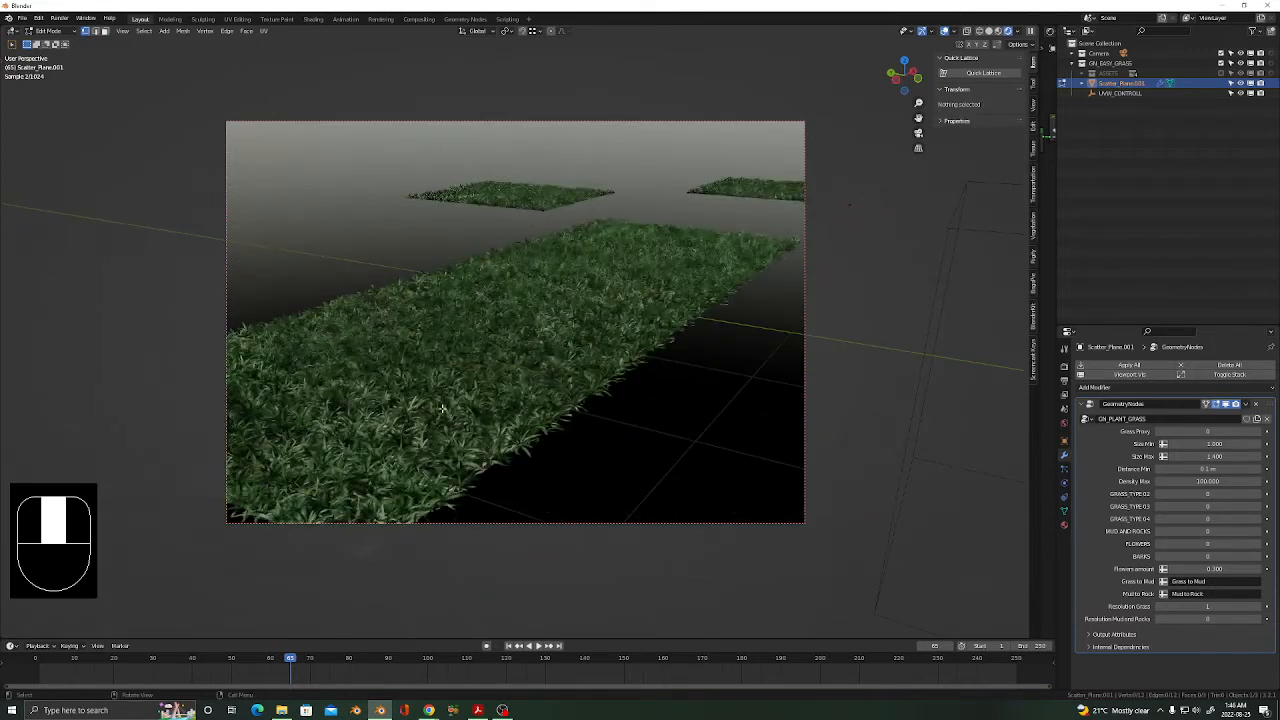
pyautogui.keyDown('shift'); pyautogui.moveTo(442, 408); pyautogui.dragTo(508, 366, button='middle'); pyautogui.keyUp('shift')
pyautogui.scroll(-4, 508, 366)
pyautogui.keyDown('shift'); pyautogui.moveTo(646, 383); pyautogui.dragTo(583, 423, button='middle'); pyautogui.keyUp('shift')
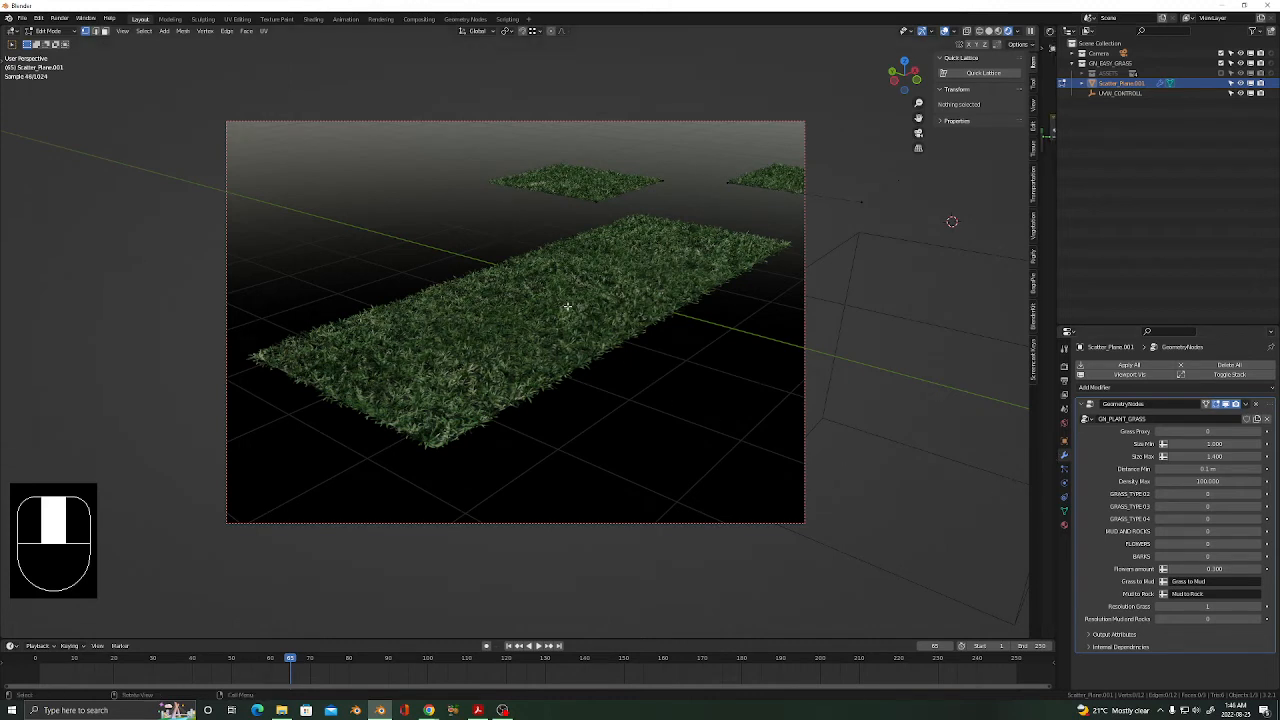
# Return to Object Mode and browse the grass object's four ground material slots.
pyautogui.press('Tab')
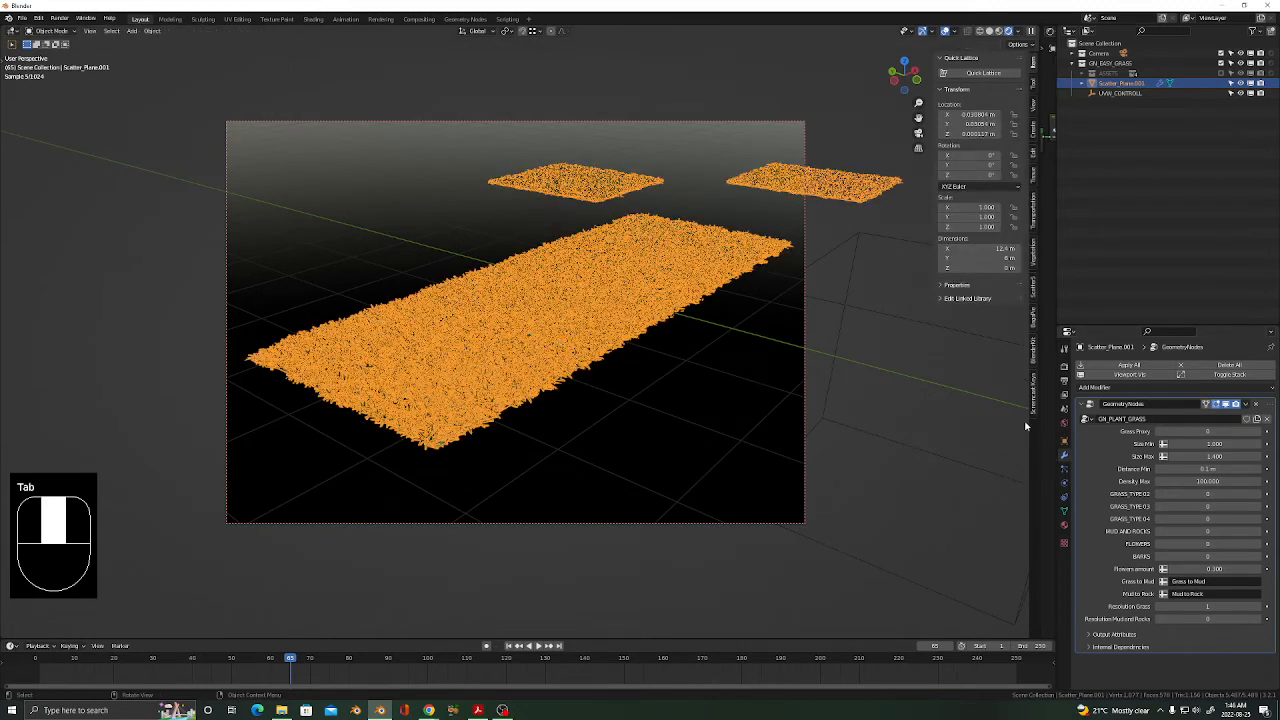
pyautogui.click(1064, 525)
pyautogui.scroll(-2, 1136, 380)
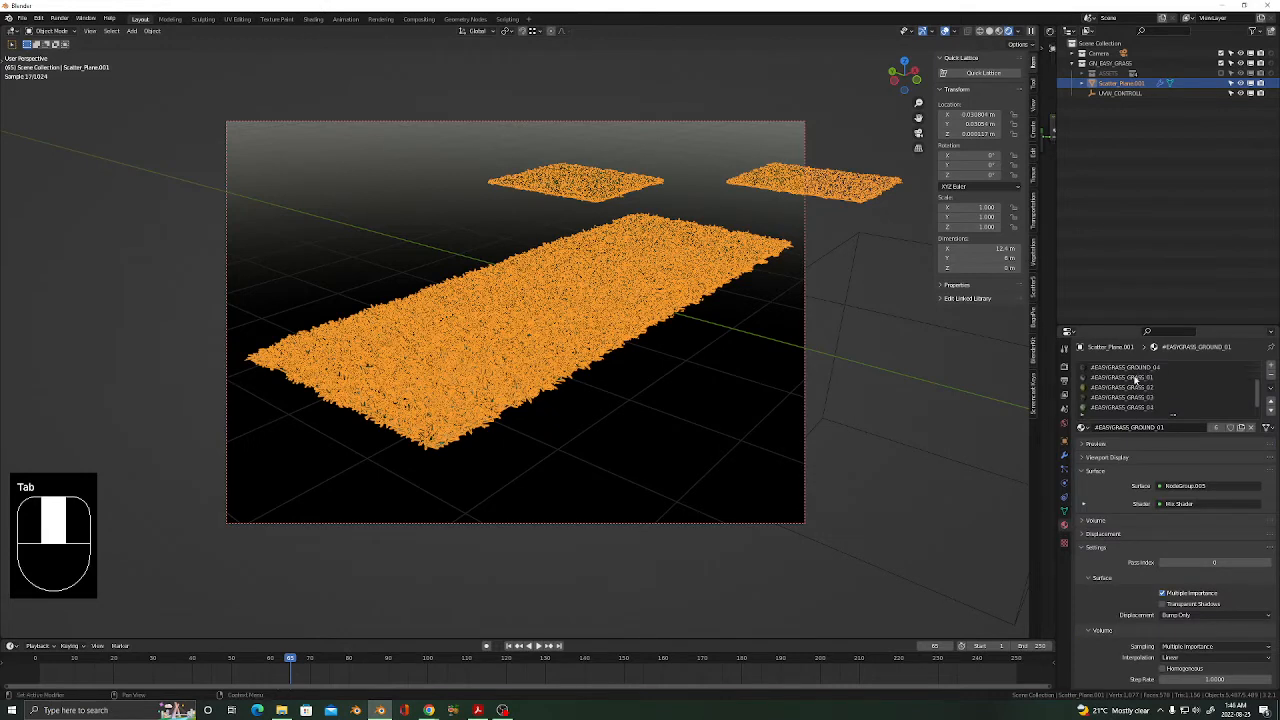
pyautogui.scroll(-1, 1140, 388)
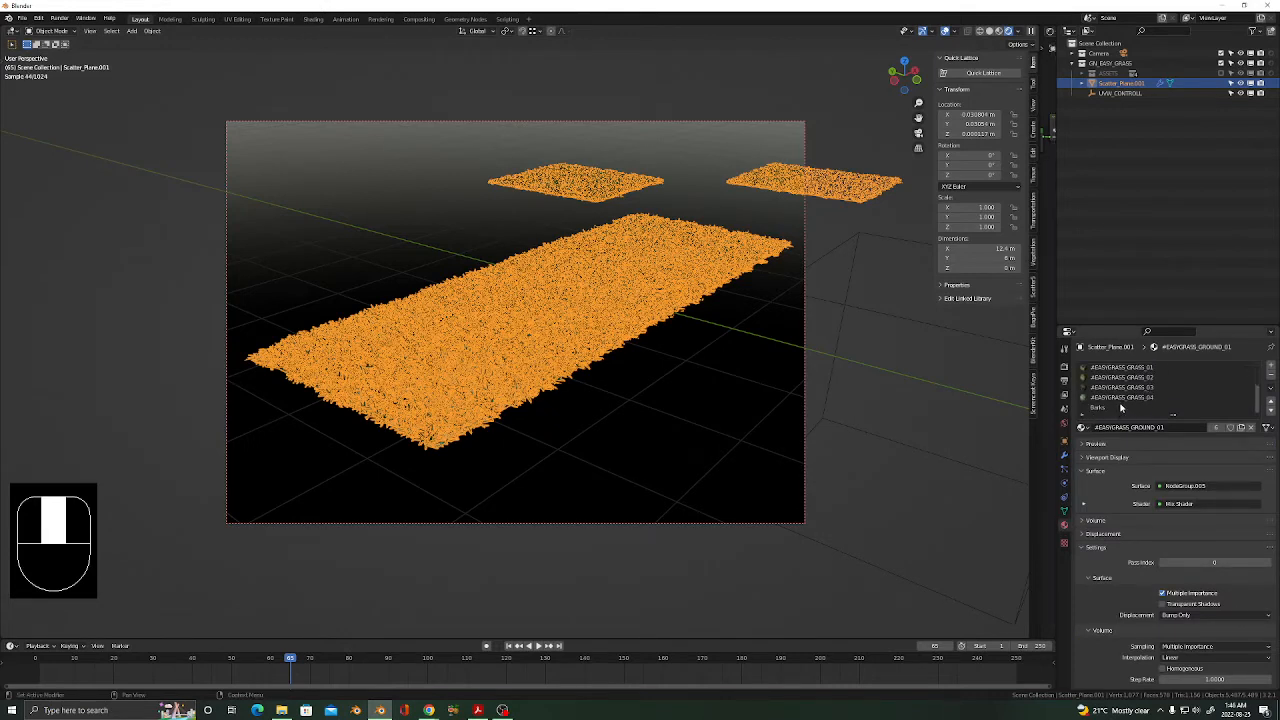
pyautogui.scroll(1, 1103, 404)
pyautogui.scroll(-1, 1115, 396)
pyautogui.scroll(4, 1150, 395)
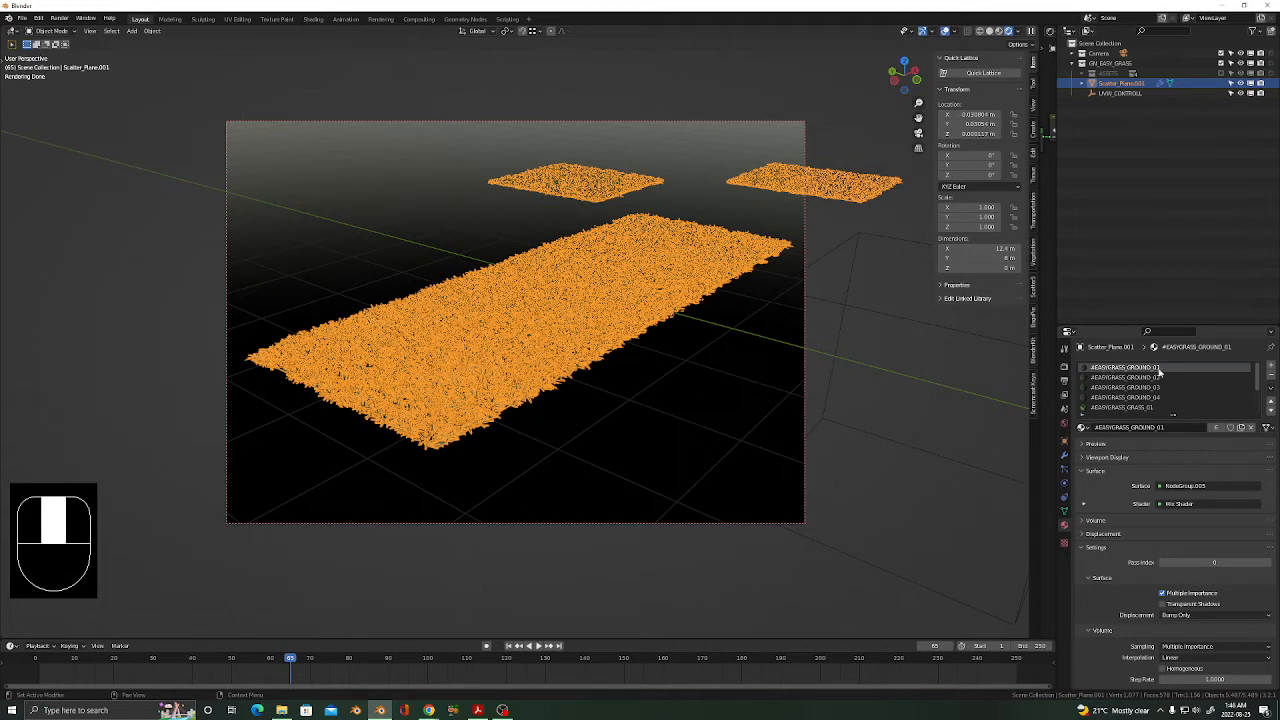
pyautogui.click(1140, 380)
pyautogui.click(1140, 389)
pyautogui.click(1139, 397)
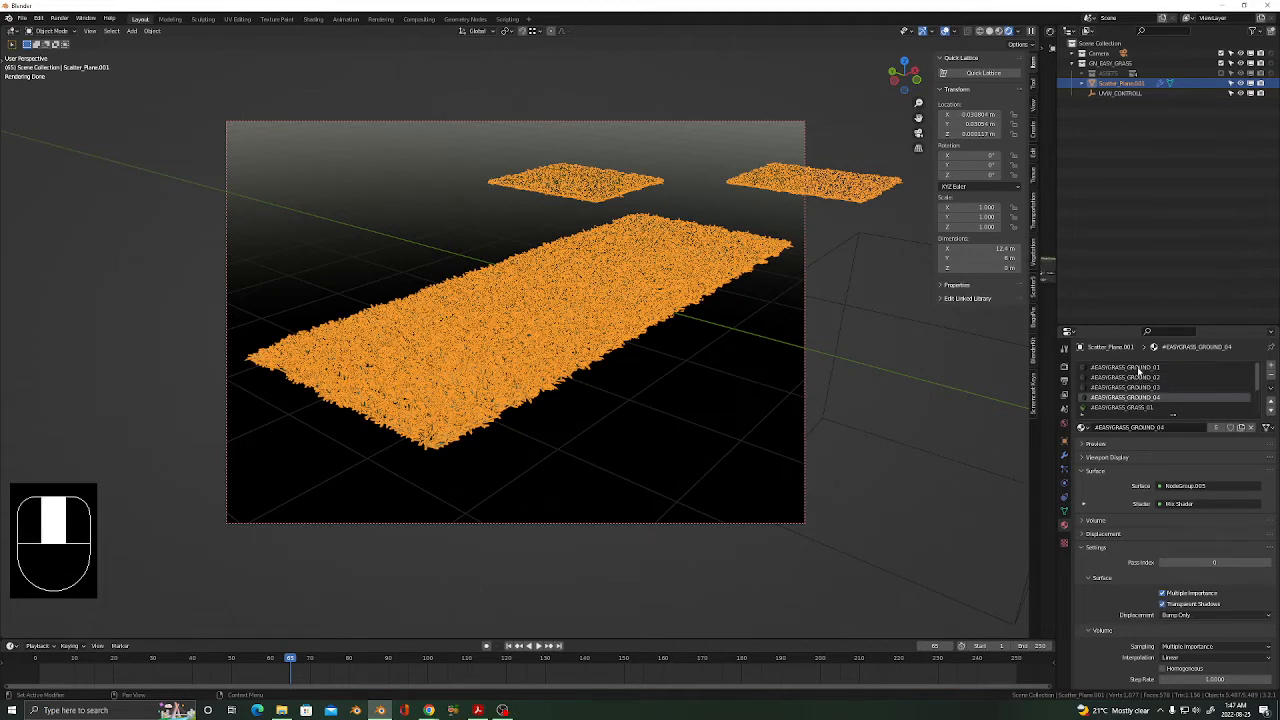
pyautogui.click(1139, 369)
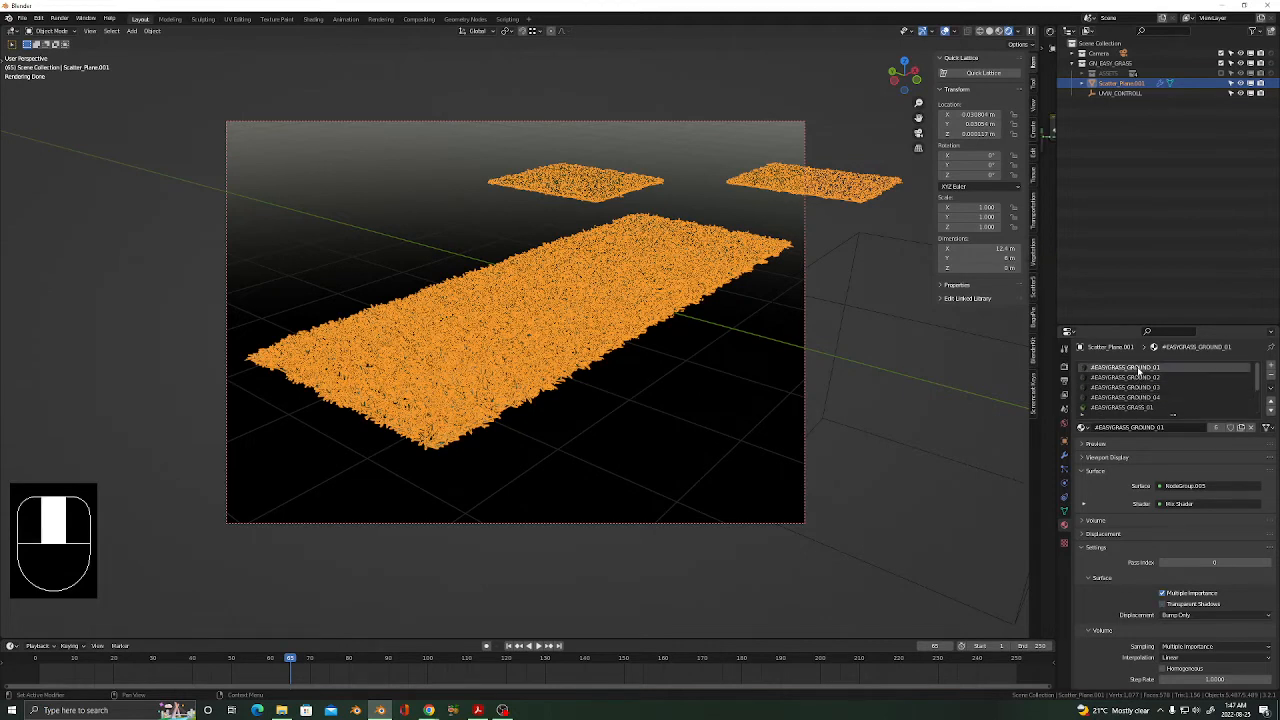
# Hide the viewport overlays and orbit around the grass strips.
pyautogui.click(946, 31)
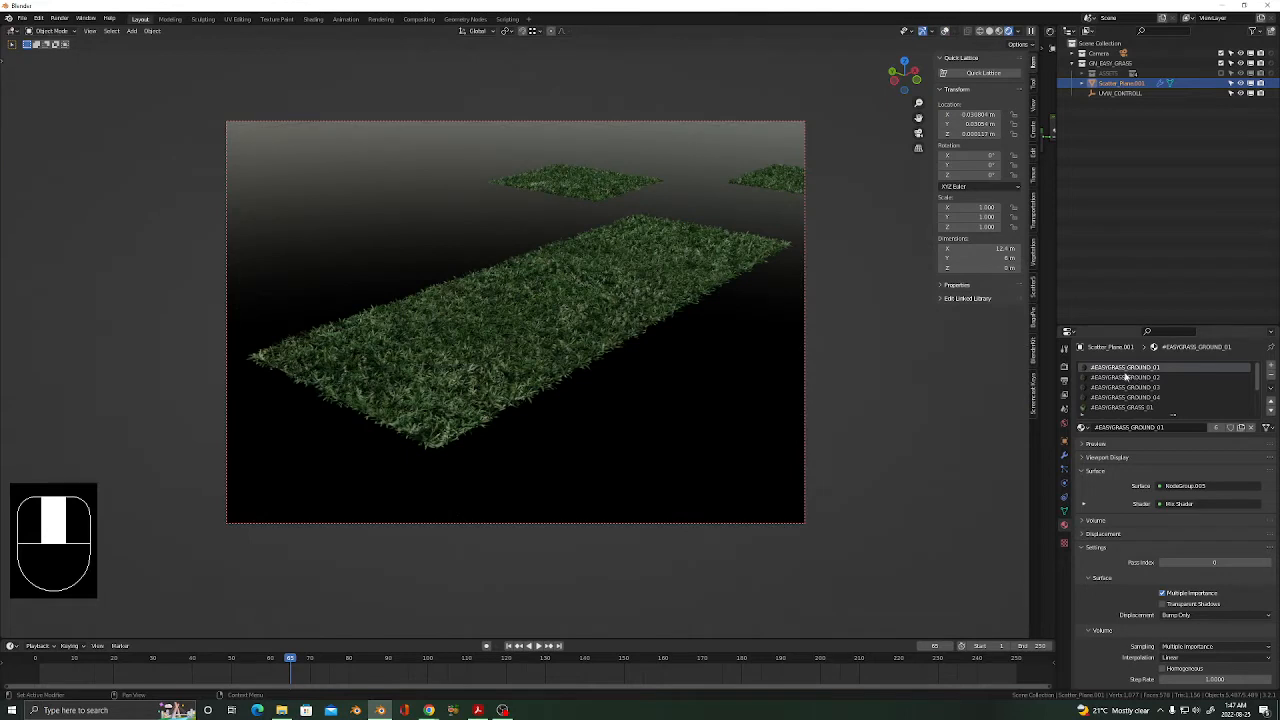
pyautogui.moveTo(490, 375); pyautogui.dragTo(609, 362, button='middle')
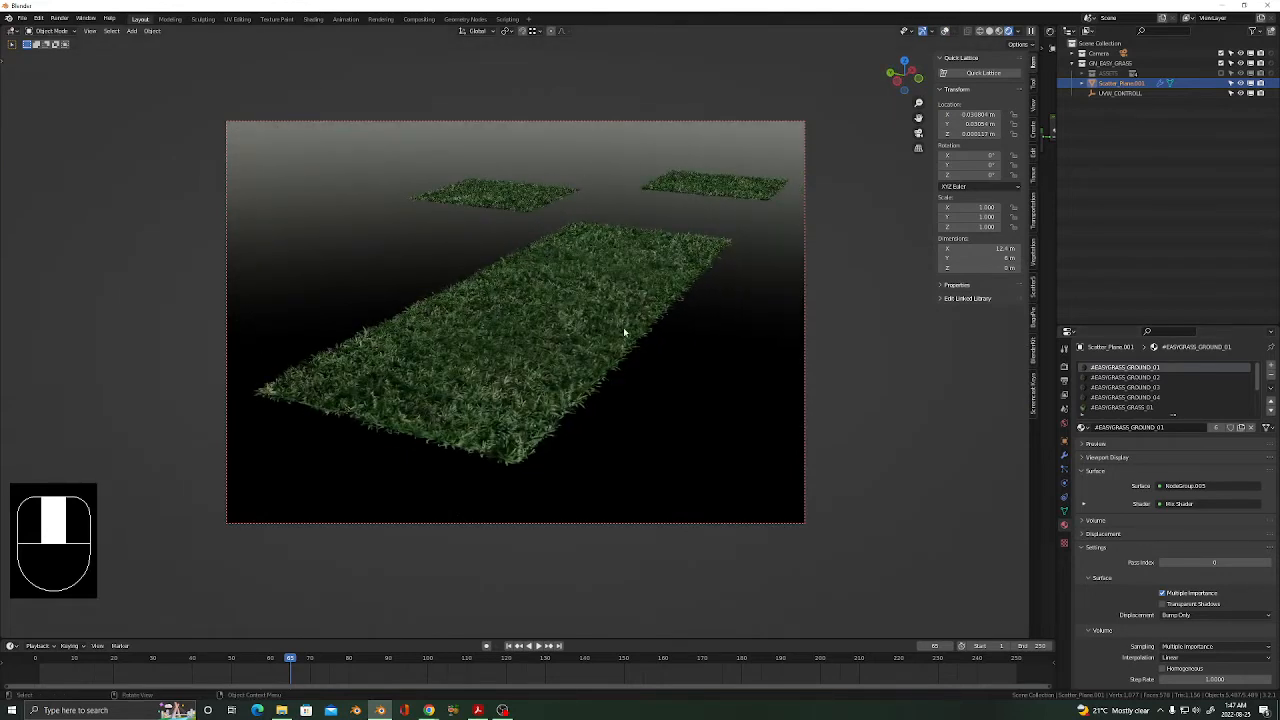
pyautogui.click(1065, 456)
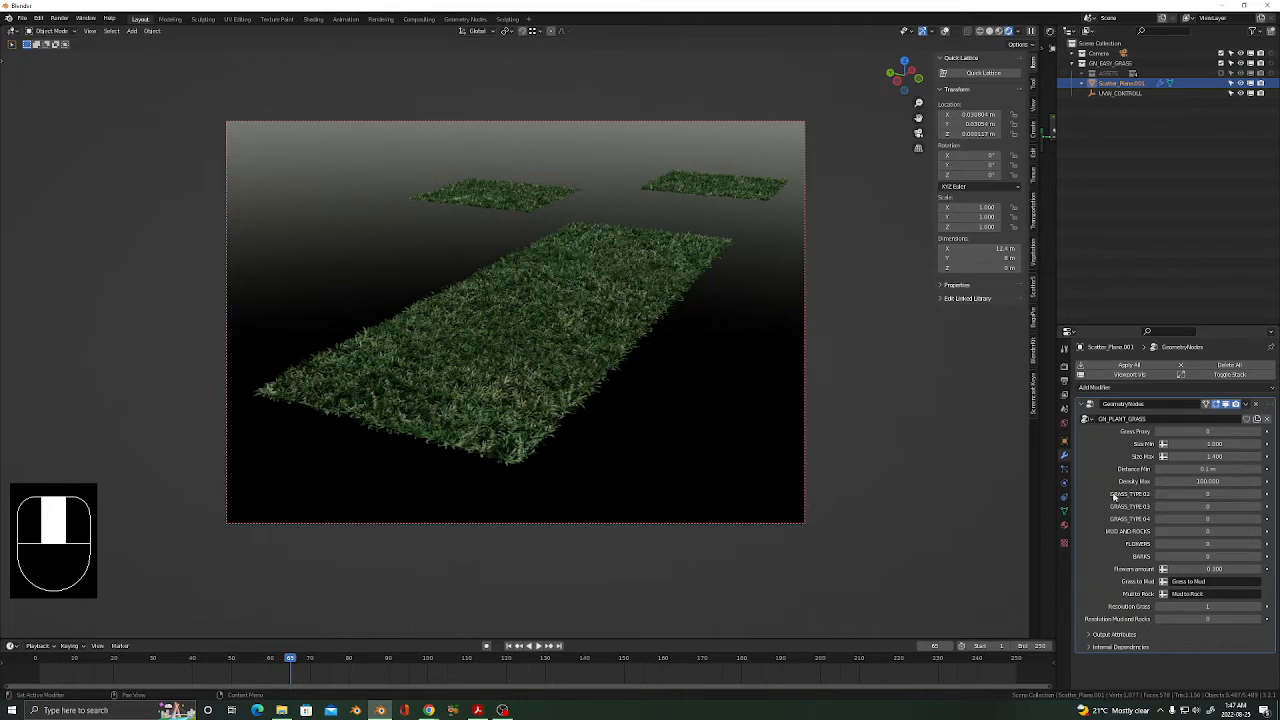
# Try GRASS_TYPE_02, GRASS_TYPE_03 and dry GRASS_TYPE_04, making the third ground material active.
pyautogui.click(1259, 497)
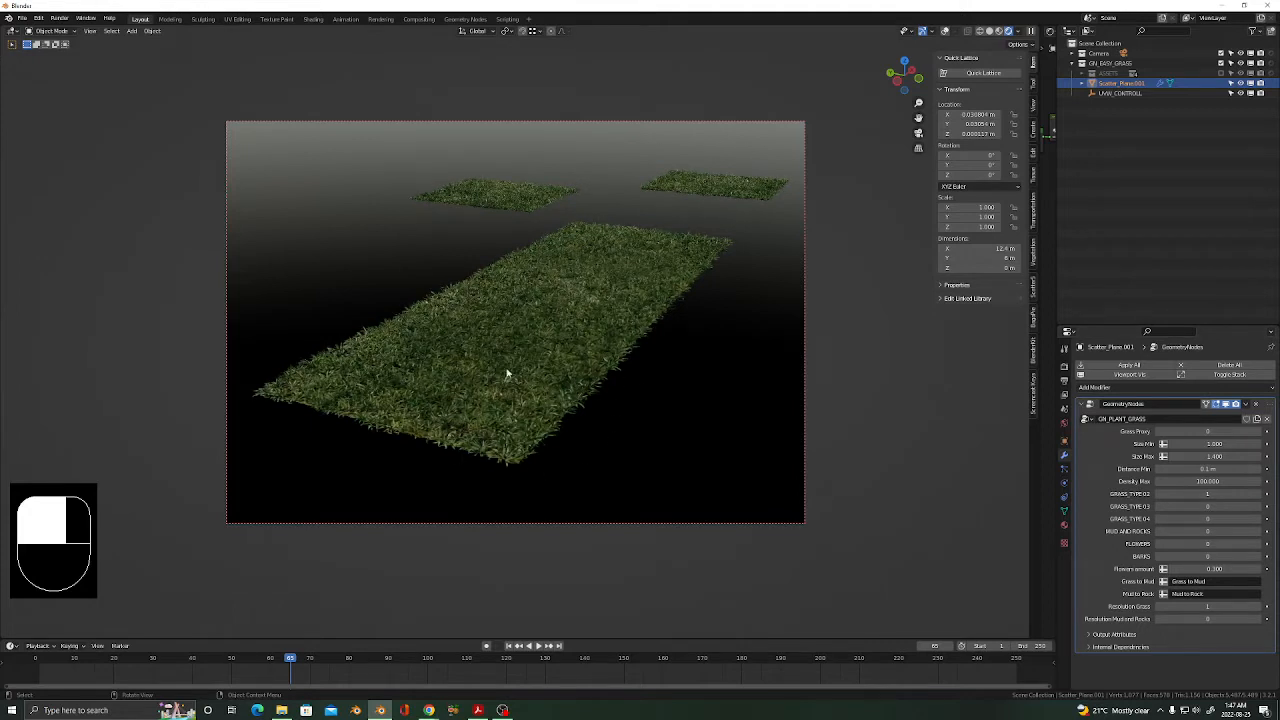
pyautogui.click(1064, 524)
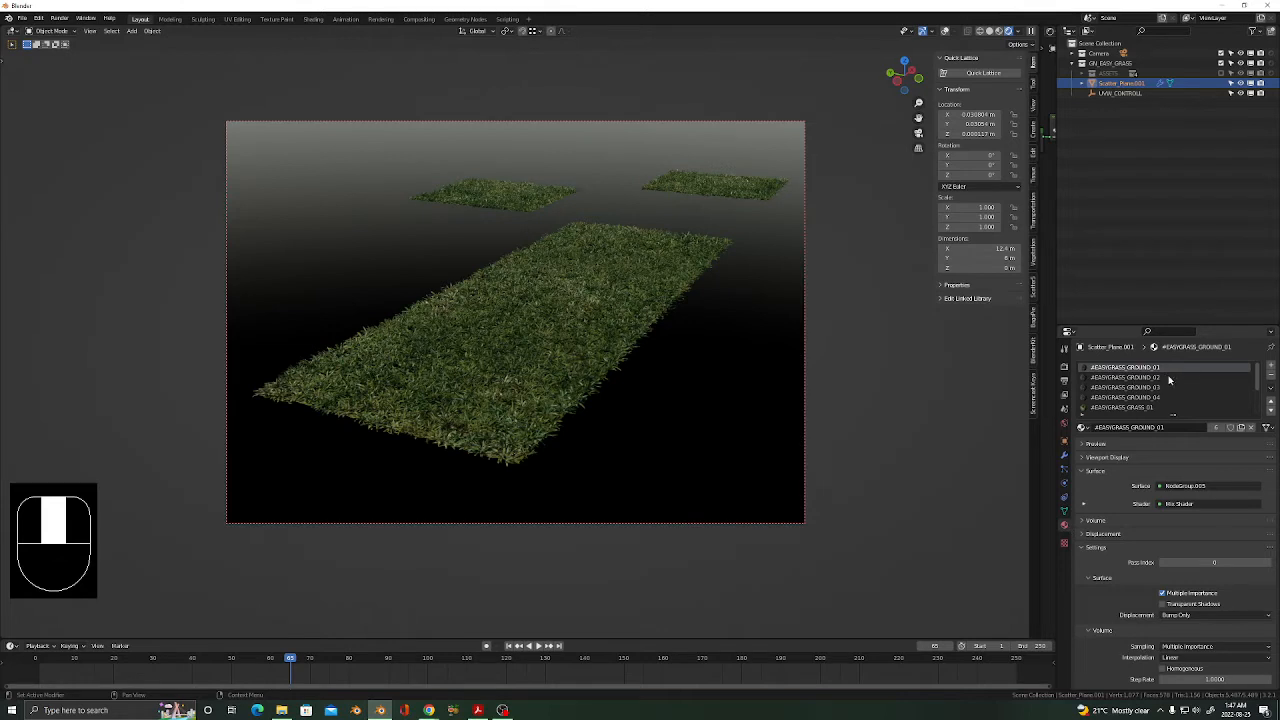
pyautogui.click(1068, 457)
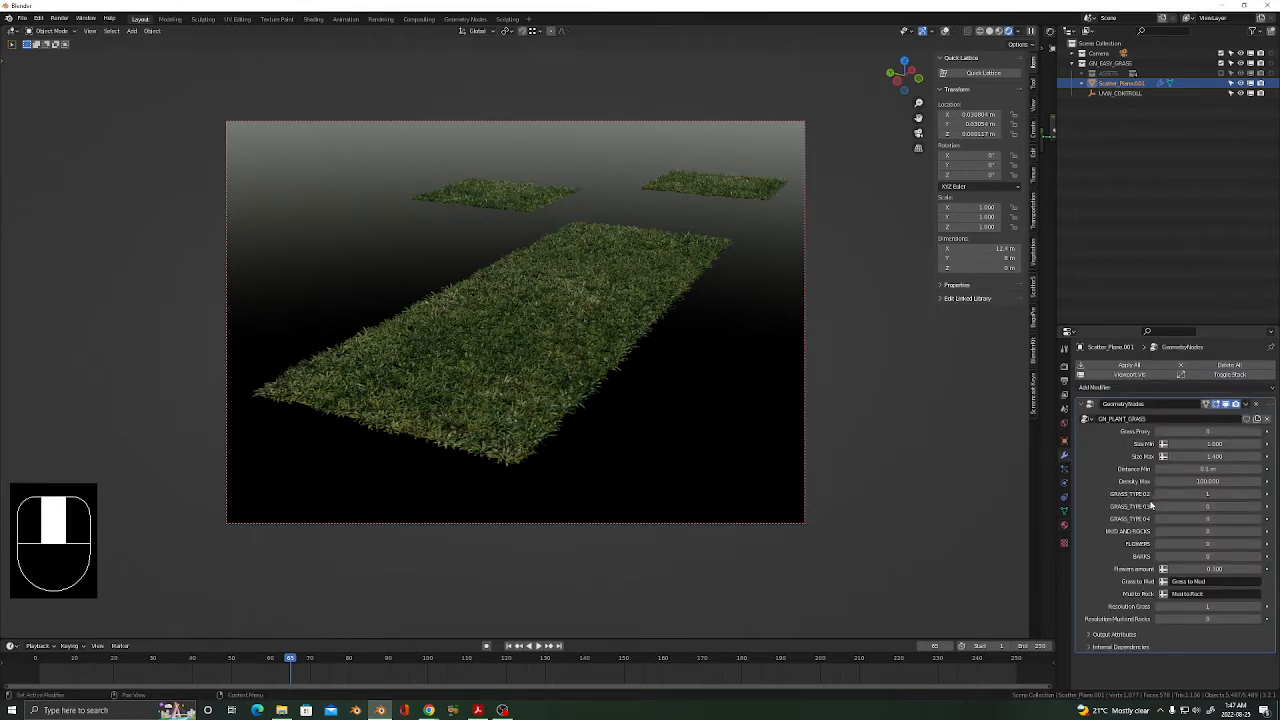
pyautogui.click(1259, 511)
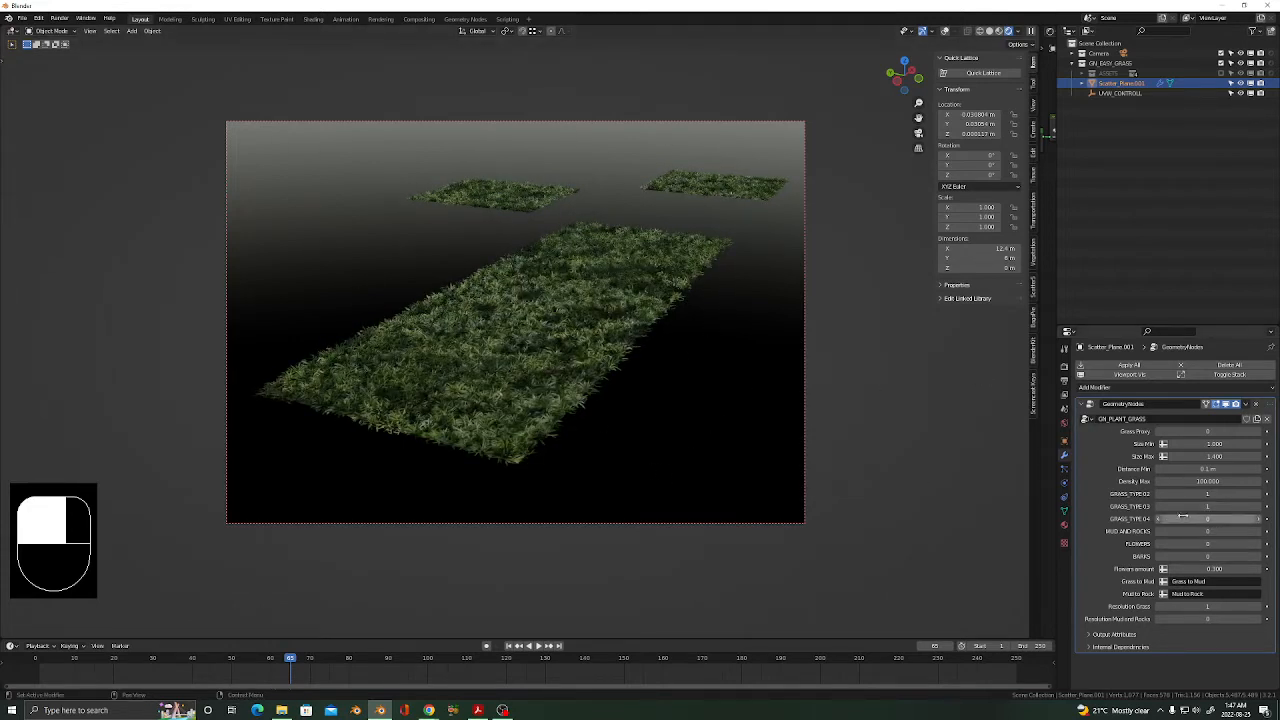
pyautogui.click(1064, 524)
pyautogui.click(1149, 389)
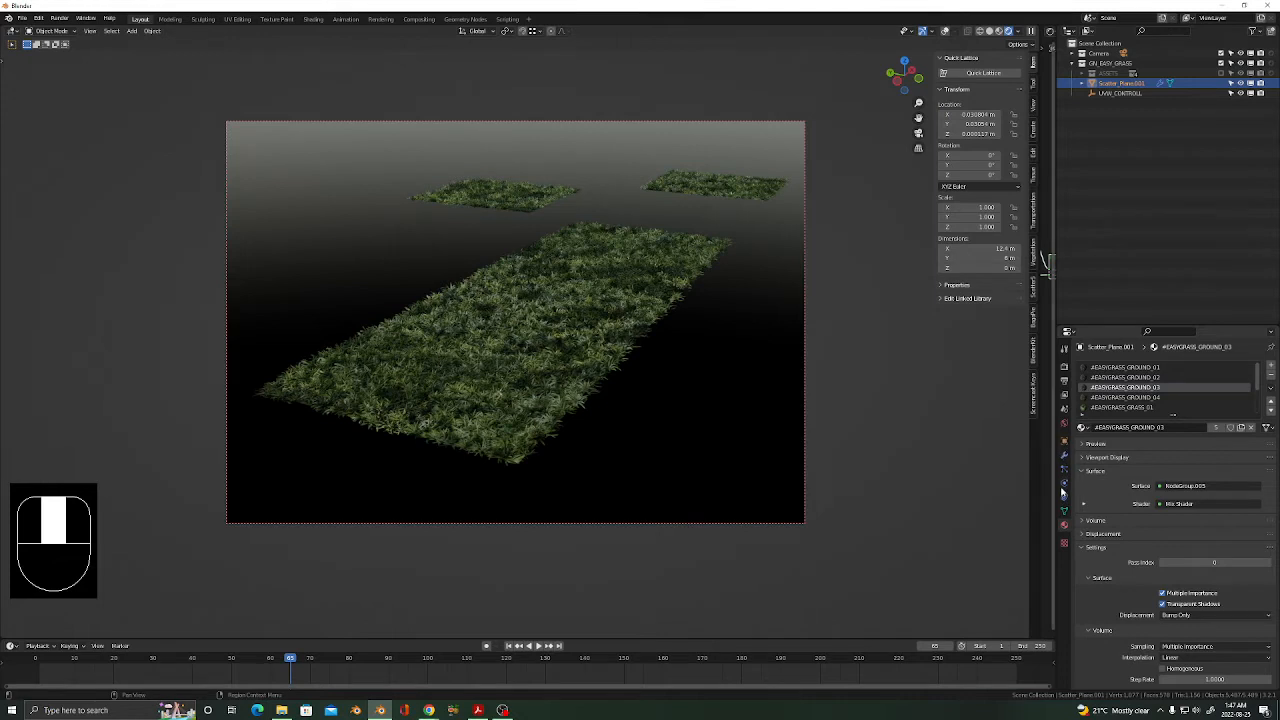
pyautogui.click(1064, 456)
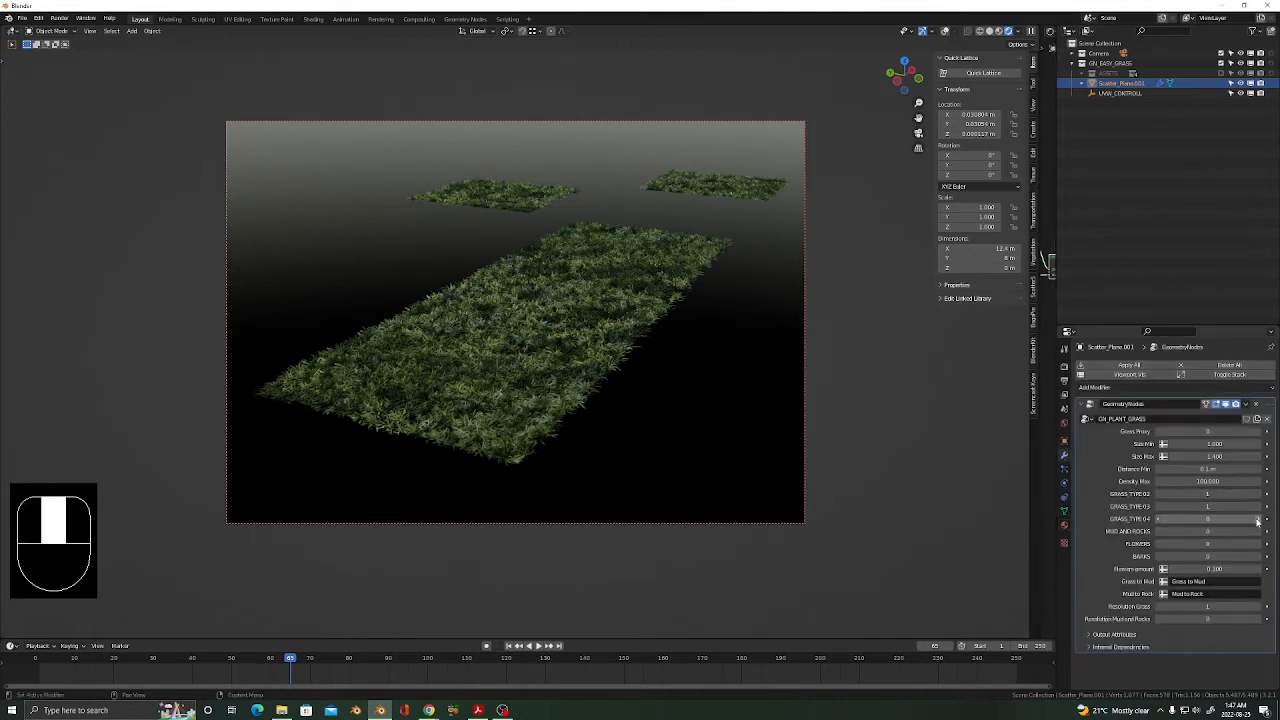
pyautogui.moveTo(1258, 522); pyautogui.dragTo(1190, 521)
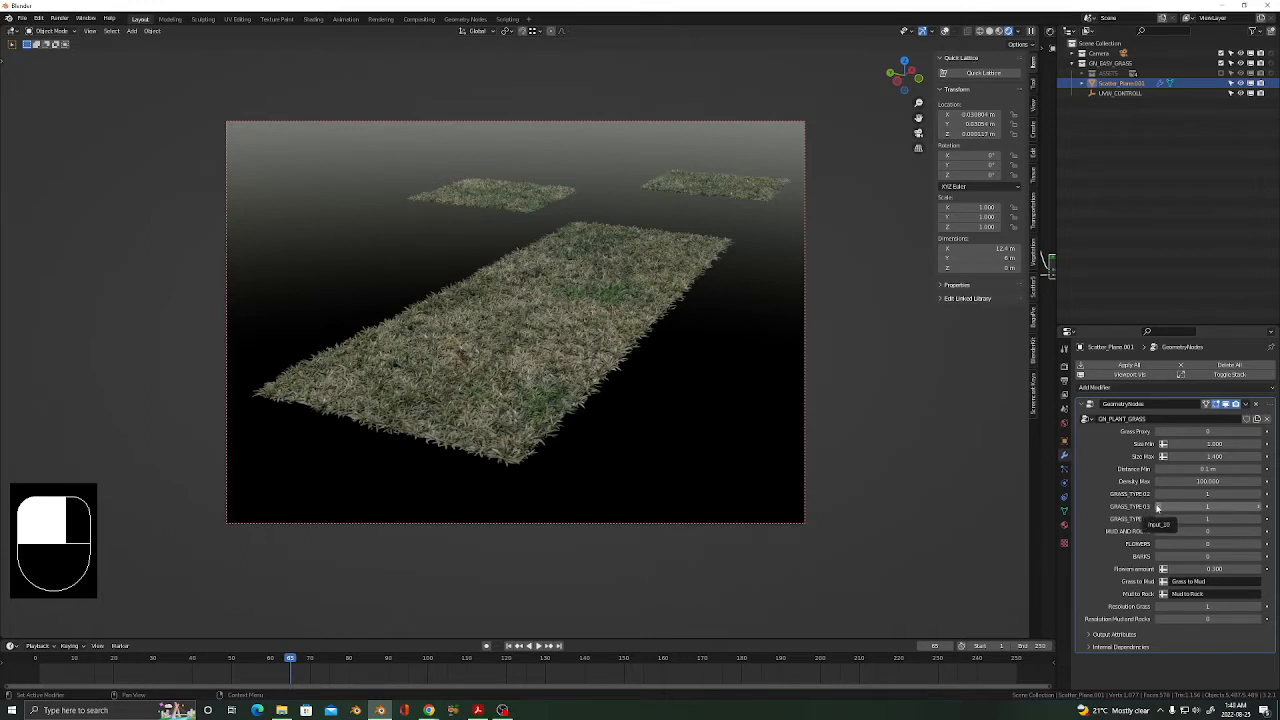
# Toggle the grass types back and forth, ending with GRASS_TYPE_02, 03 and 04 all at 0.
pyautogui.click(1157, 508)
pyautogui.click(1259, 508)
pyautogui.click(1258, 495)
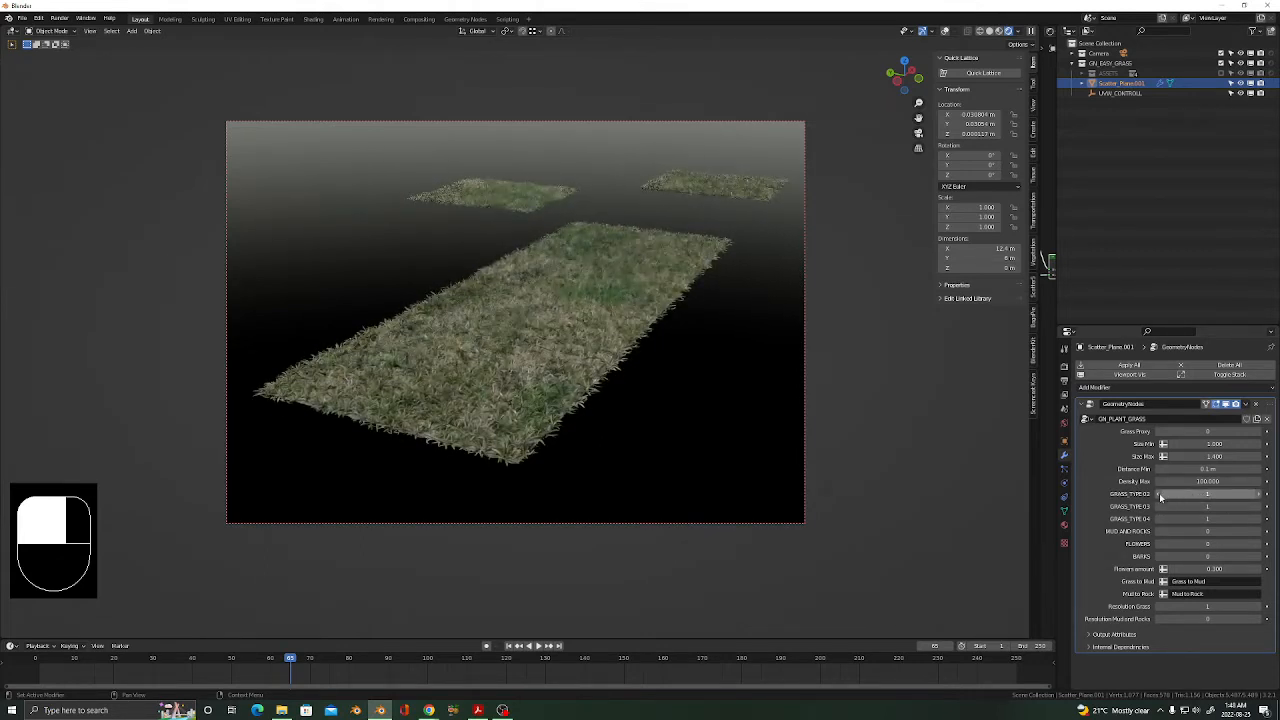
pyautogui.click(1157, 494)
pyautogui.click(1158, 508)
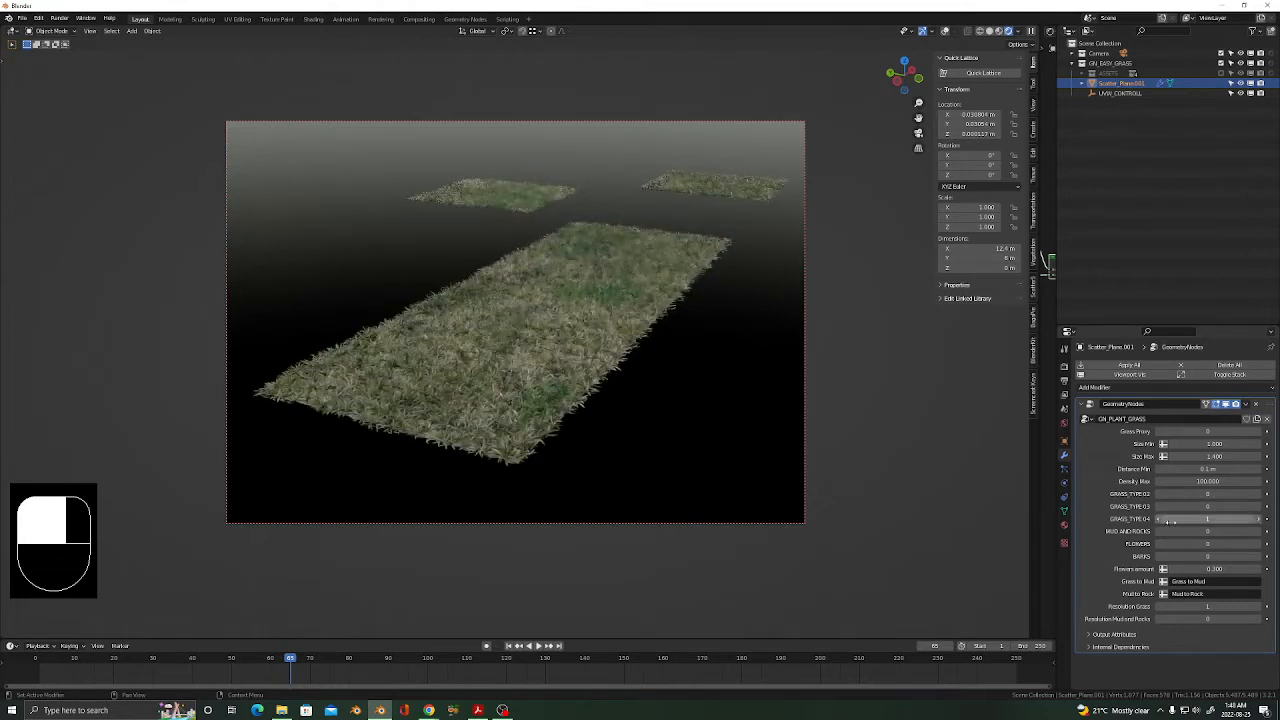
pyautogui.click(1260, 508)
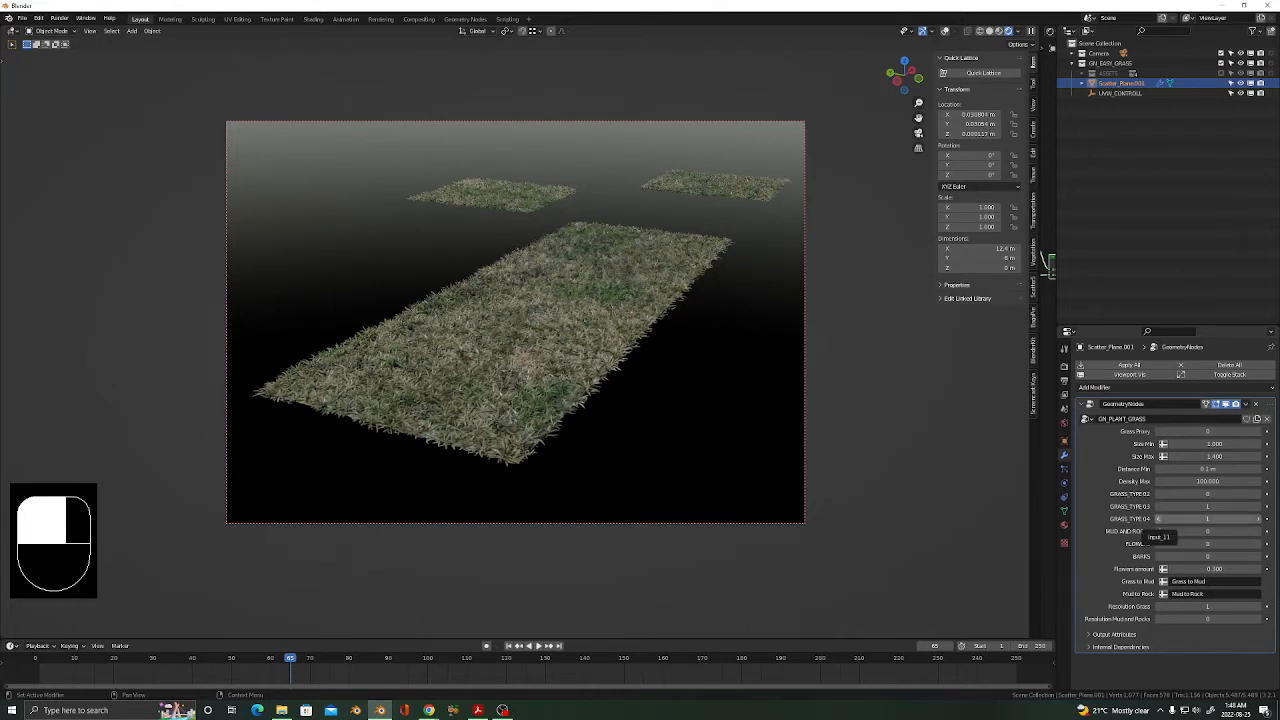
pyautogui.click(1158, 519)
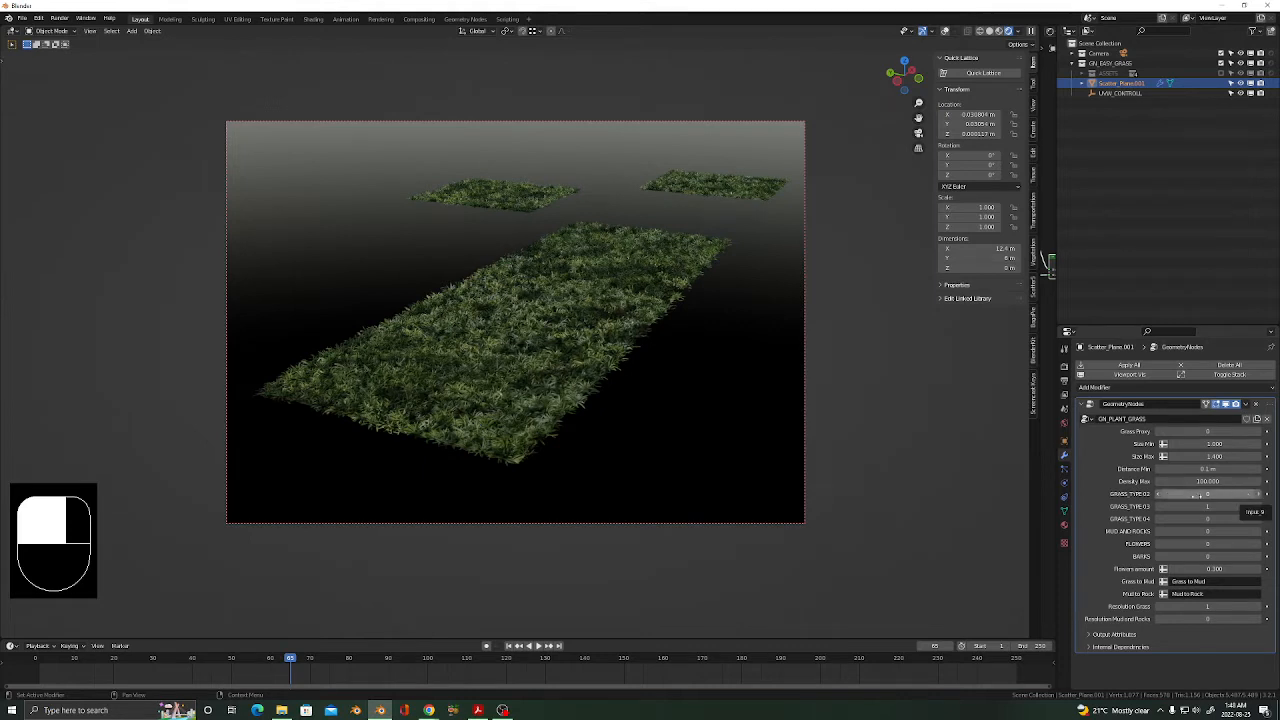
pyautogui.click(1251, 503)
pyautogui.click(1256, 495)
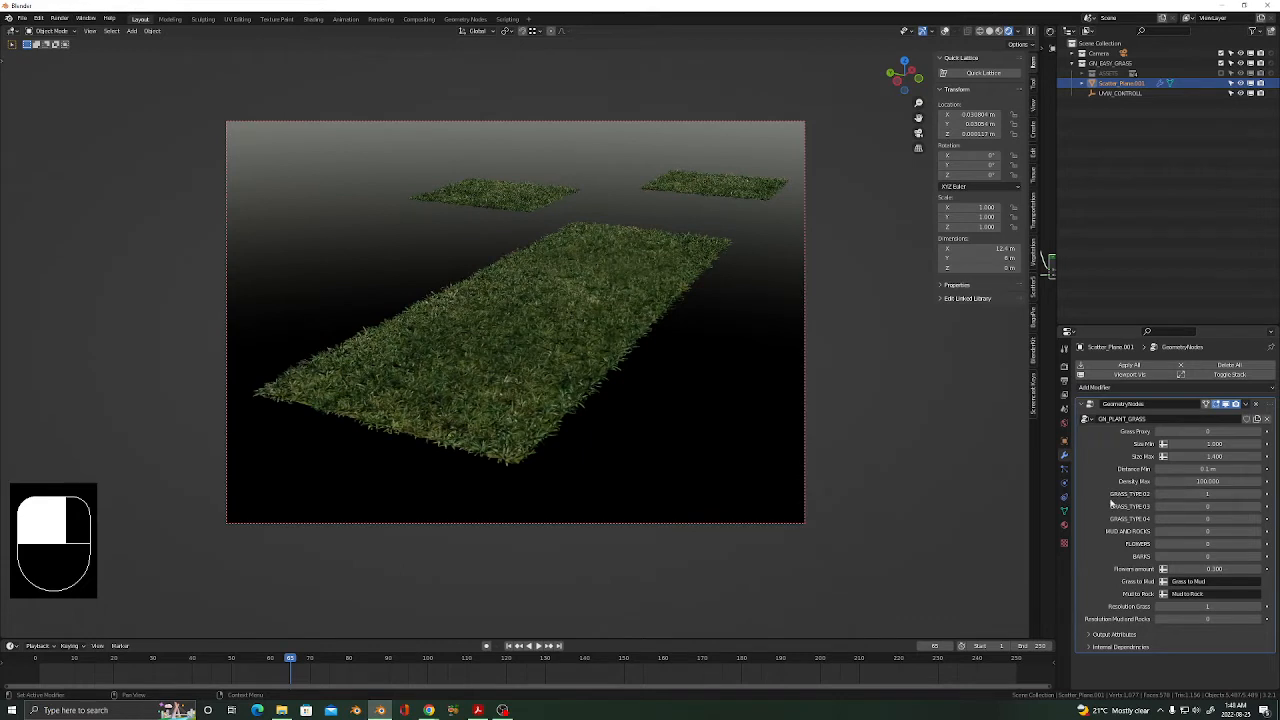
pyautogui.click(1157, 495)
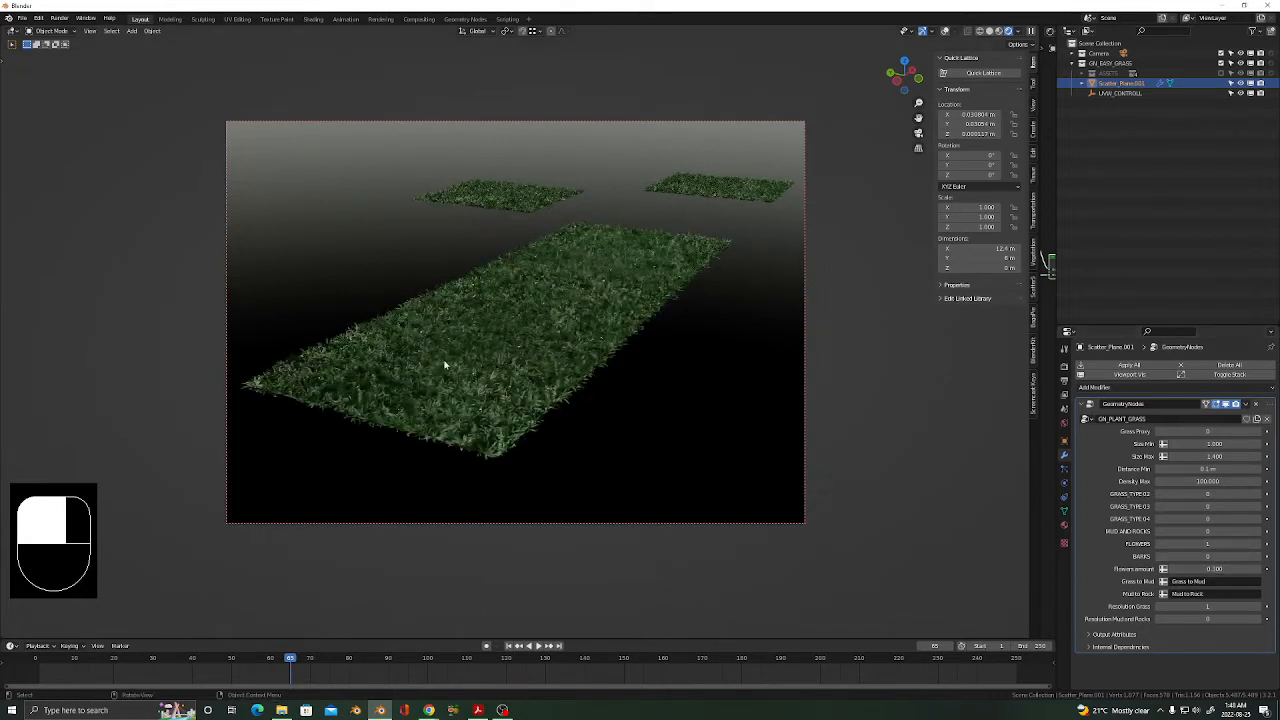
# Zoom, orbit and pan the viewport to inspect the flowered grass strip up close.
pyautogui.scroll(5, 508, 301)
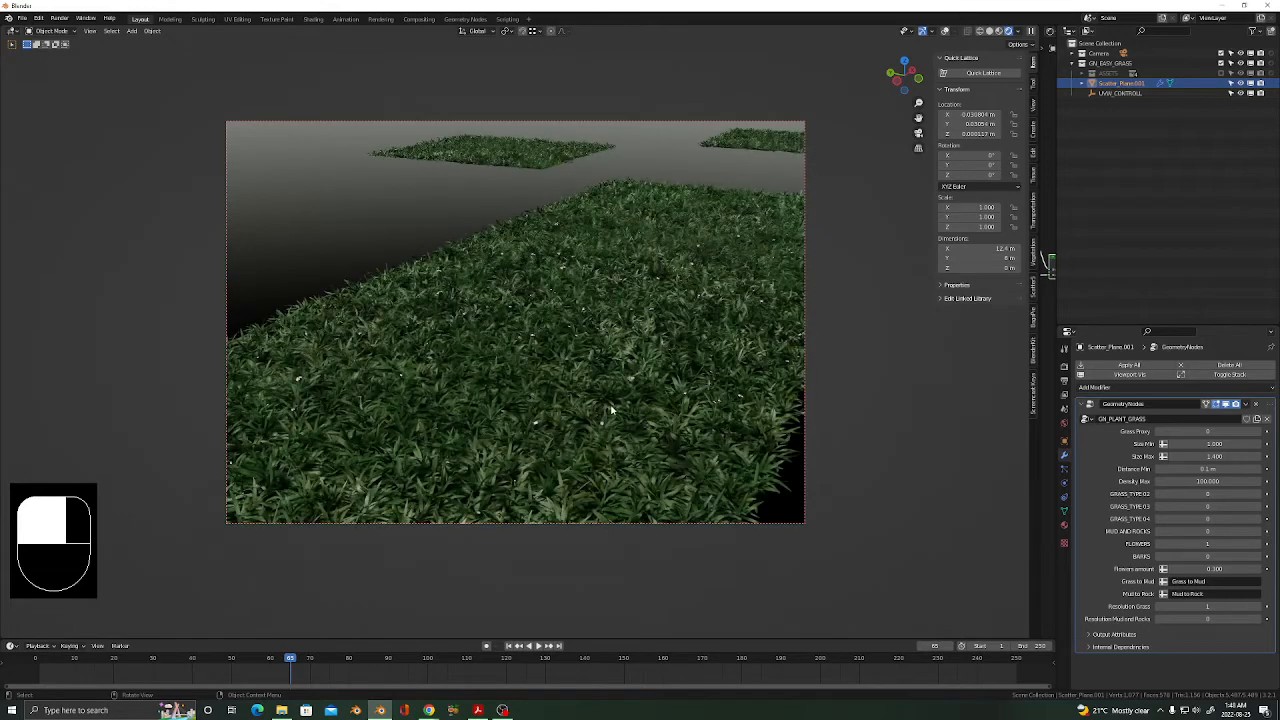
pyautogui.moveTo(612, 411); pyautogui.dragTo(530, 434, button='middle')
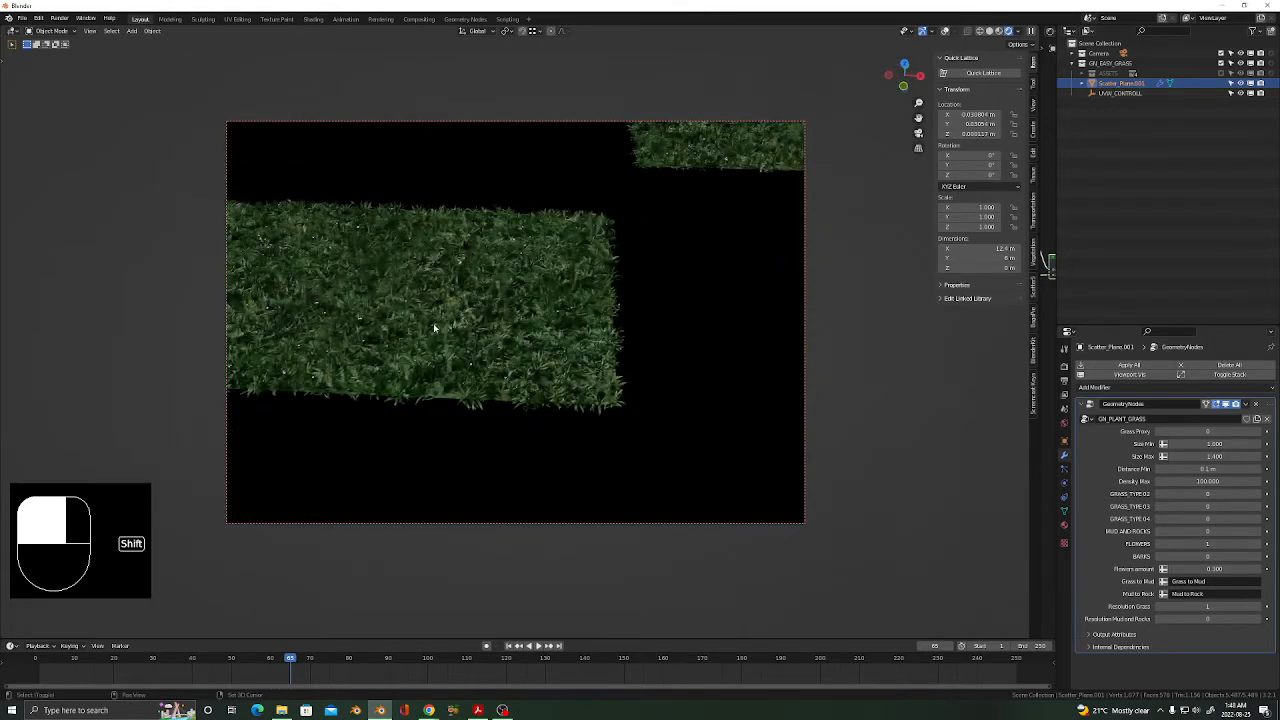
pyautogui.keyDown('shift'); pyautogui.moveTo(434, 325); pyautogui.dragTo(629, 379, button='middle'); pyautogui.keyUp('shift')
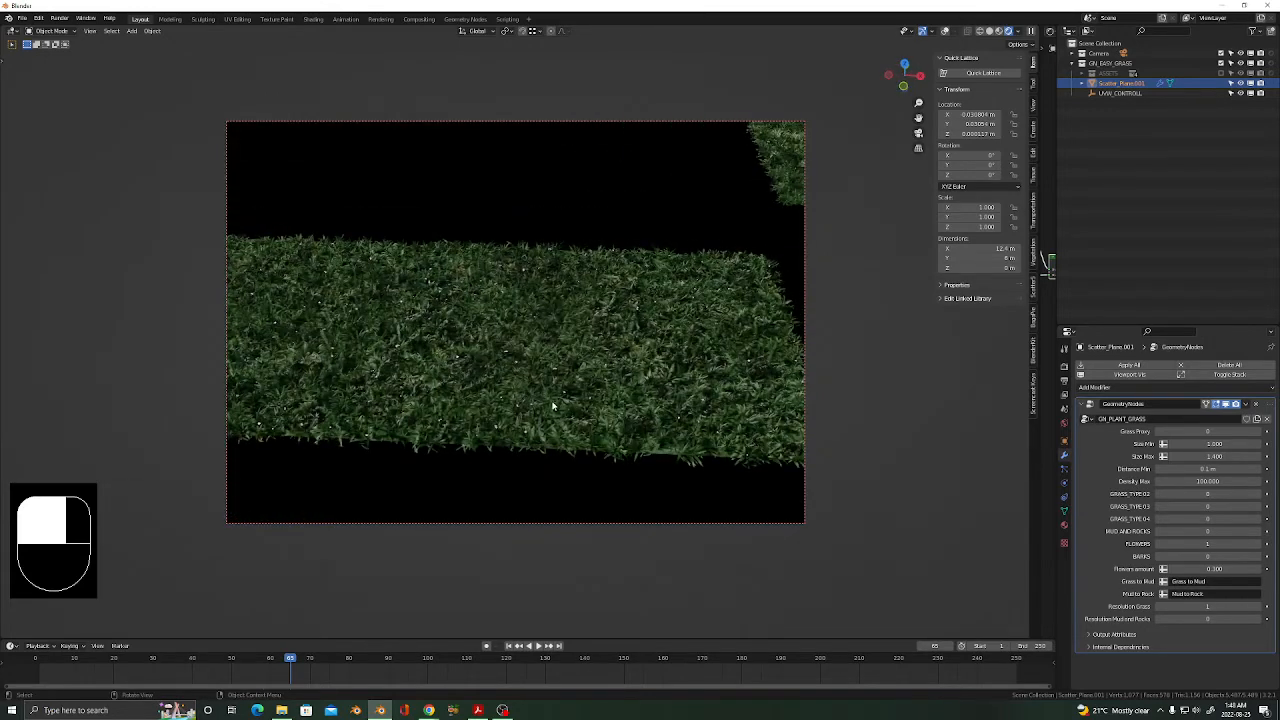
pyautogui.moveTo(553, 405); pyautogui.dragTo(591, 359, button='middle')
pyautogui.scroll(-2, 576, 343)
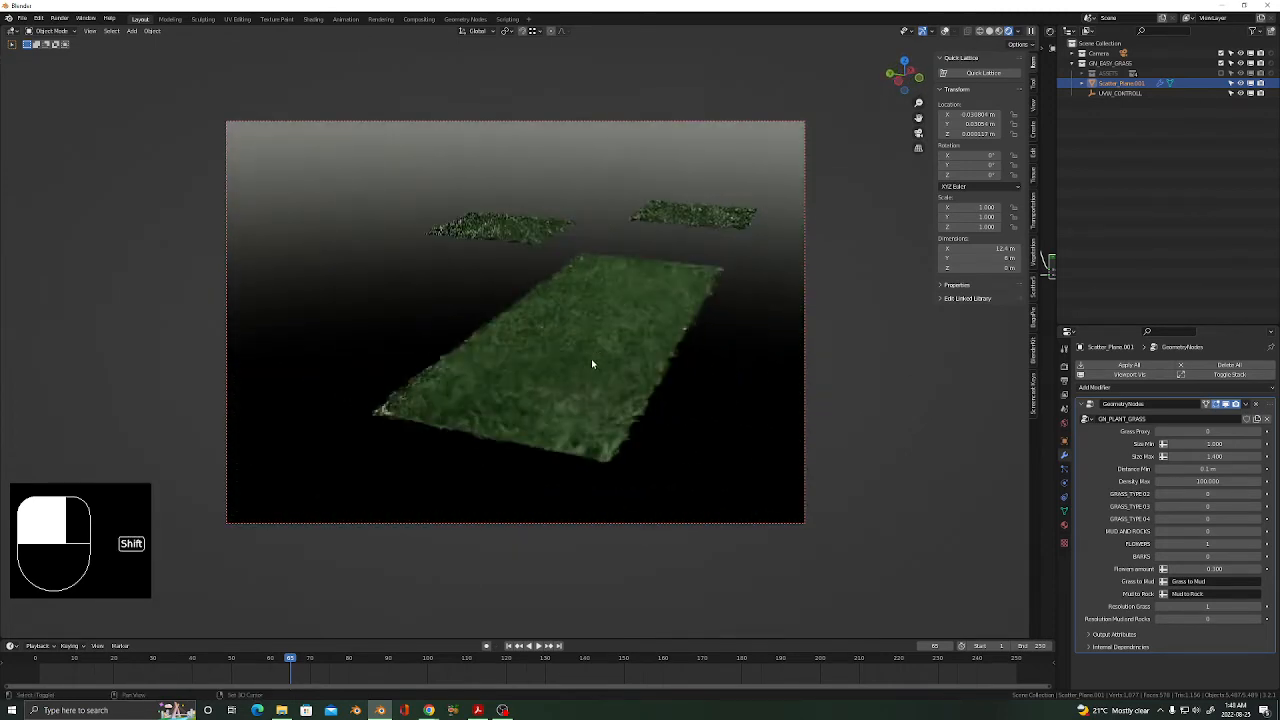
pyautogui.scroll(3, 583, 434)
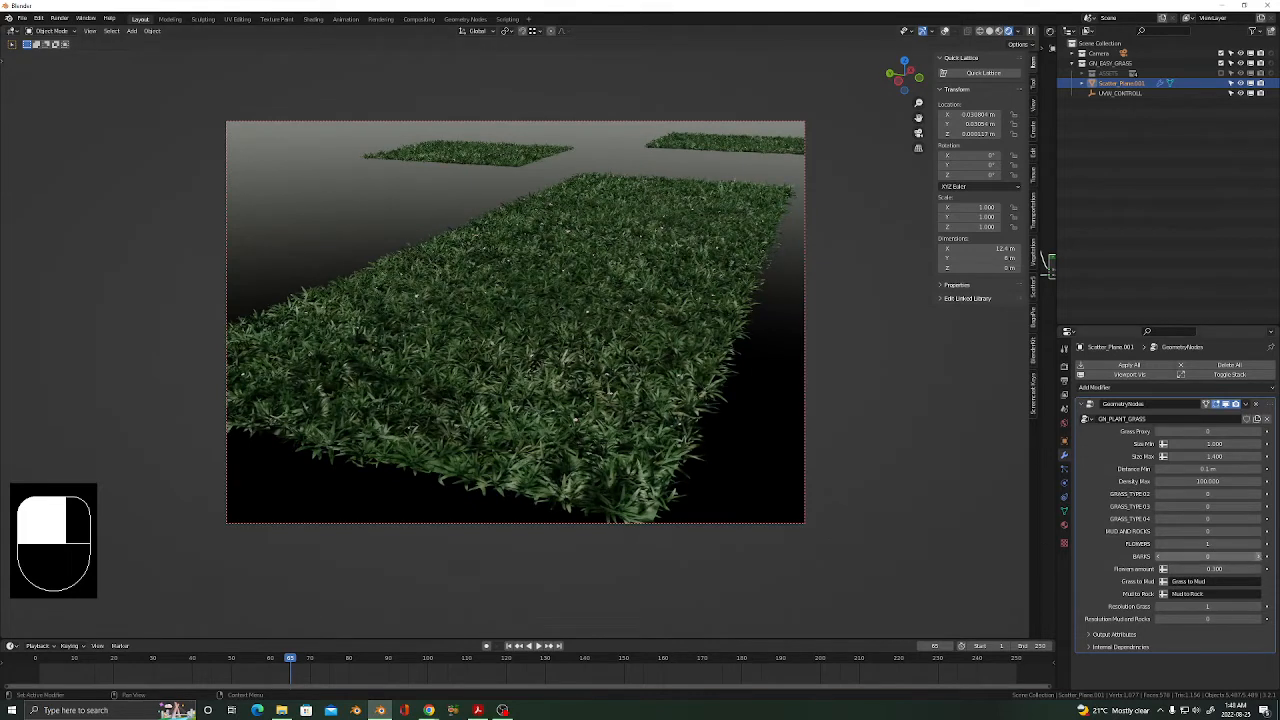
# Set BARKS to 1 on the grass scatter and inspect the bark pieces from several angles.
pyautogui.click(1265, 557)
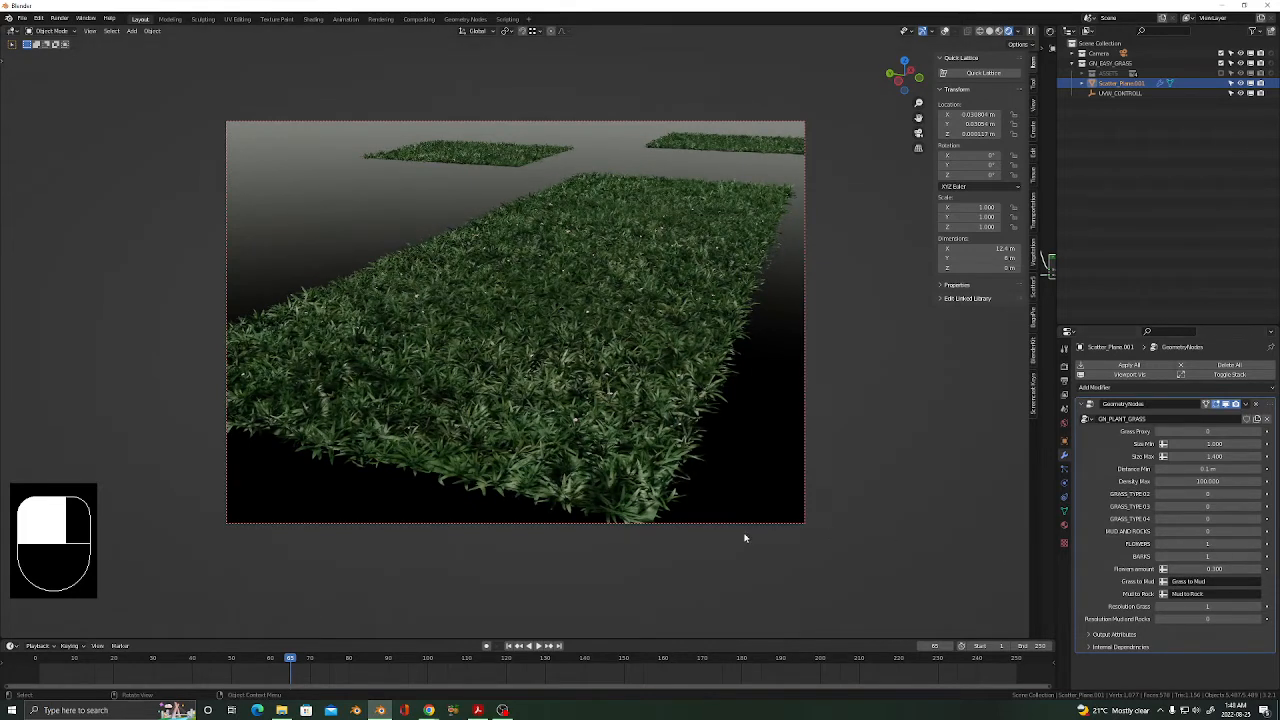
pyautogui.moveTo(586, 403); pyautogui.dragTo(573, 445, button='middle')
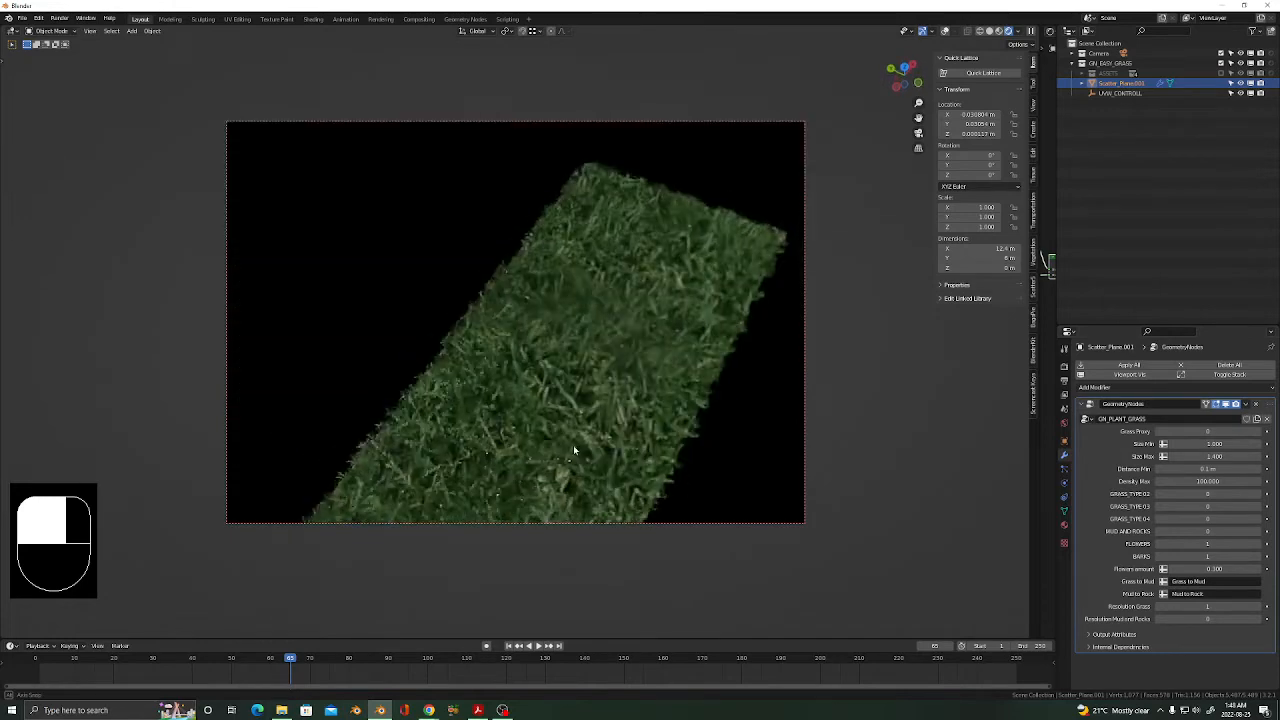
pyautogui.scroll(4, 496, 427)
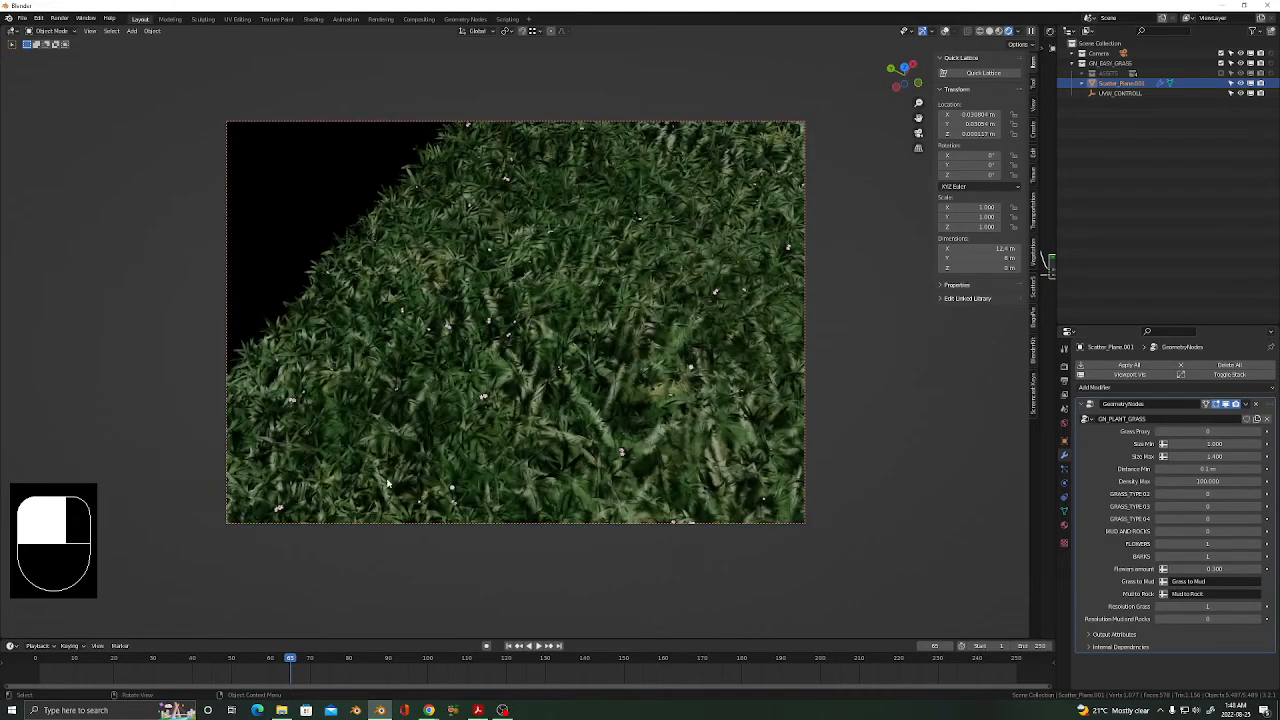
pyautogui.scroll(-6, 609, 371)
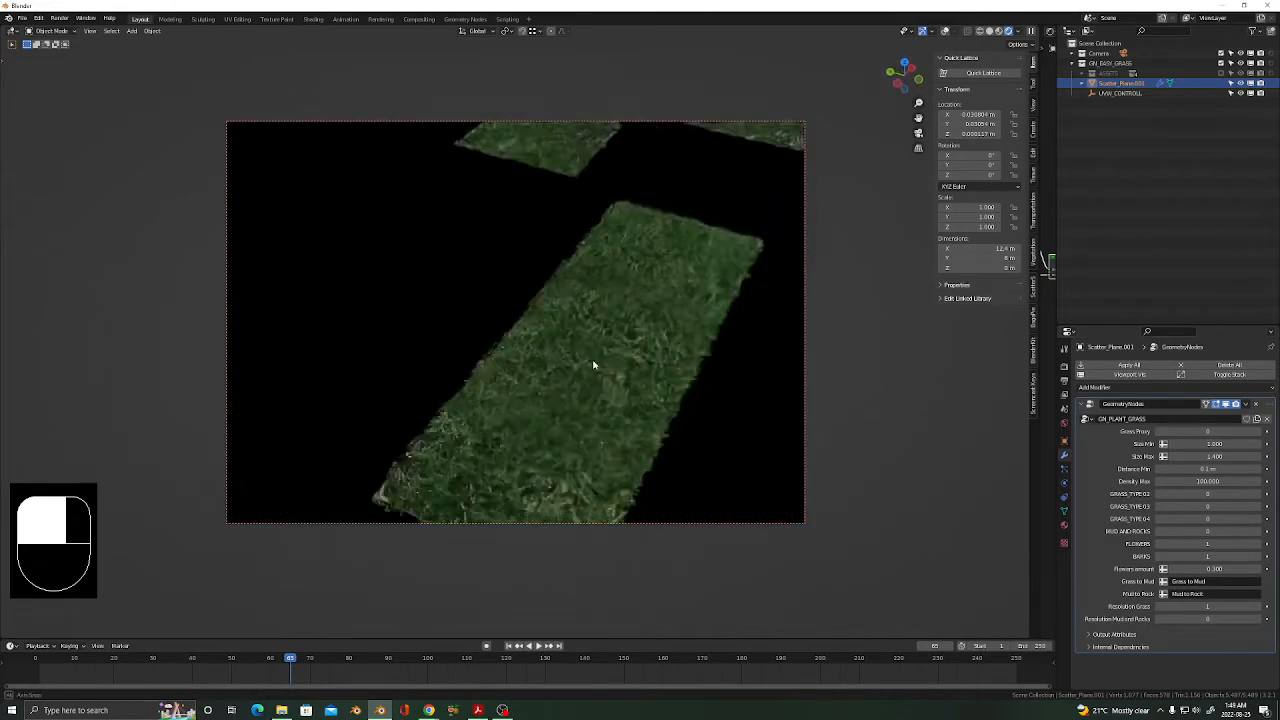
pyautogui.moveTo(594, 366); pyautogui.dragTo(598, 351, button='middle')
pyautogui.scroll(2, 506, 331)
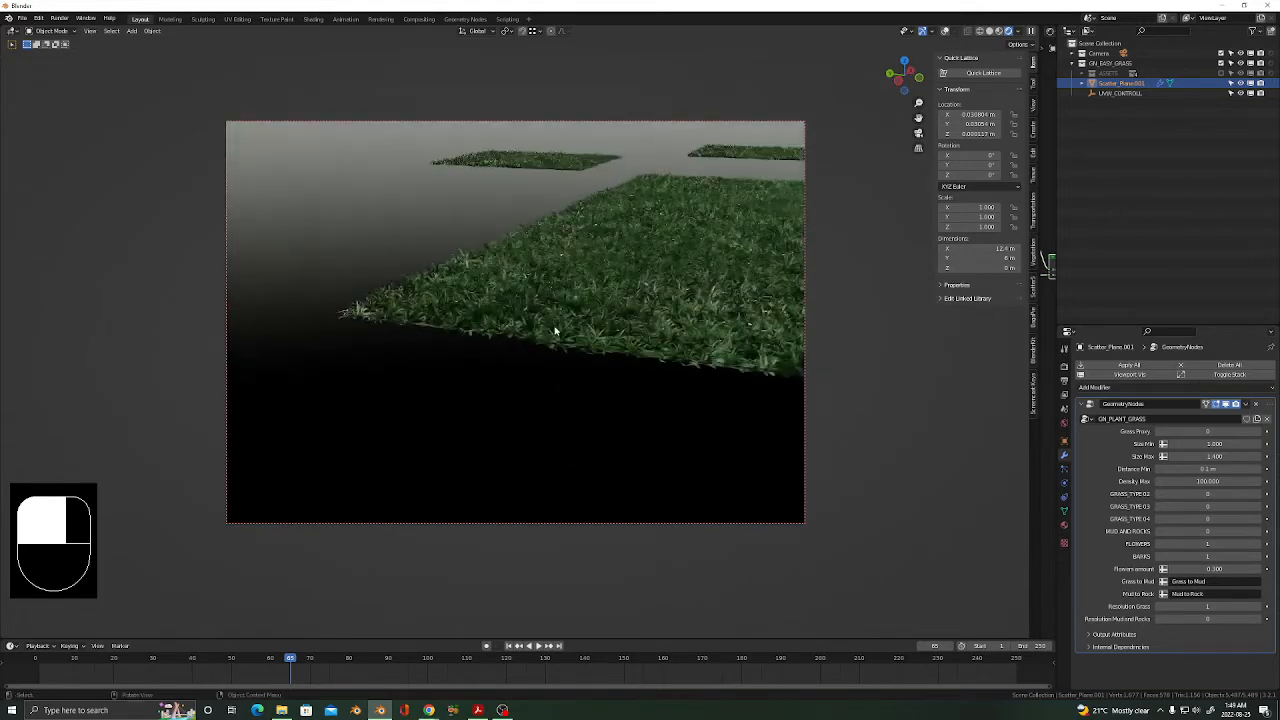
pyautogui.scroll(2, 540, 348)
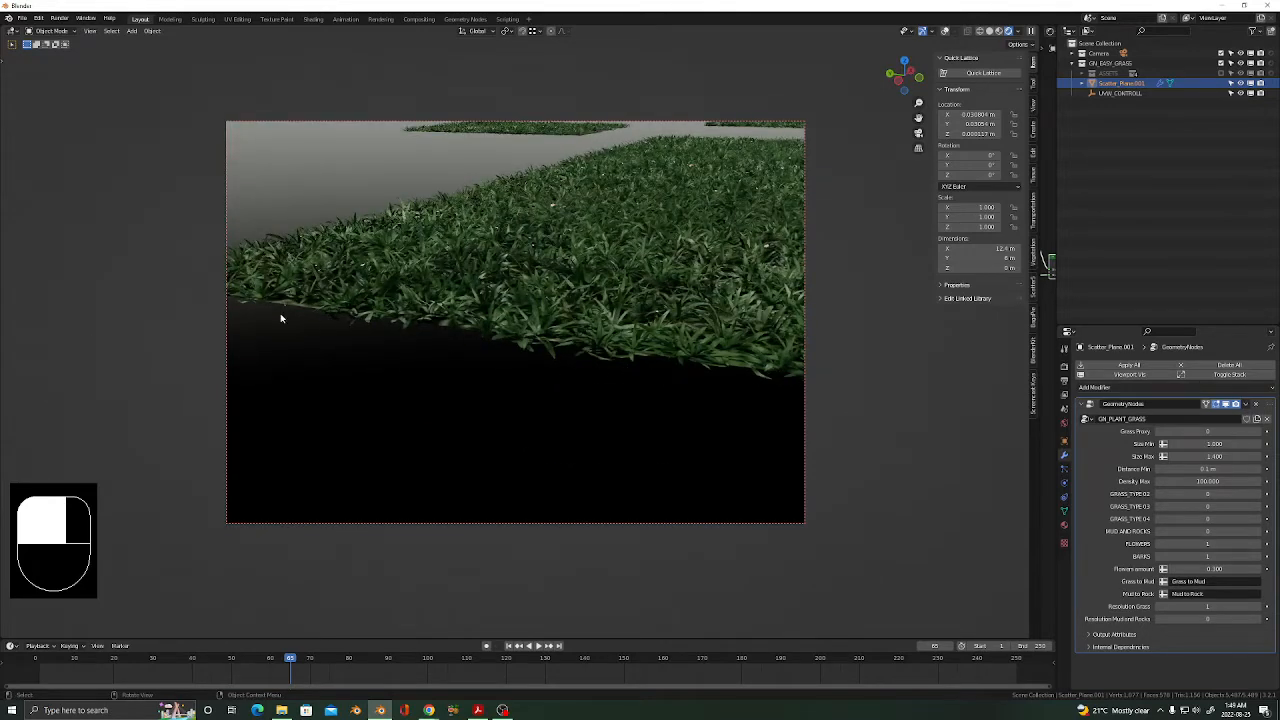
pyautogui.scroll(1, 285, 310)
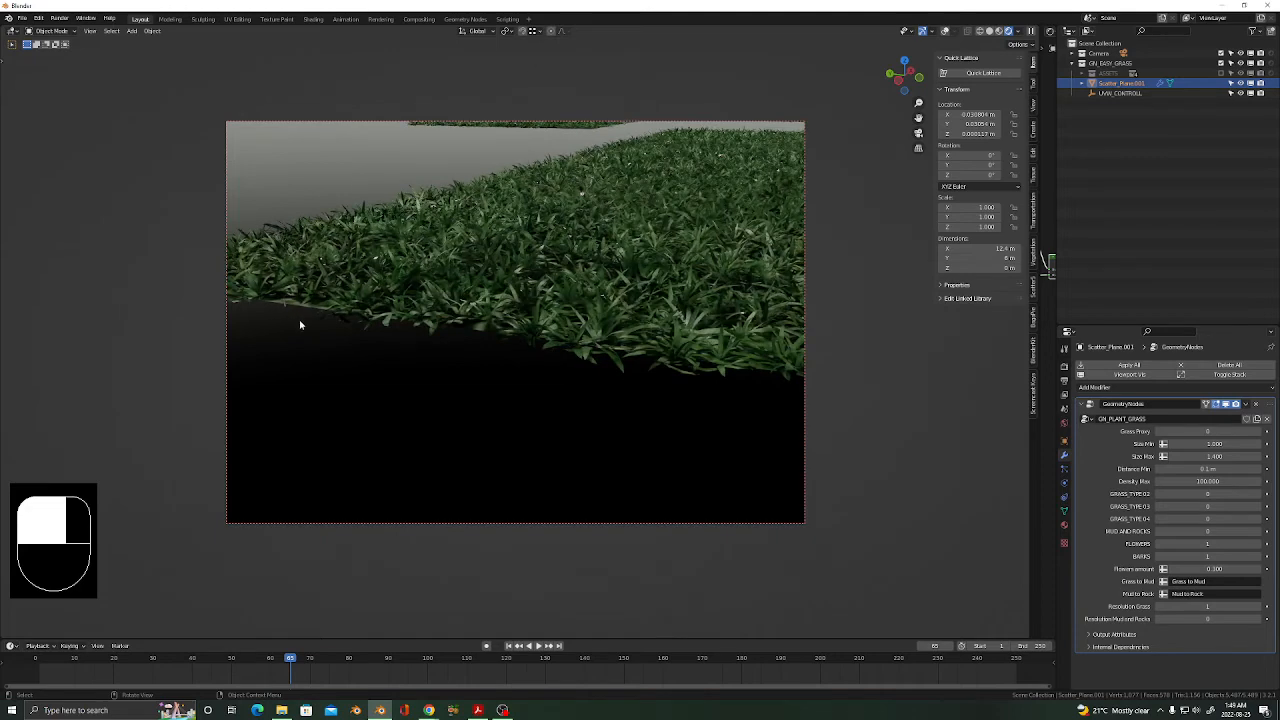
pyautogui.scroll(-4, 300, 325)
pyautogui.moveTo(671, 380); pyautogui.dragTo(504, 288, button='middle')
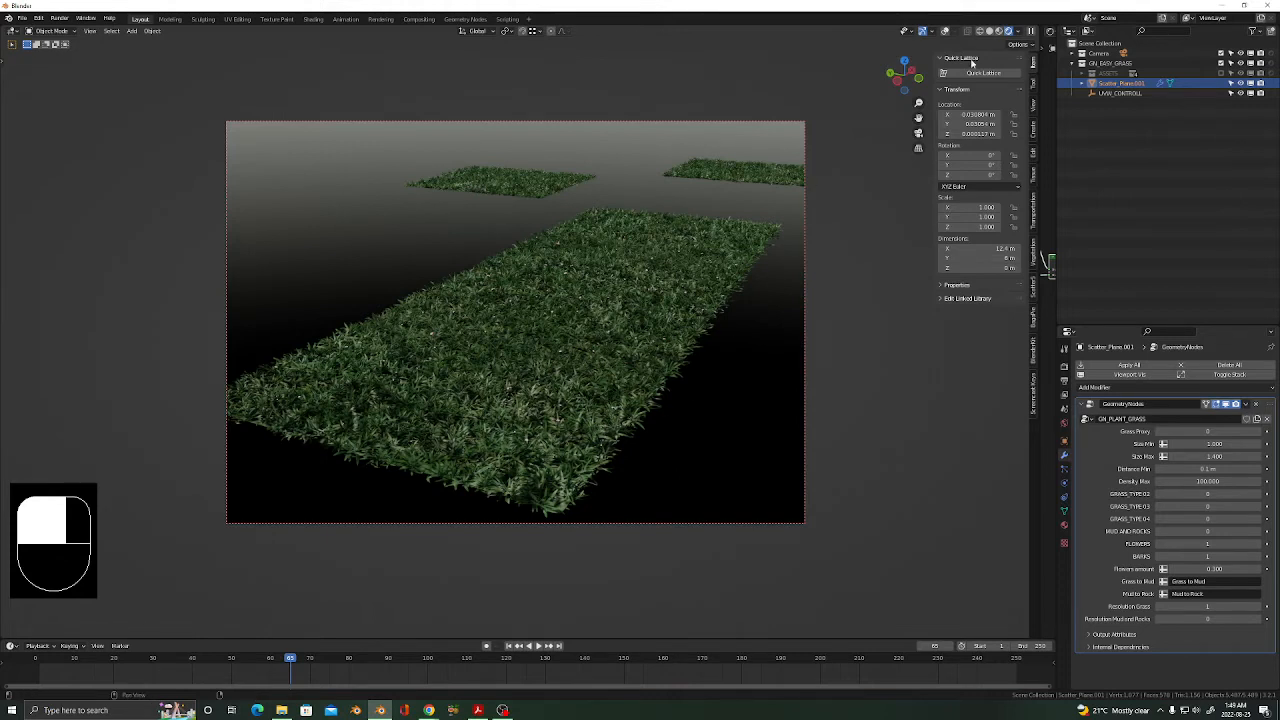
# Turn the viewport overlays on, select the UVW_CONTROLL wireframe box and orbit to view it.
pyautogui.click(945, 31)
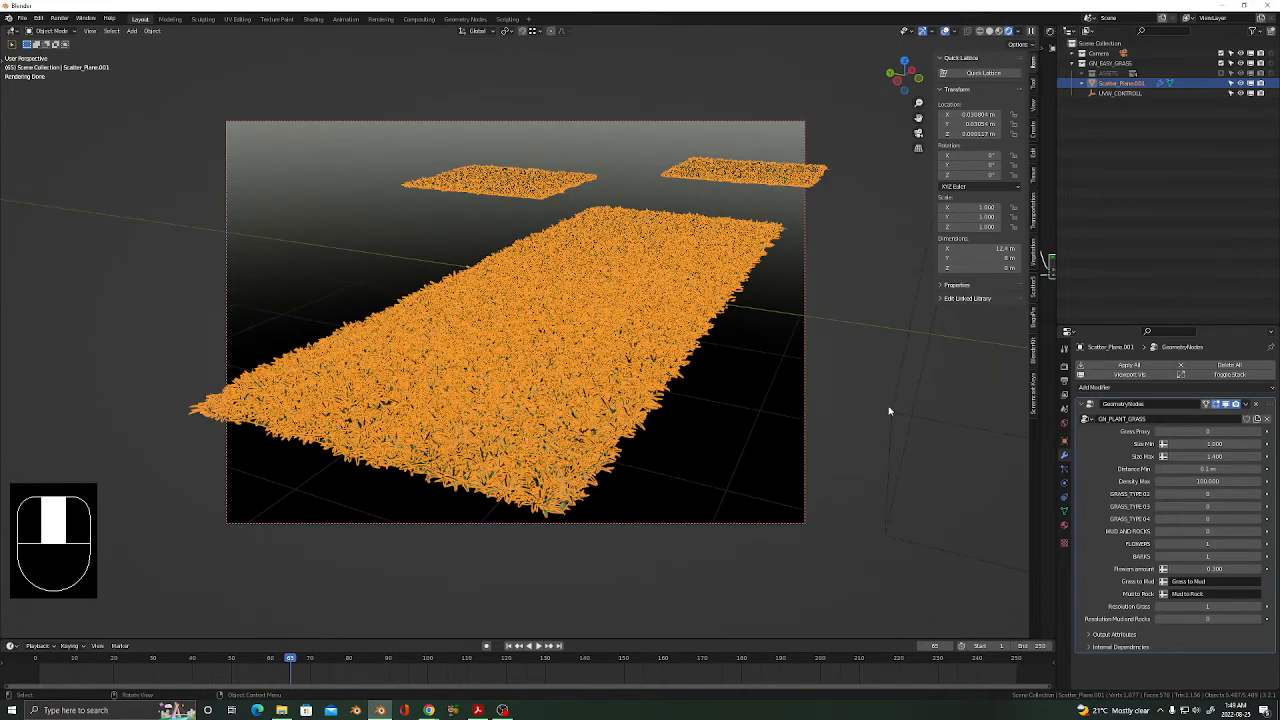
pyautogui.click(895, 410)
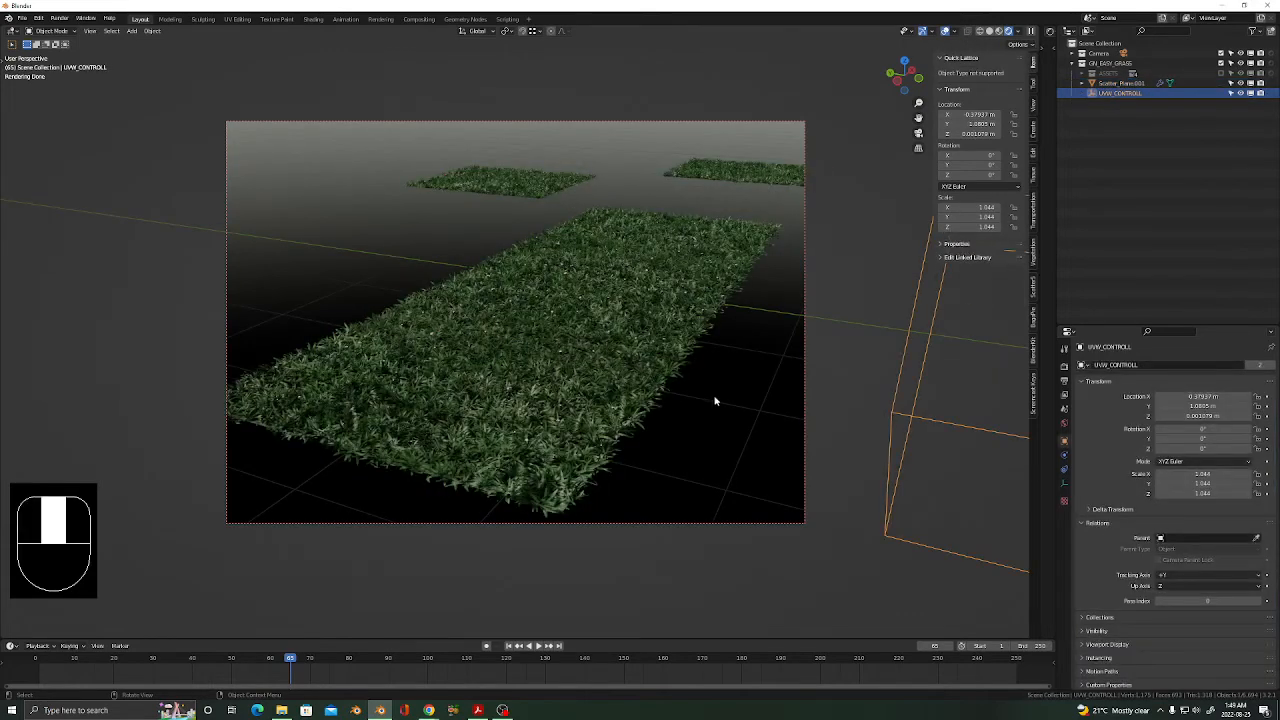
pyautogui.moveTo(715, 401); pyautogui.dragTo(568, 355, button='middle')
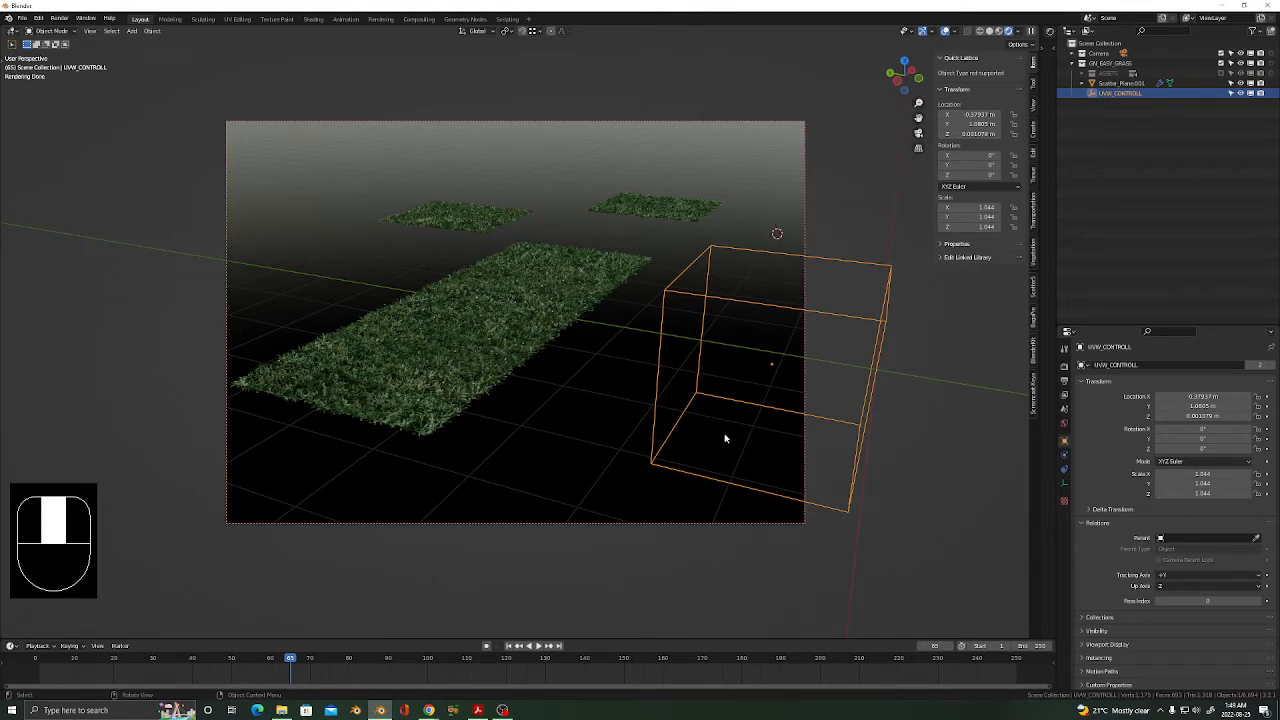
# Move the UVW_CONTROLL box along Y over the grass strip and scale it to about 0.438.
pyautogui.press('g')
pyautogui.press('y')
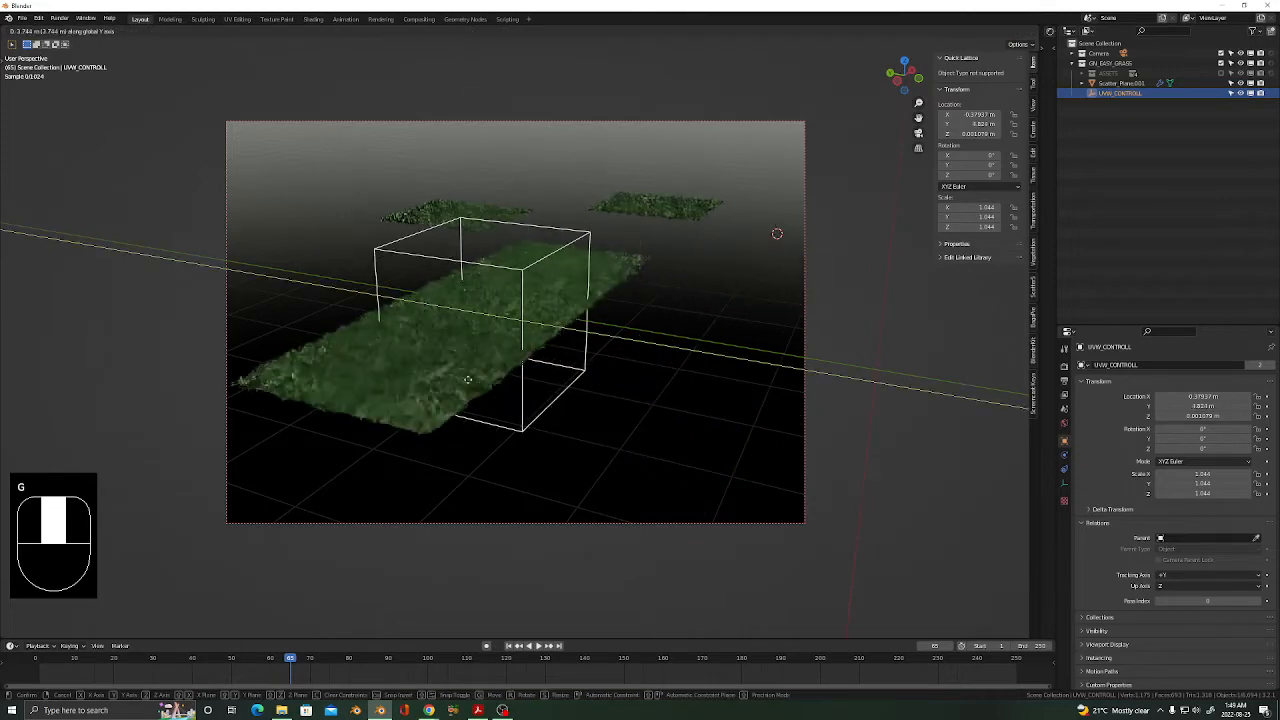
pyautogui.click(503, 402)
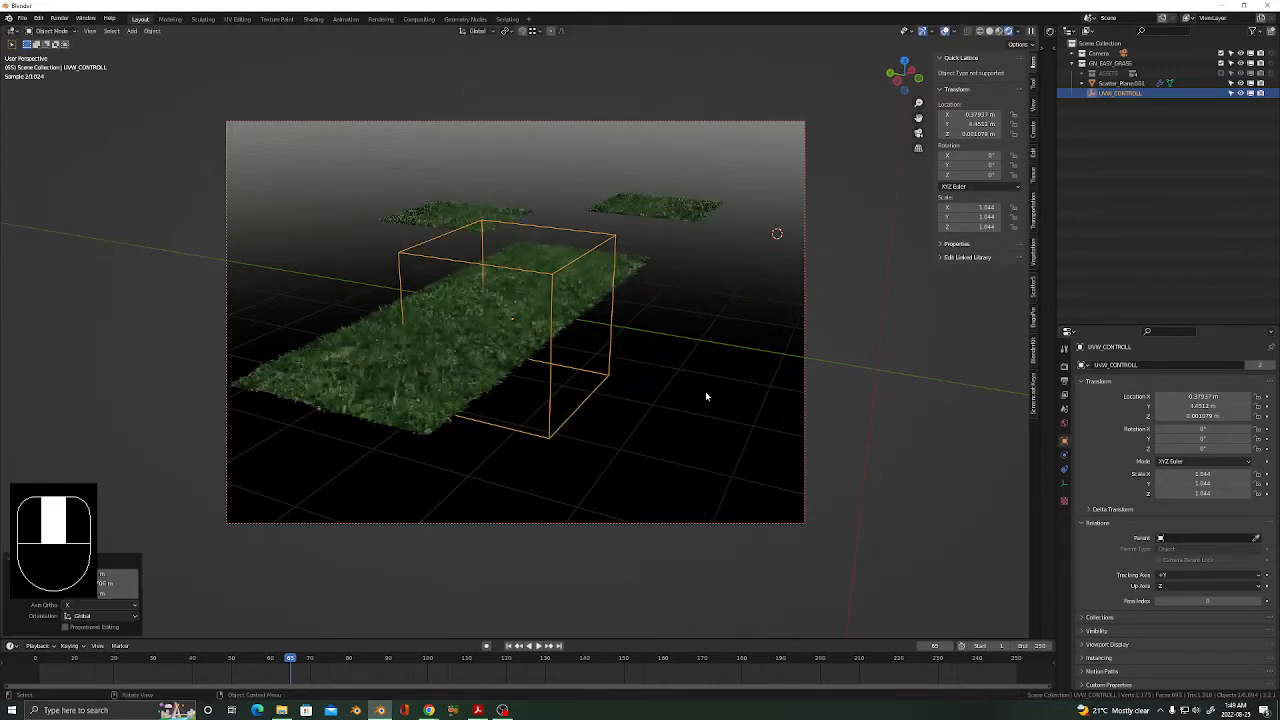
pyautogui.press('s')
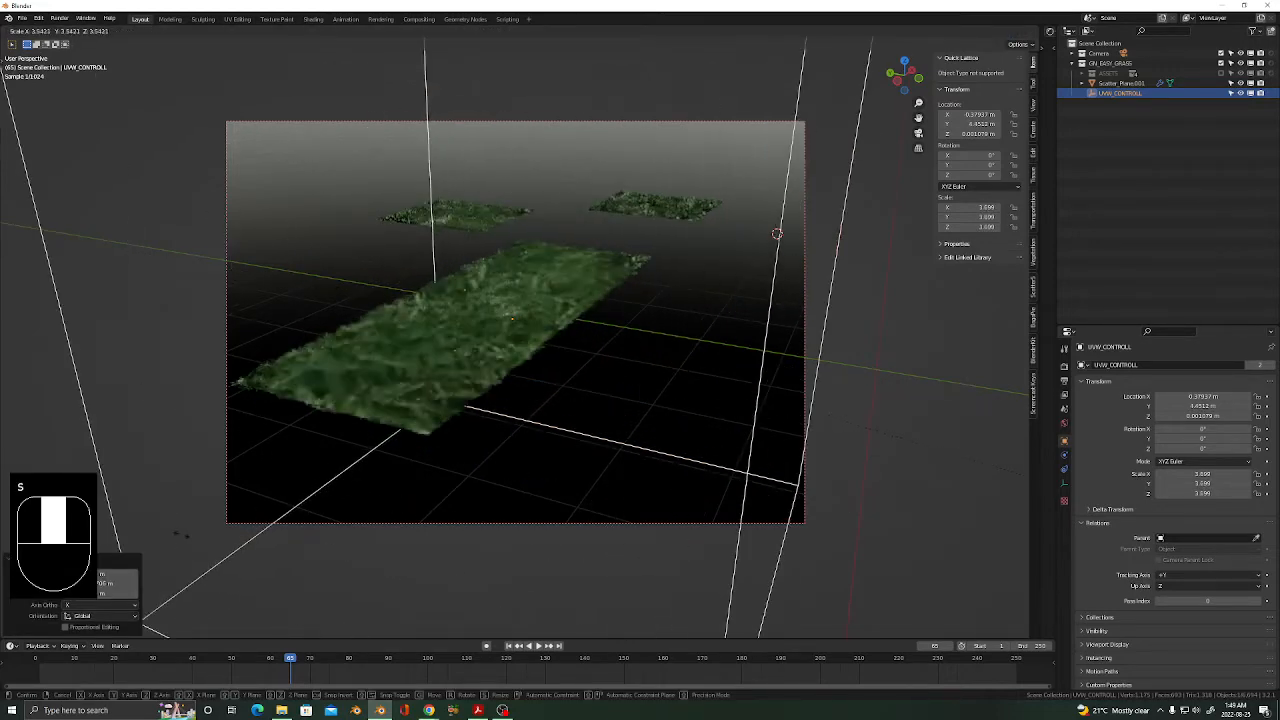
pyautogui.click(186, 535)
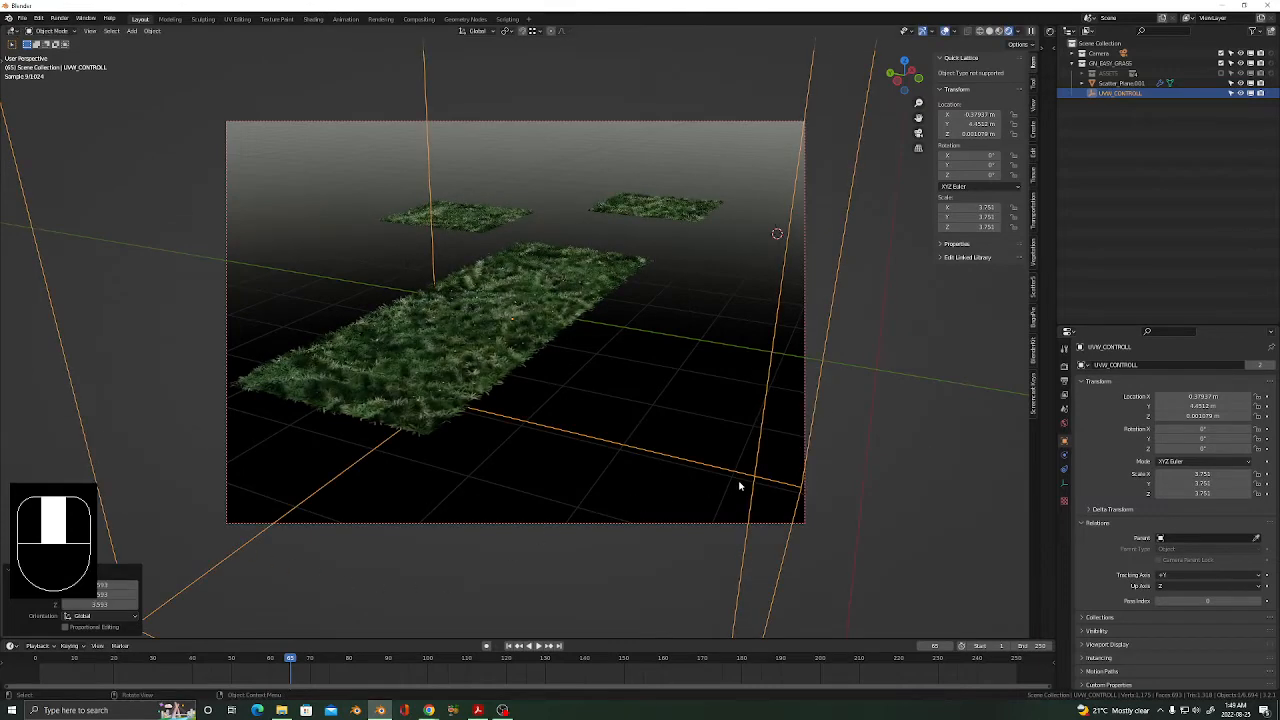
pyautogui.press('s')
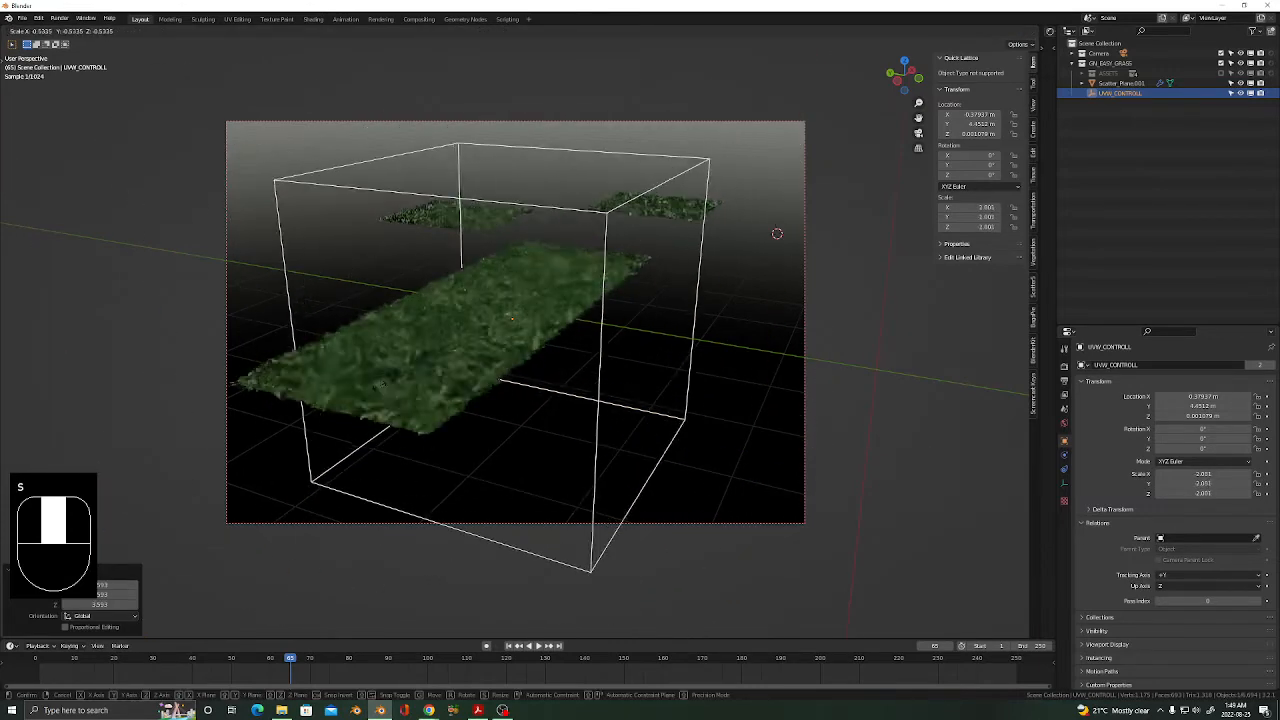
pyautogui.click(660, 405)
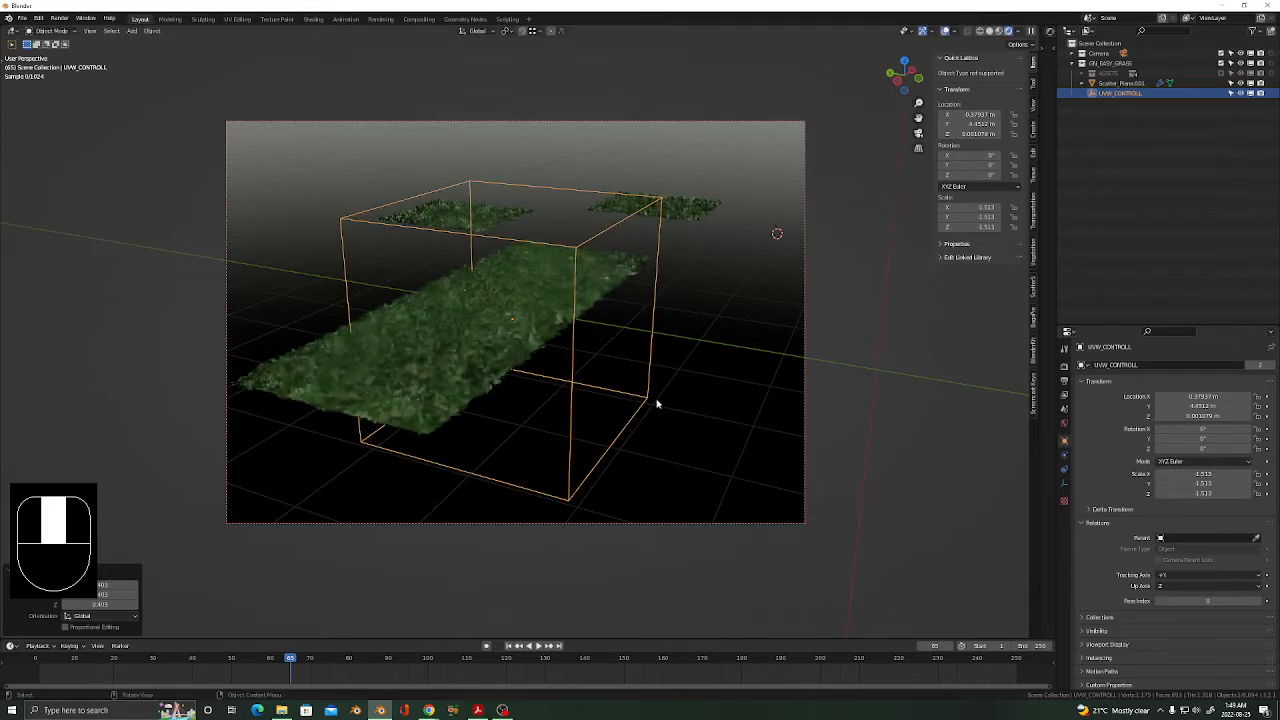
pyautogui.press('s')
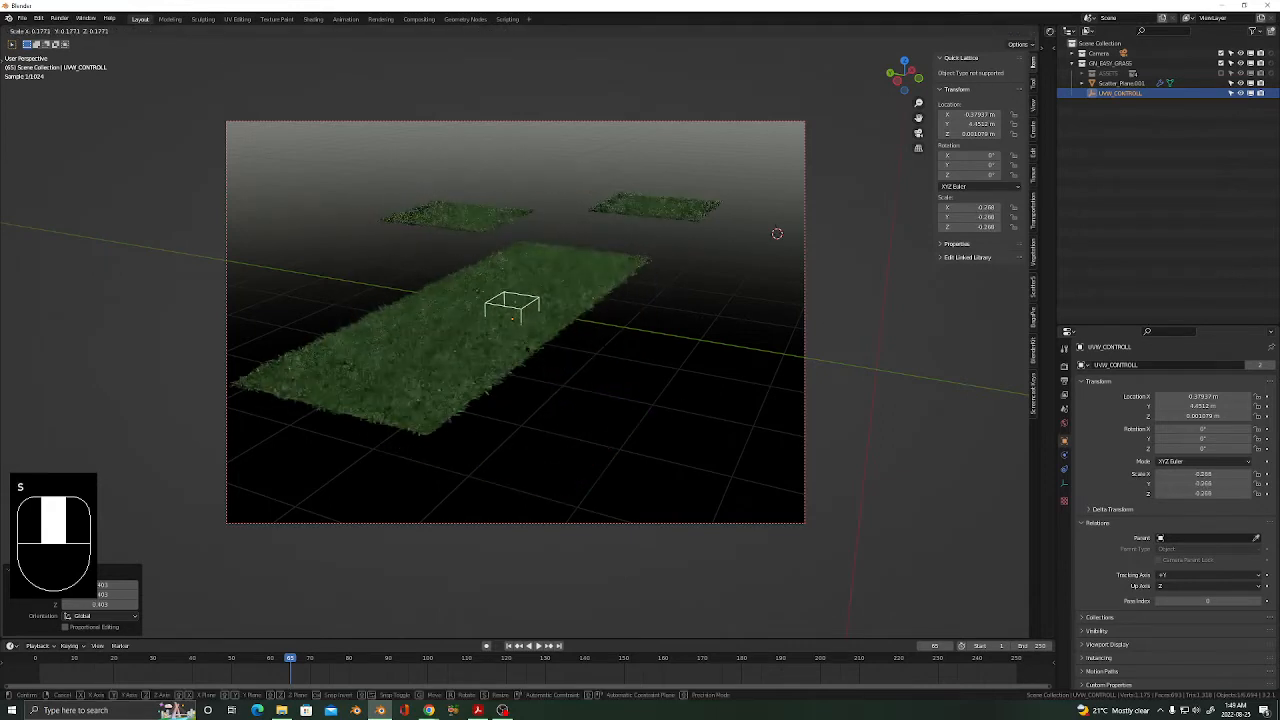
pyautogui.click(564, 364)
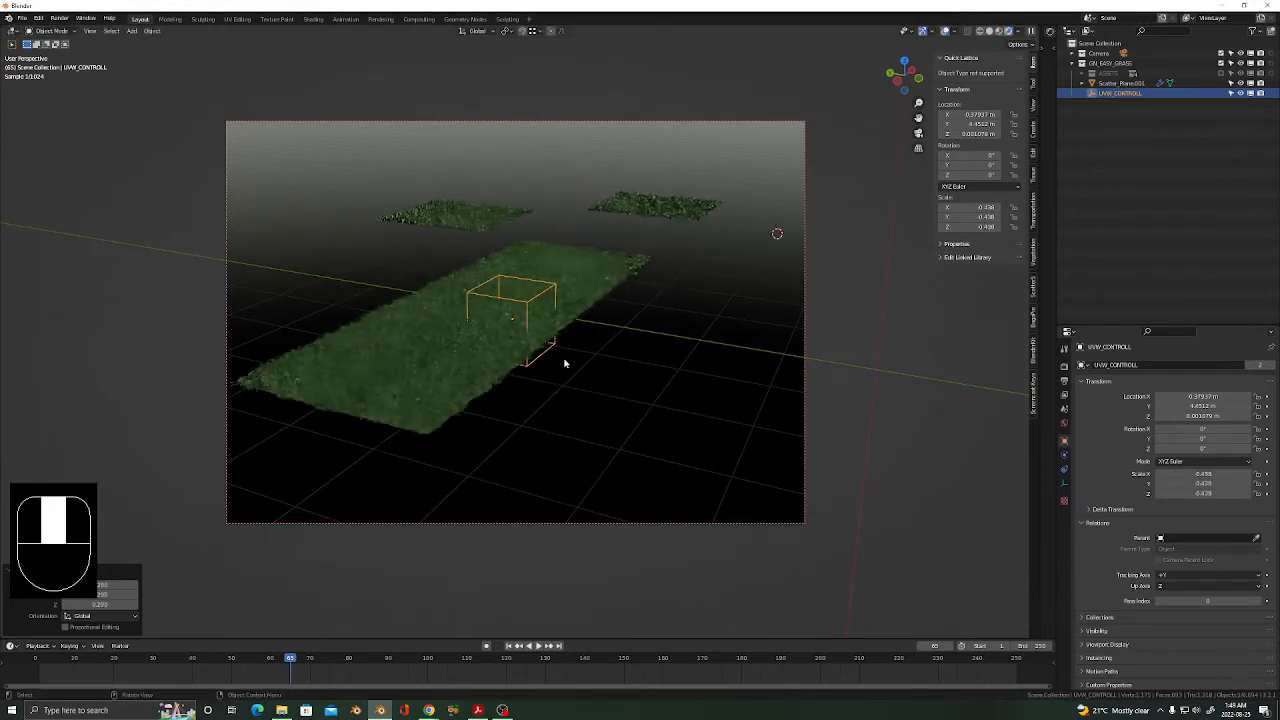
# Scale the UVW_CONTROLL box back up to about 0.79 over the long grass strip.
pyautogui.scroll(5, 424, 361)
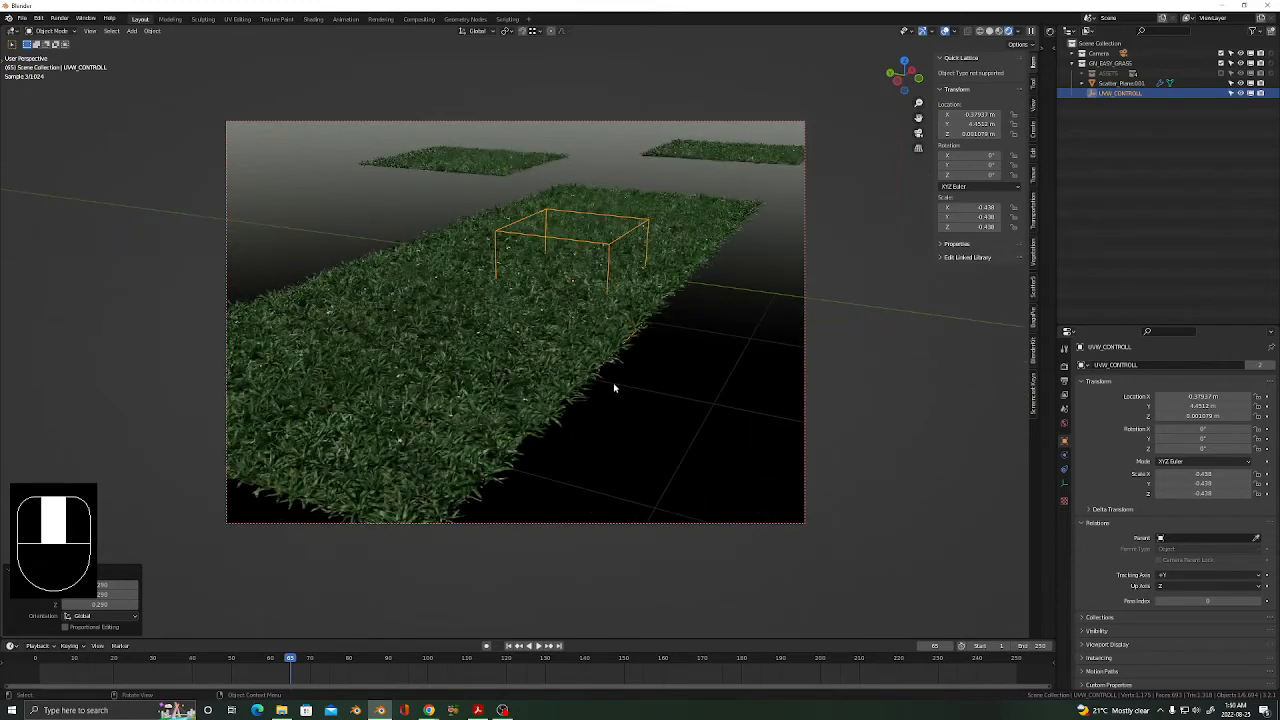
pyautogui.moveTo(566, 362); pyautogui.dragTo(527, 368, button='middle')
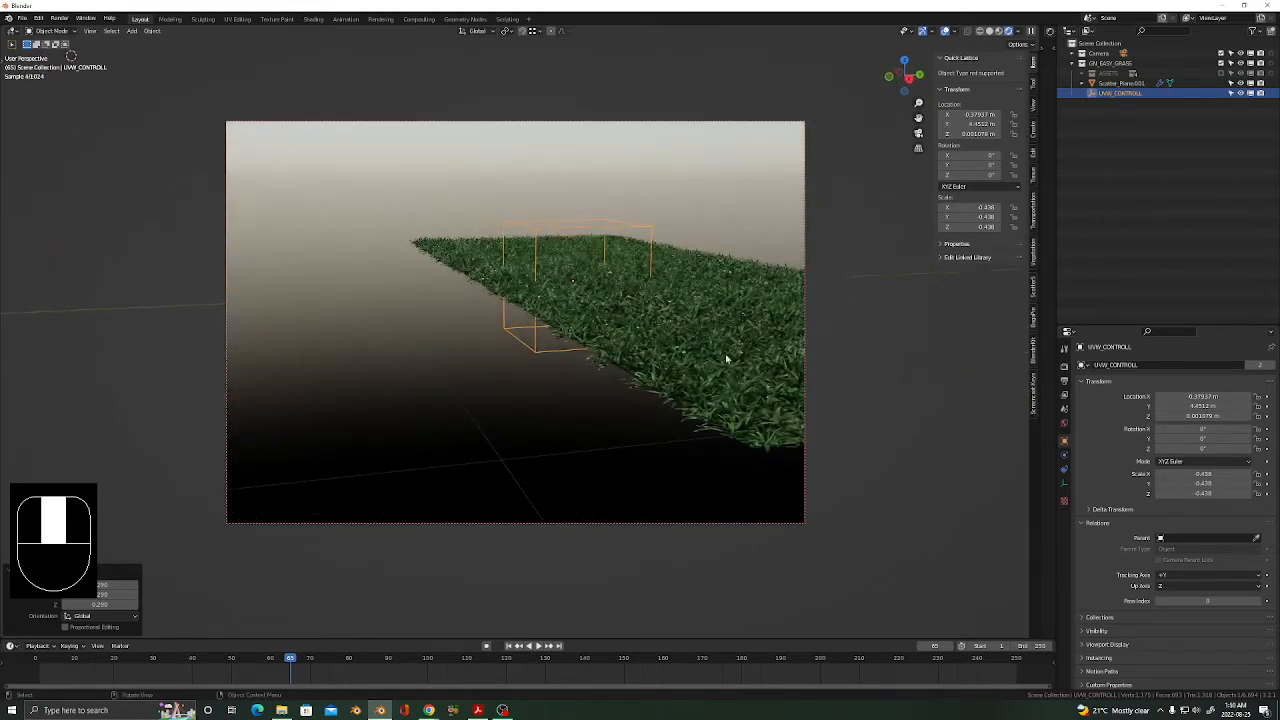
pyautogui.moveTo(615, 308); pyautogui.dragTo(509, 354, button='middle')
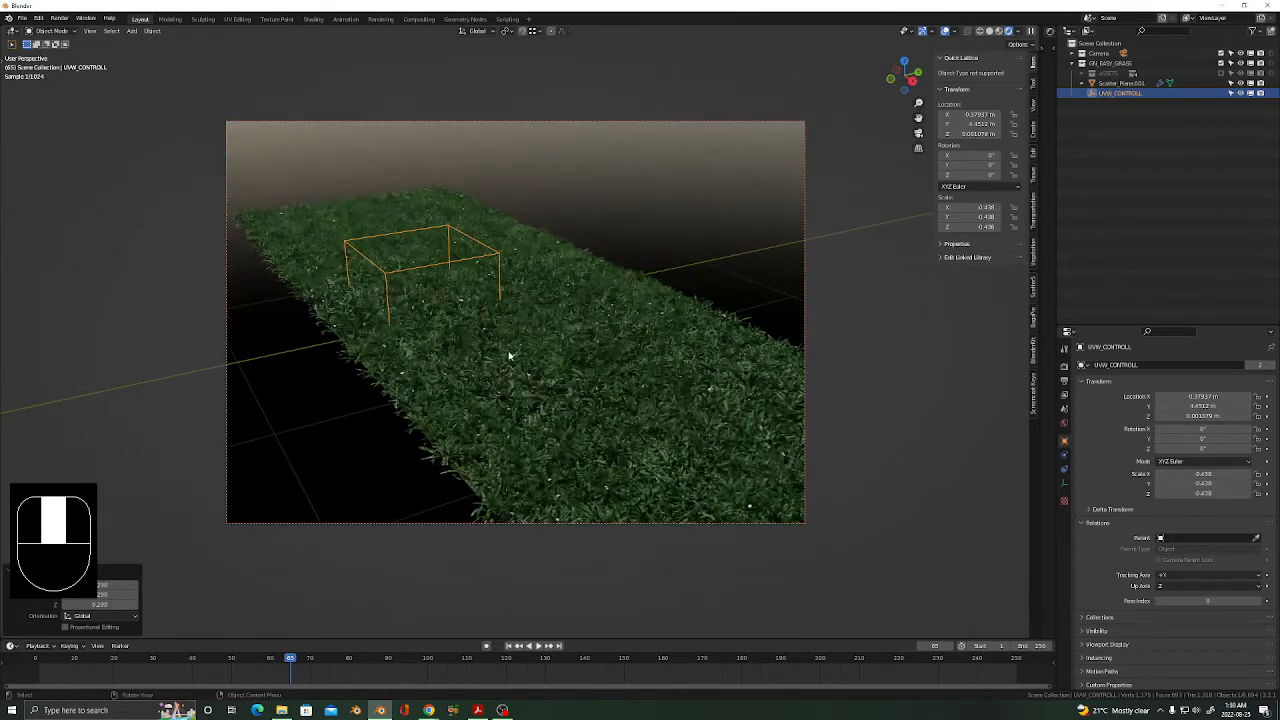
pyautogui.press('s')
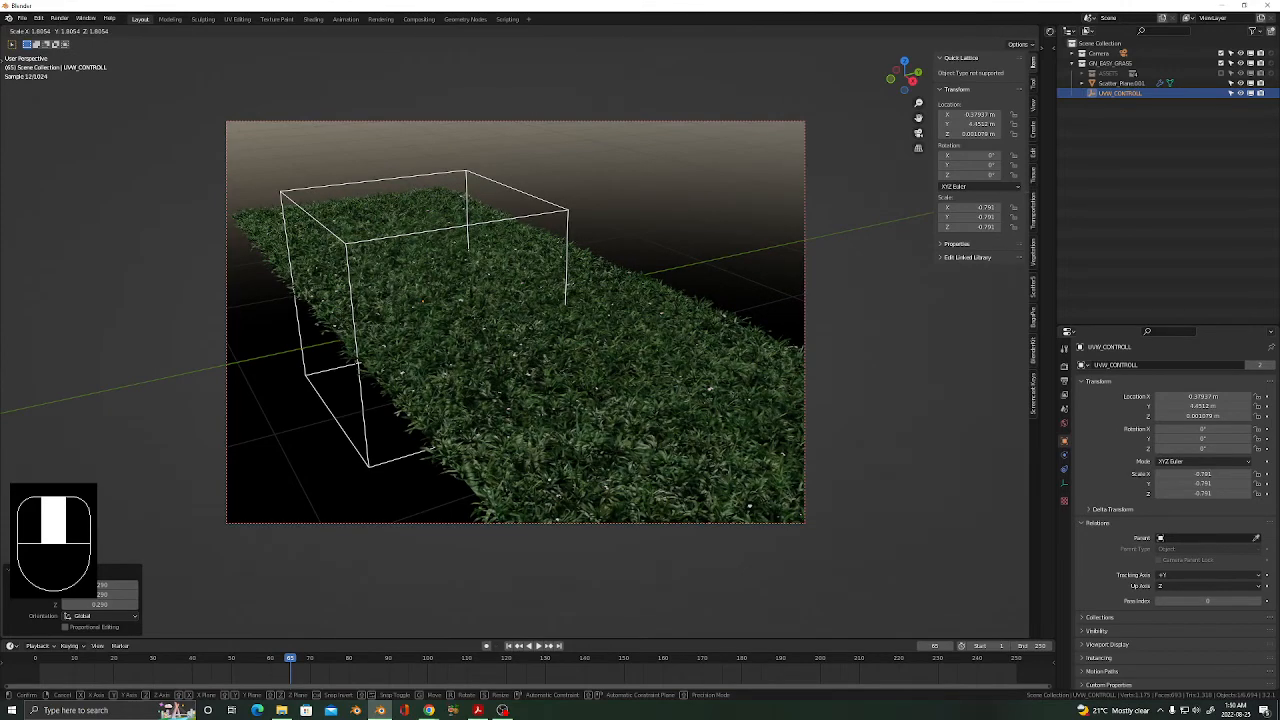
pyautogui.click(597, 400)
pyautogui.scroll(-6, 590, 372)
pyautogui.scroll(-5, 593, 376)
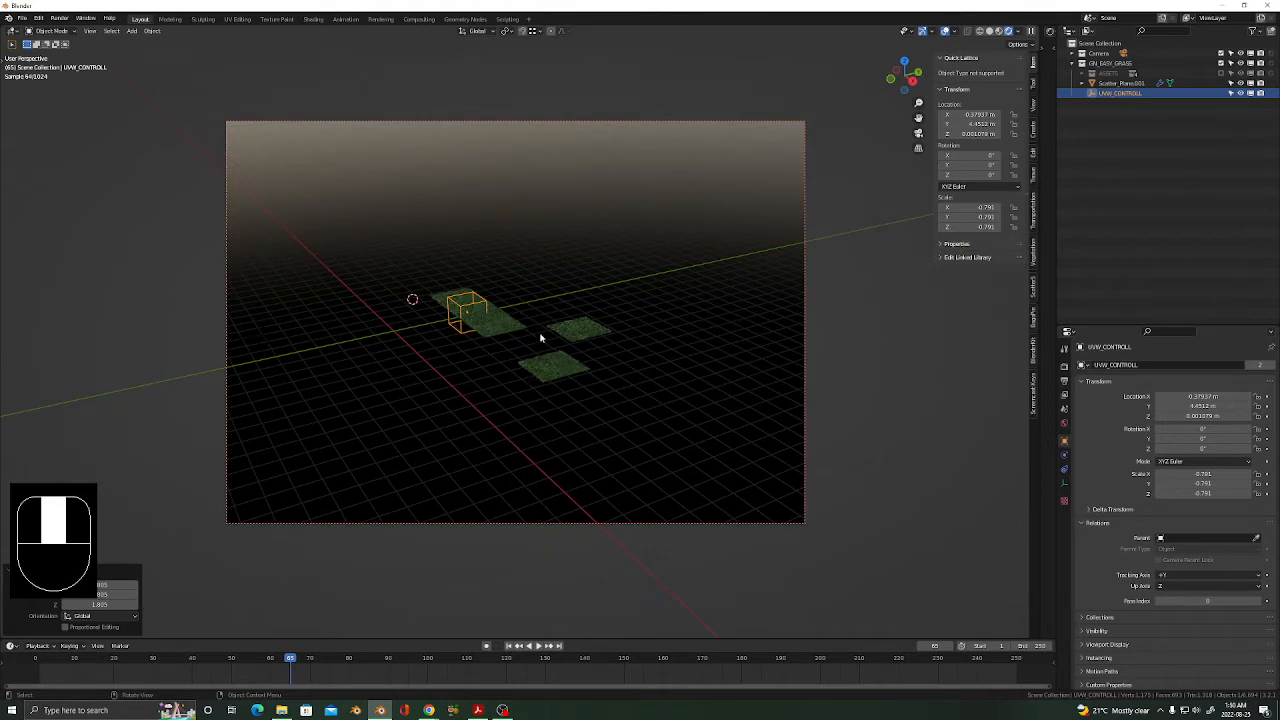
pyautogui.moveTo(527, 350); pyautogui.dragTo(572, 359, button='middle')
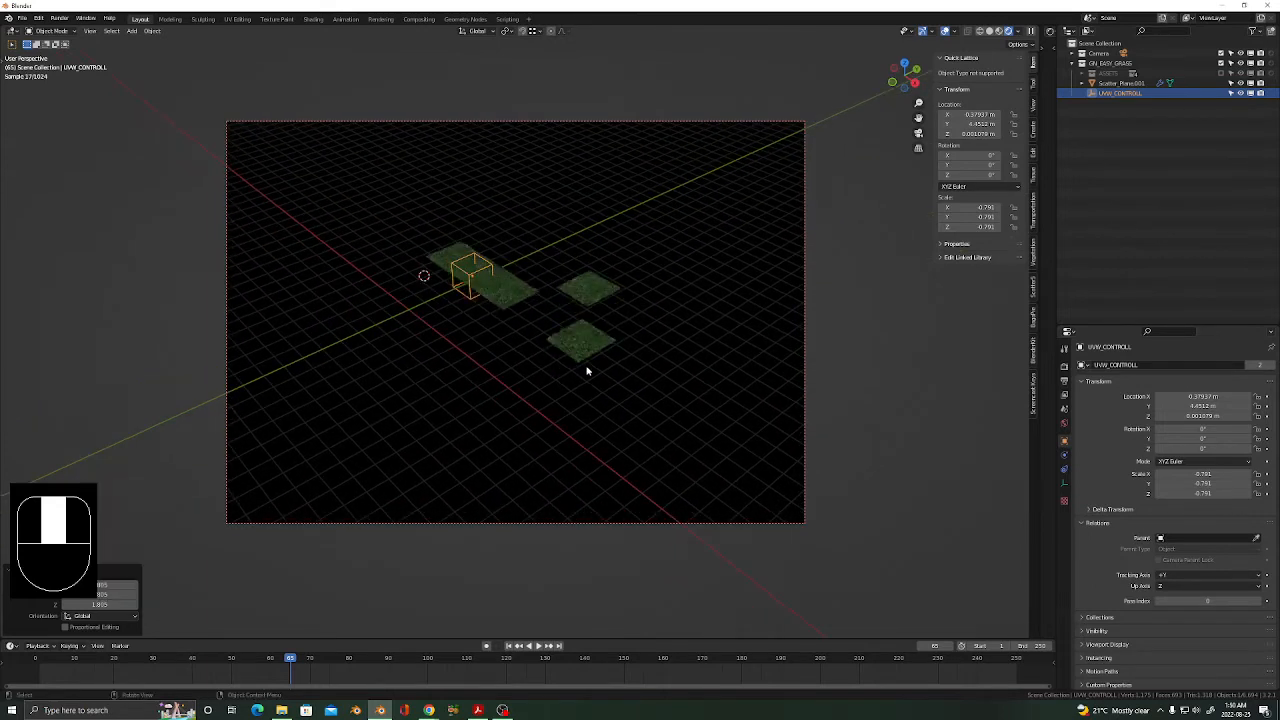
# Rescale the UVW_CONTROLL box via 1.47 to about 0.98, then select Scatter_Plane.001.
pyautogui.press('s')
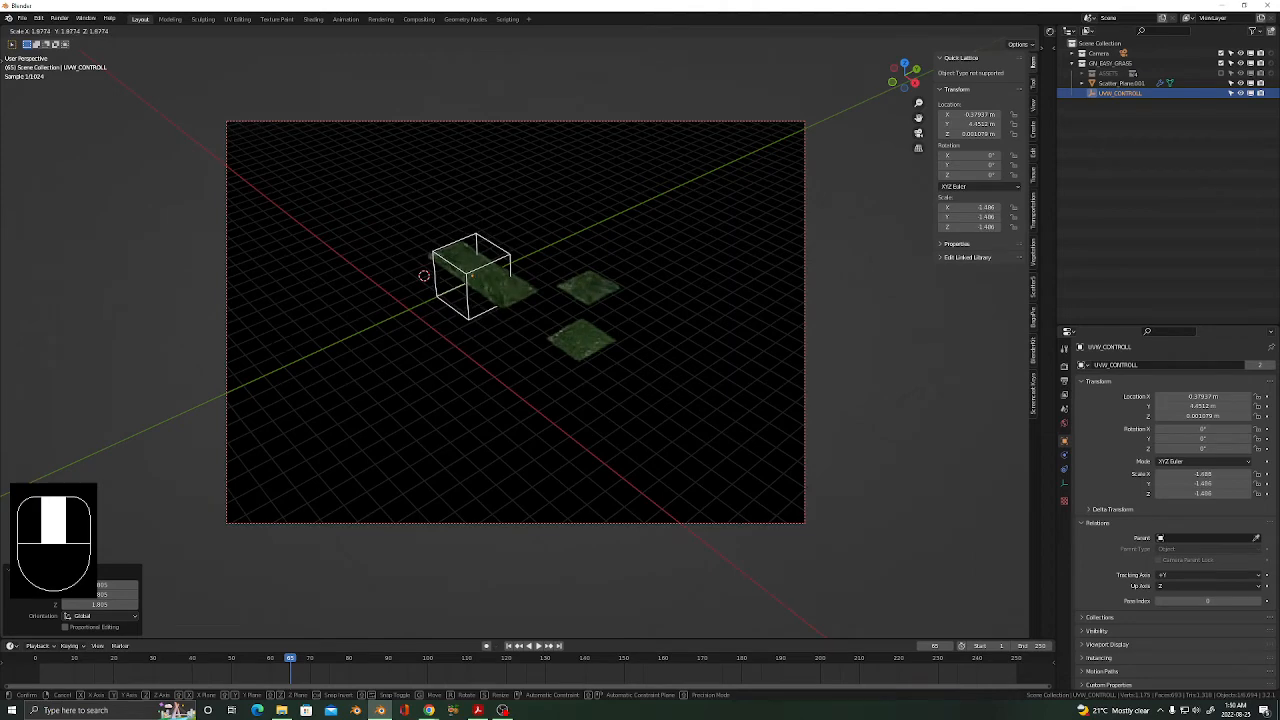
pyautogui.click(514, 307)
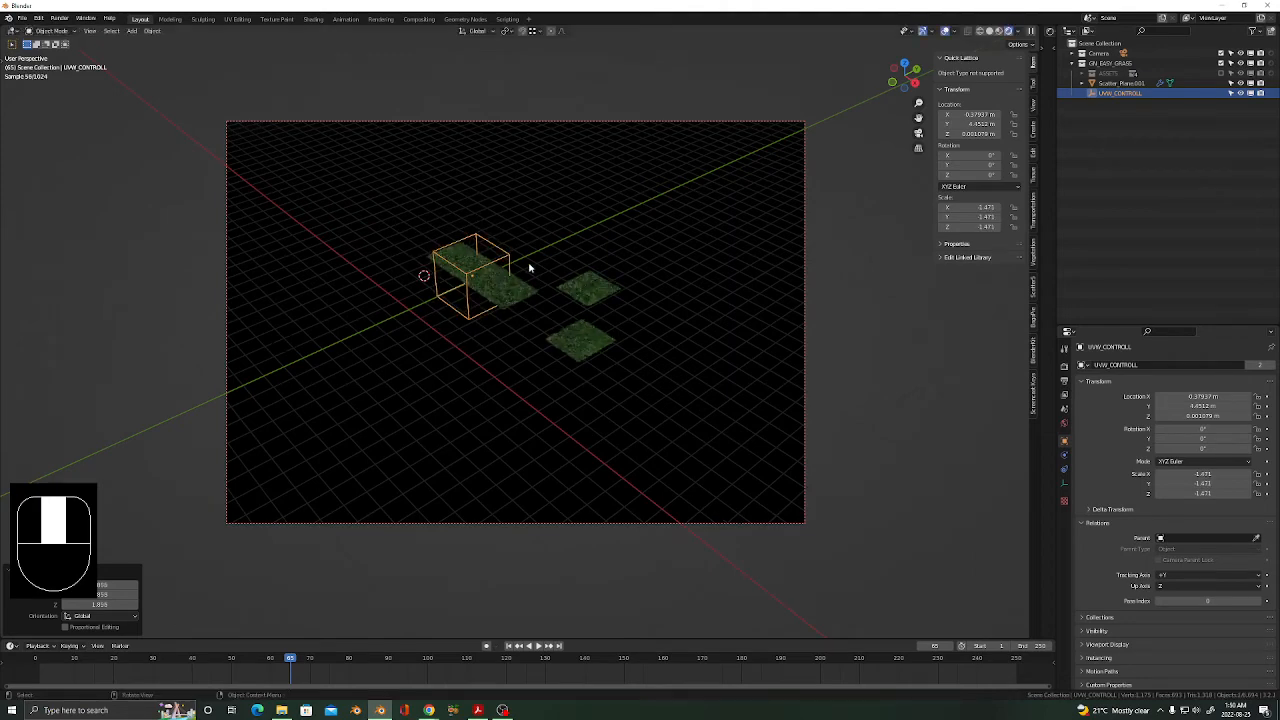
pyautogui.moveTo(534, 353); pyautogui.dragTo(551, 286, button='middle')
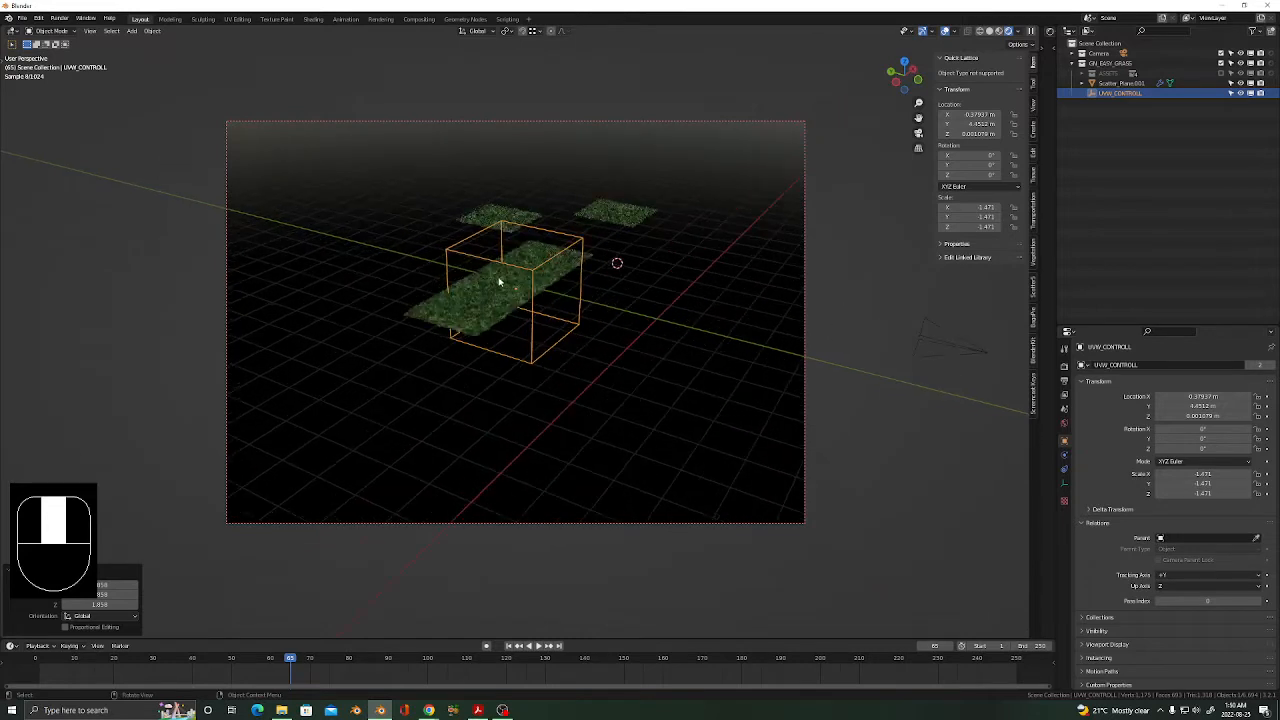
pyautogui.scroll(4, 500, 285)
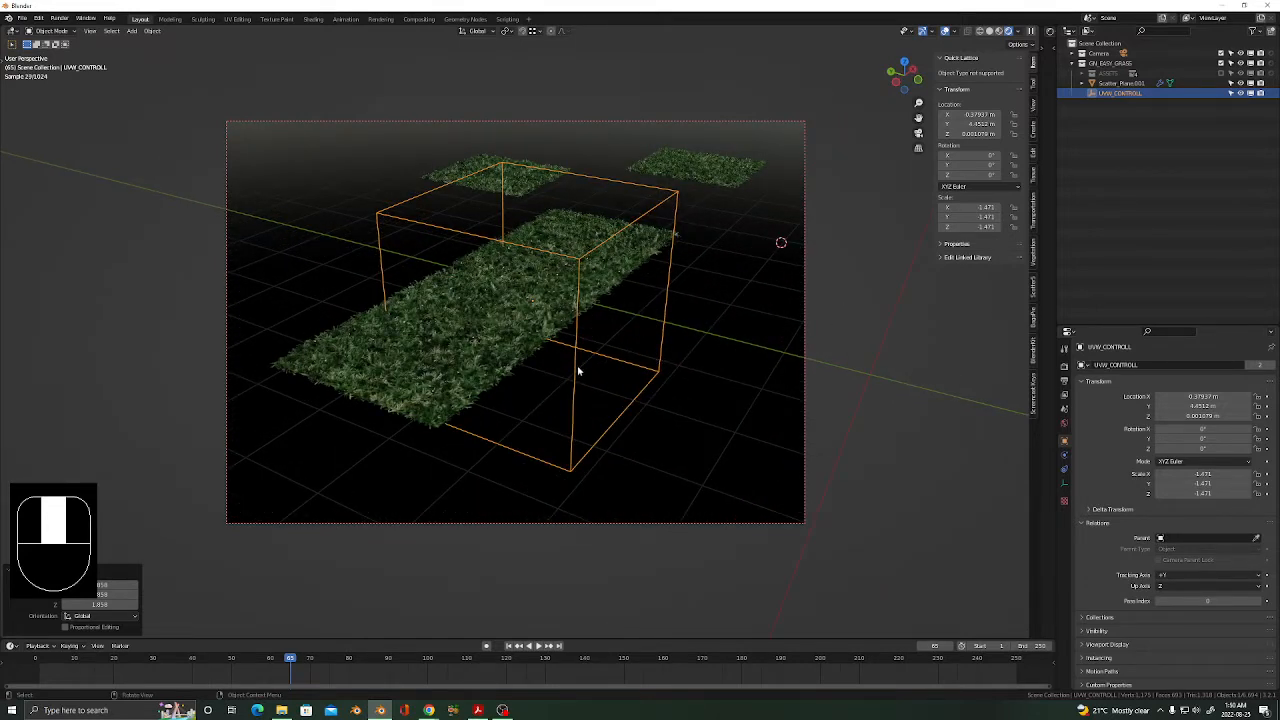
pyautogui.keyDown('shift'); pyautogui.moveTo(555, 383); pyautogui.dragTo(598, 392, button='middle'); pyautogui.keyUp('shift')
pyautogui.press('s')
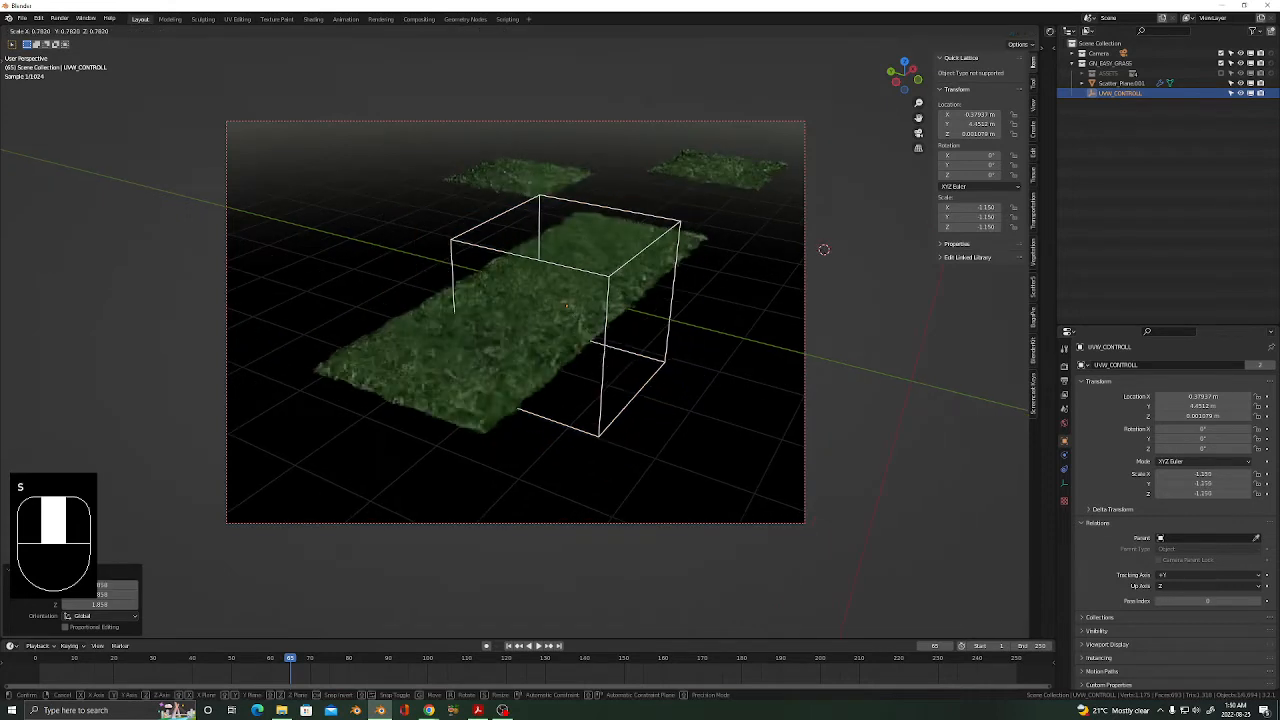
pyautogui.click(627, 397)
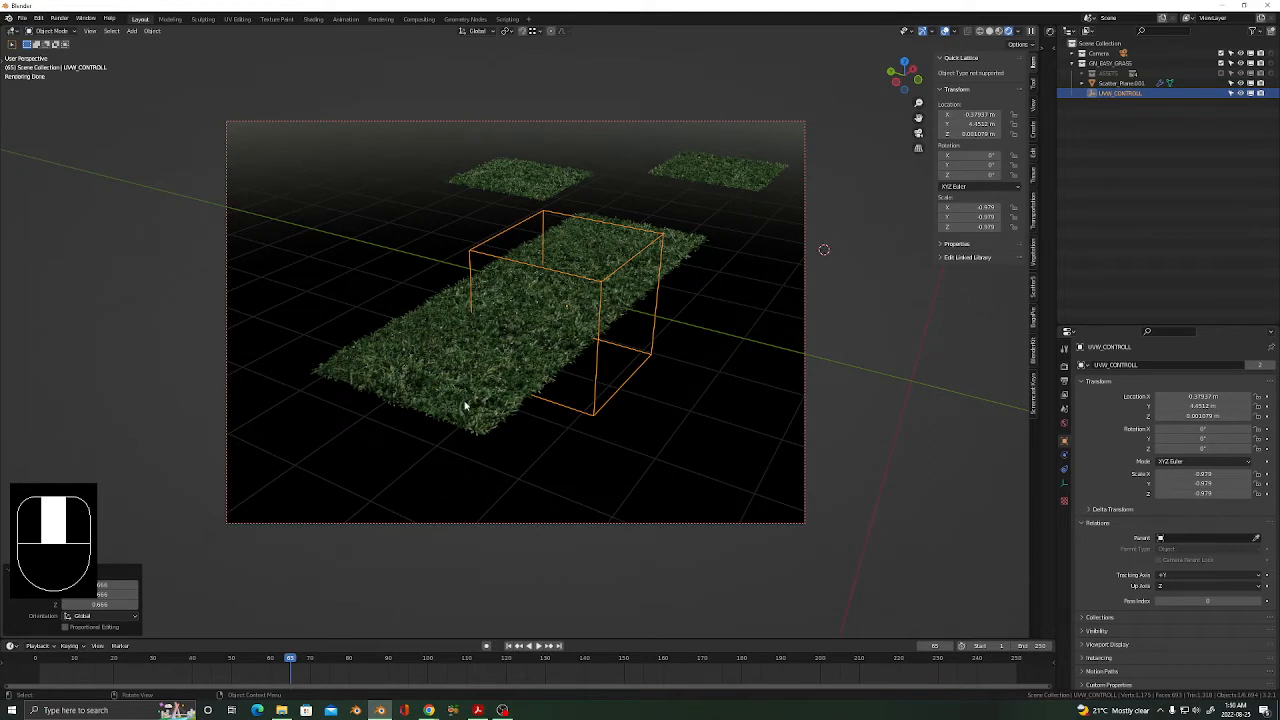
pyautogui.click(586, 388)
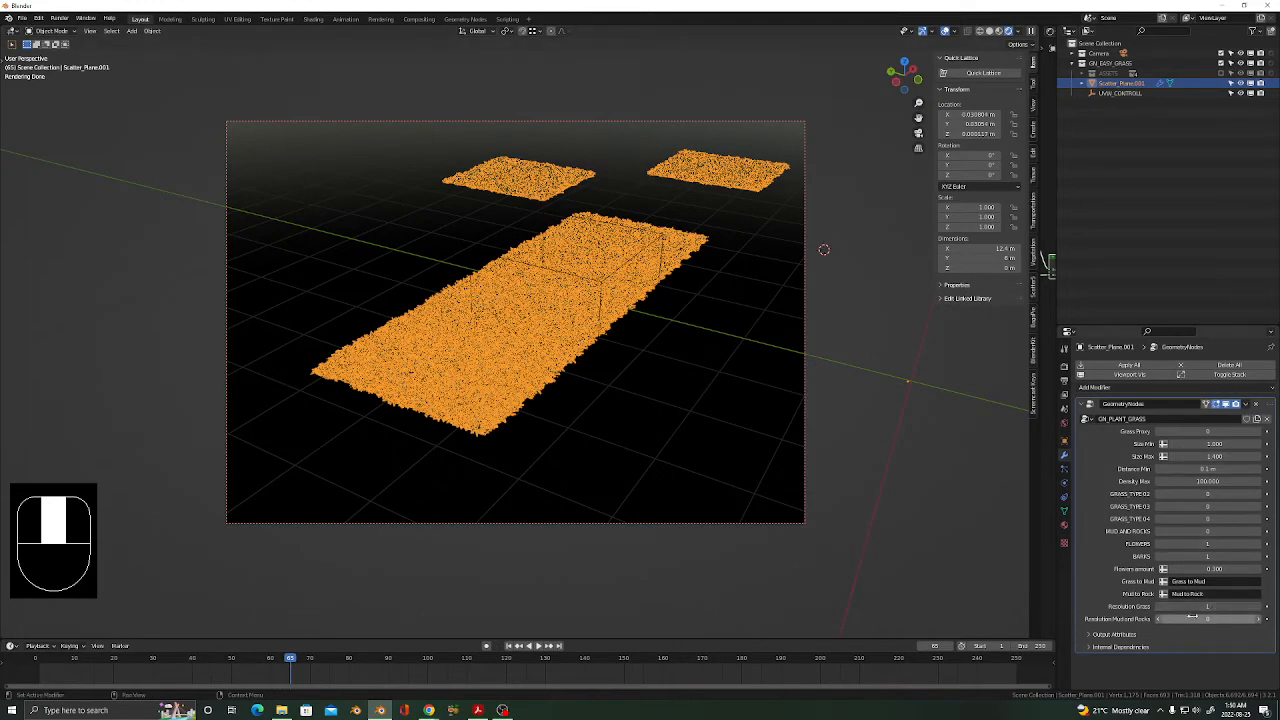
# Drop Resolution Grass on the GN_PLANT_GRASS modifier from 1 to 0.
pyautogui.click(1159, 607)
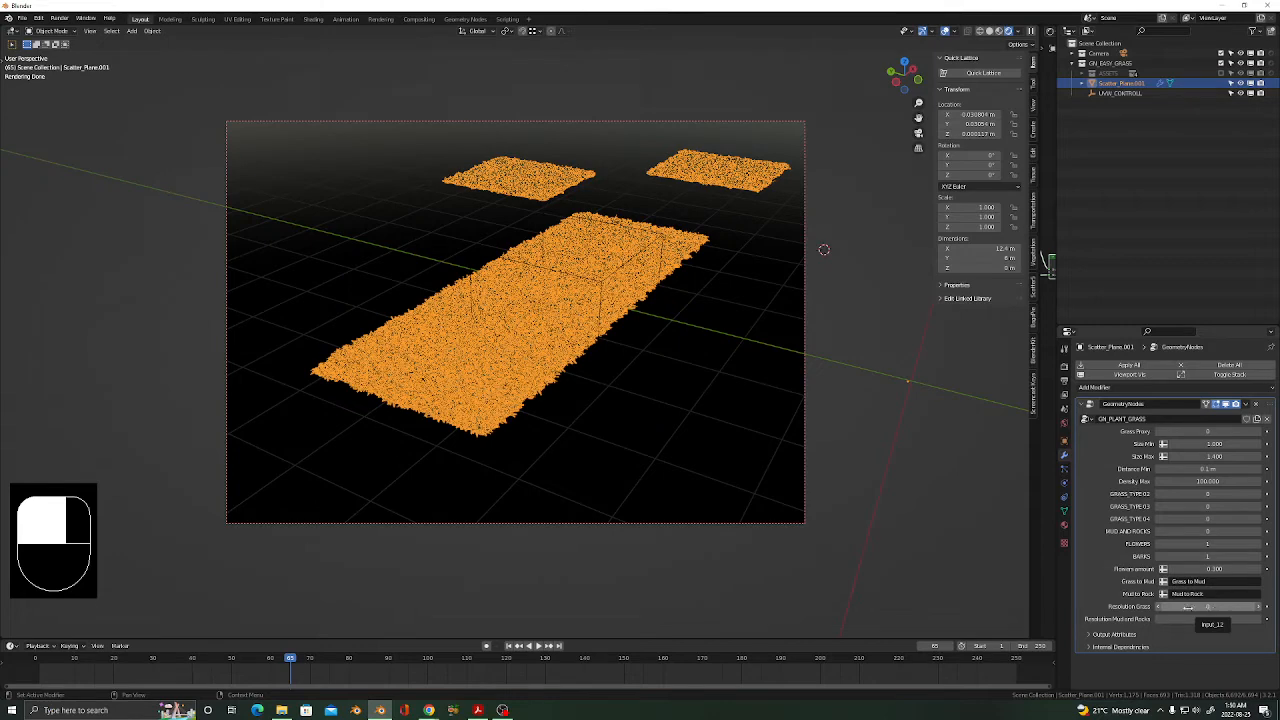
pyautogui.scroll(2, 537, 408)
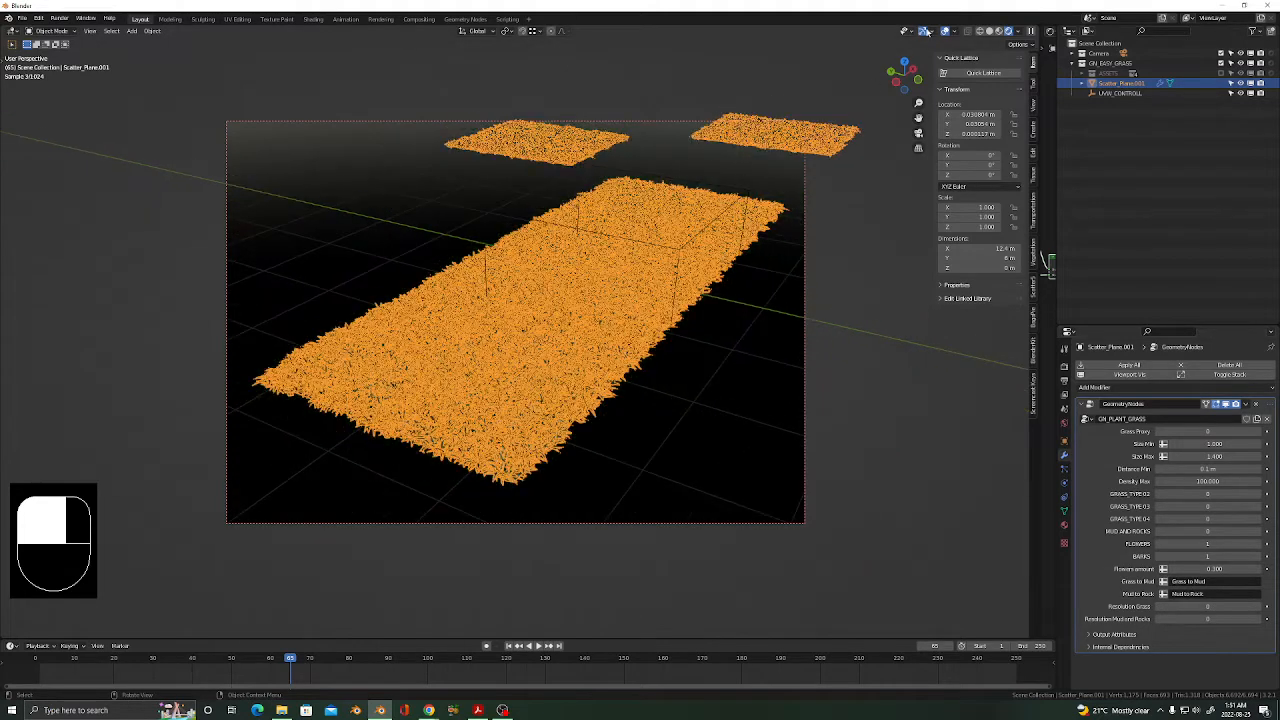
# Hide the viewport overlays and zoom in close on the grass blades at the plane's corner.
pyautogui.click(945, 33)
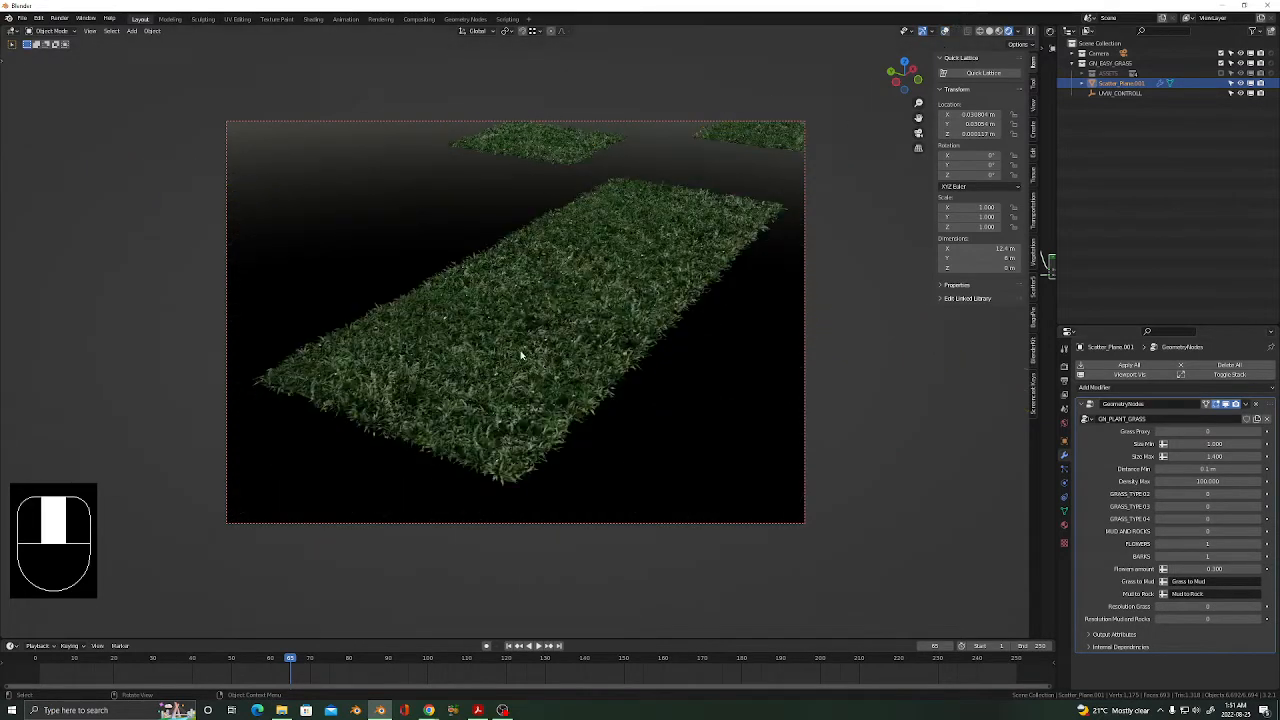
pyautogui.scroll(3, 523, 349)
pyautogui.moveTo(540, 385)
pyautogui.mouseDown(button='middle')
pyautogui.moveTo(515, 330)
pyautogui.moveTo(543, 374)
pyautogui.mouseUp(button='middle')
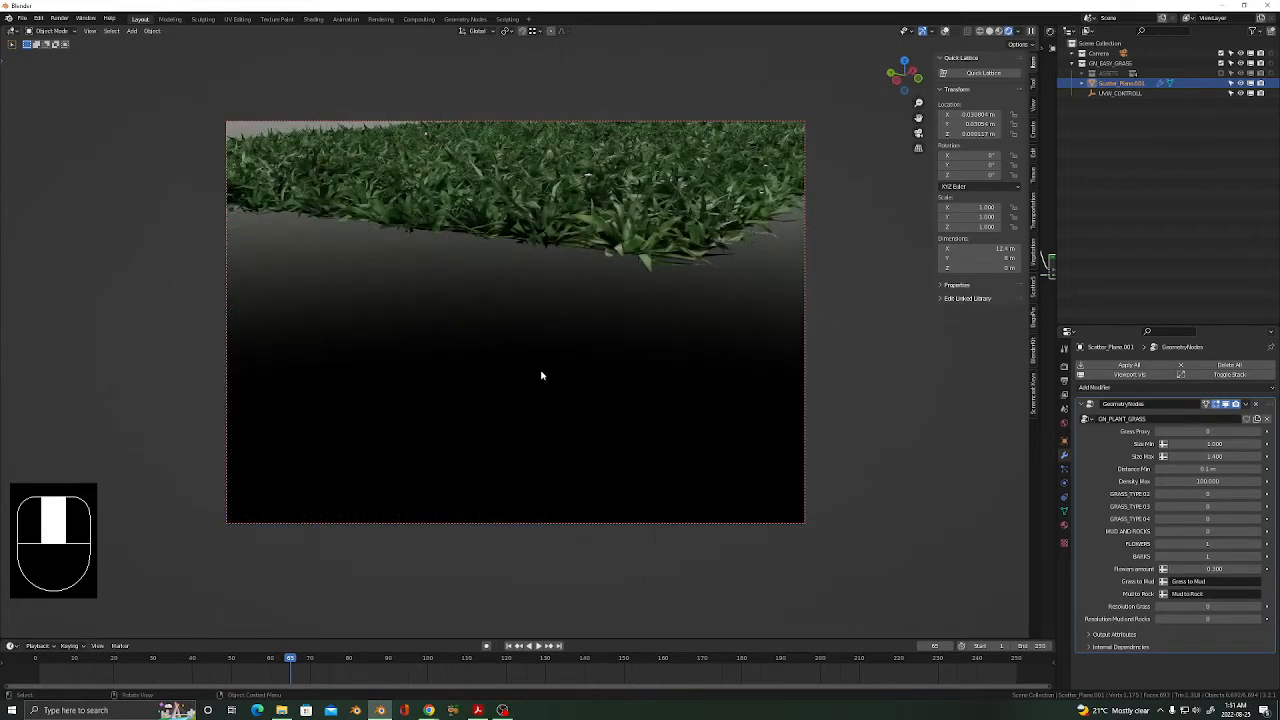
pyautogui.keyDown('shift'); pyautogui.moveTo(643, 204); pyautogui.dragTo(605, 395, button='middle'); pyautogui.keyUp('shift')
pyautogui.scroll(2, 630, 238)
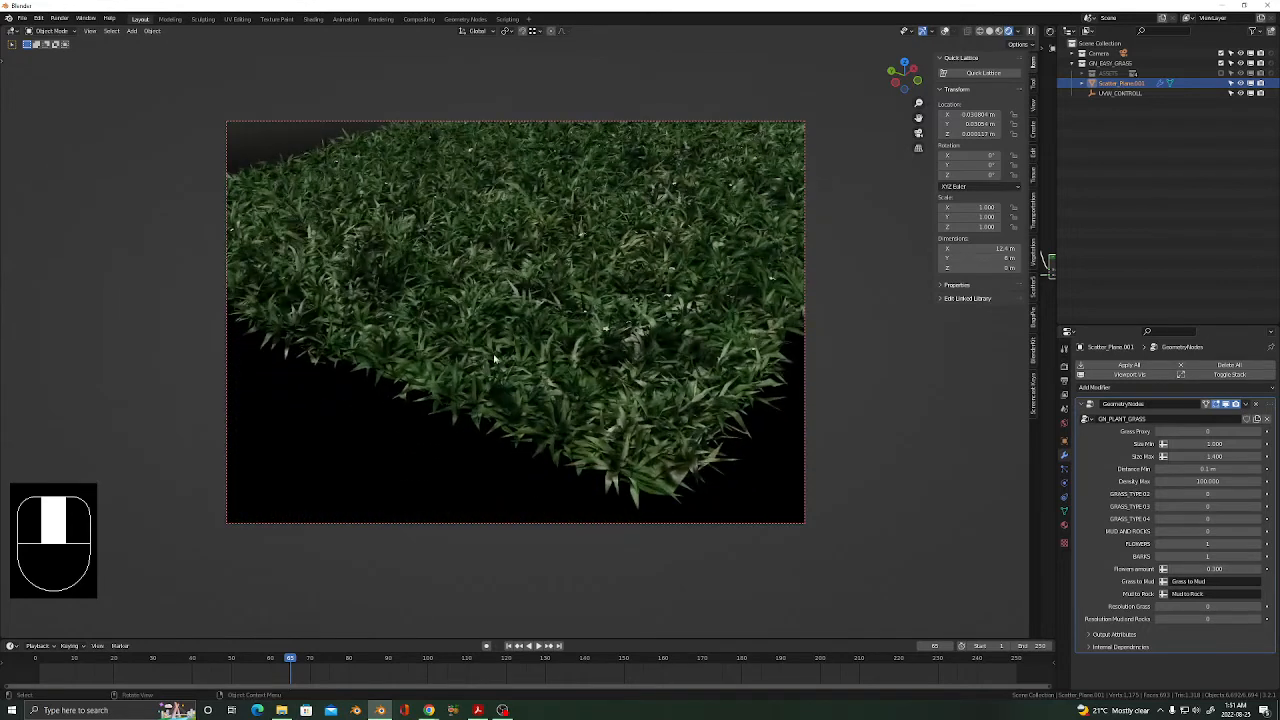
pyautogui.keyDown('shift'); pyautogui.moveTo(627, 452); pyautogui.dragTo(548, 441, button='middle'); pyautogui.keyUp('shift')
pyautogui.scroll(4, 490, 454)
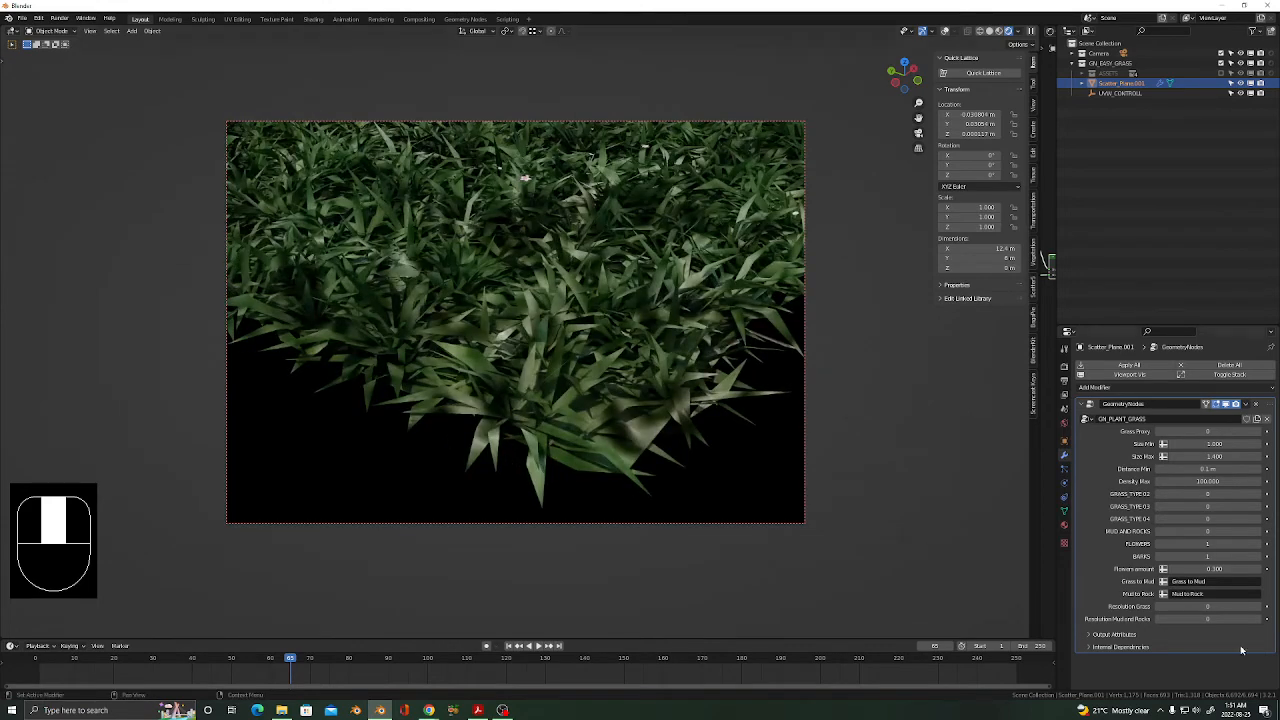
# Raise Resolution Grass from 0 to 2 and pull back to see the whole grass strip.
pyautogui.click(1265, 607)
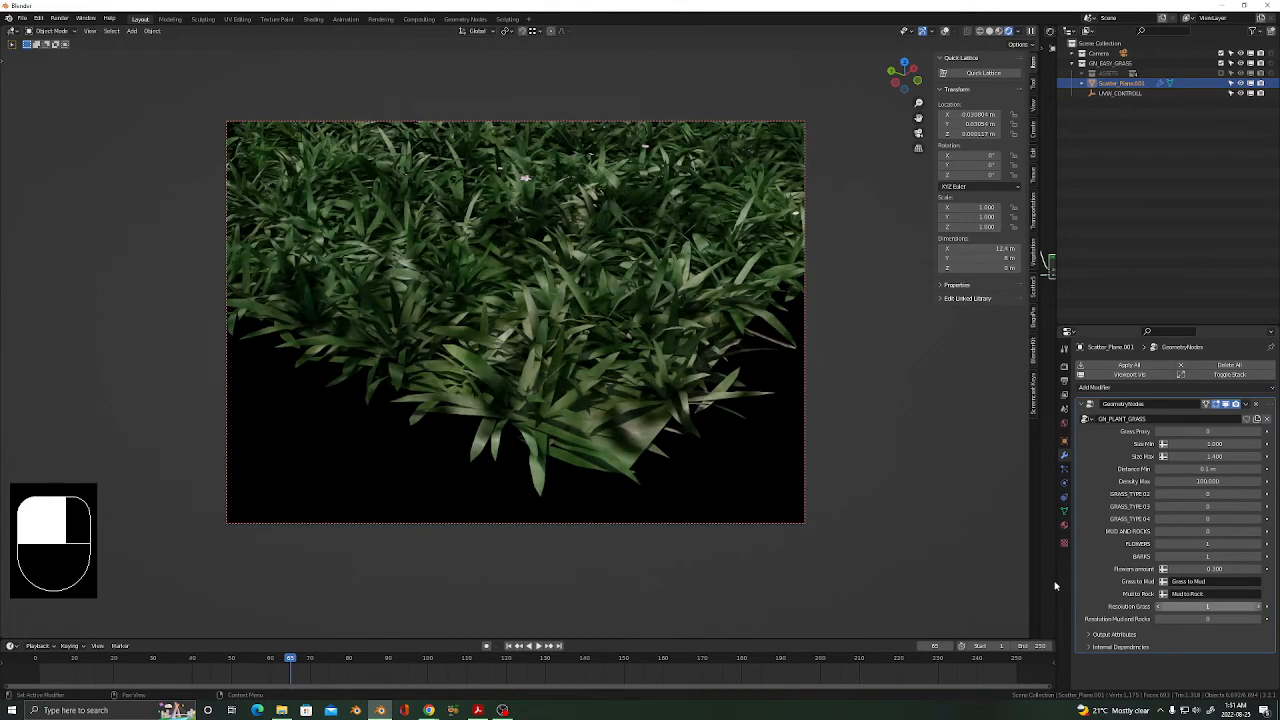
pyautogui.click(1265, 607)
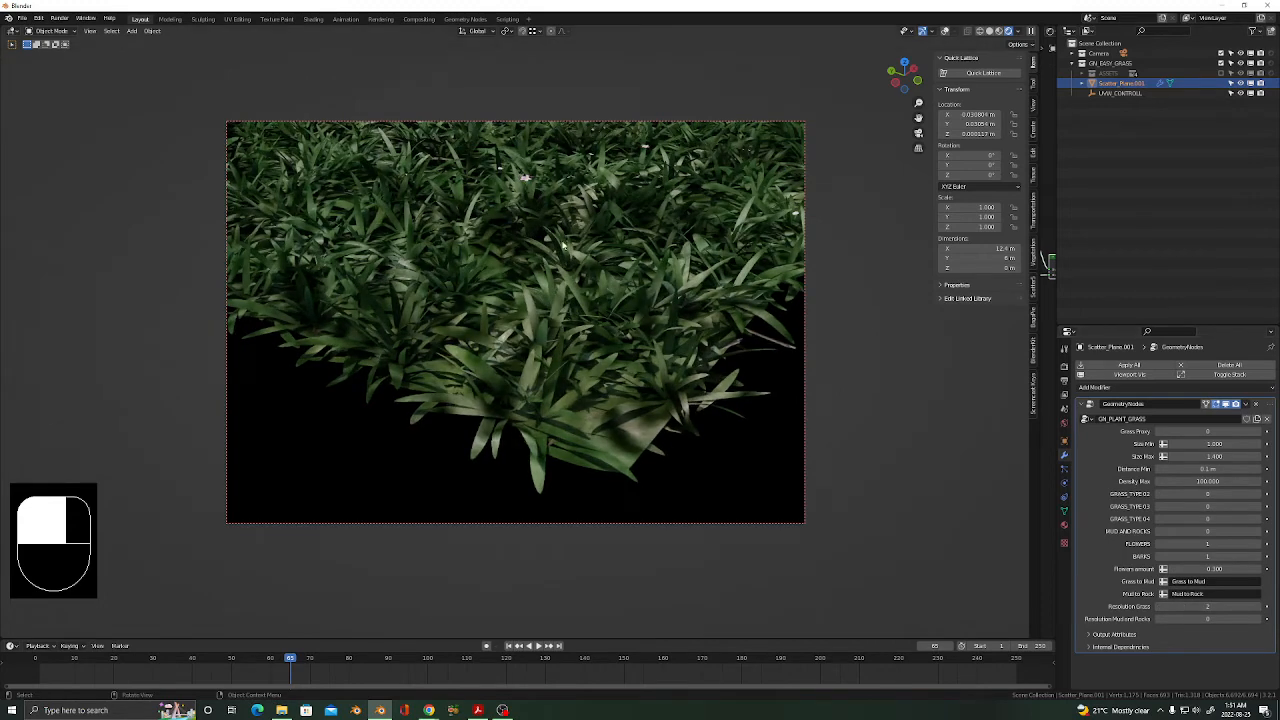
pyautogui.scroll(-6, 561, 369)
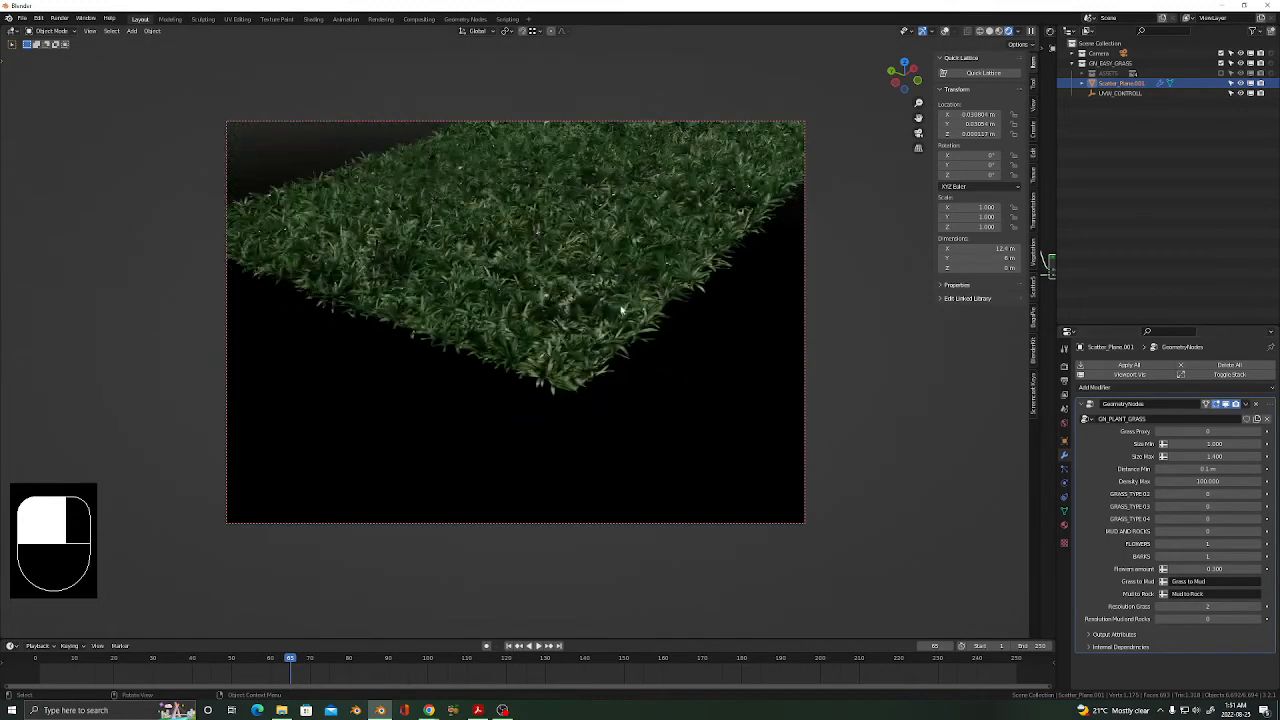
pyautogui.keyDown('shift'); pyautogui.moveTo(571, 337); pyautogui.dragTo(647, 432, button='middle'); pyautogui.keyUp('shift')
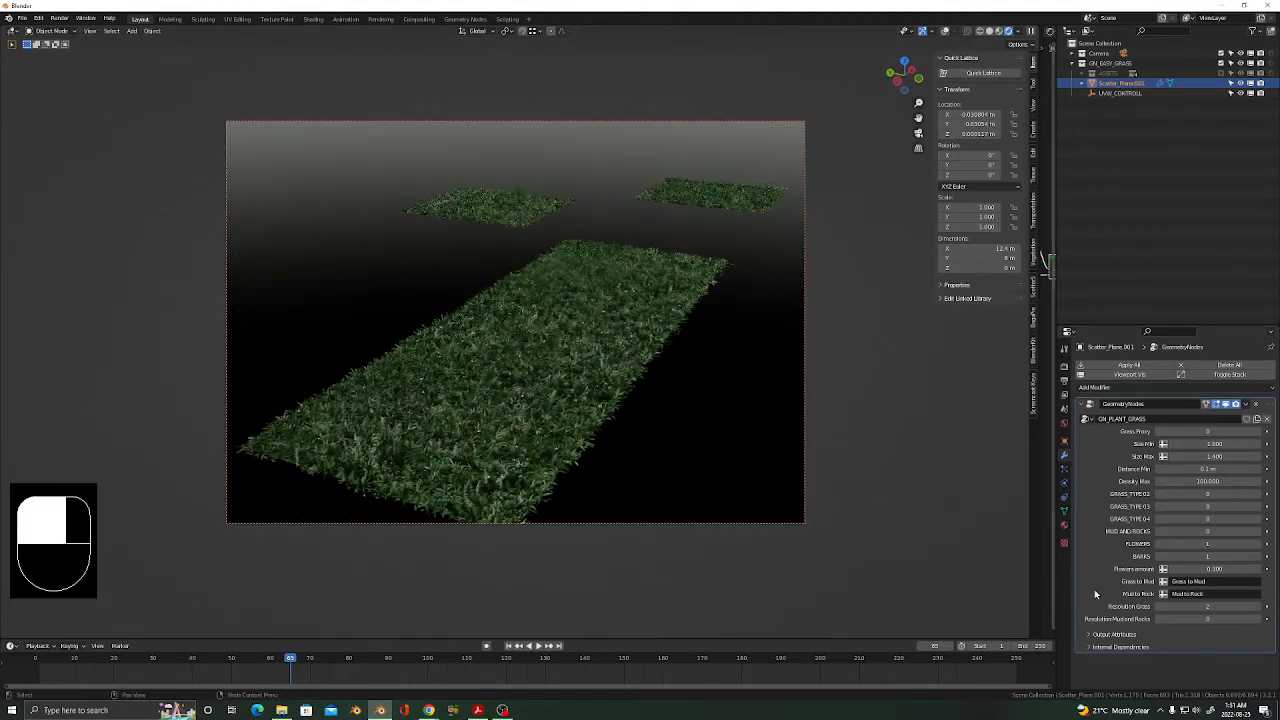
# Reset Resolution Grass to 1 and raise Density Max from about 100 to 160.
pyautogui.click(1213, 606)
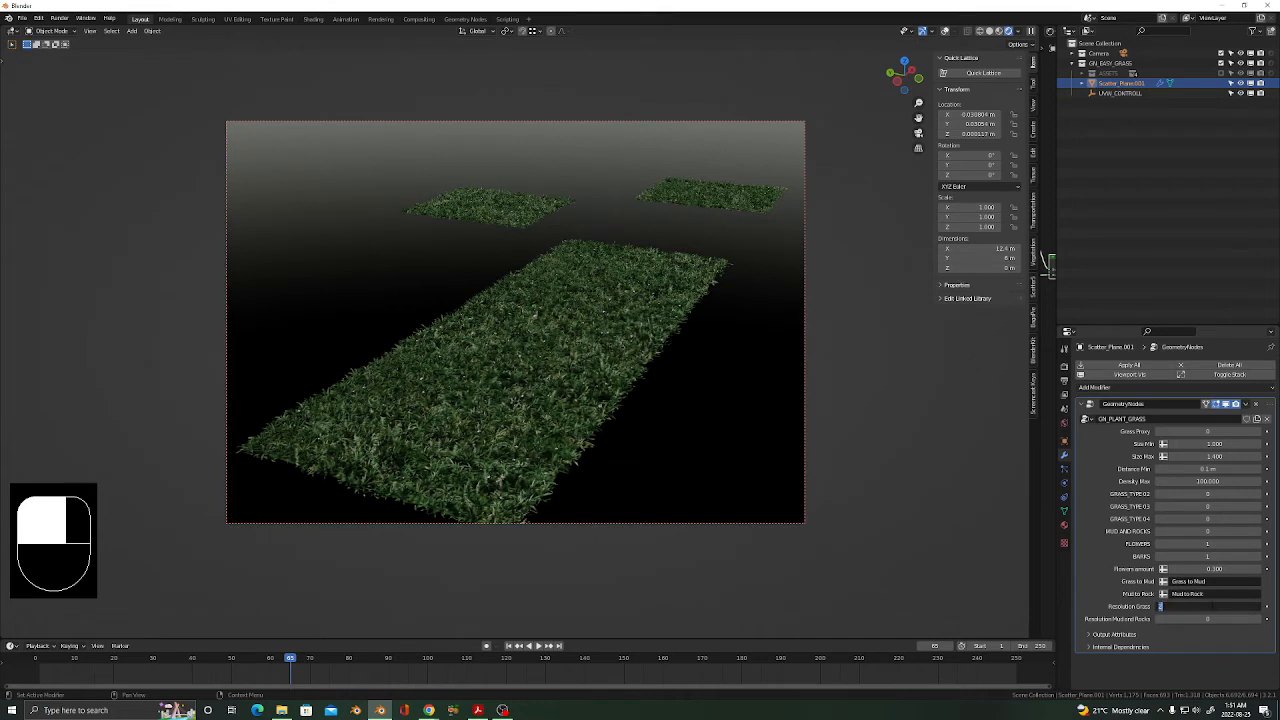
pyautogui.write('0')
pyautogui.press('Return')
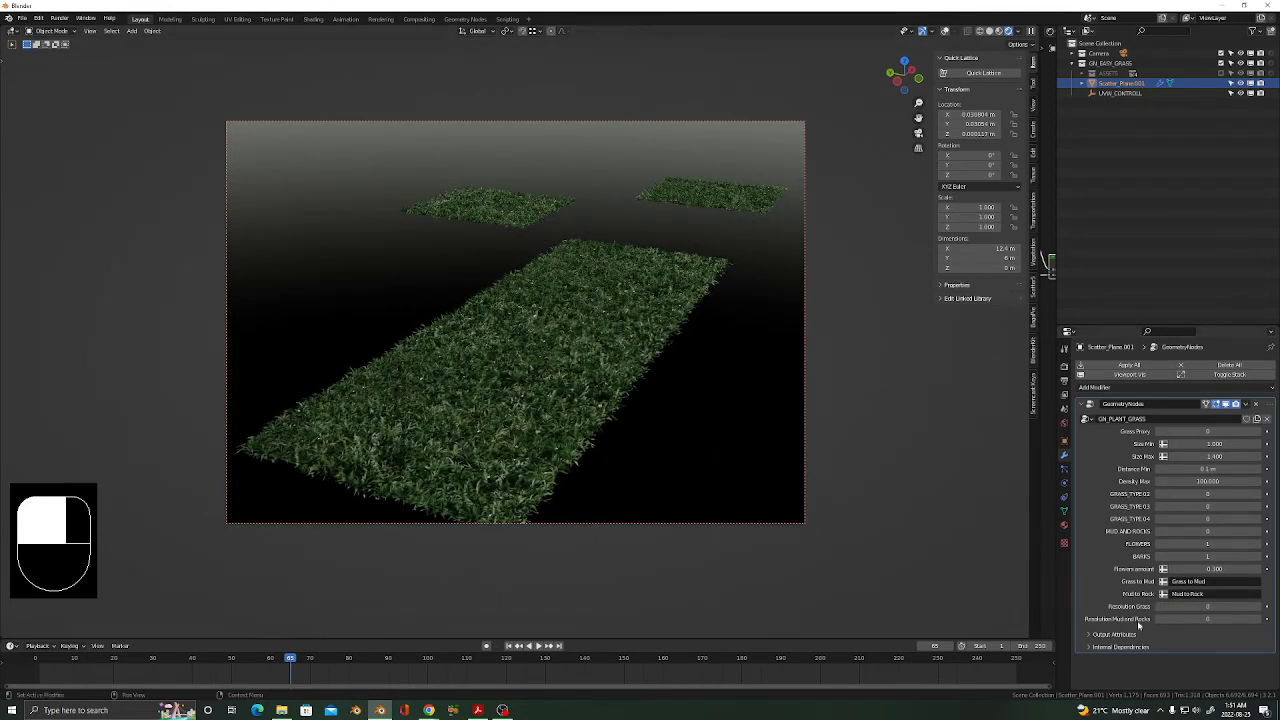
pyautogui.click(1264, 607)
pyautogui.moveTo(1201, 482); pyautogui.dragTo(1230, 482)
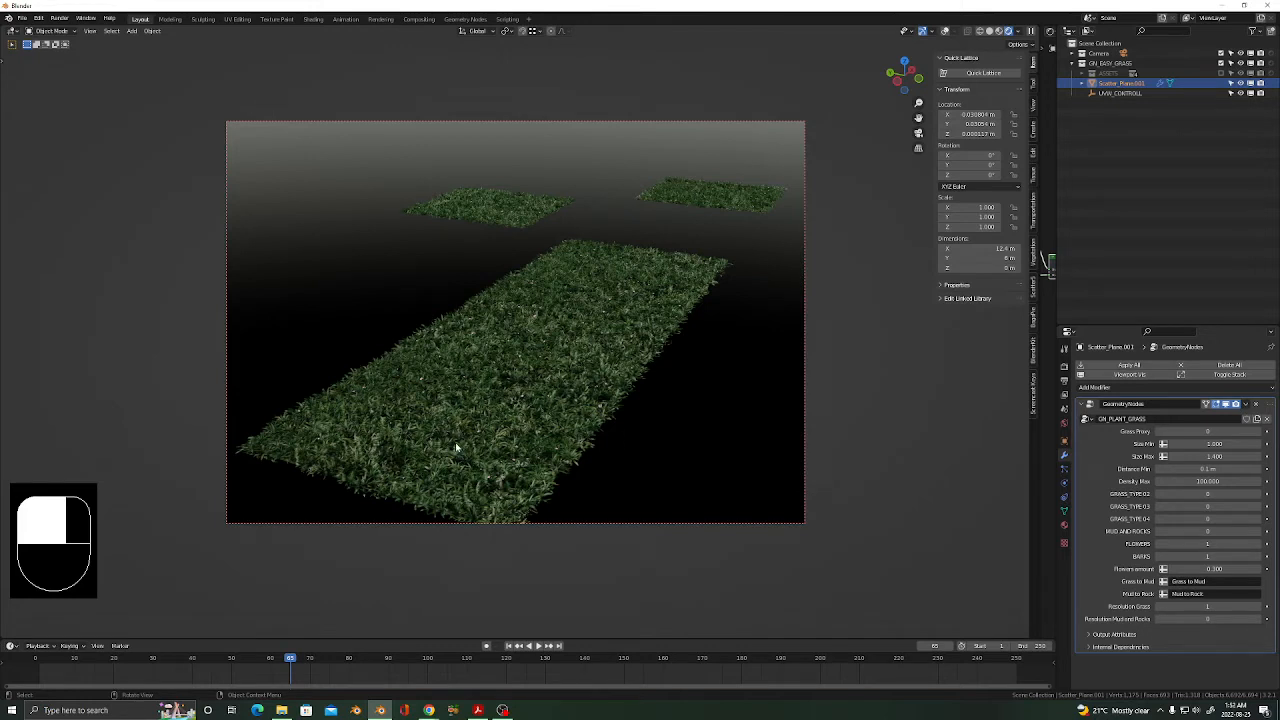
# Reveal a Shader Editor to the right of the 3D viewport.
pyautogui.scroll(-1, 457, 443)
pyautogui.keyDown('shift'); pyautogui.moveTo(494, 423); pyautogui.dragTo(491, 400, button='middle'); pyautogui.keyUp('shift')
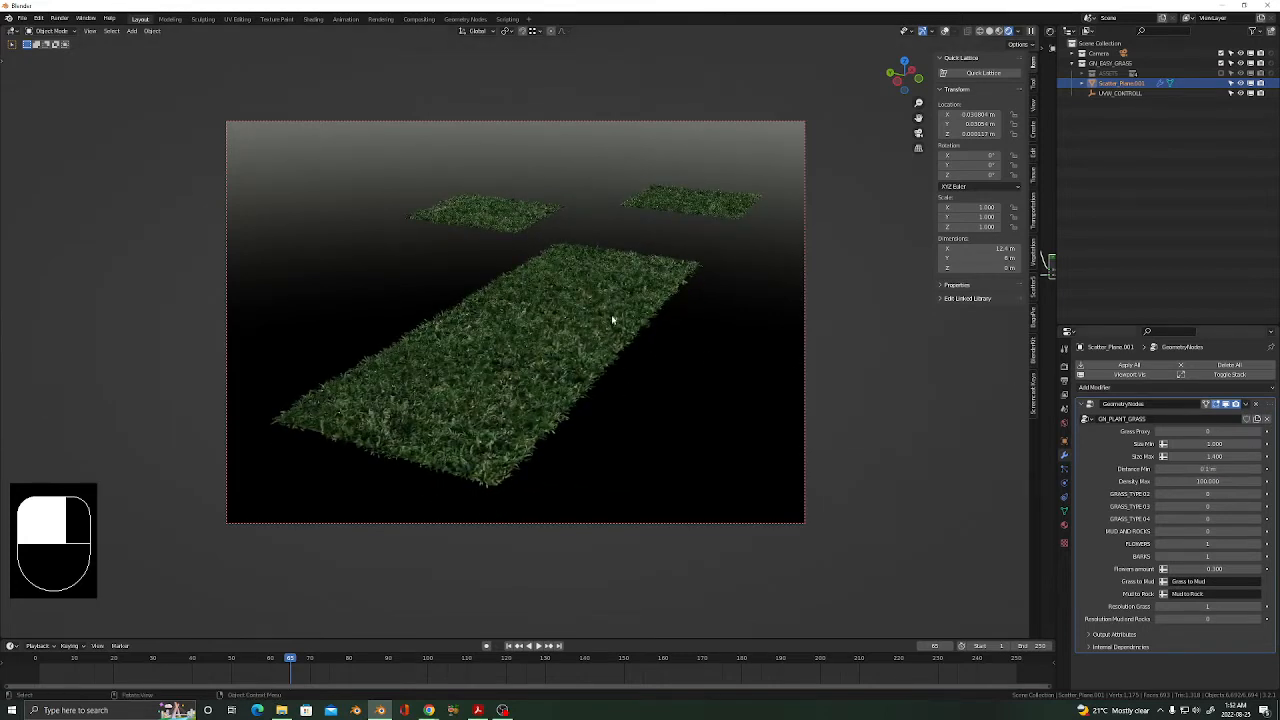
pyautogui.moveTo(1042, 262); pyautogui.dragTo(677, 262)
# Frame all ground-material nodes, show the Material tab, and put Scatter_Plane.001 into Edit Mode.
pyautogui.press('Home')
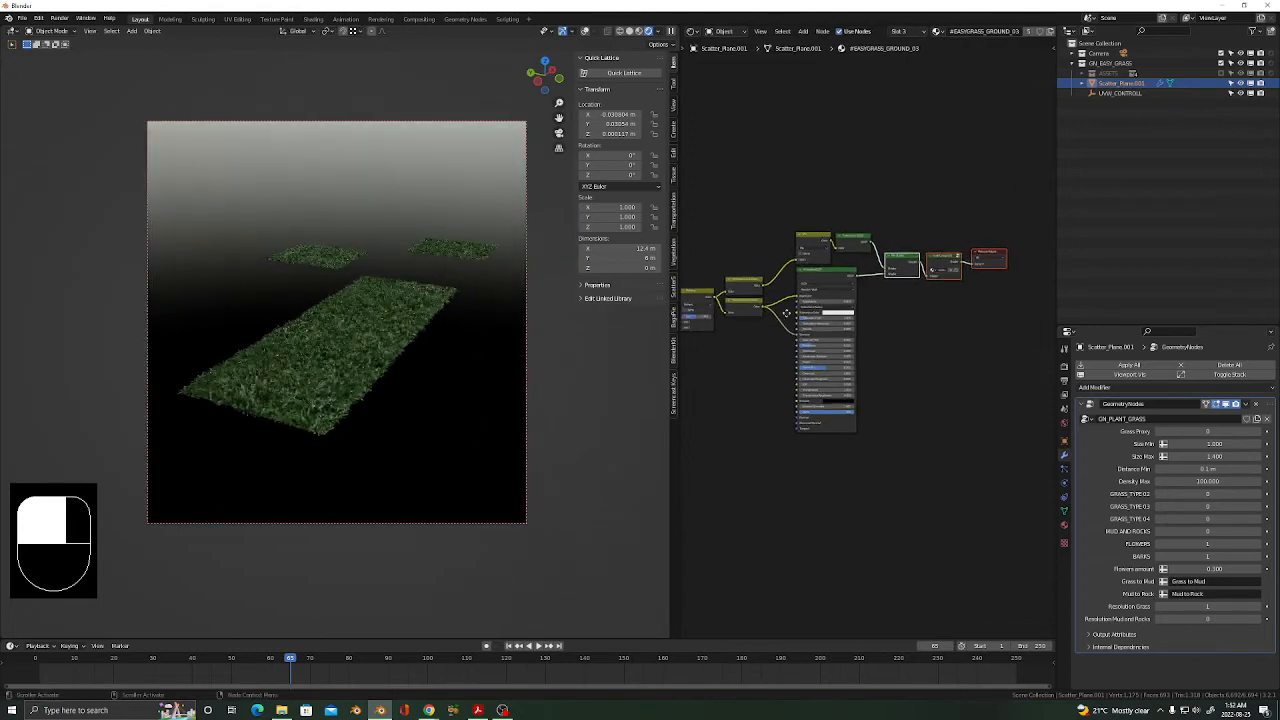
pyautogui.click(1063, 527)
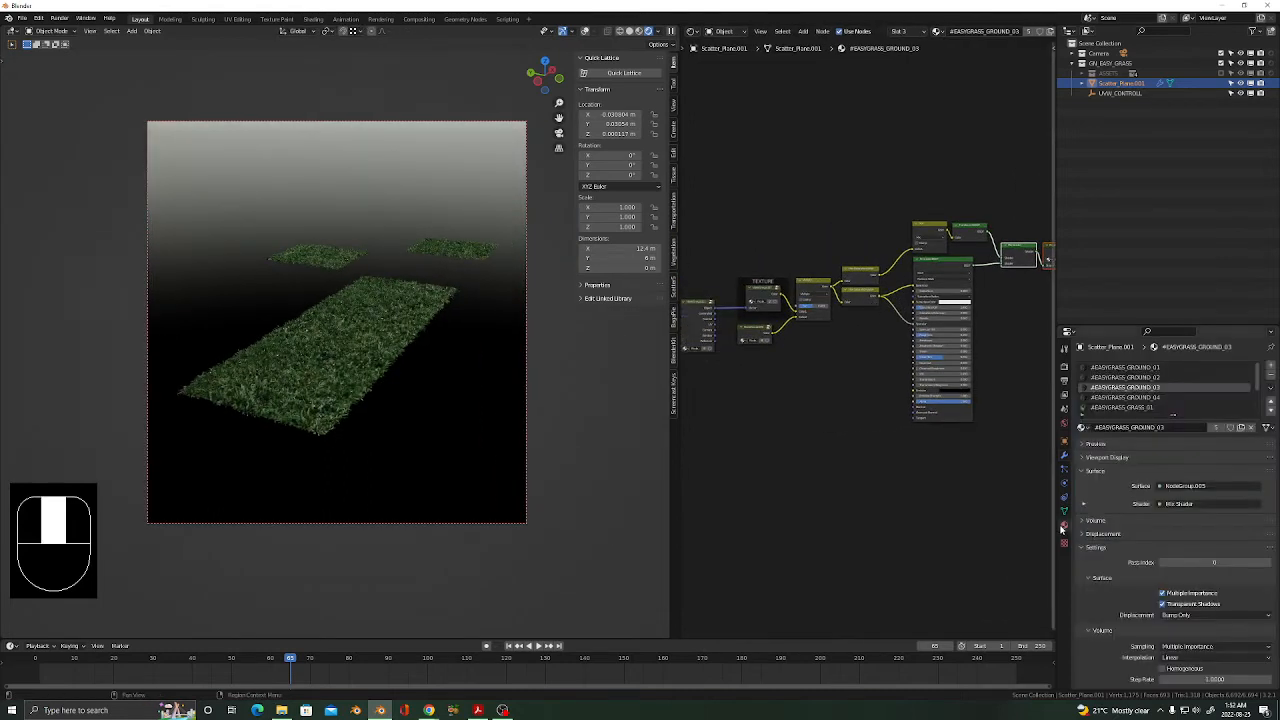
pyautogui.click(325, 356)
pyautogui.press('Tab')
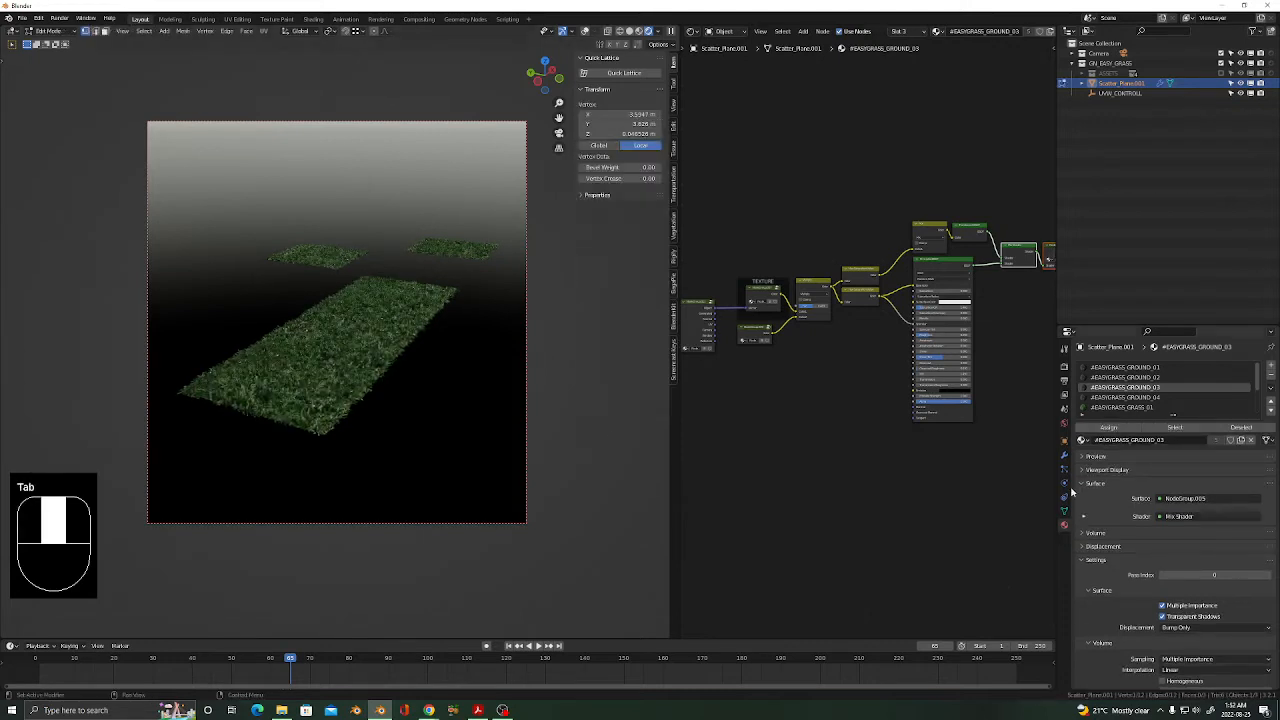
# Turn on Grass Proxy, set BARKS to 0, and switch to Solid shading with overlays on.
pyautogui.click(1064, 455)
pyautogui.click(1261, 432)
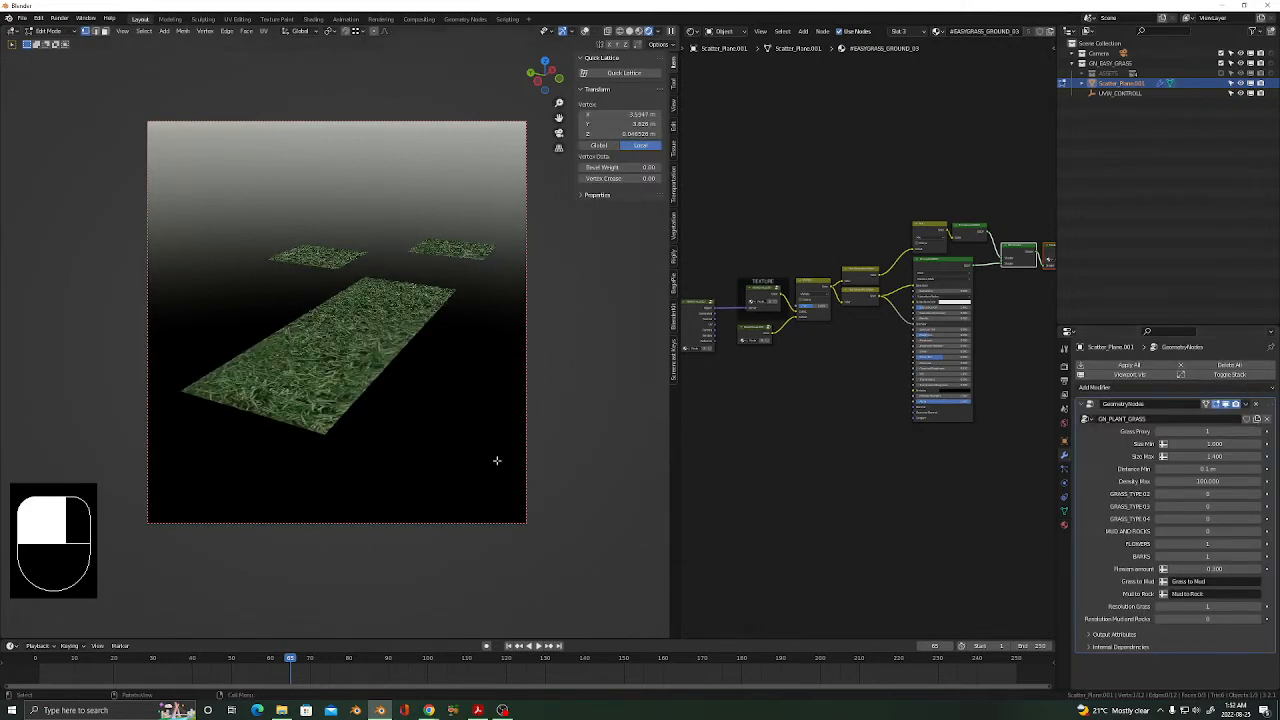
pyautogui.click(621, 32)
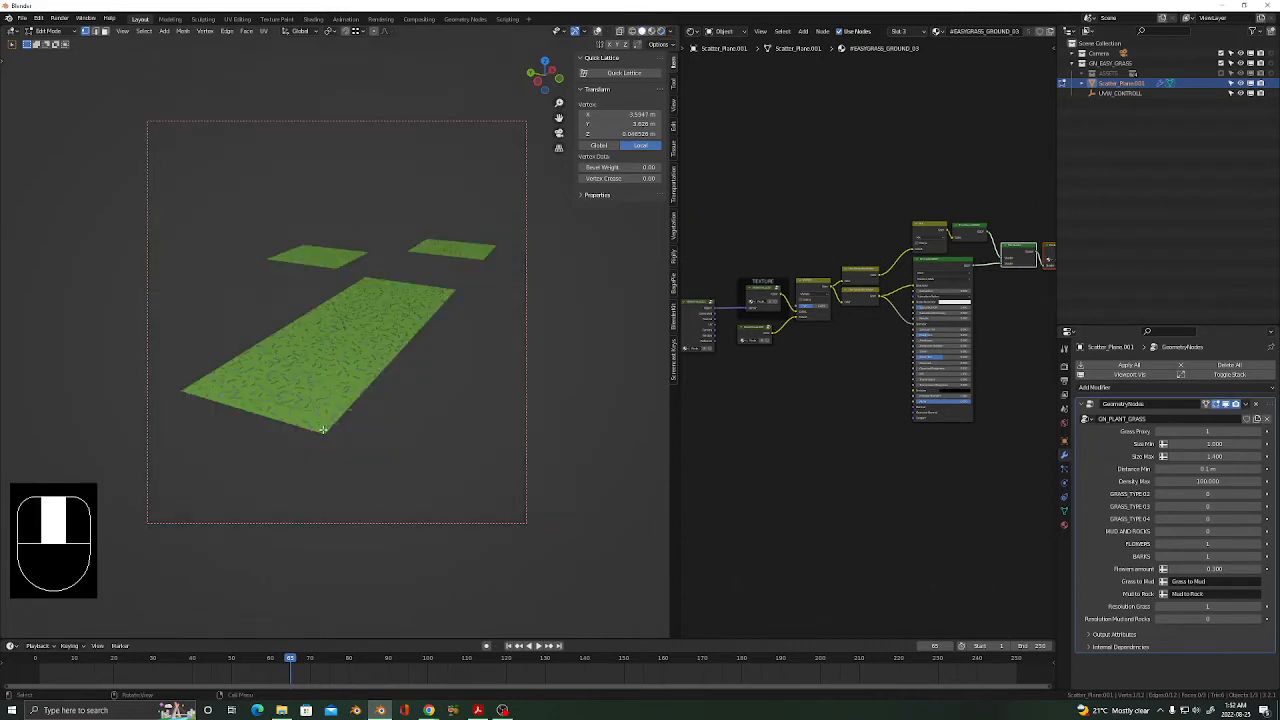
pyautogui.press('l')
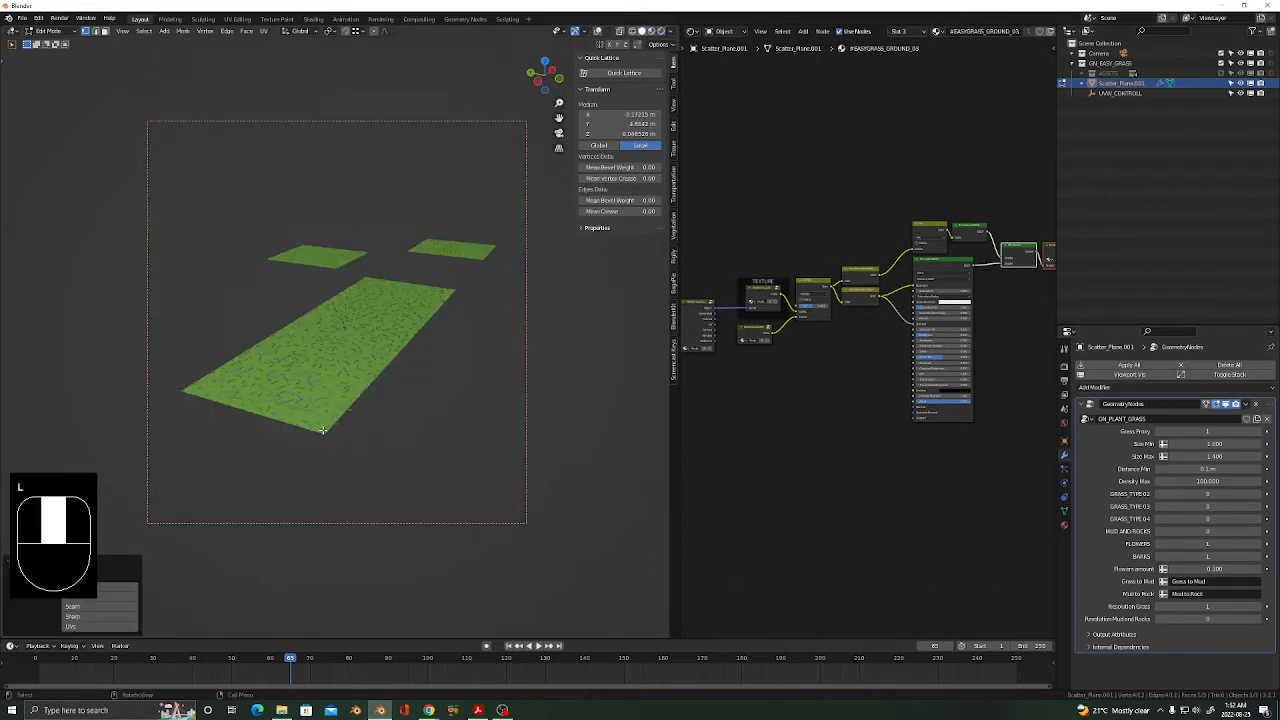
pyautogui.click(598, 31)
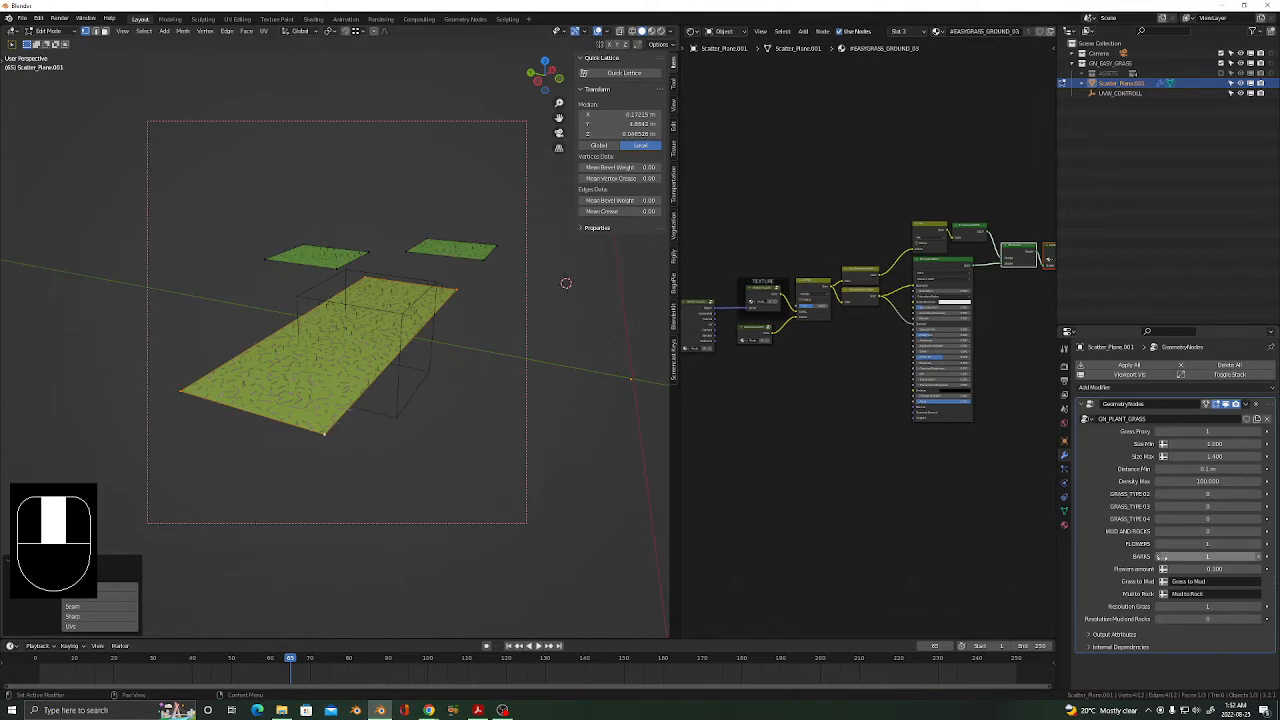
pyautogui.click(1160, 557)
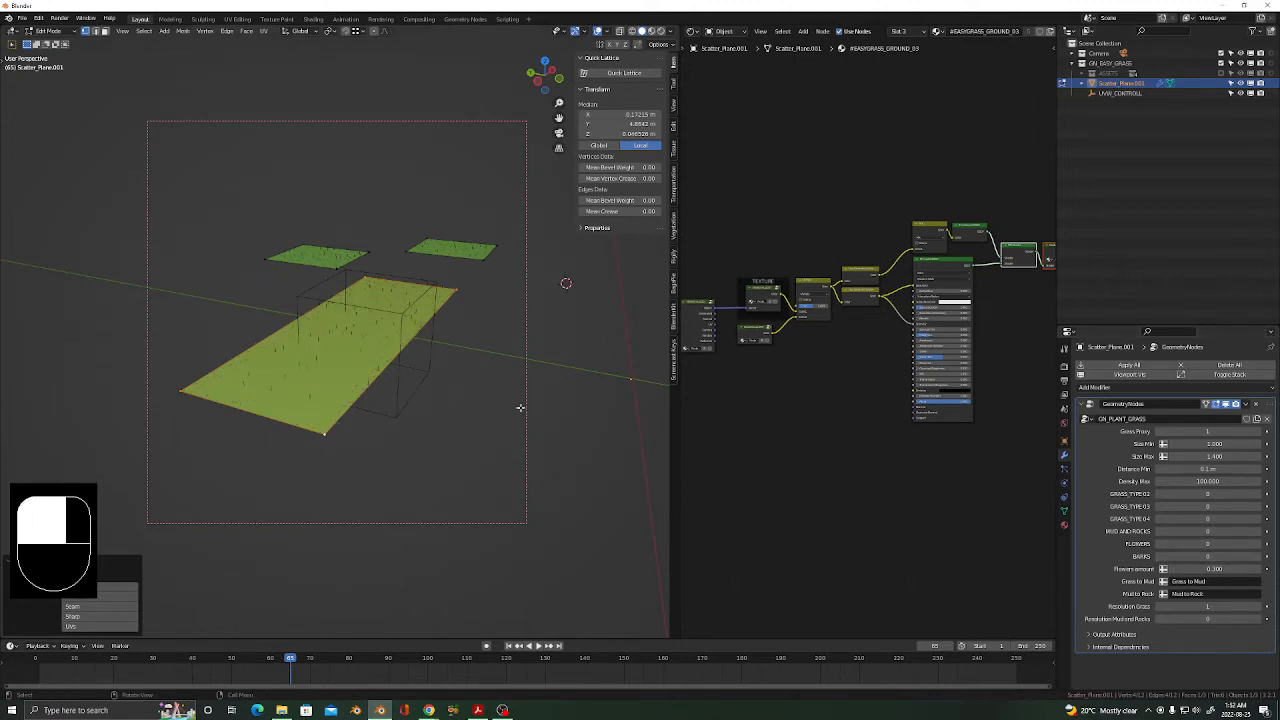
pyautogui.press('q')
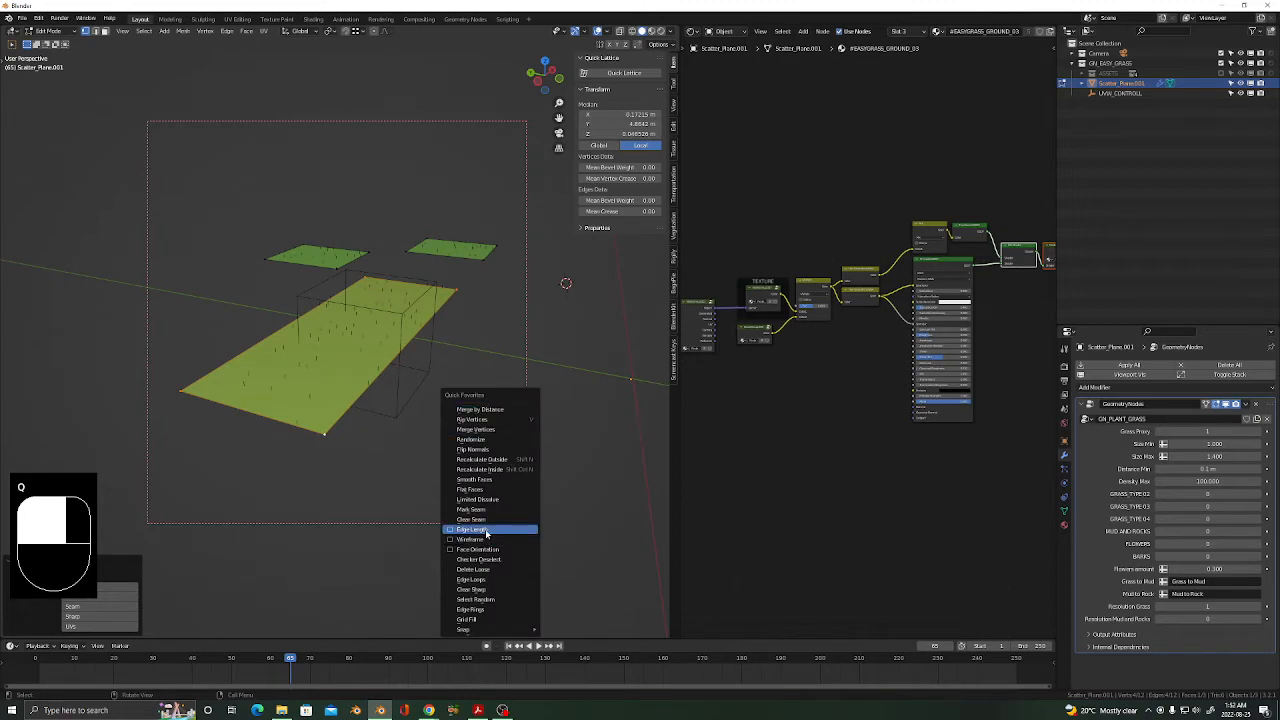
# Scale up the main grass plane and delete the two small square patches.
pyautogui.press('s')
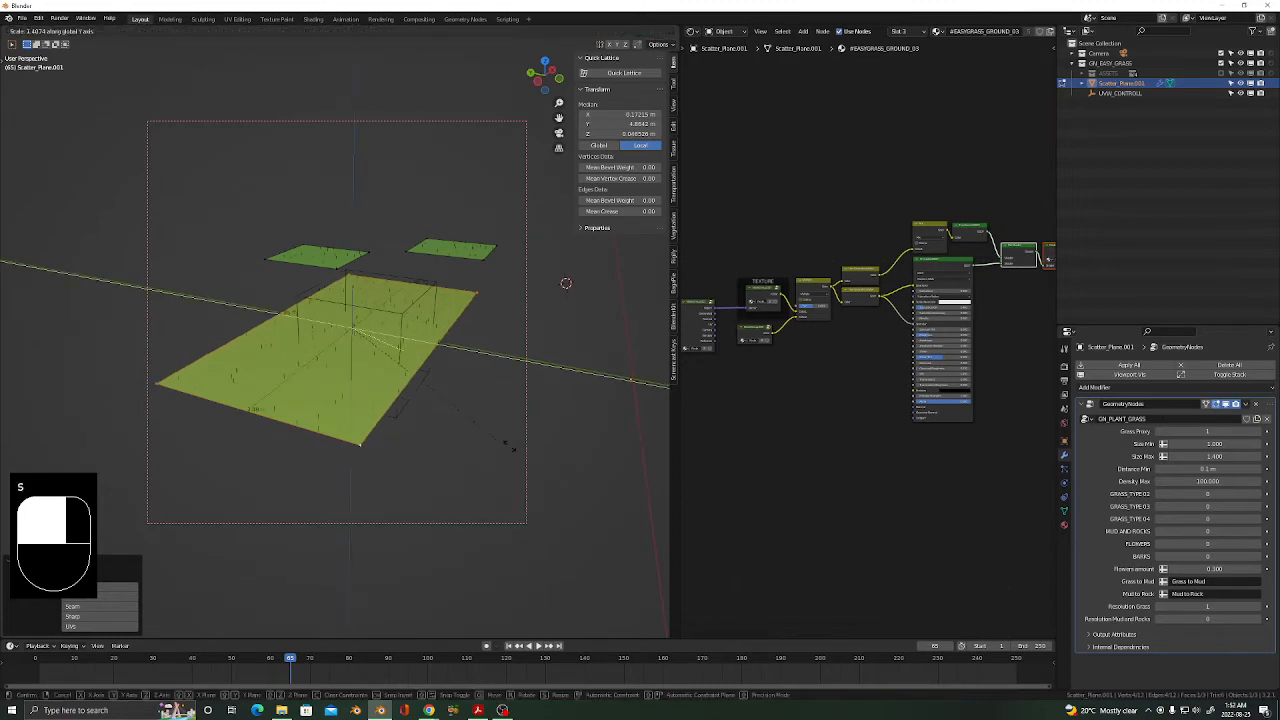
pyautogui.click(300, 507)
pyautogui.scroll(-4, 302, 505)
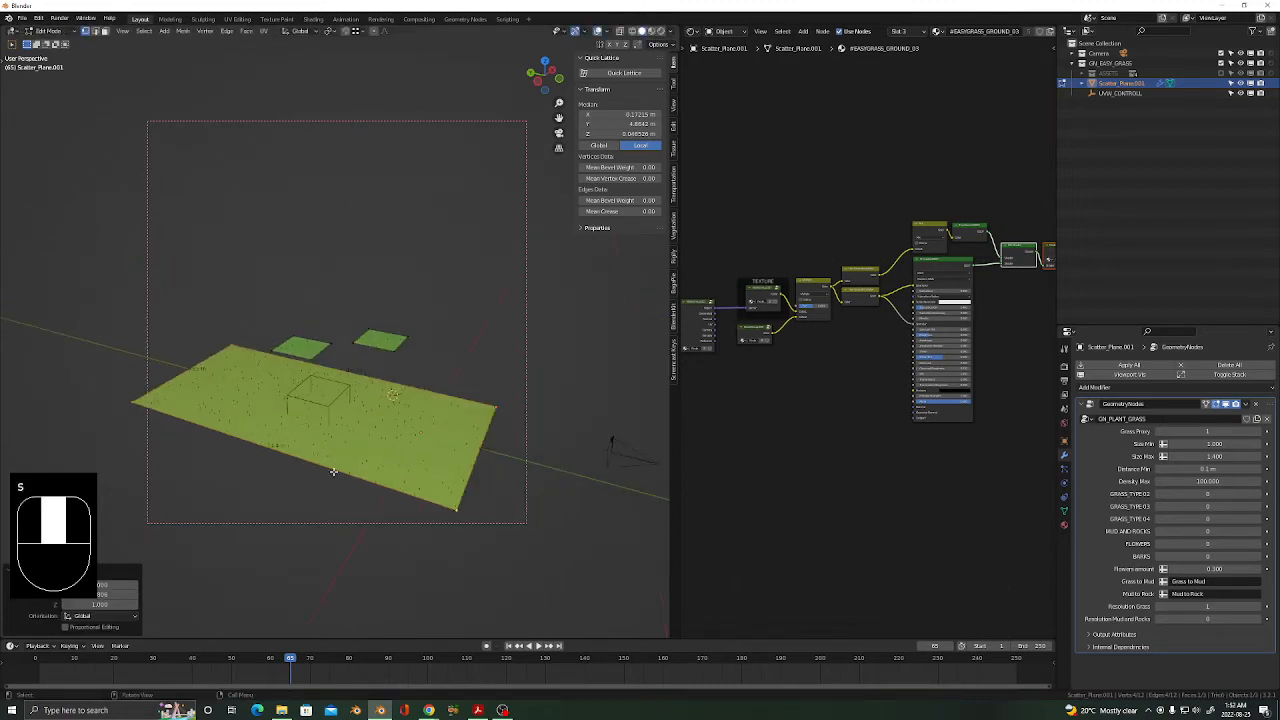
pyautogui.keyDown('shift'); pyautogui.moveTo(337, 476); pyautogui.dragTo(266, 422, button='middle'); pyautogui.keyUp('shift')
pyautogui.moveTo(391, 255); pyautogui.dragTo(229, 328)
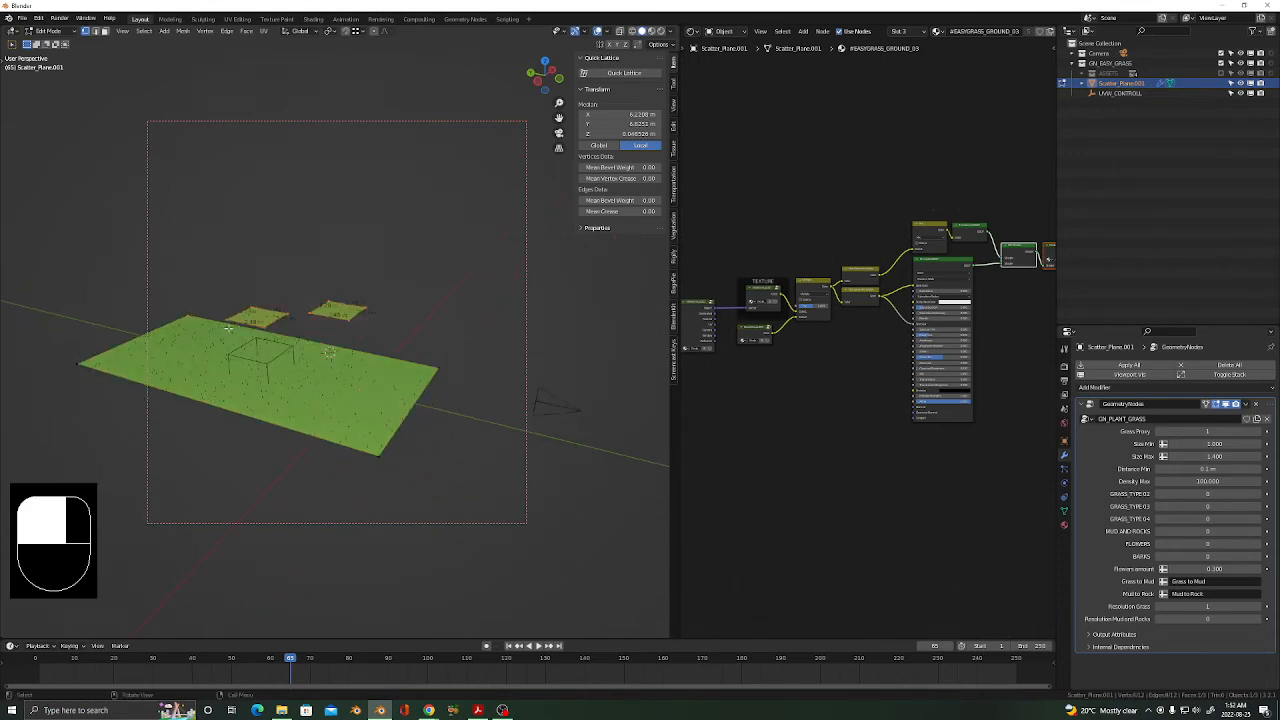
pyautogui.press('x')
pyautogui.click(300, 343)
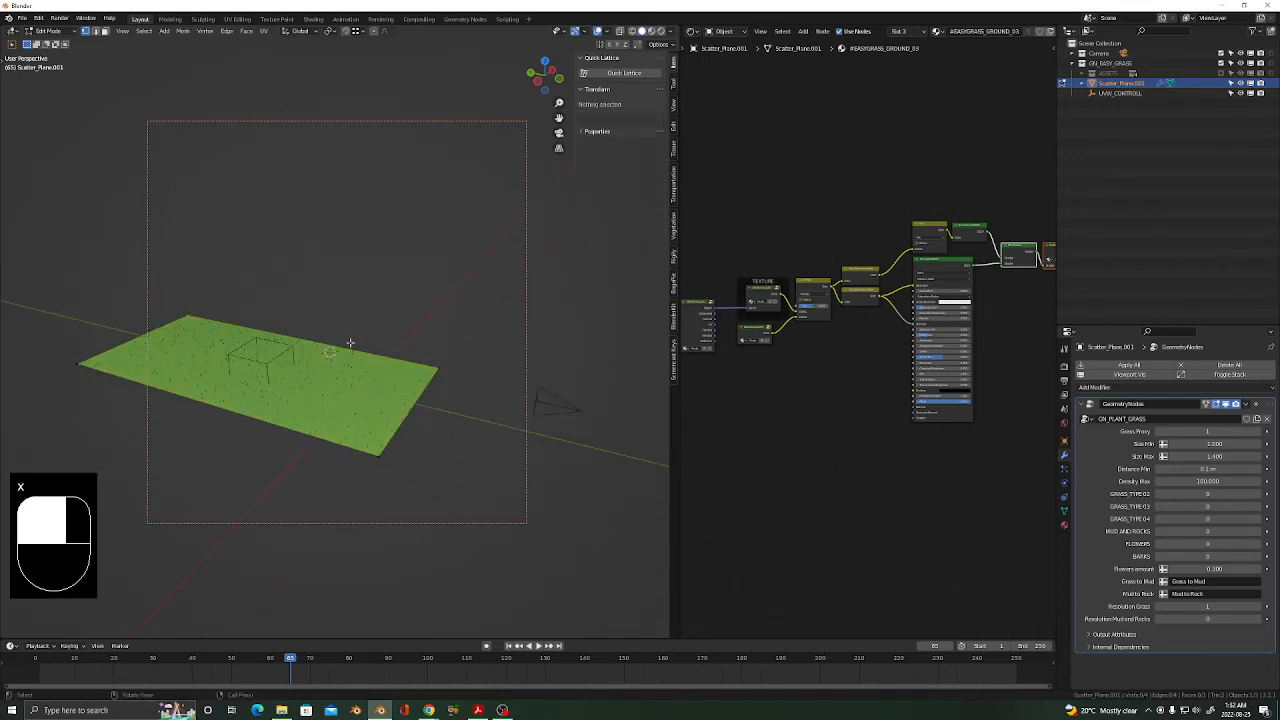
# Stretch the large grass plane along the Y axis in two scaling passes.
pyautogui.moveTo(505, 265); pyautogui.dragTo(250, 423)
pyautogui.moveTo(176, 402); pyautogui.dragTo(434, 440, button='middle')
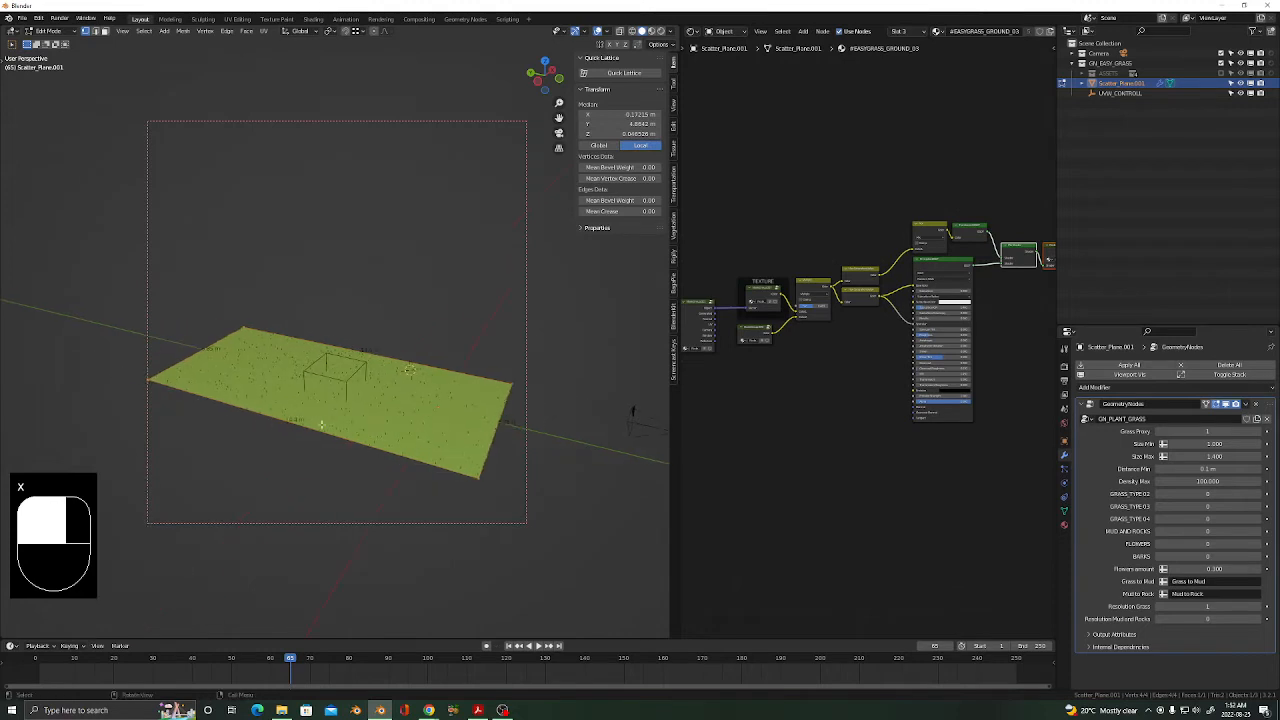
pyautogui.press('s')
pyautogui.press('y')
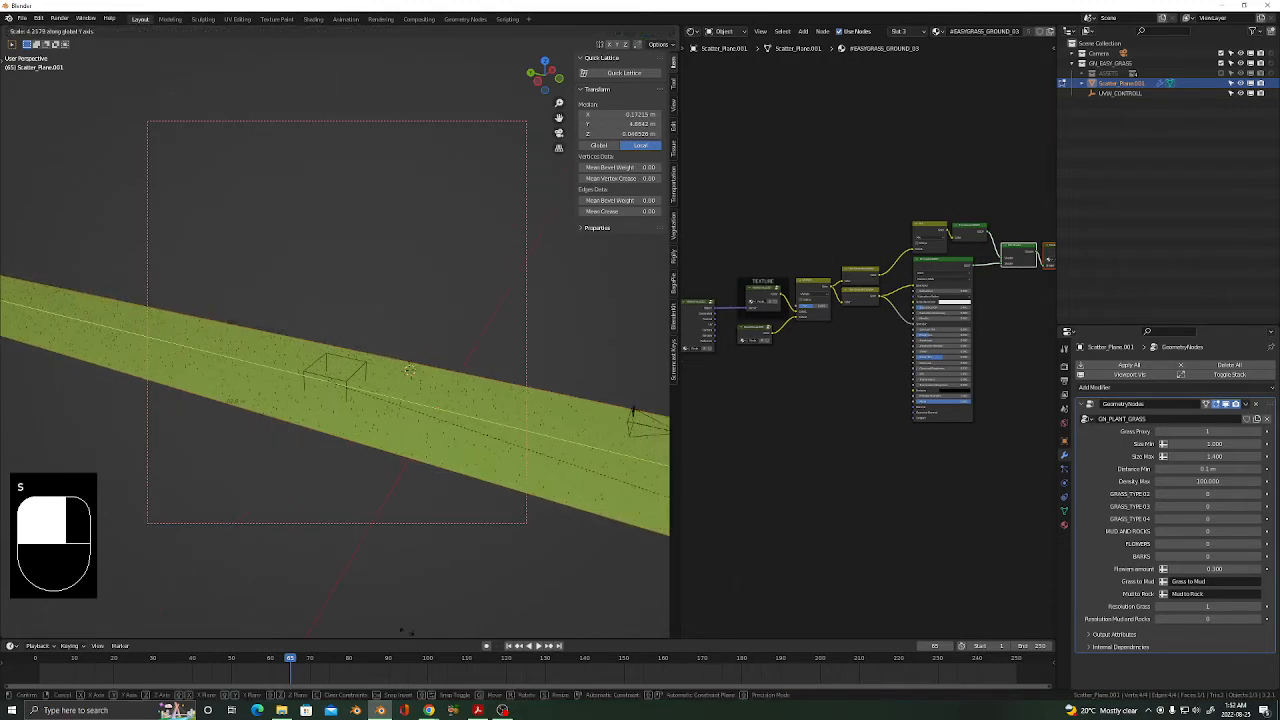
pyautogui.click(434, 31)
pyautogui.scroll(-5, 352, 322)
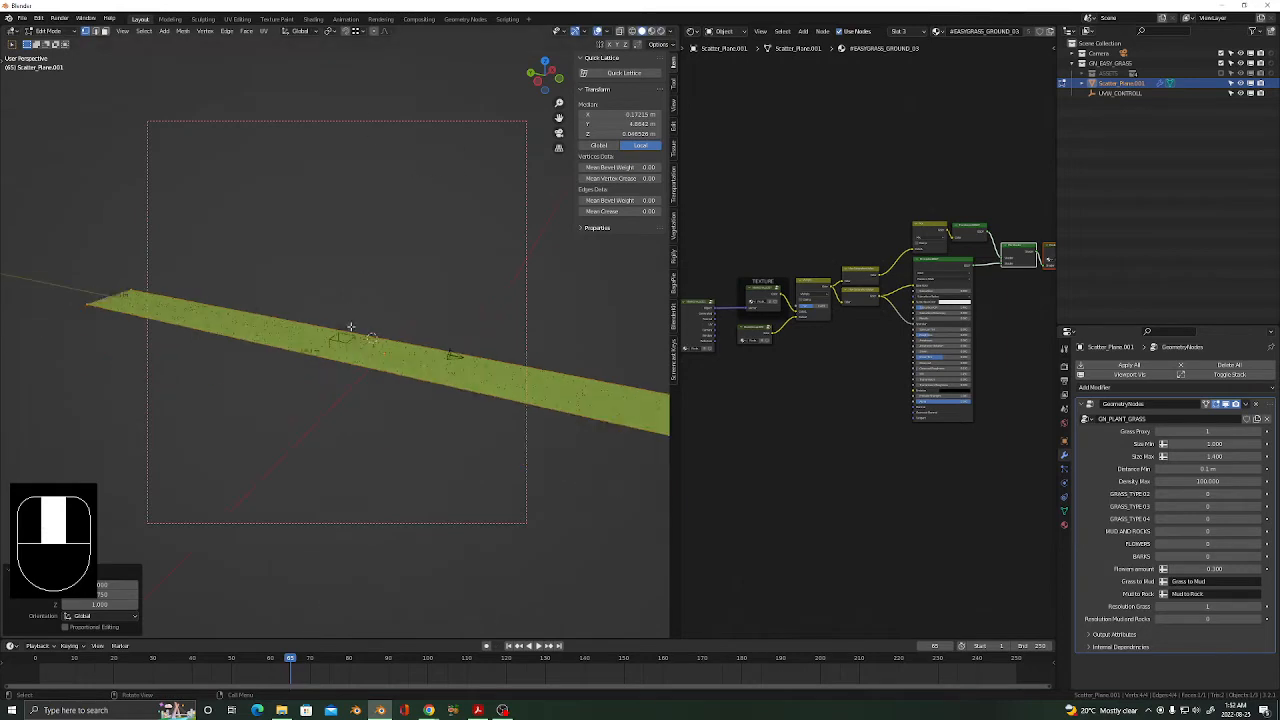
pyautogui.keyDown('shift'); pyautogui.moveTo(372, 388); pyautogui.dragTo(198, 361, button='middle'); pyautogui.keyUp('shift')
pyautogui.press('s')
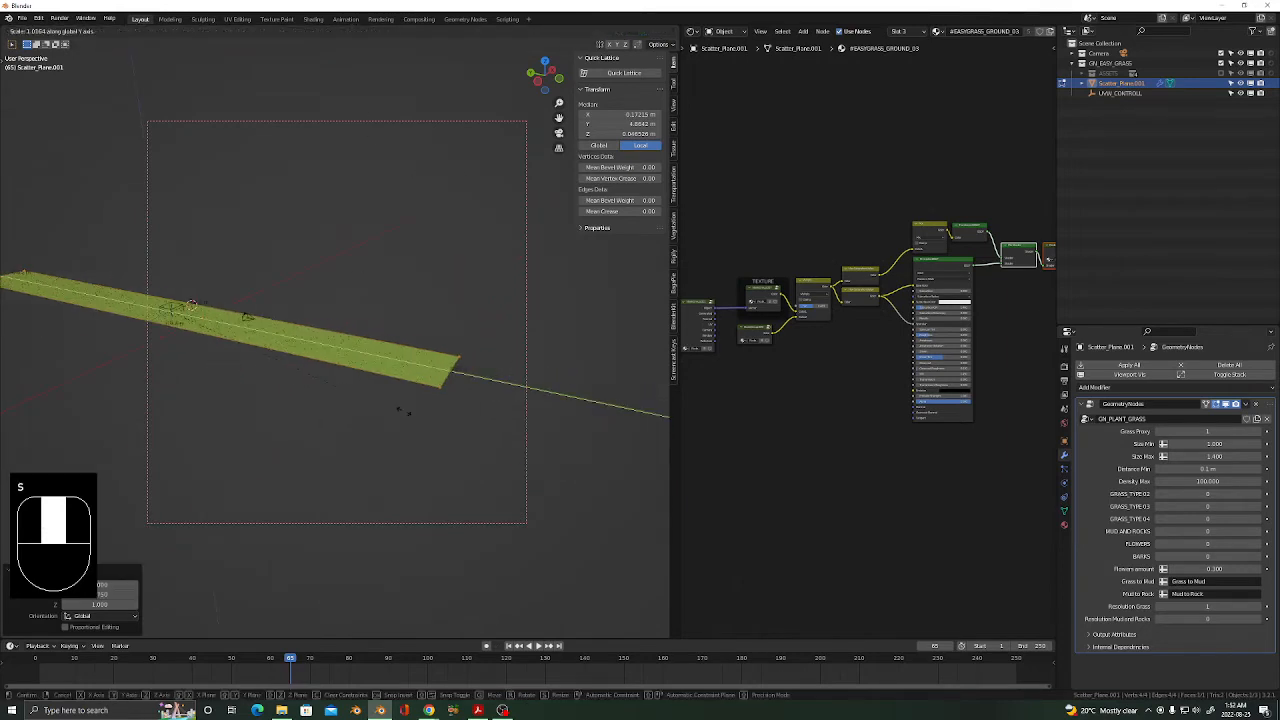
pyautogui.press('y')
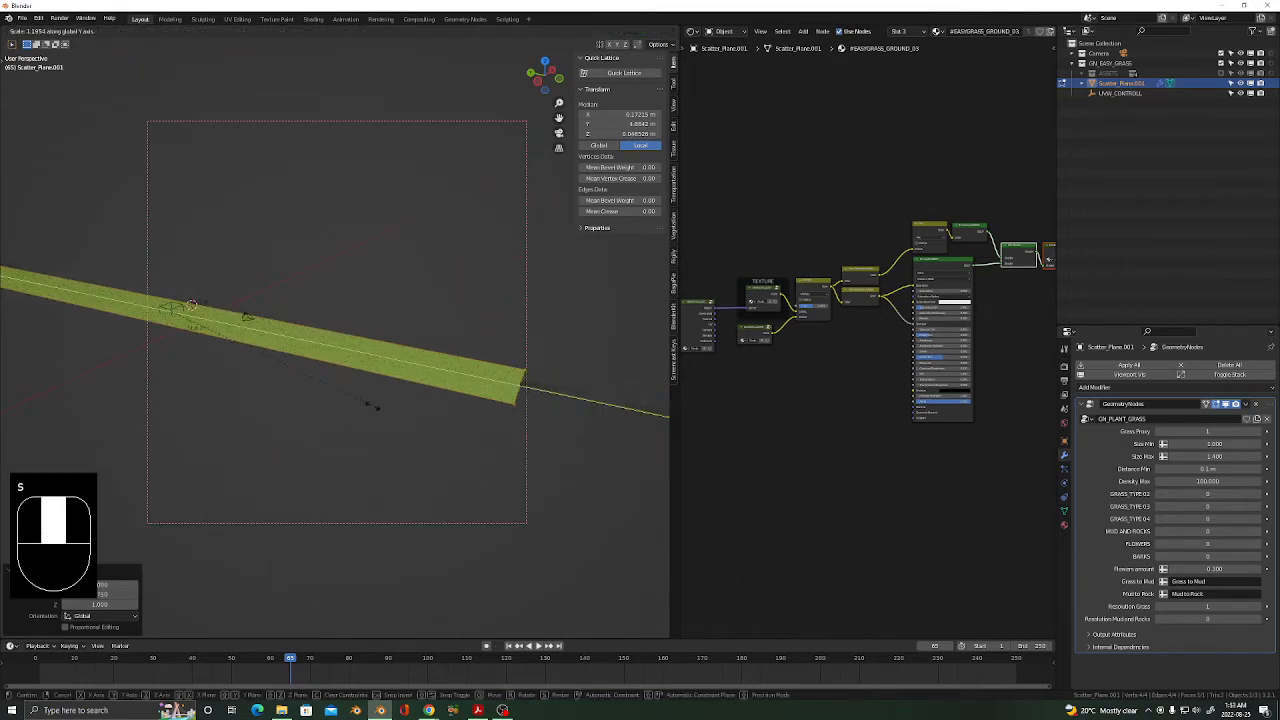
pyautogui.click(348, 404)
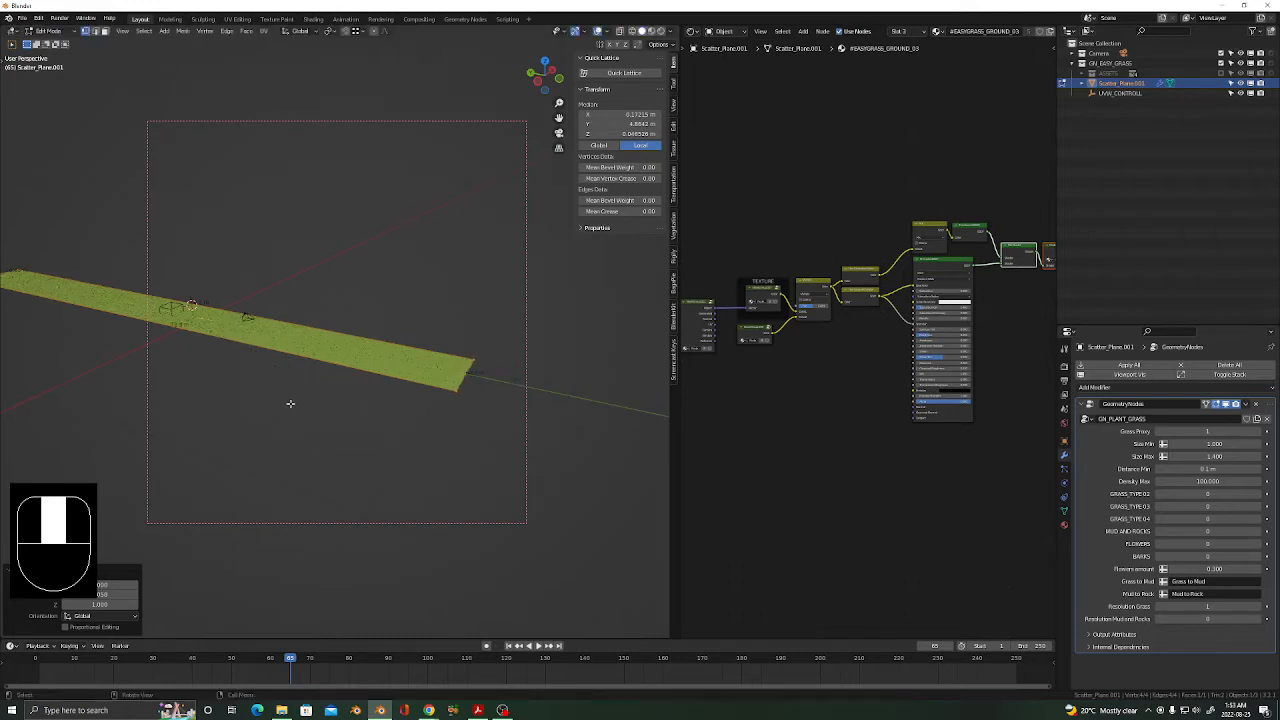
# Widen the grass plane along the X axis in two scaling passes.
pyautogui.press('s')
pyautogui.press('x')
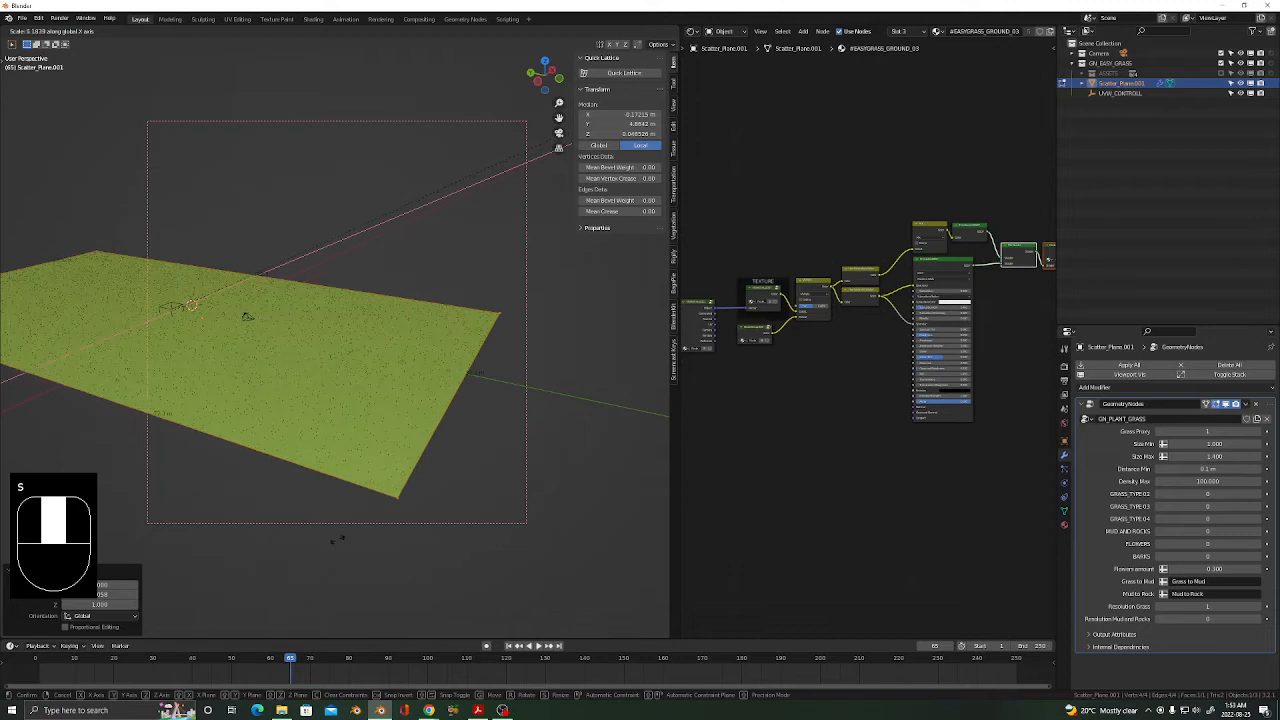
pyautogui.click(340, 532)
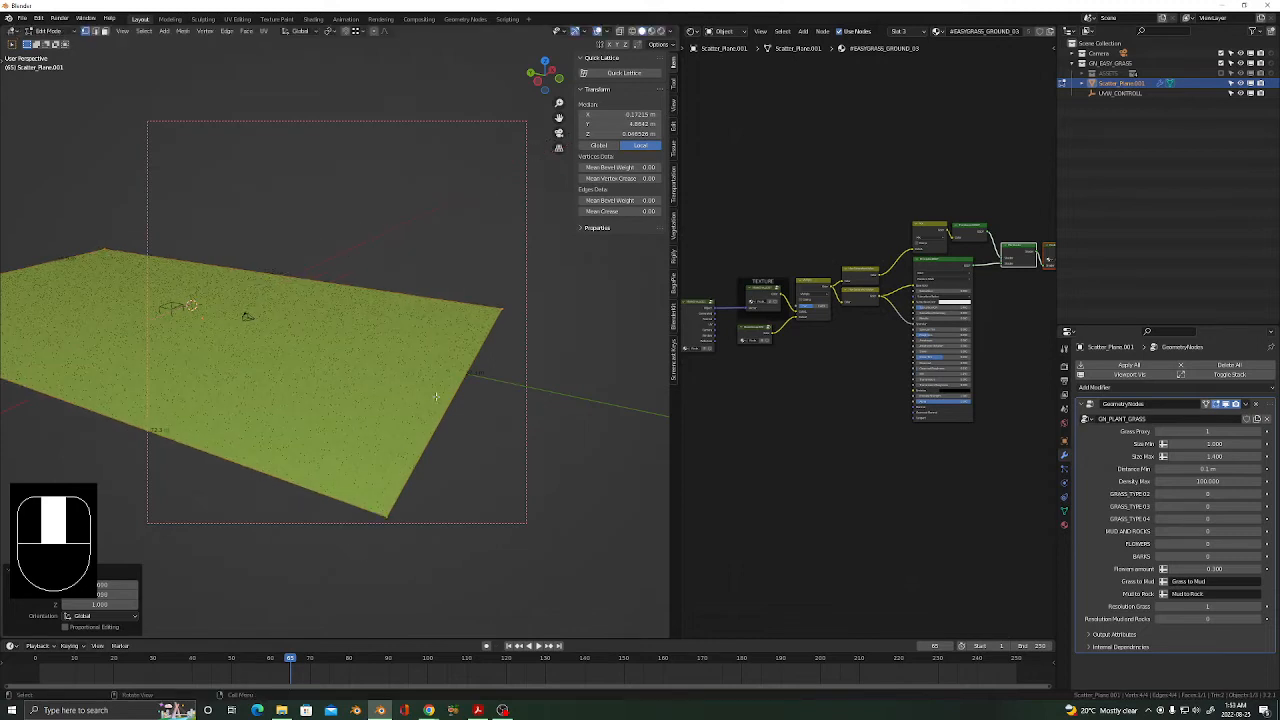
pyautogui.moveTo(435, 397); pyautogui.dragTo(474, 410, button='middle')
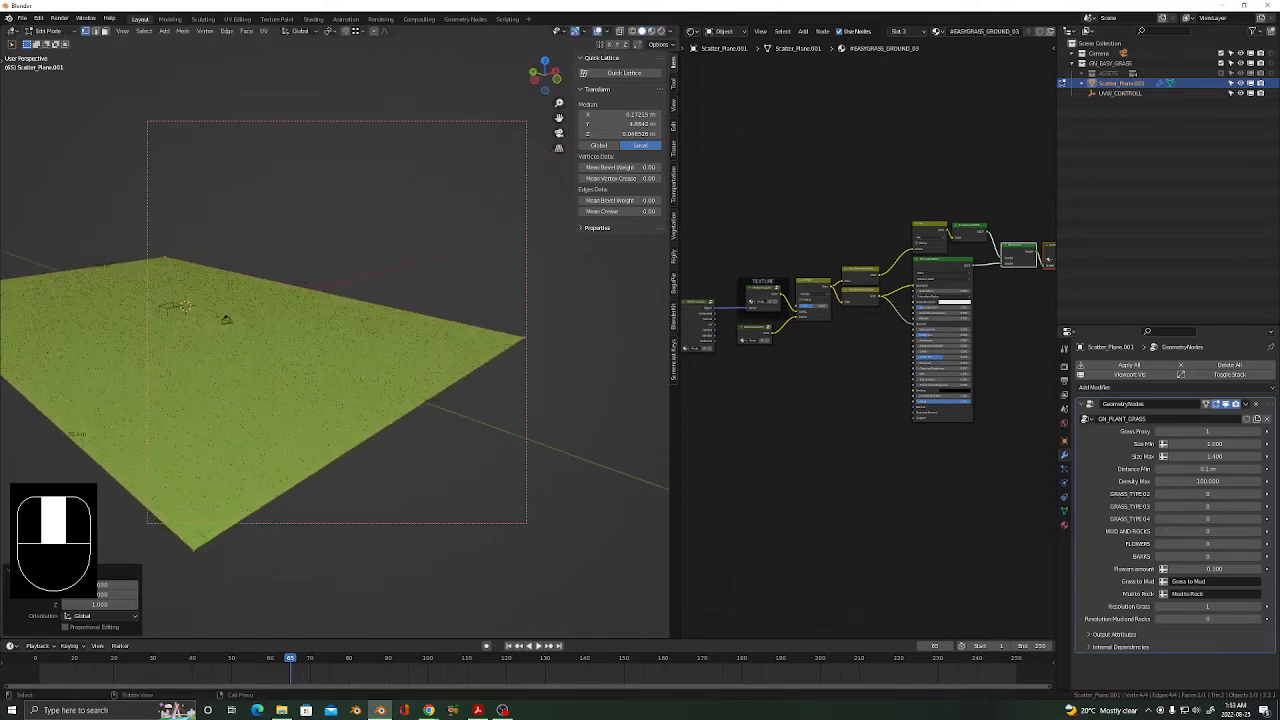
pyautogui.press('s')
pyautogui.press('x')
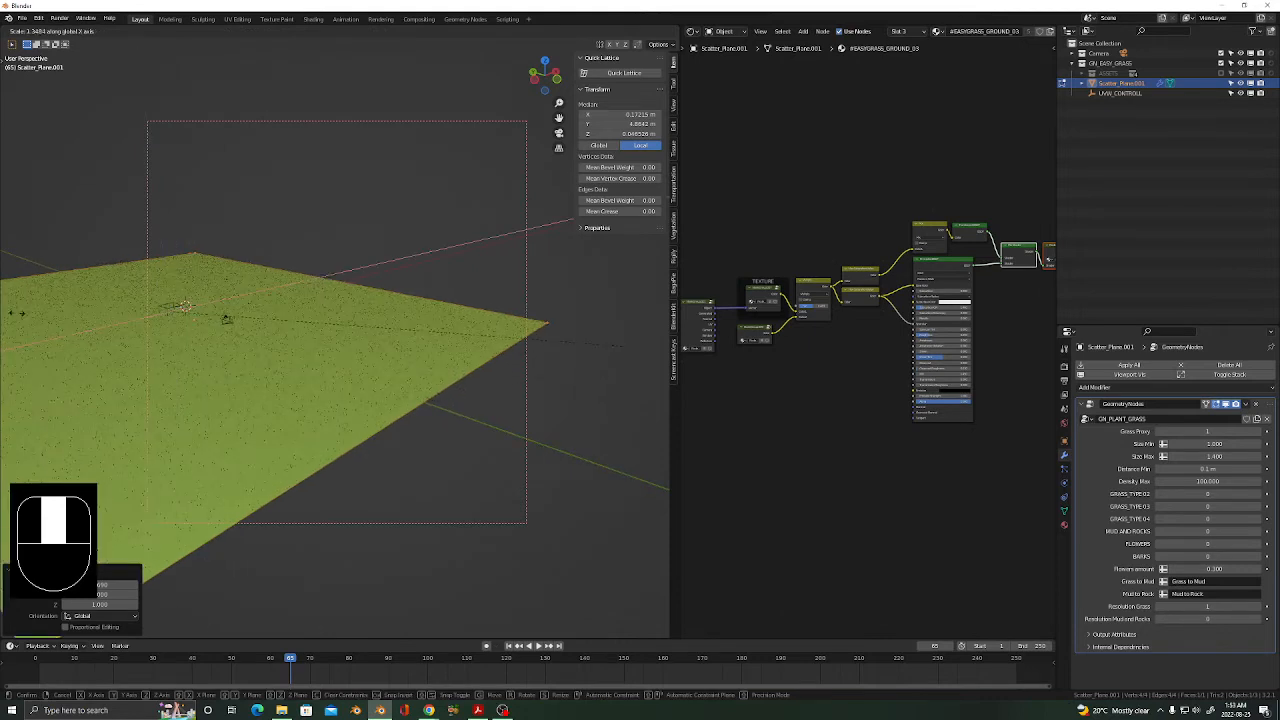
pyautogui.click(62, 288)
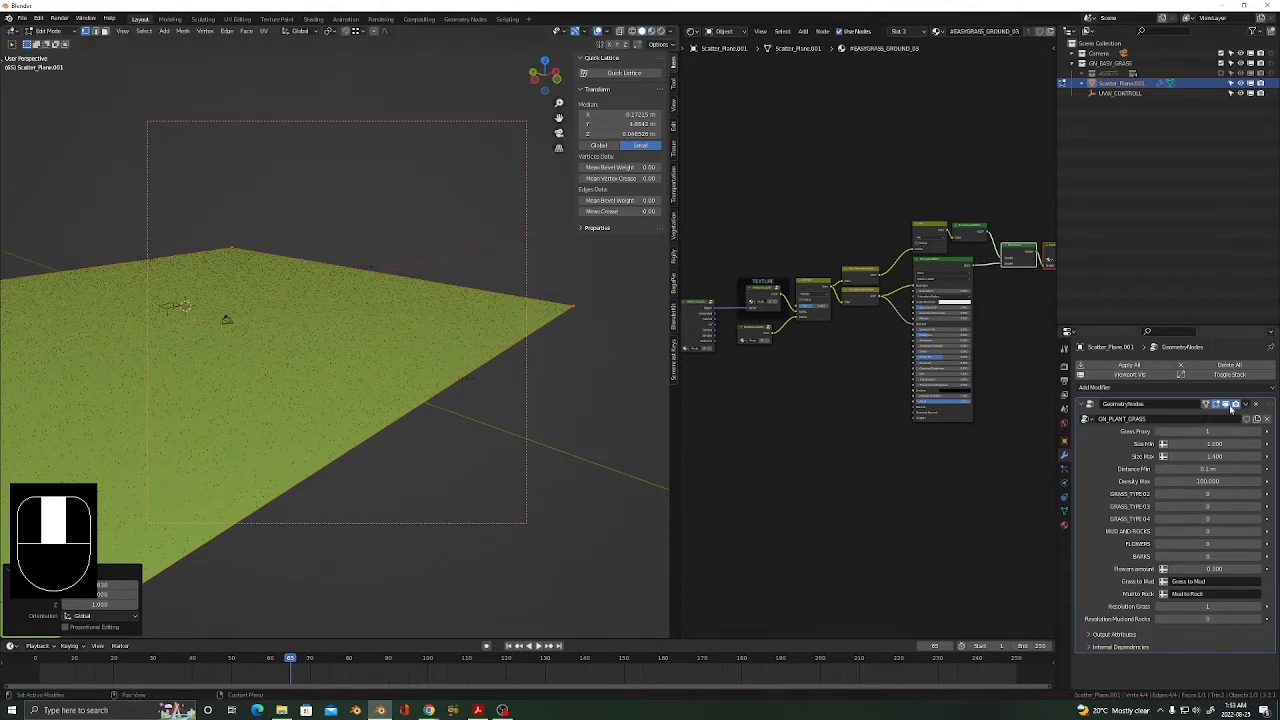
# Hide the grass scatter preview and widen the plane further along X into a square field.
pyautogui.click(1227, 405)
pyautogui.click(1226, 405)
pyautogui.keyDown('shift'); pyautogui.moveTo(271, 423); pyautogui.dragTo(400, 425, button='middle'); pyautogui.keyUp('shift')
pyautogui.scroll(-2, 400, 425)
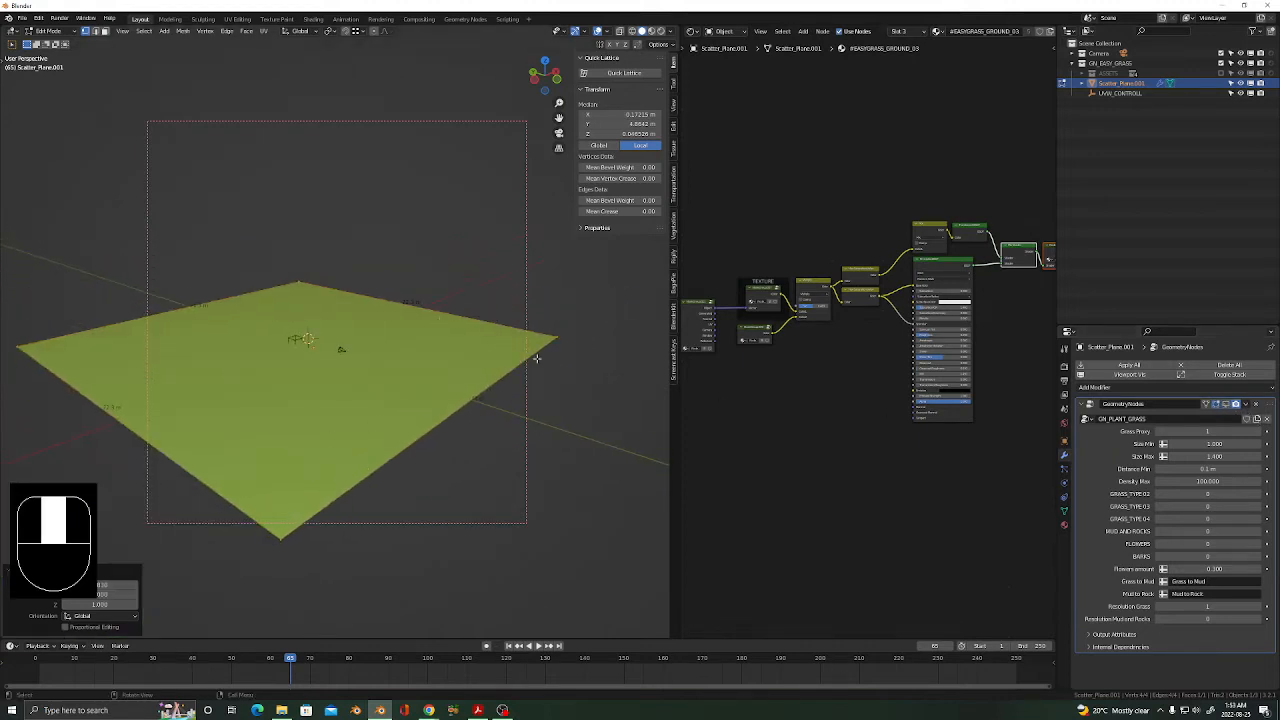
pyautogui.press('s')
pyautogui.press('x')
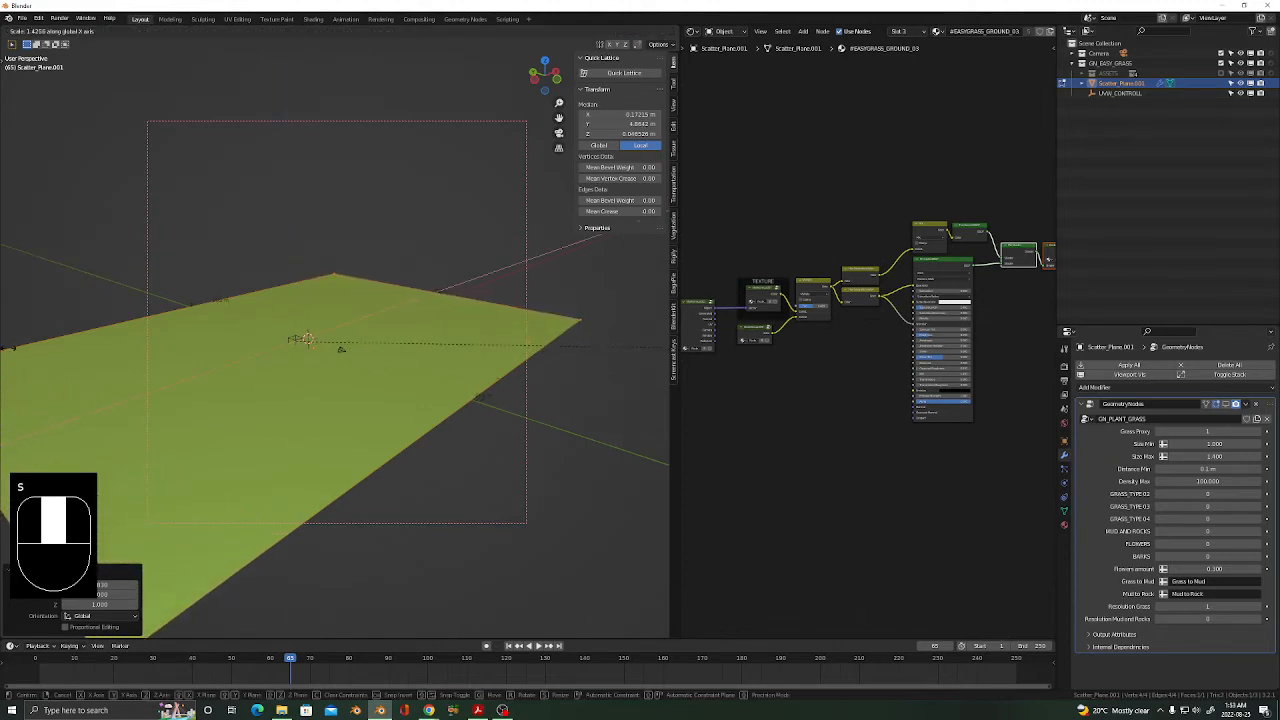
pyautogui.click(8, 351)
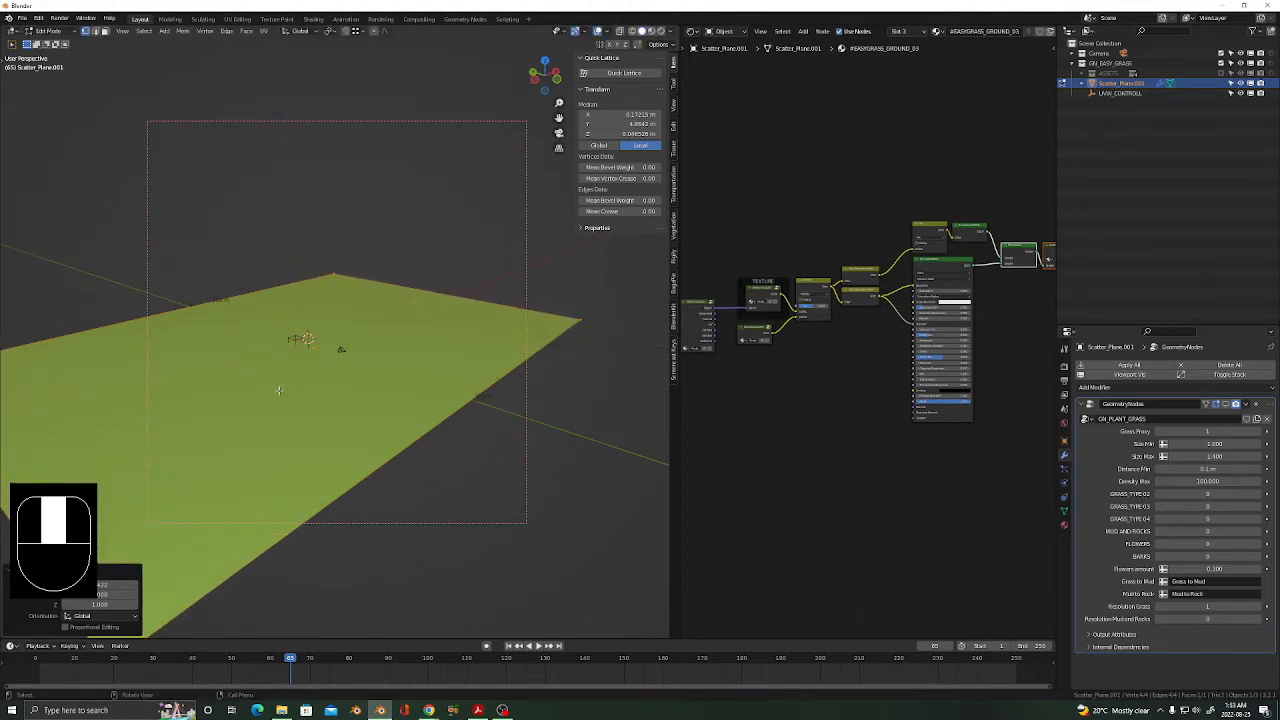
pyautogui.keyDown('shift'); pyautogui.moveTo(253, 362); pyautogui.dragTo(647, 376, button='middle'); pyautogui.keyUp('shift')
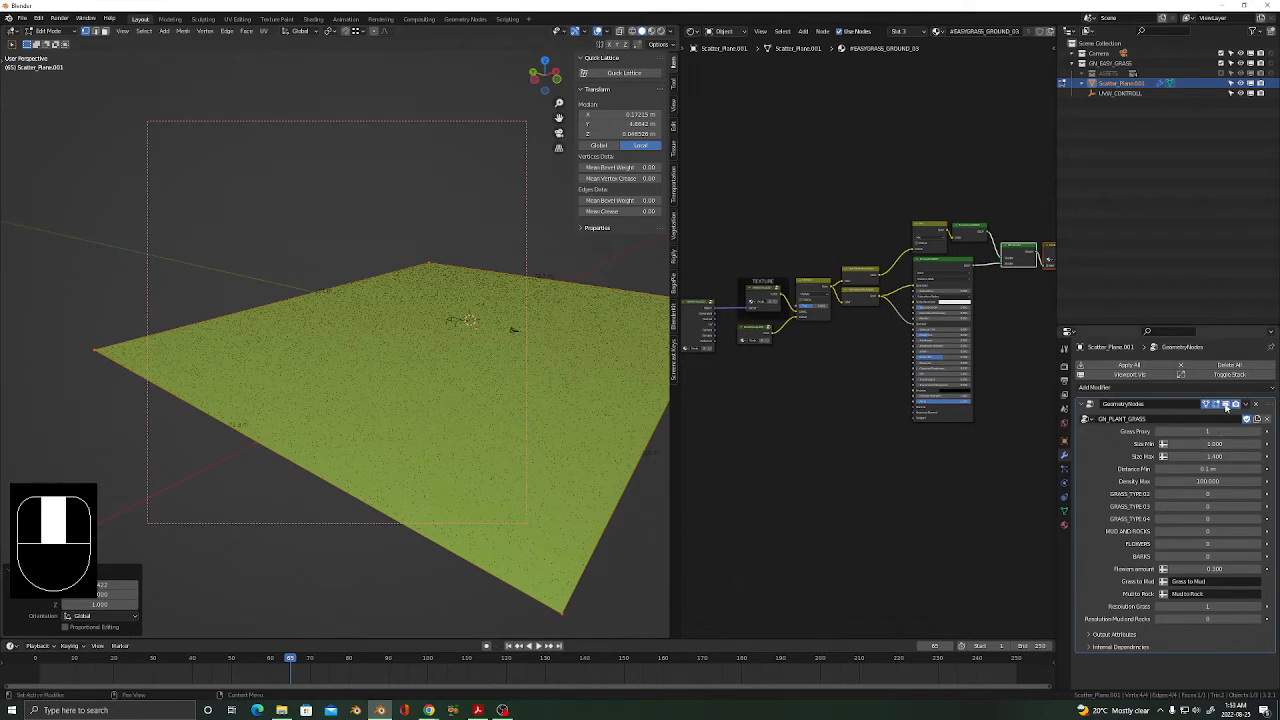
pyautogui.click(1226, 404)
pyautogui.moveTo(479, 483); pyautogui.dragTo(428, 487, button='middle')
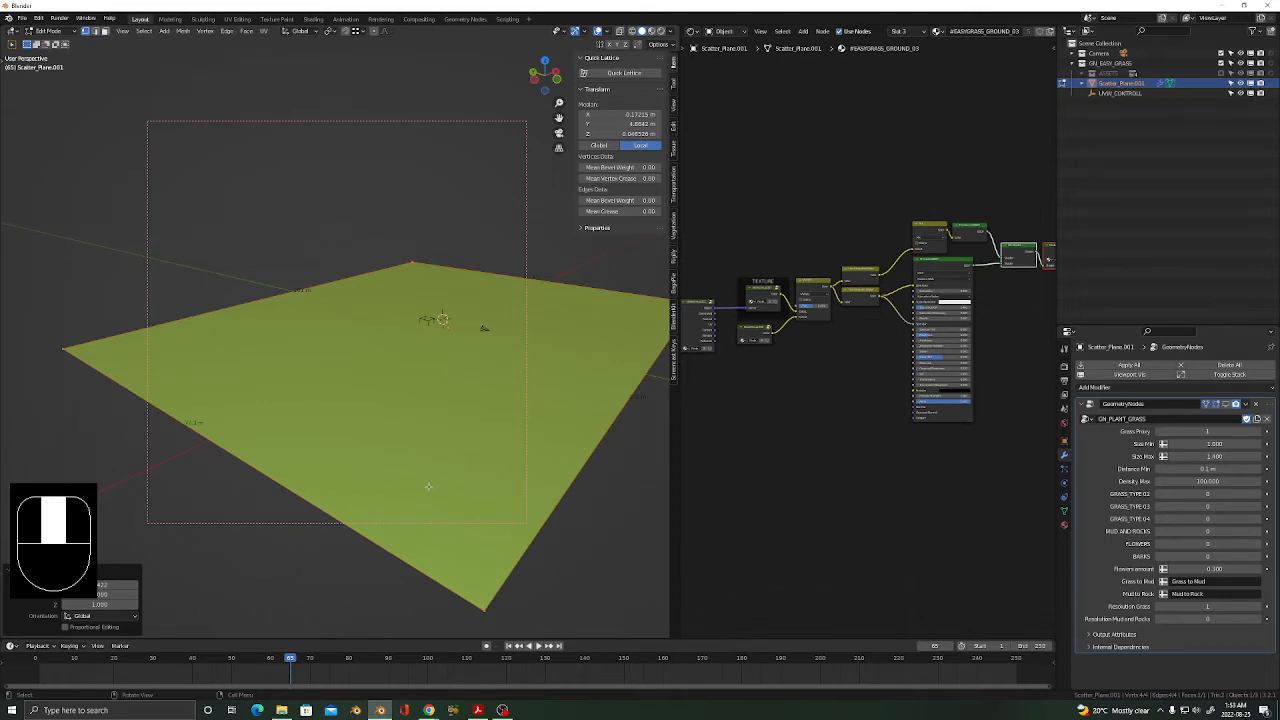
# Preview the grass field in Rendered shading in Object Mode and show its material settings.
pyautogui.press('z')
pyautogui.click(437, 426)
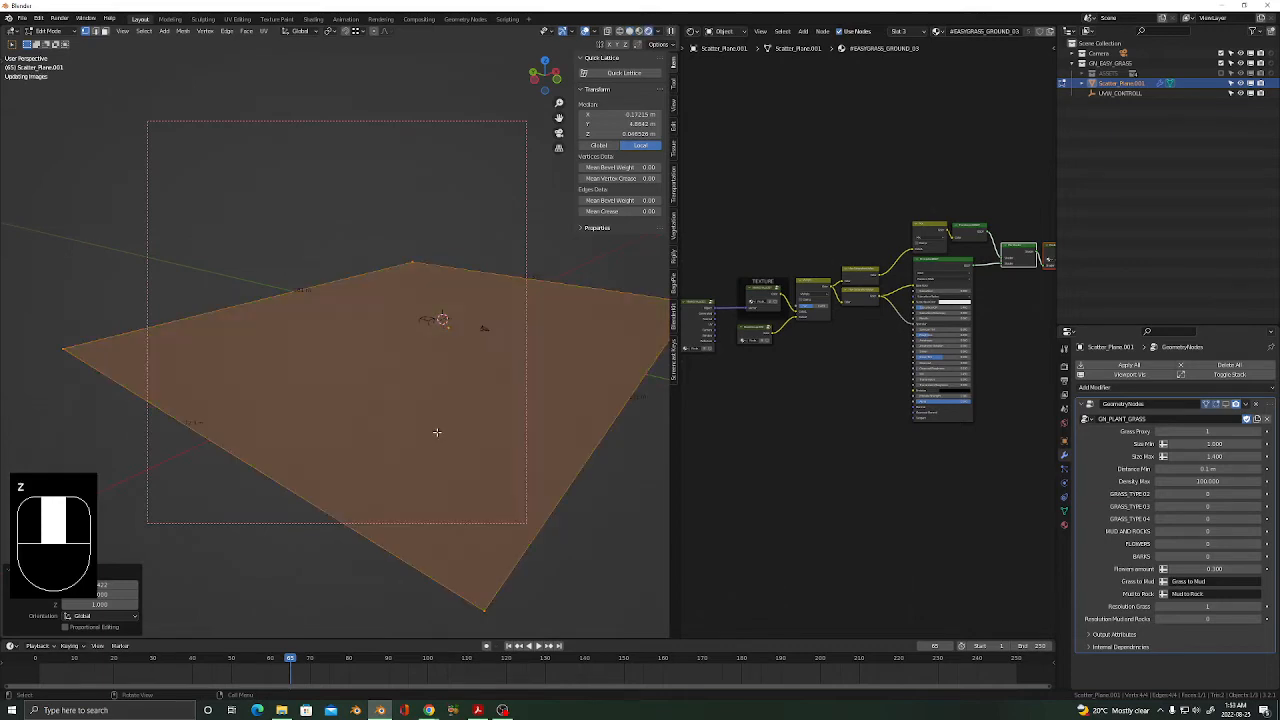
pyautogui.press('Tab')
pyautogui.moveTo(491, 451); pyautogui.dragTo(379, 386, button='middle')
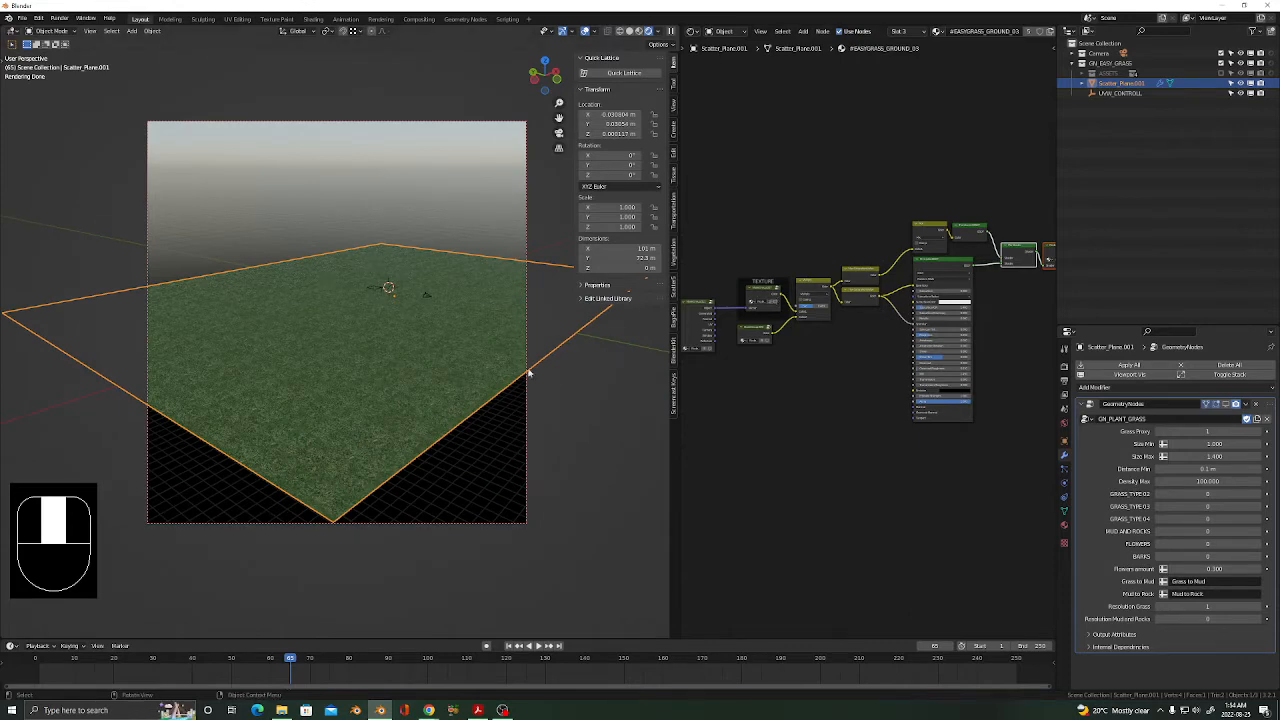
pyautogui.click(758, 297)
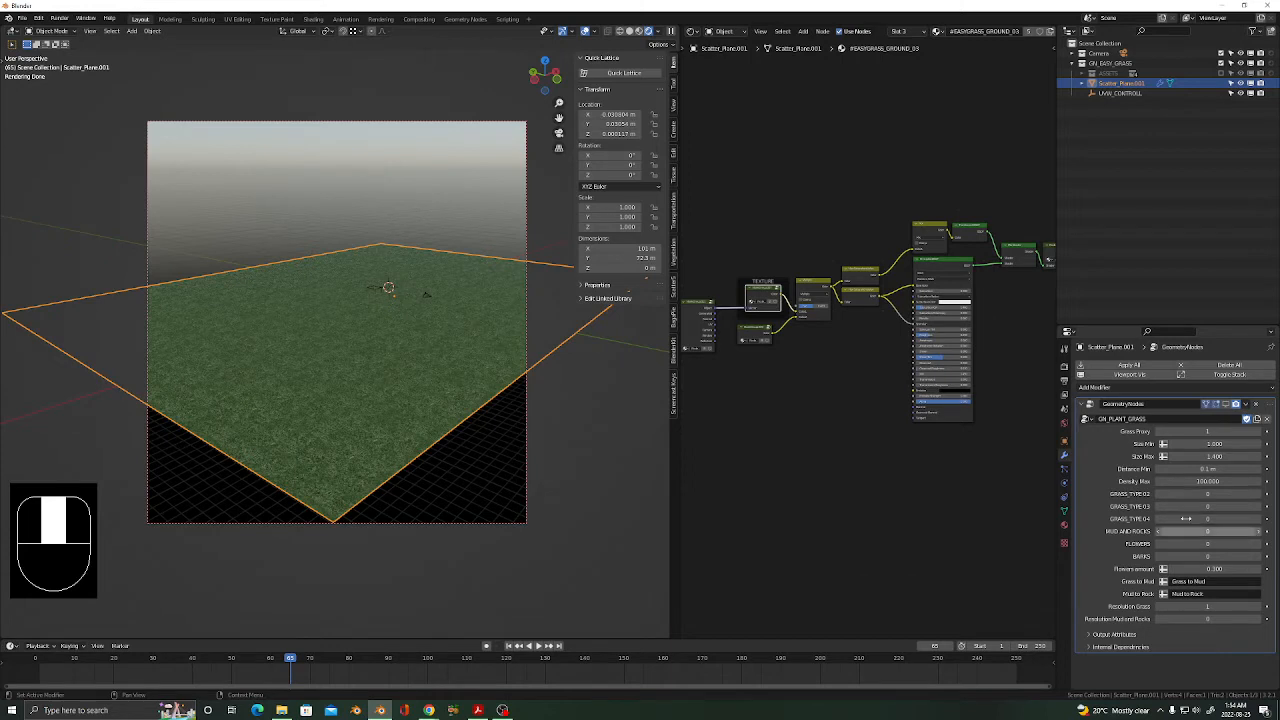
pyautogui.click(1064, 524)
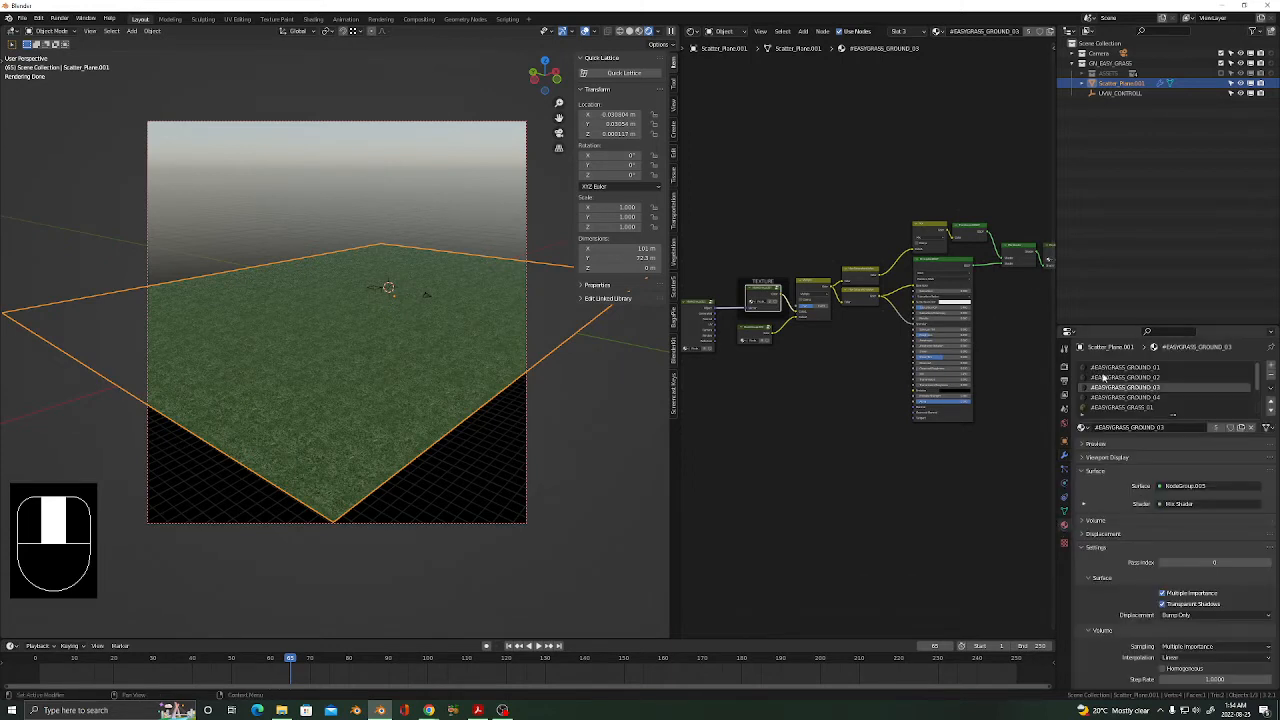
# Select #EASYGRASS_GROUND_01, enter its TEXTURE node group, and browse the Image Texture node's images.
pyautogui.click(1123, 367)
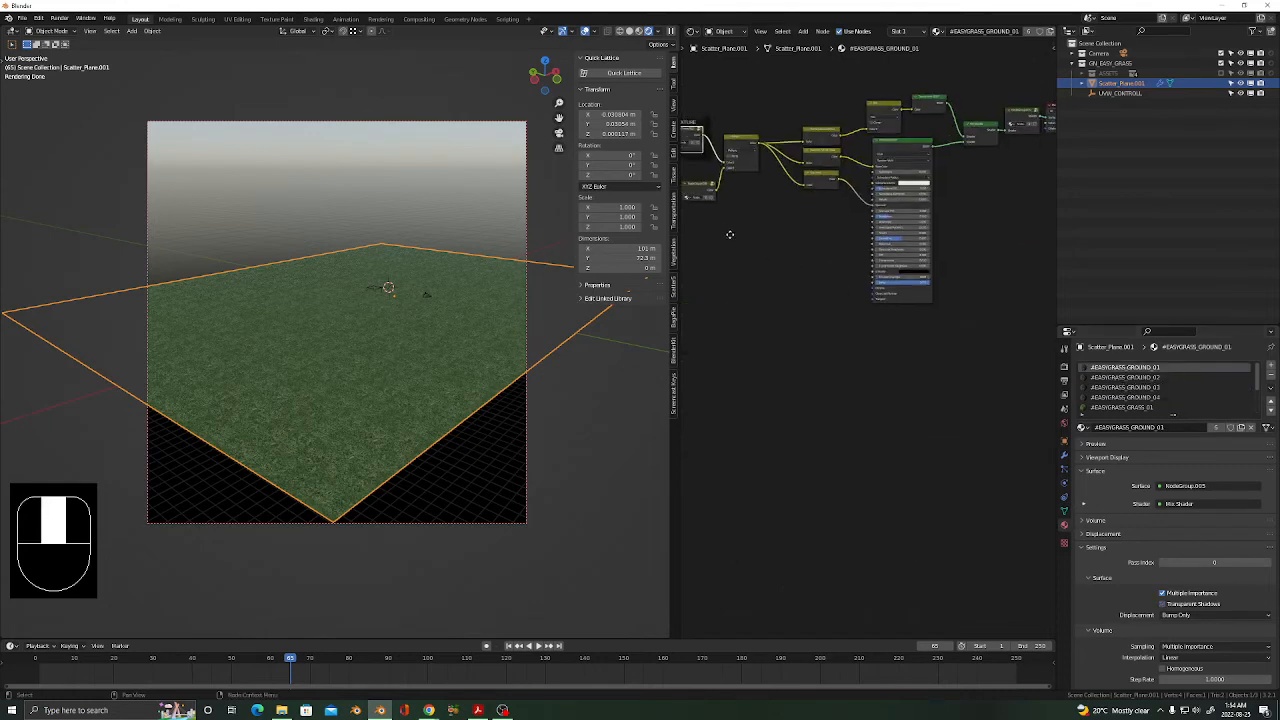
pyautogui.press('Home')
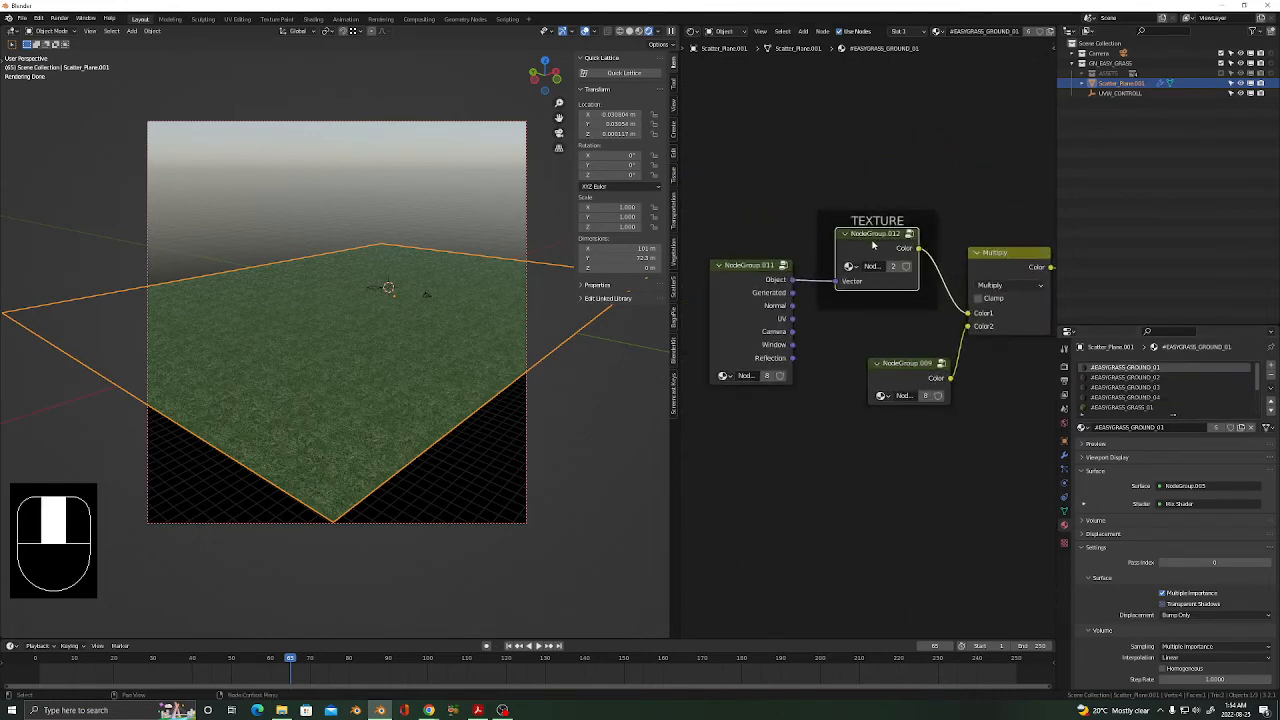
pyautogui.press('Tab')
pyautogui.scroll(-4, 806, 354)
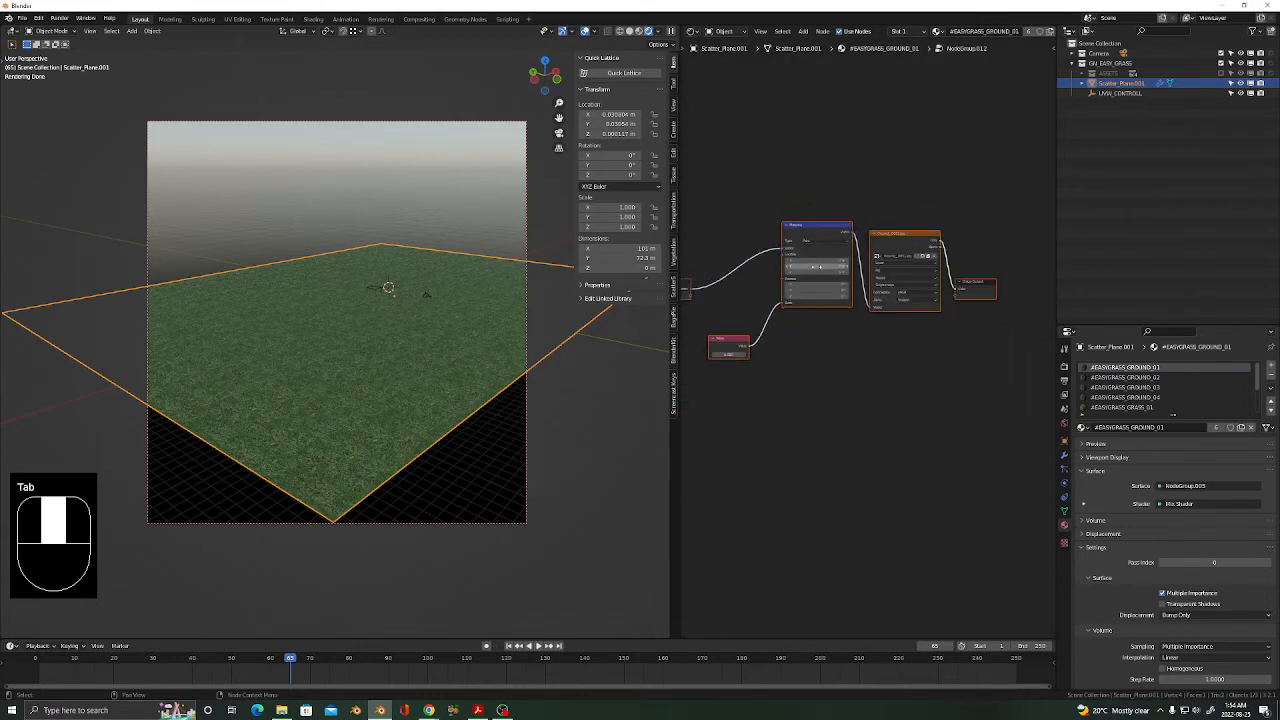
pyautogui.scroll(6, 927, 265)
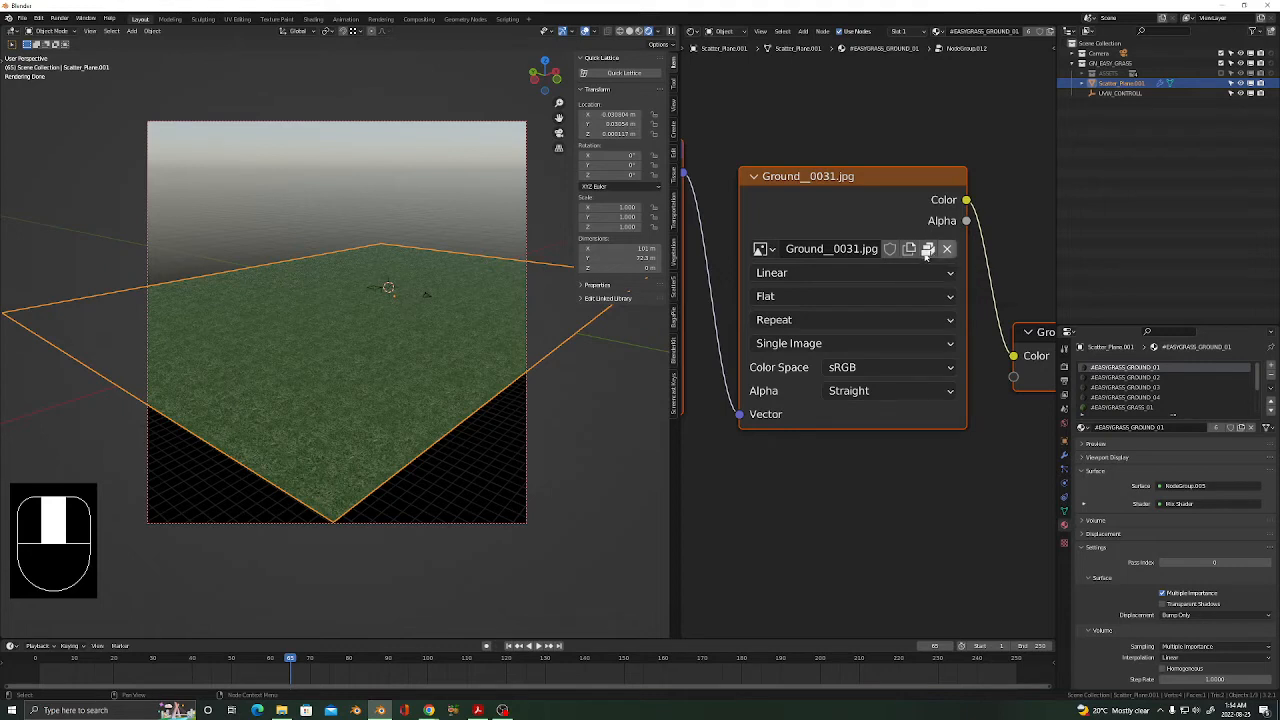
pyautogui.click(762, 249)
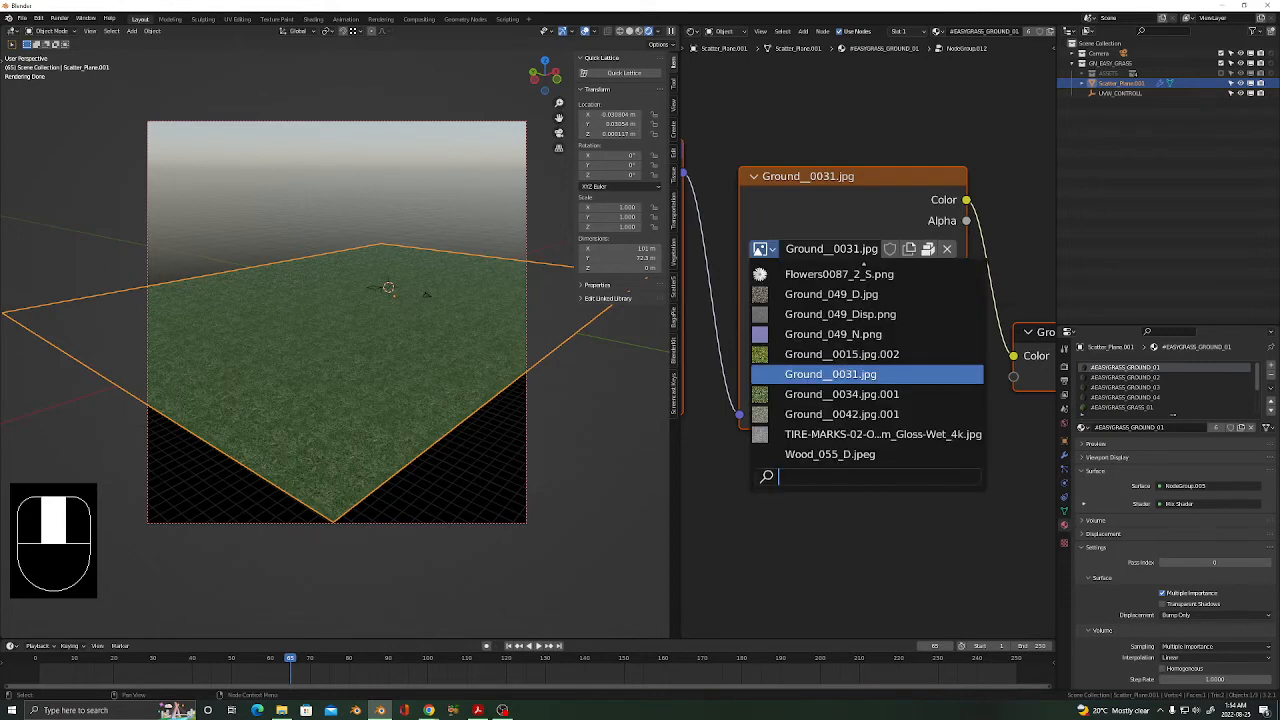
# Unlink Ground__0031.jpg and load Ground_059_D.jpg from Textures > Terrain > Seamless.
pyautogui.click(947, 249)
pyautogui.click(920, 249)
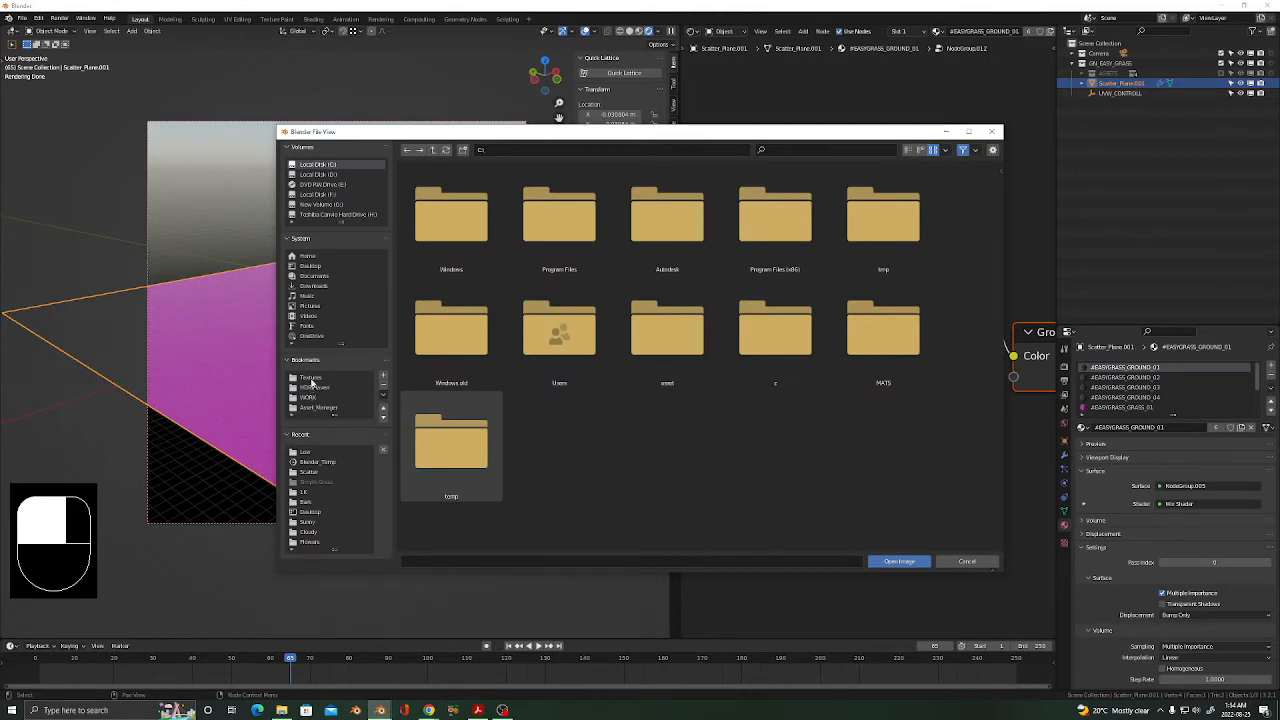
pyautogui.click(311, 378)
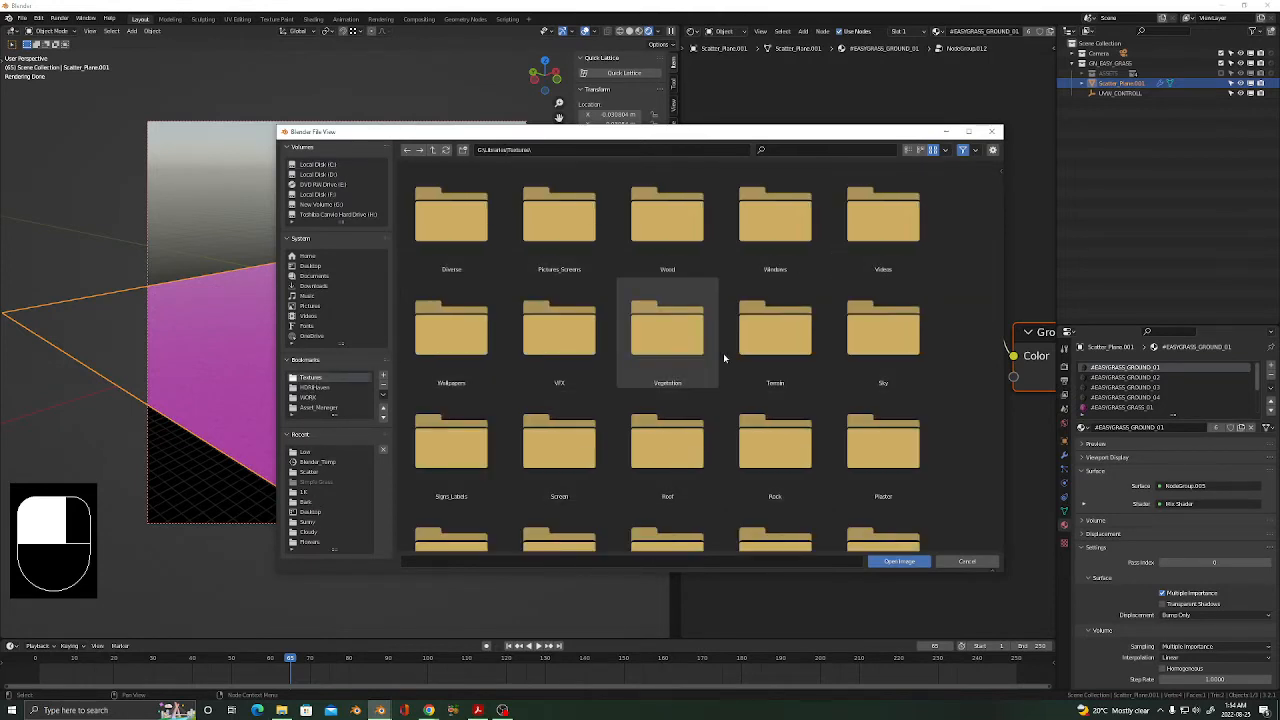
pyautogui.doubleClick(775, 330)
pyautogui.doubleClick(450, 218)
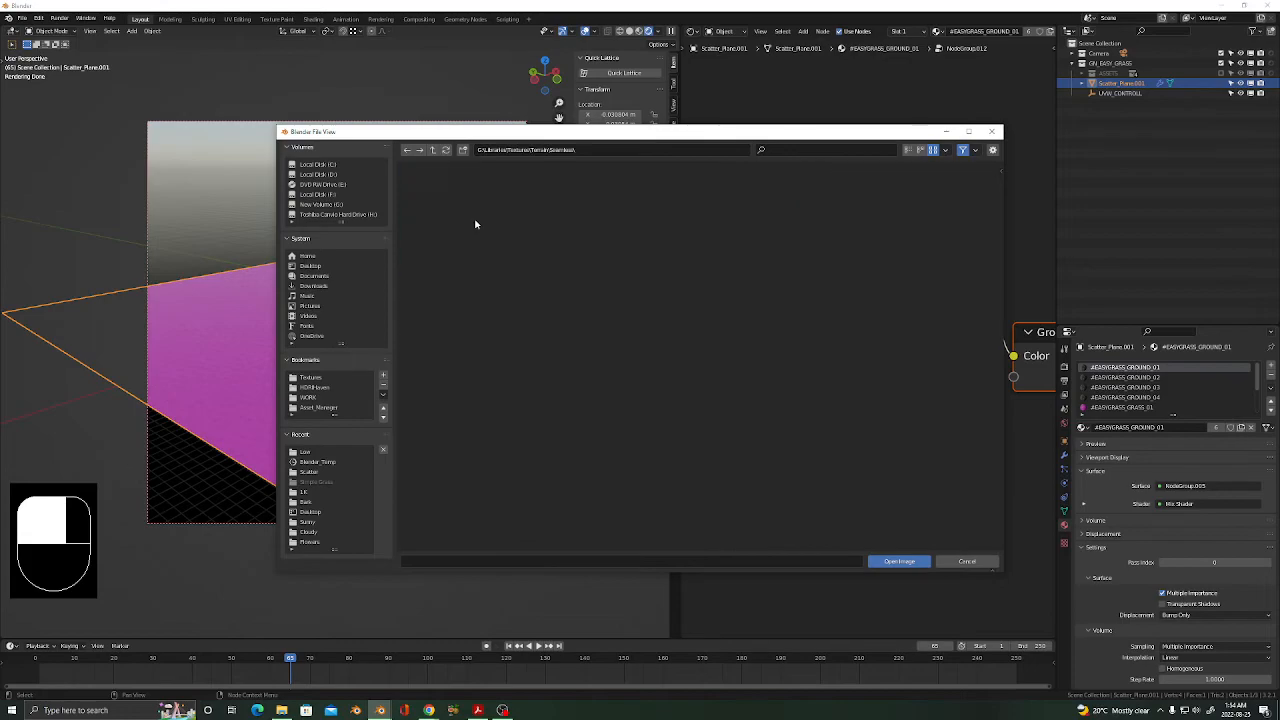
pyautogui.doubleClick(455, 205)
pyautogui.scroll(-5, 568, 376)
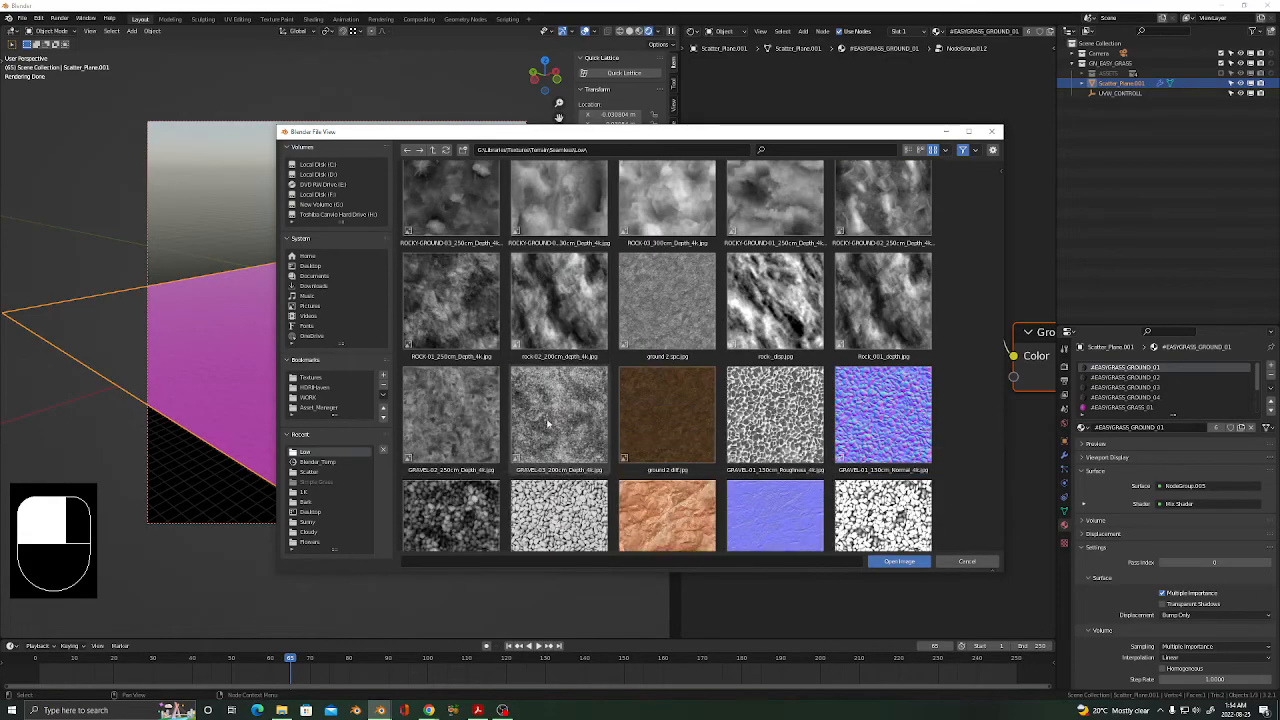
pyautogui.moveTo(999, 192); pyautogui.dragTo(998, 395)
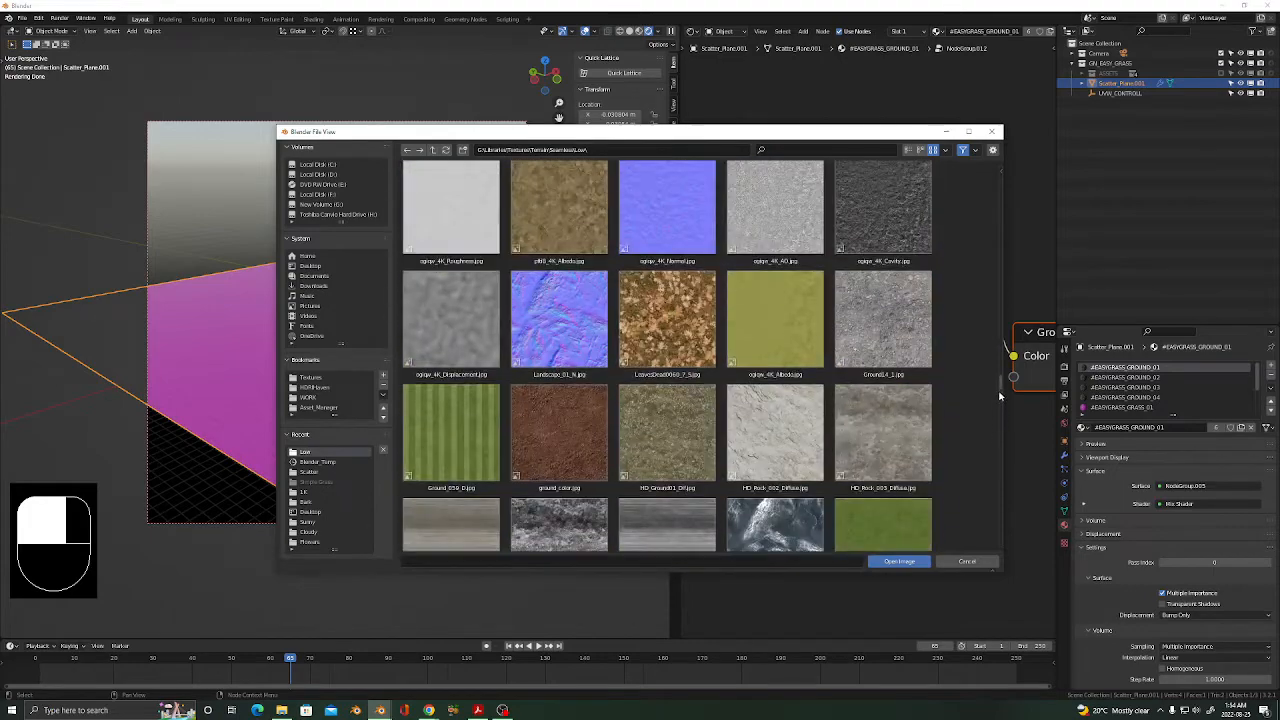
pyautogui.doubleClick(429, 437)
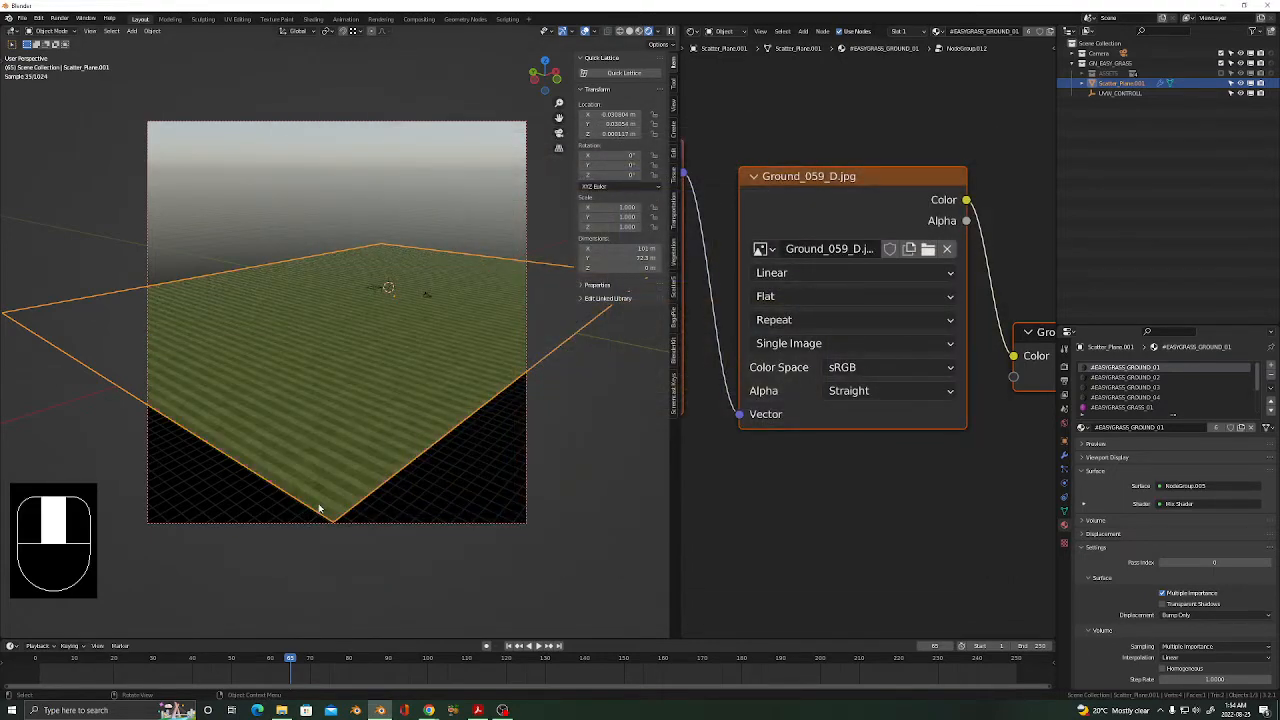
# Scale the UVW_CONTROLL texture control empty up to about 2.343.
pyautogui.click(376, 291)
pyautogui.press('s')
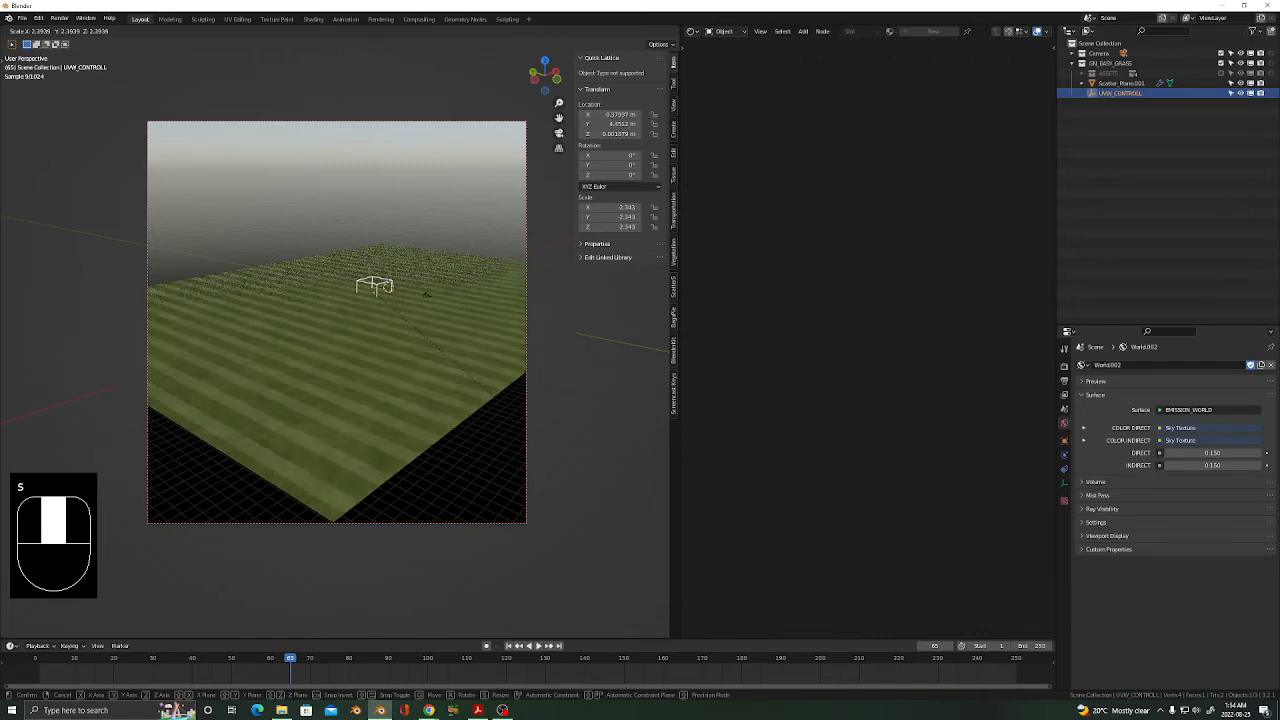
pyautogui.click(418, 431)
# Look through the camera, lock it to the view, and frame it low across the field.
pyautogui.press('KP_0')
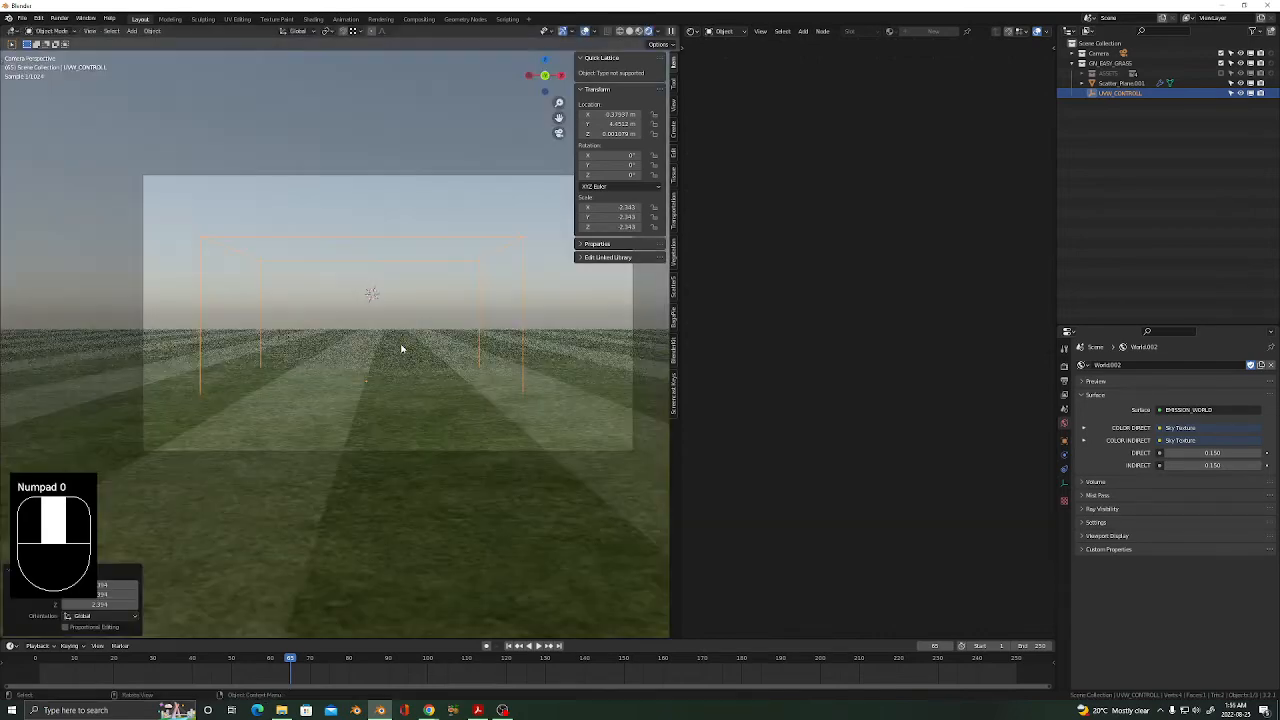
pyautogui.scroll(3, 395, 358)
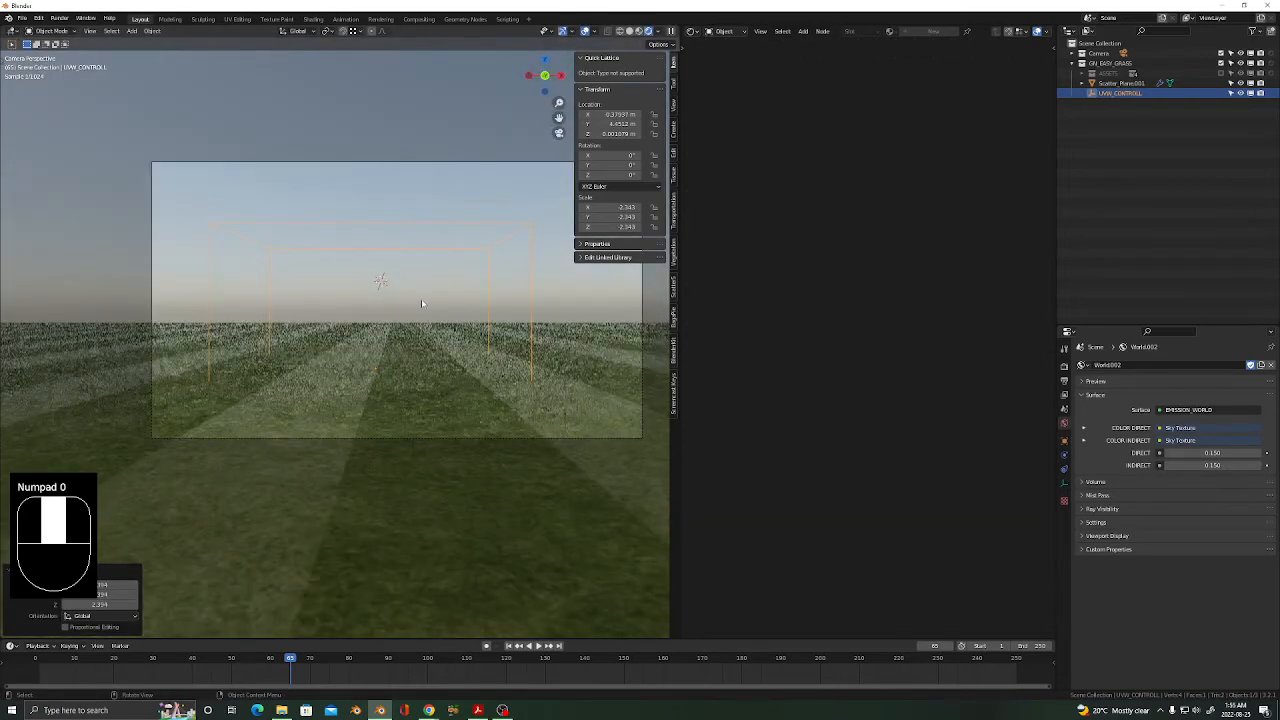
pyautogui.click(673, 104)
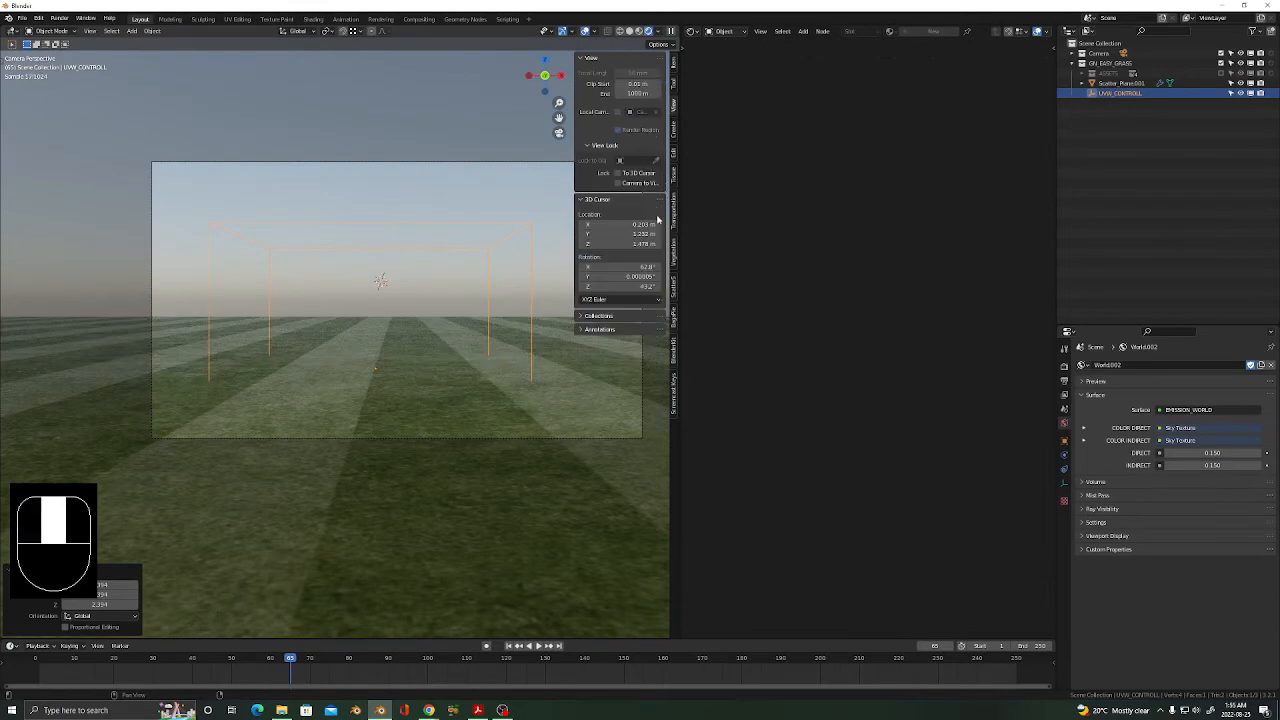
pyautogui.click(618, 183)
pyautogui.scroll(-4, 333, 430)
pyautogui.moveTo(333, 430); pyautogui.dragTo(503, 471, button='middle')
pyautogui.scroll(-2, 329, 437)
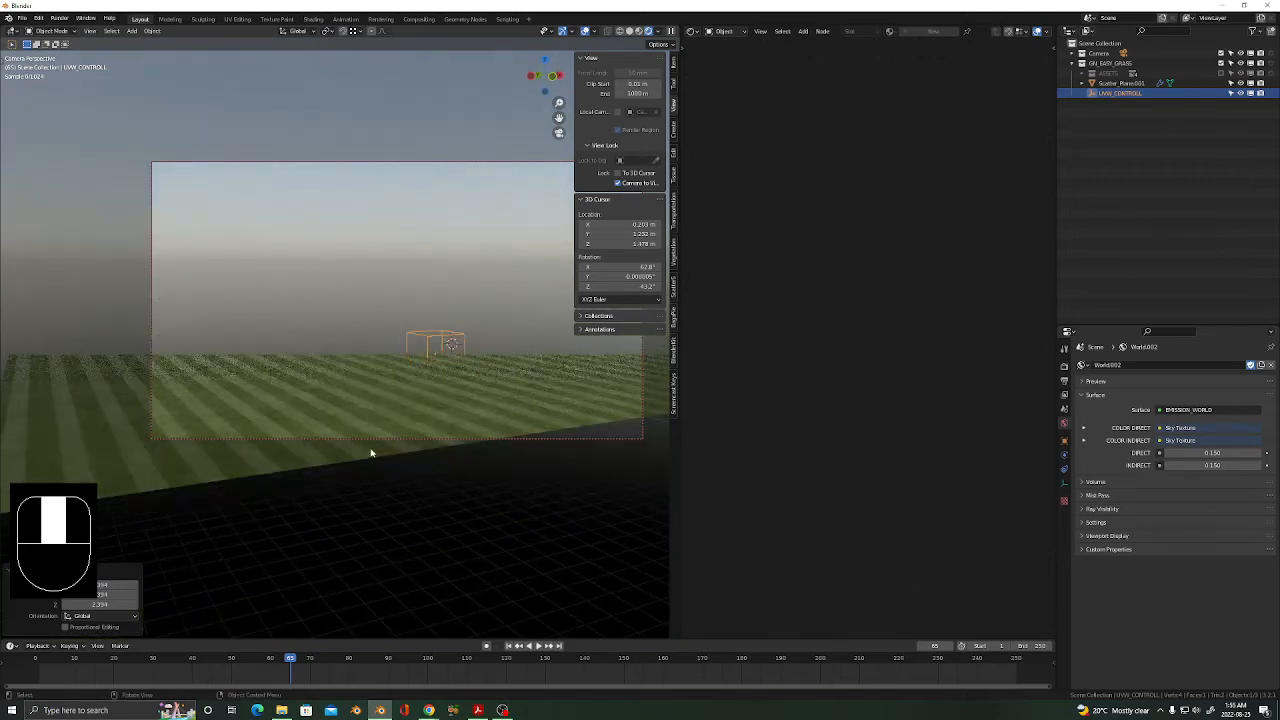
pyautogui.scroll(2, 366, 454)
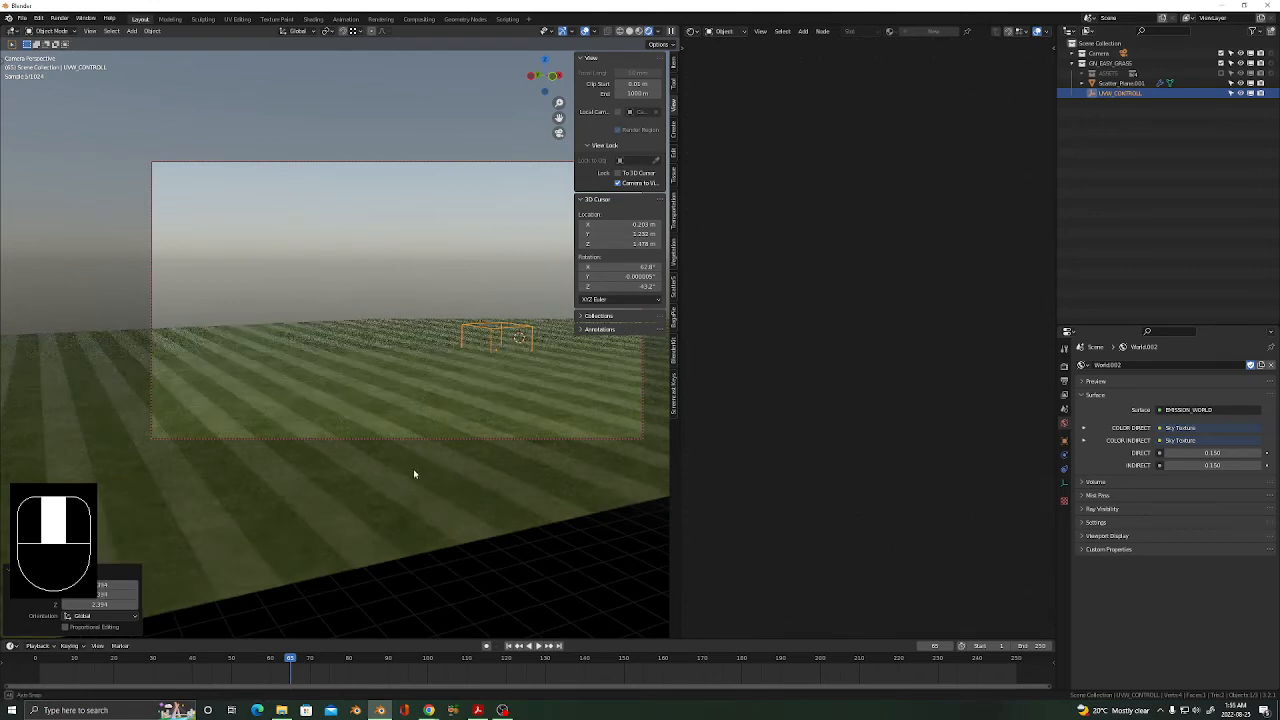
pyautogui.moveTo(414, 471); pyautogui.dragTo(455, 360, button='middle')
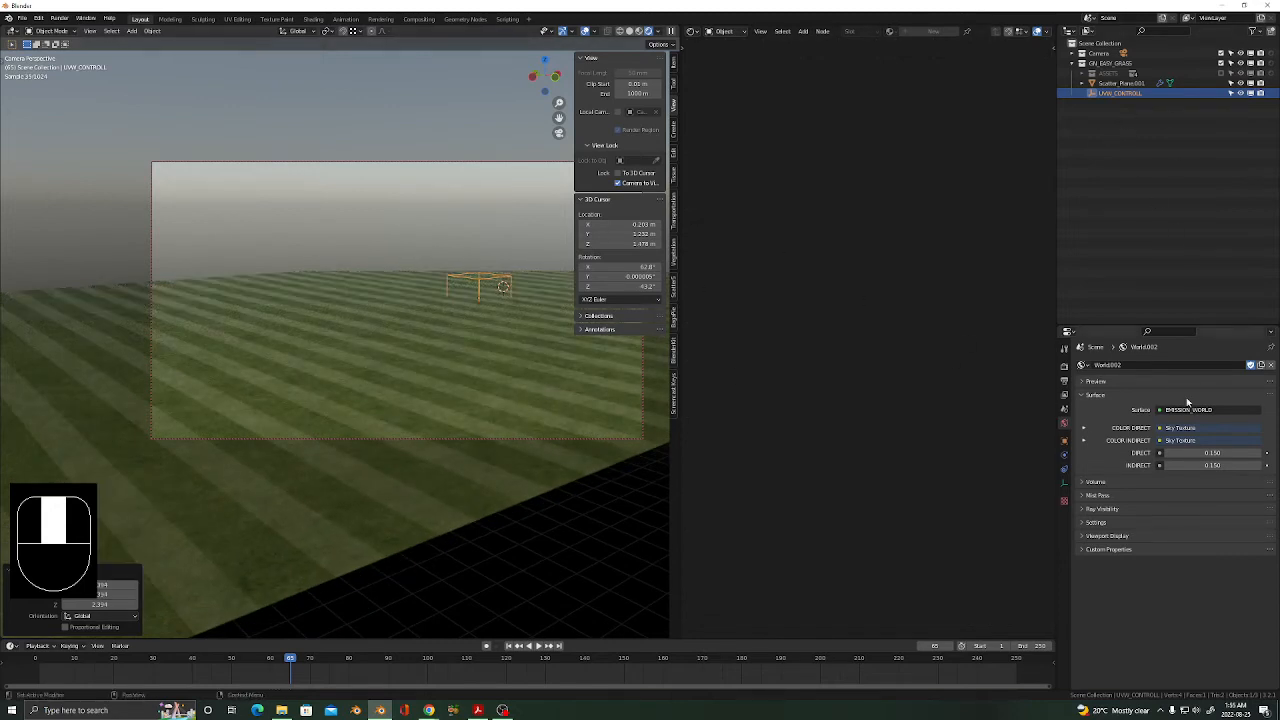
# Set the camera's Clip End to 500 m.
pyautogui.click(1124, 55)
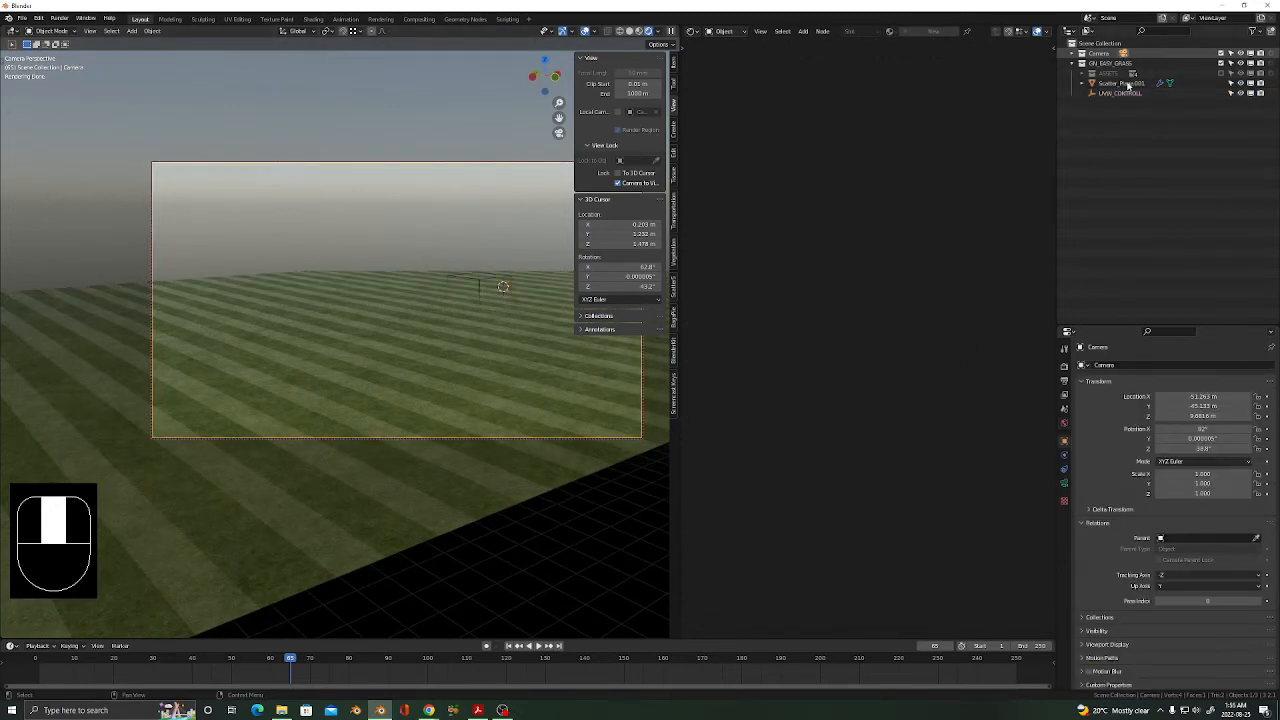
pyautogui.click(1064, 484)
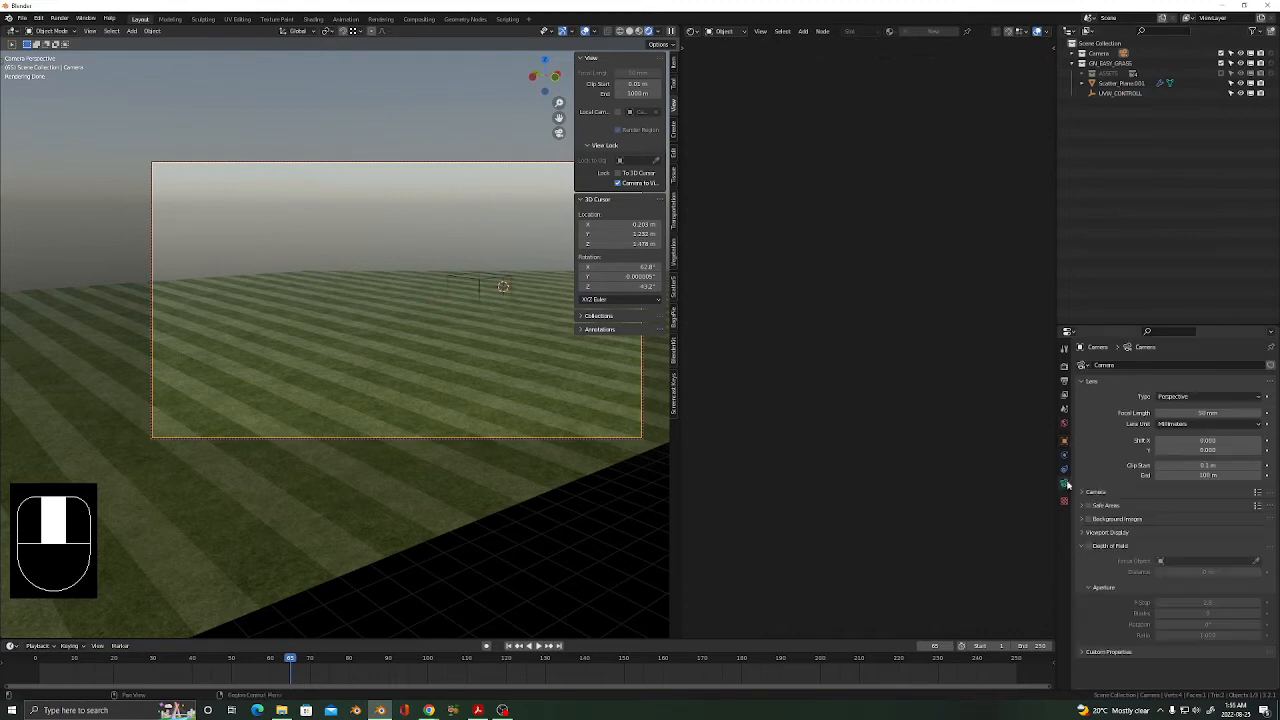
pyautogui.click(1208, 475)
pyautogui.write('500')
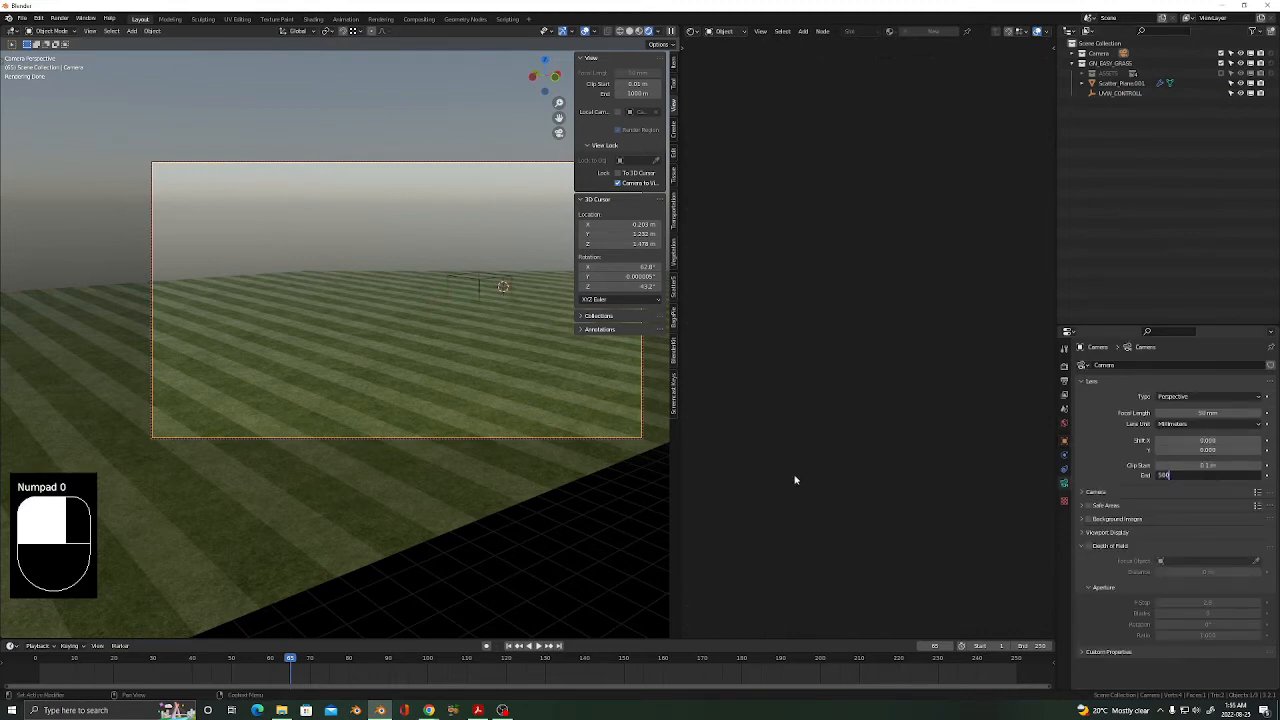
pyautogui.press('Return')
# Switch the viewport to Solid shading, hide the sidebar, and shift the camera framing.
pyautogui.press('z')
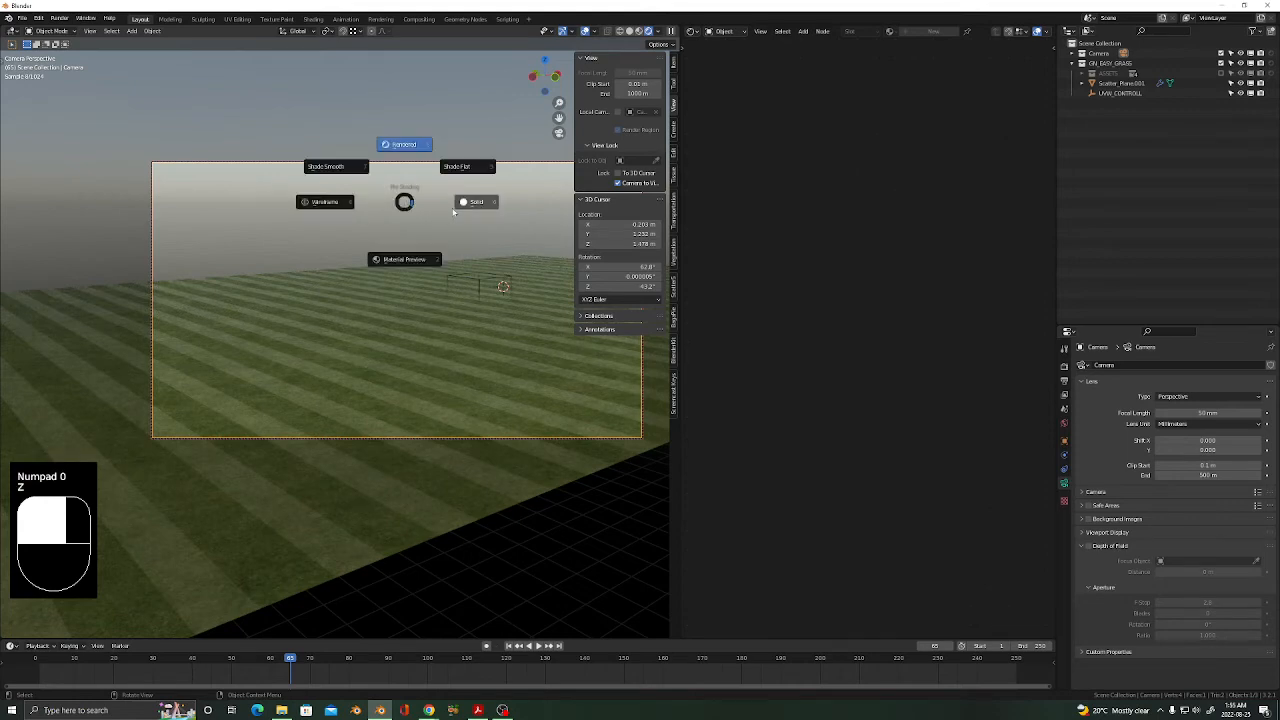
pyautogui.click(530, 351)
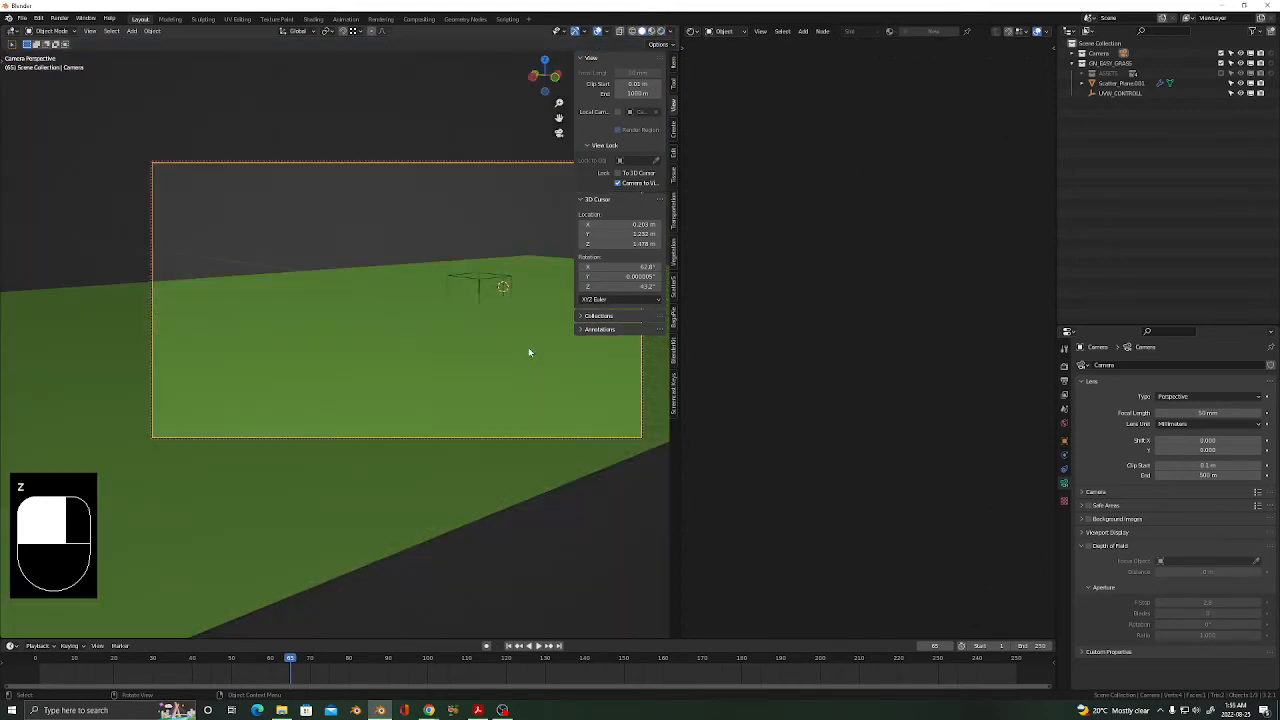
pyautogui.press('n')
pyautogui.keyDown('shift'); pyautogui.moveTo(455, 444); pyautogui.dragTo(563, 395, button='middle'); pyautogui.keyUp('shift')
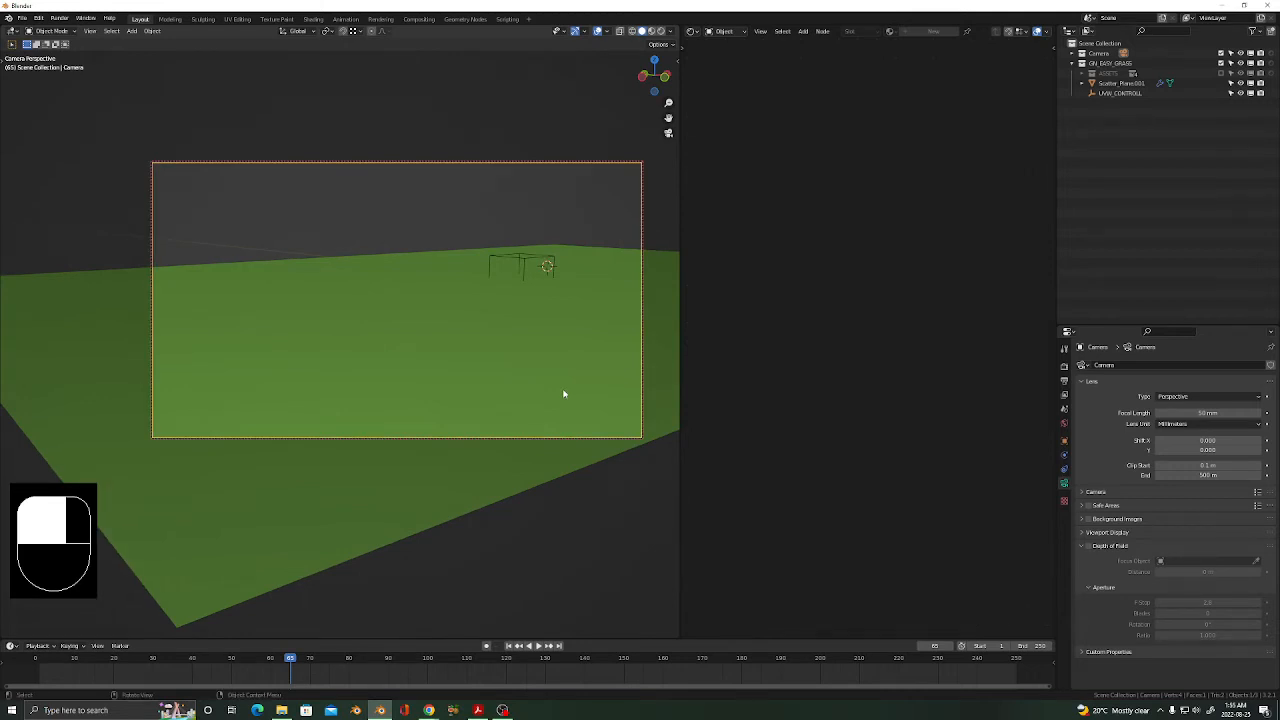
# Render the striped lawn from the camera, inspect the grass blades up close, then close the render window.
pyautogui.press('F12')
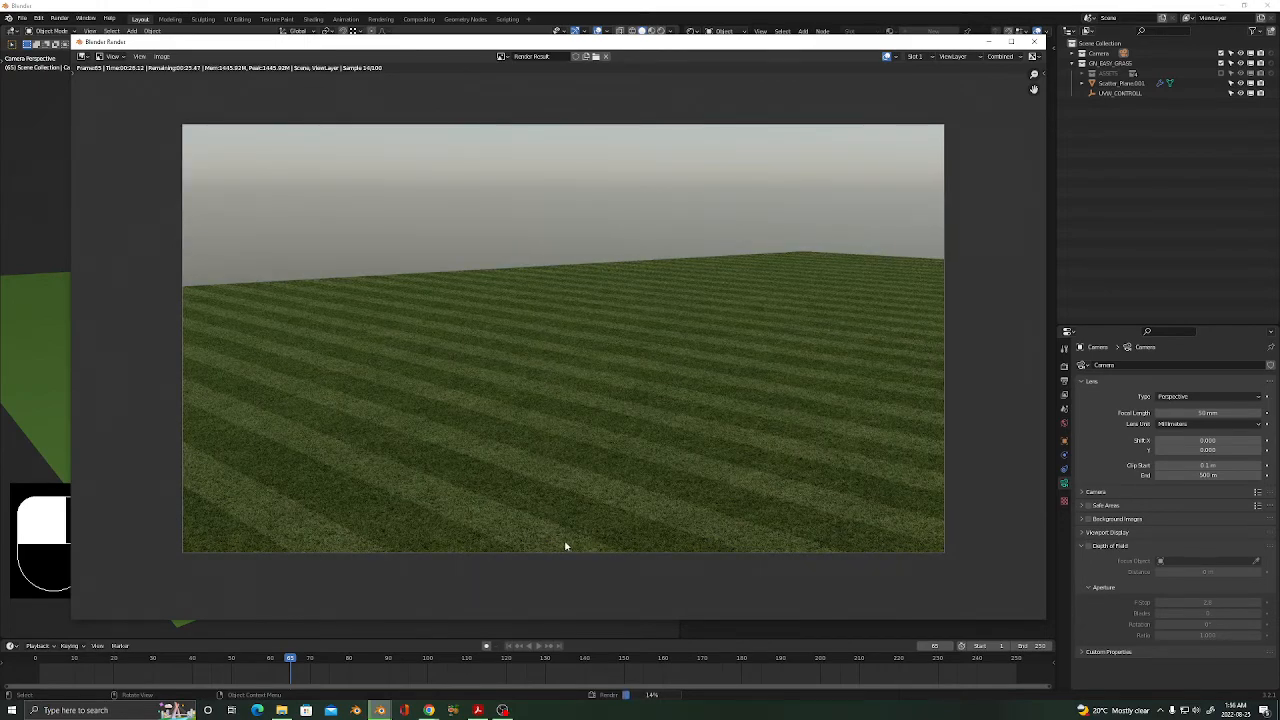
pyautogui.scroll(5, 649, 566)
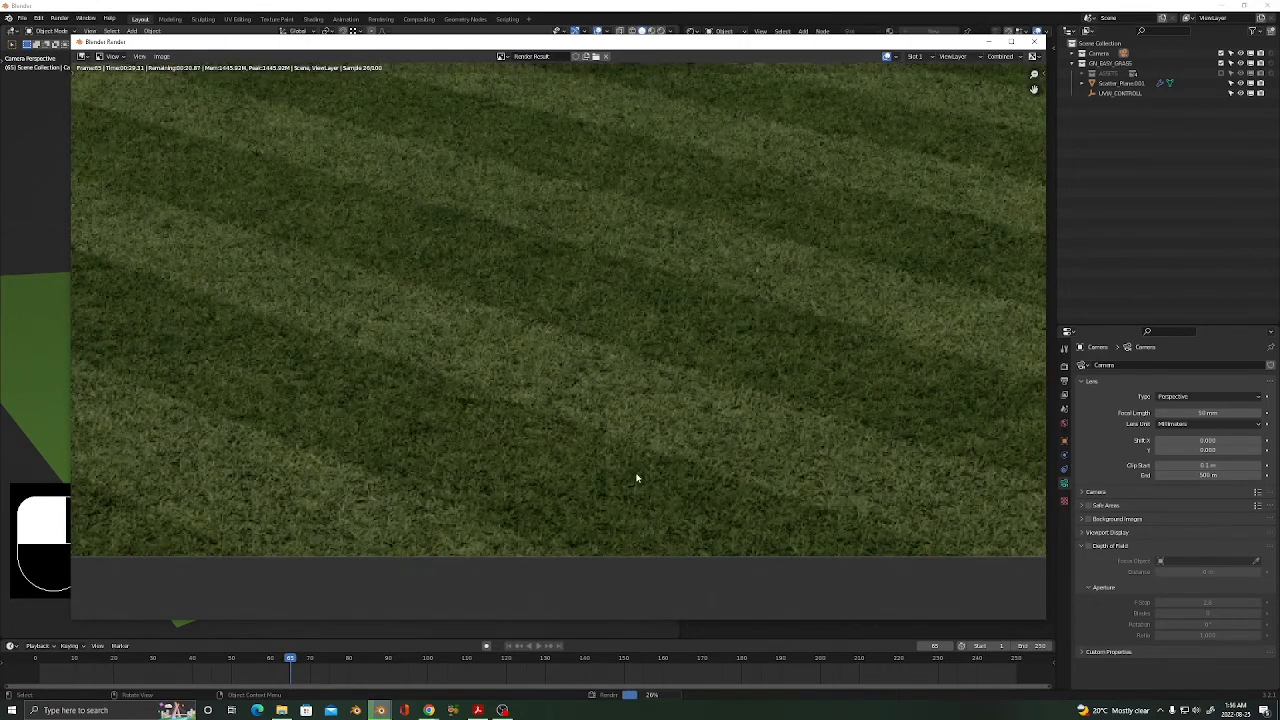
pyautogui.scroll(-3, 636, 478)
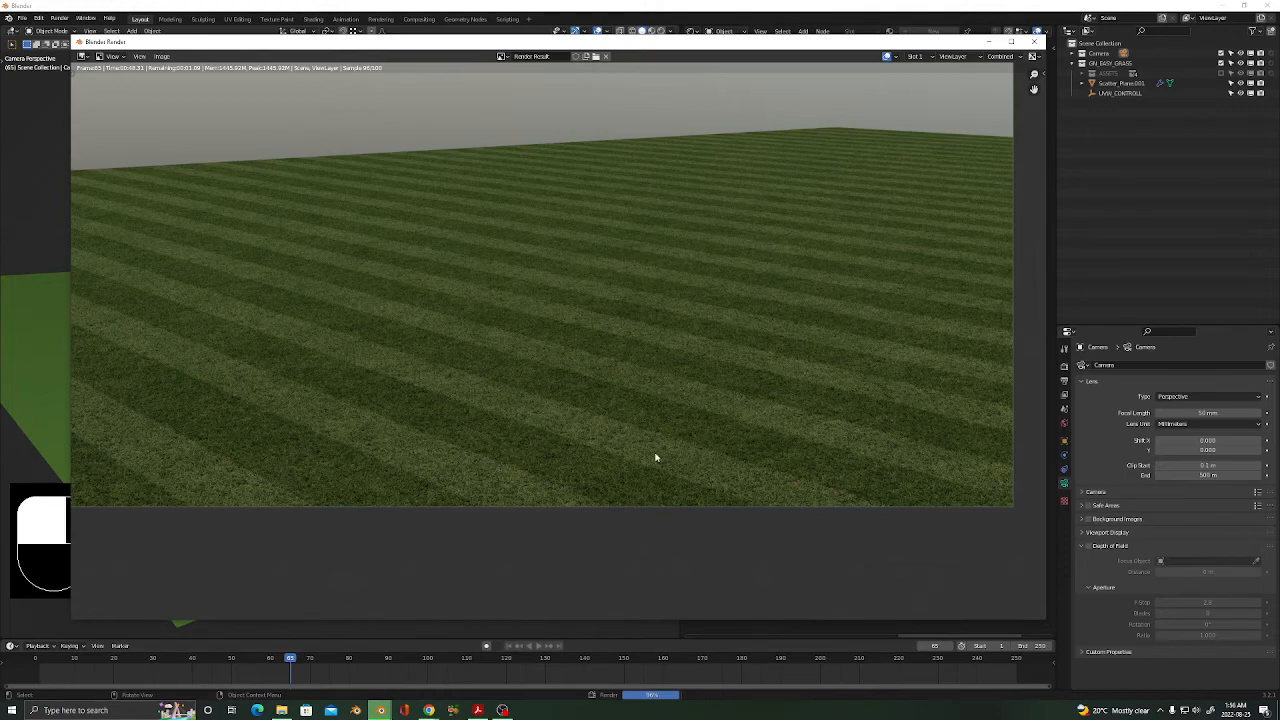
pyautogui.scroll(6, 547, 430)
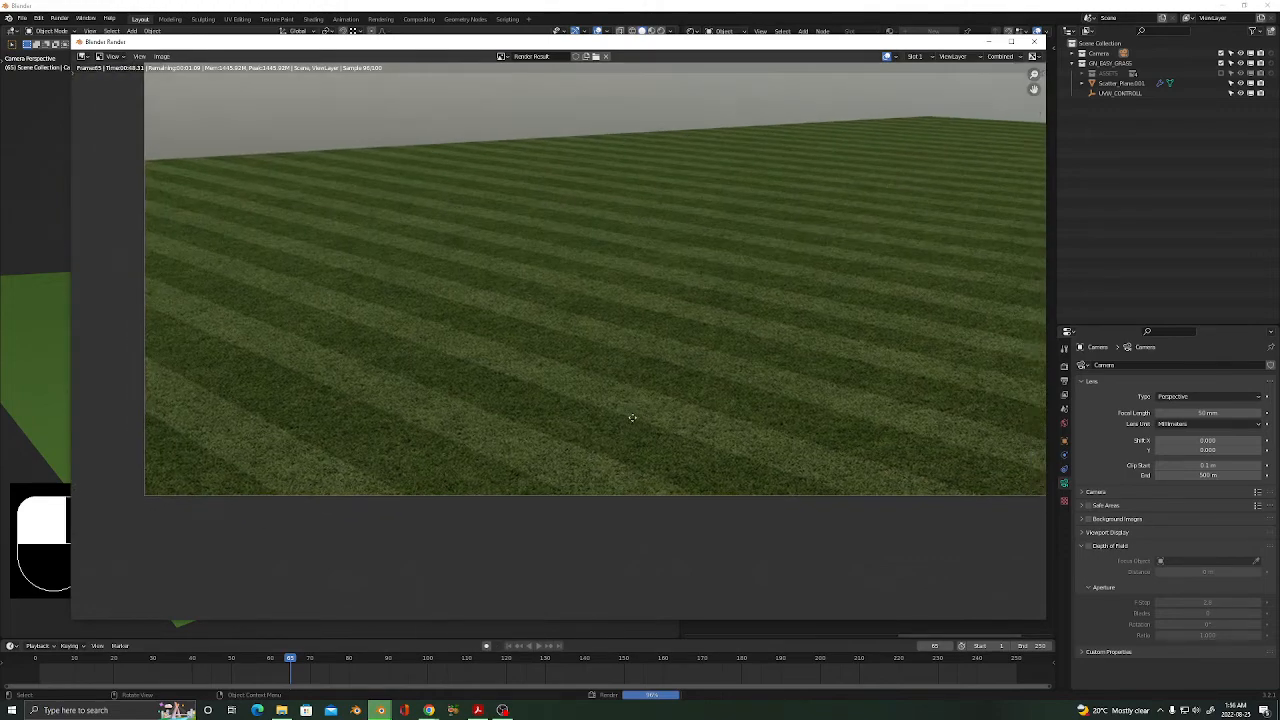
pyautogui.scroll(-8, 723, 465)
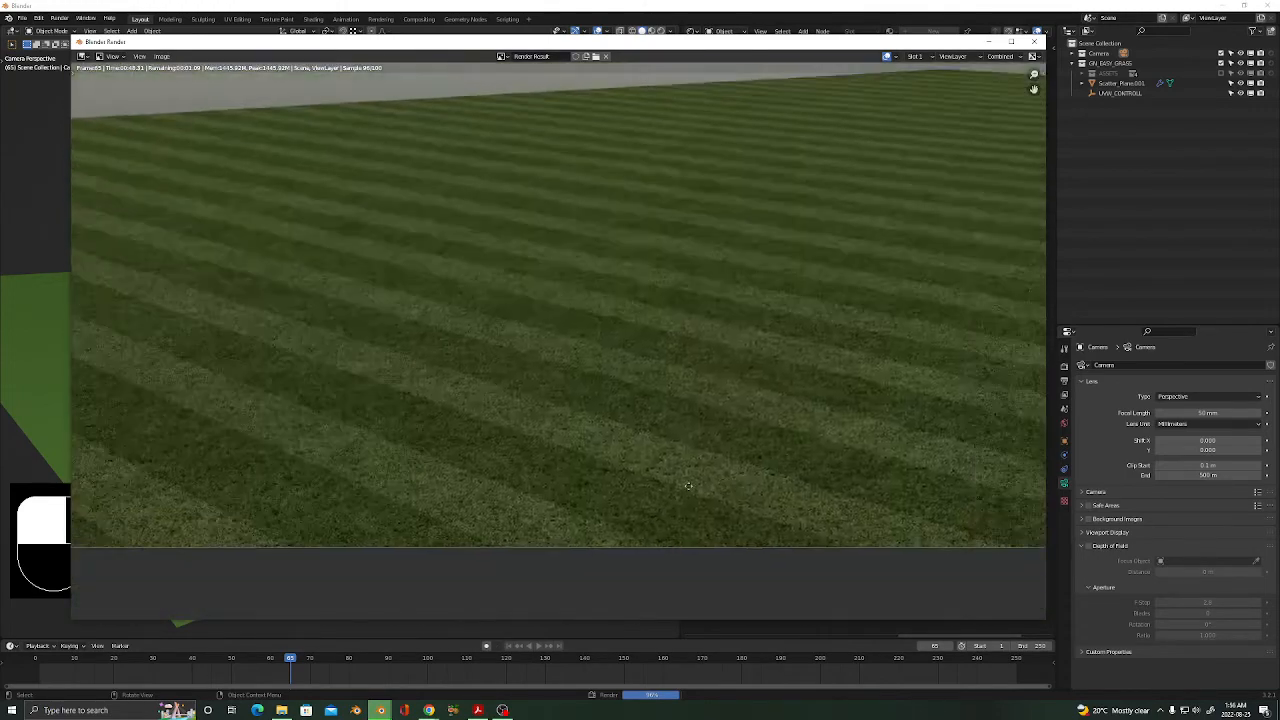
pyautogui.scroll(9, 617, 471)
pyautogui.scroll(-5, 677, 503)
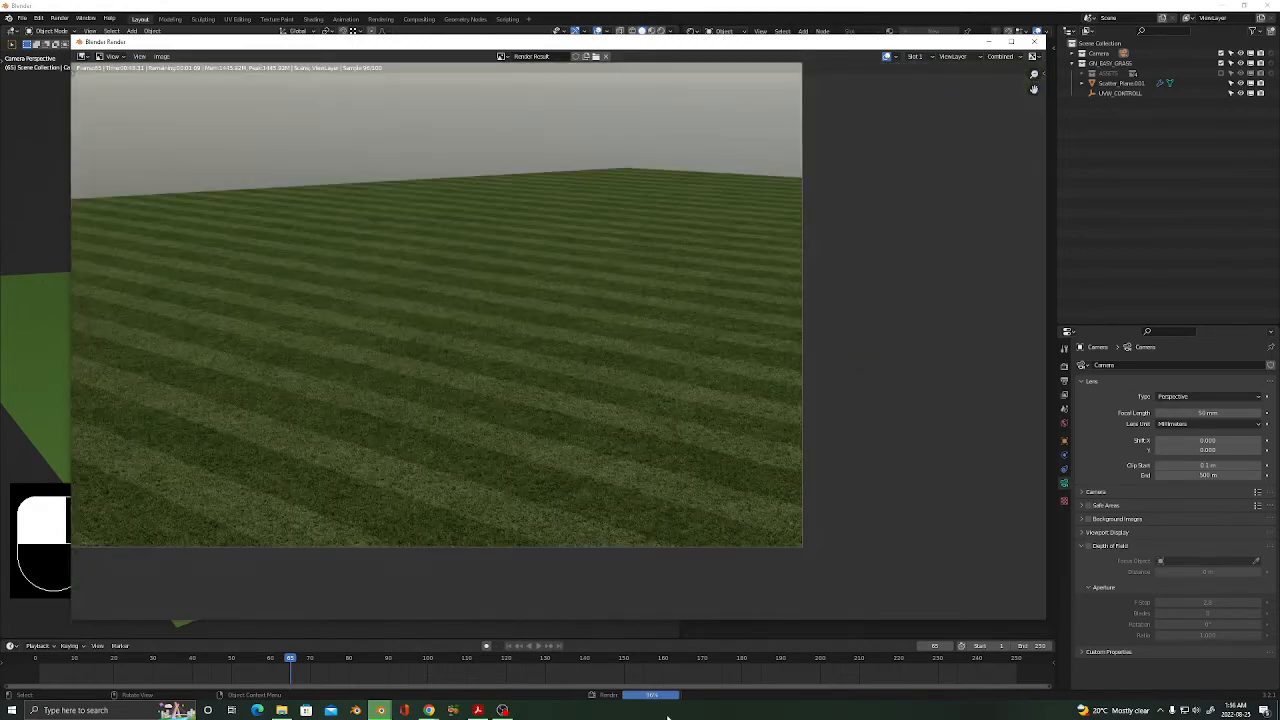
pyautogui.scroll(2, 400, 430)
pyautogui.scroll(5, 400, 464)
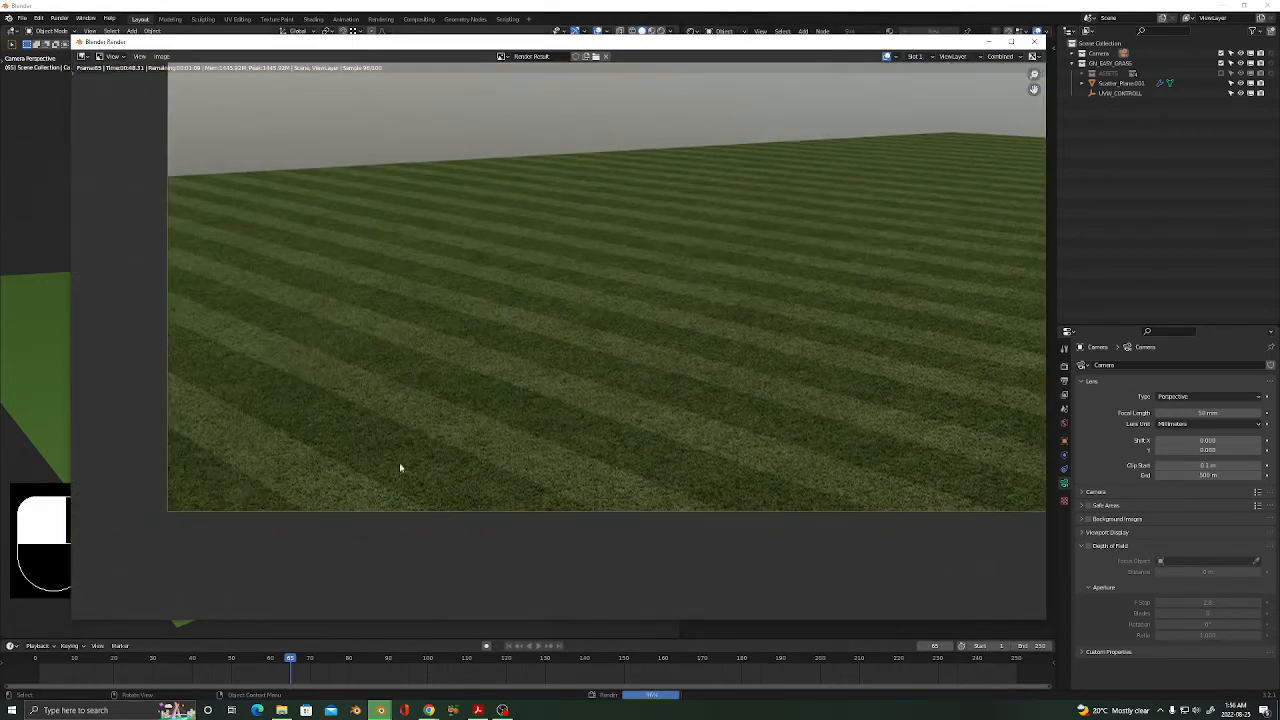
pyautogui.scroll(-4, 590, 475)
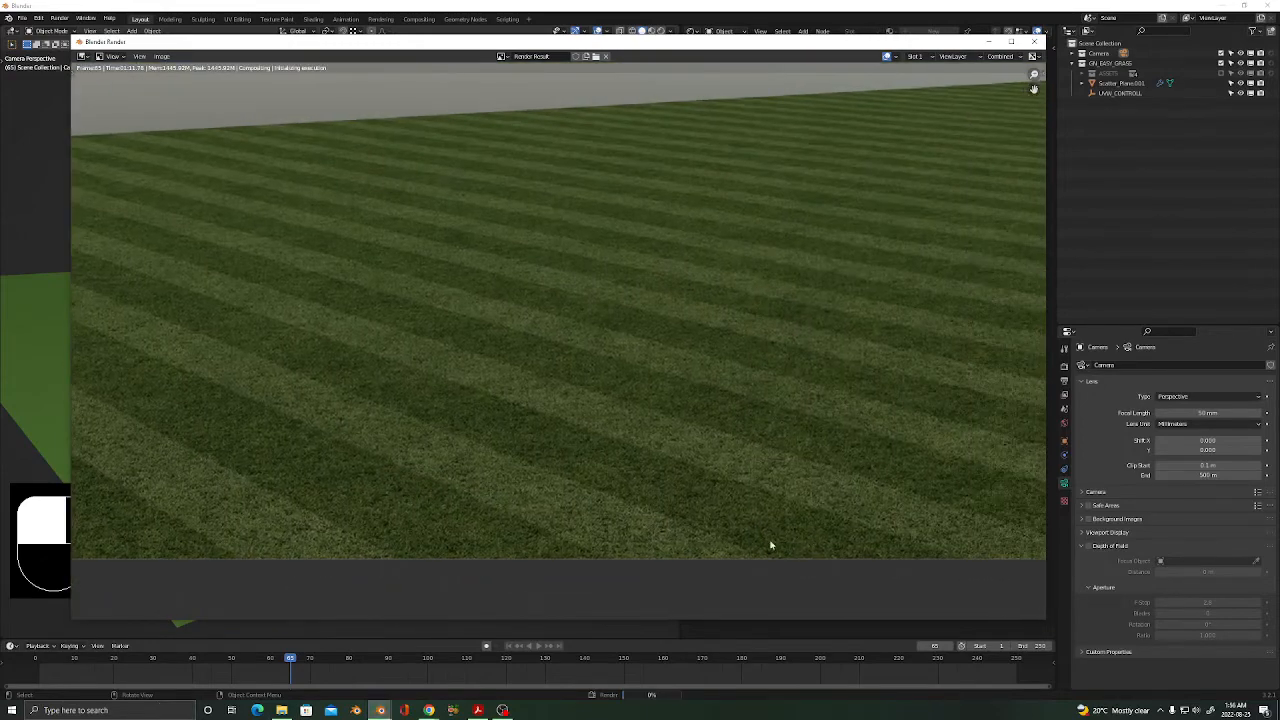
pyautogui.moveTo(749, 524); pyautogui.dragTo(614, 511, button='middle')
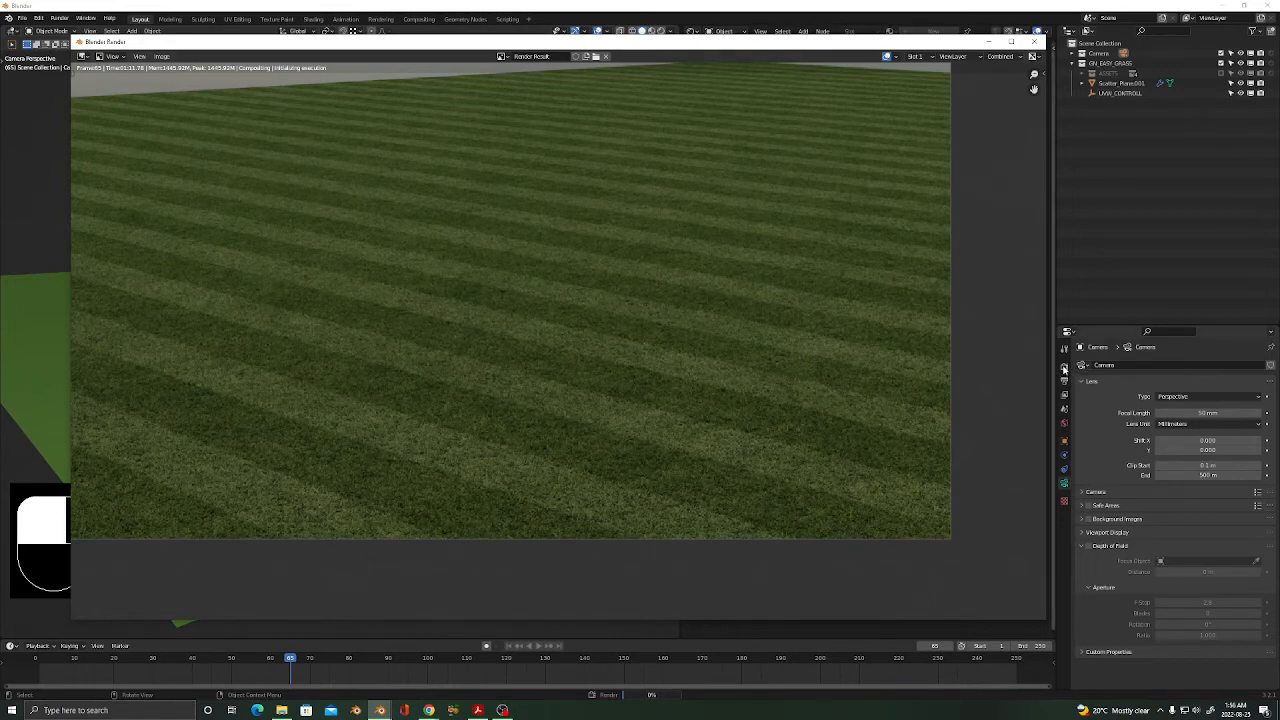
pyautogui.press('Escape')
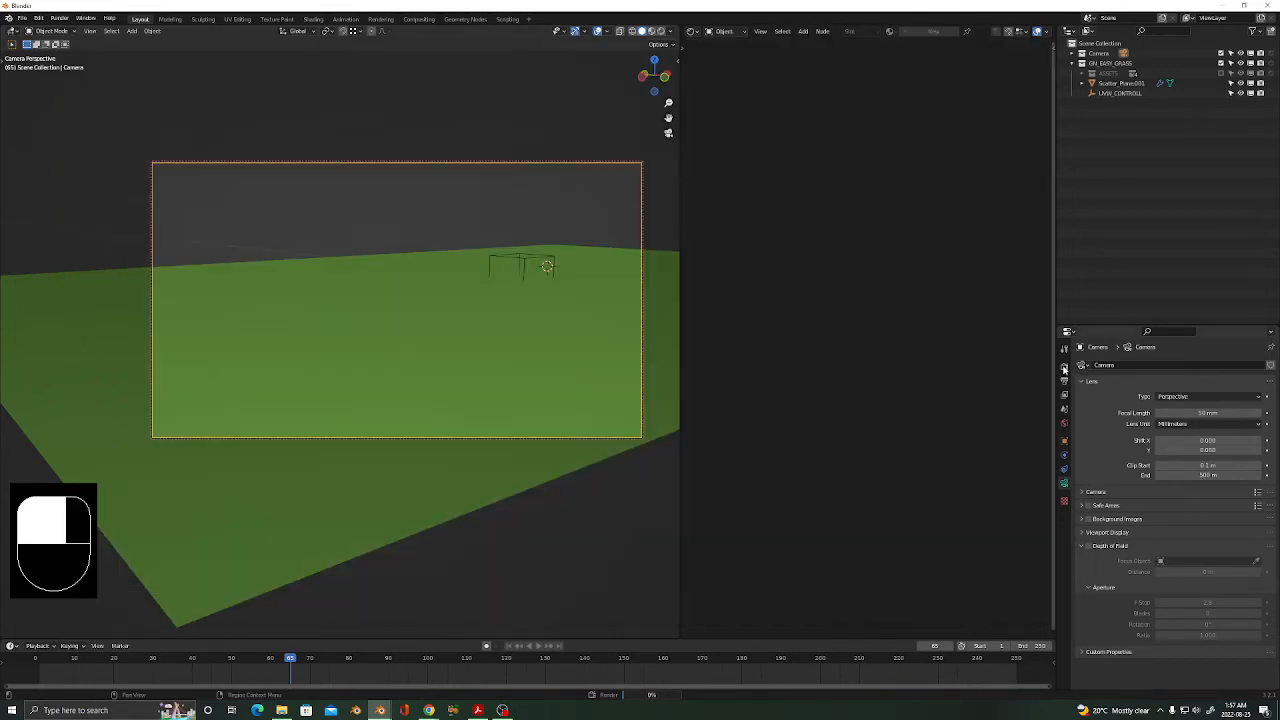
pyautogui.moveTo(380, 708)
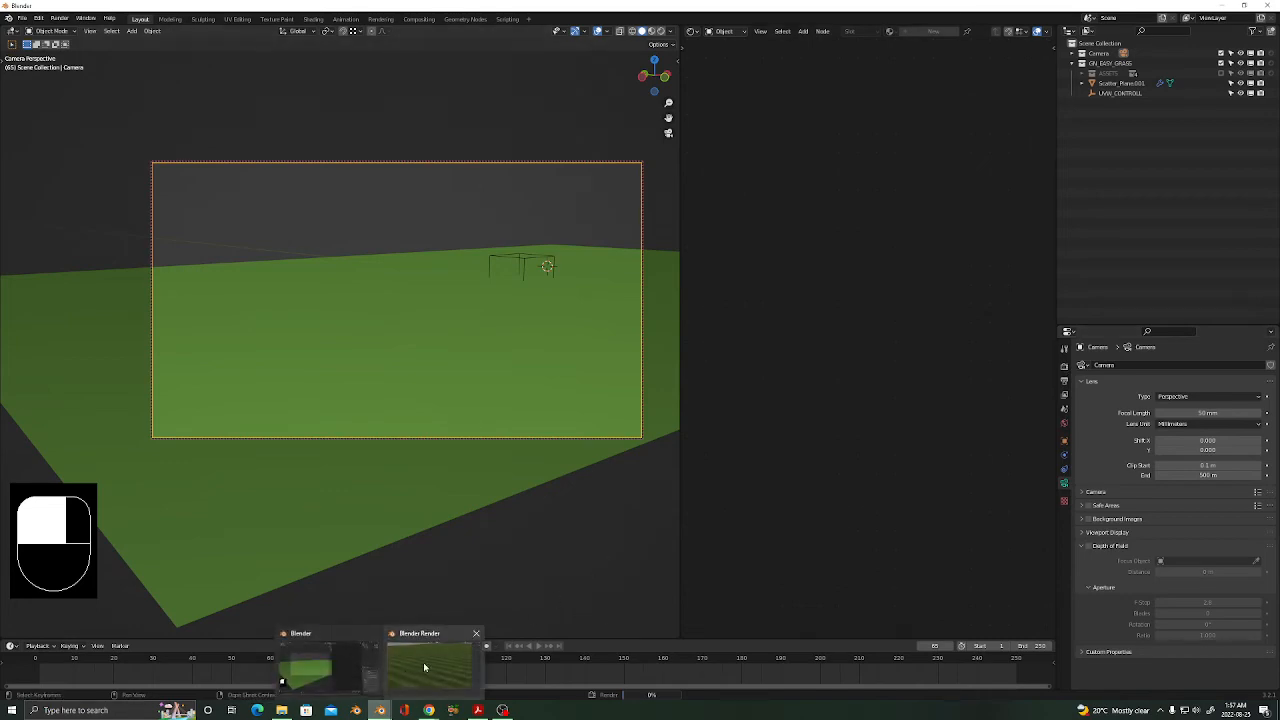
pyautogui.click(424, 667)
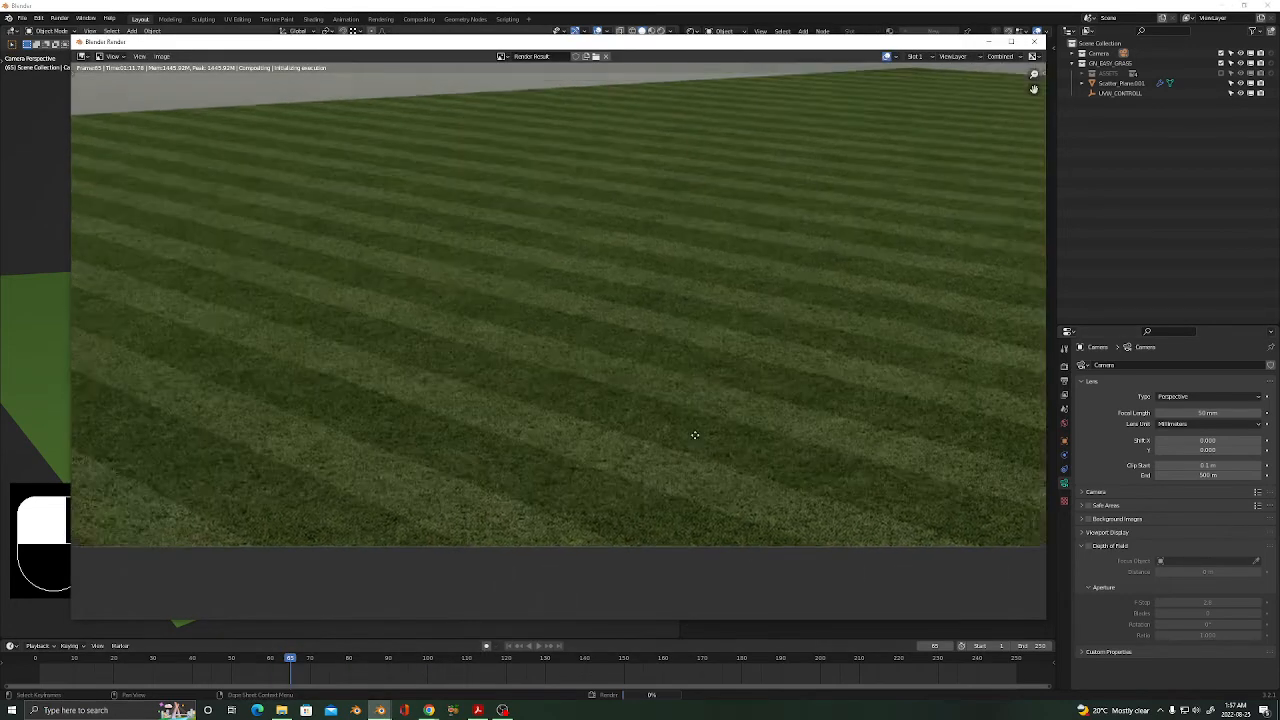
pyautogui.moveTo(695, 435); pyautogui.dragTo(806, 457, button='middle')
pyautogui.moveTo(453, 461); pyautogui.dragTo(626, 398, button='middle')
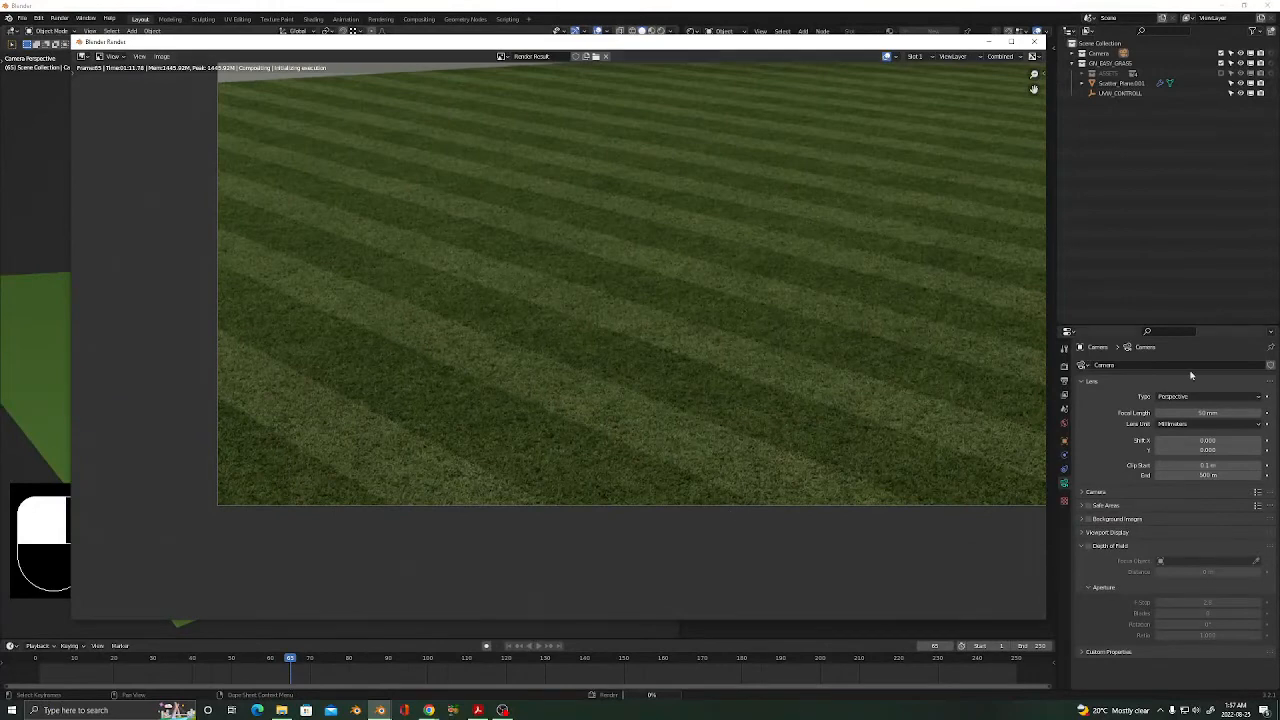
pyautogui.click(1065, 371)
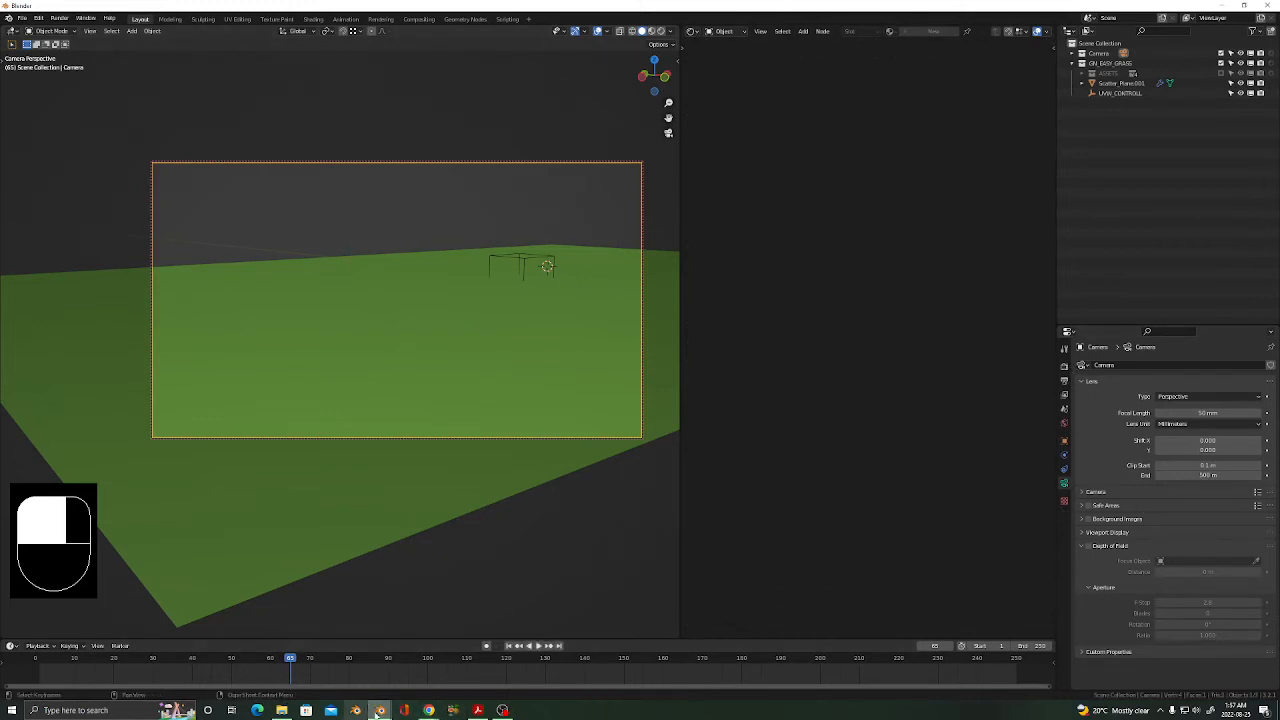
pyautogui.moveTo(378, 710)
pyautogui.click(427, 670)
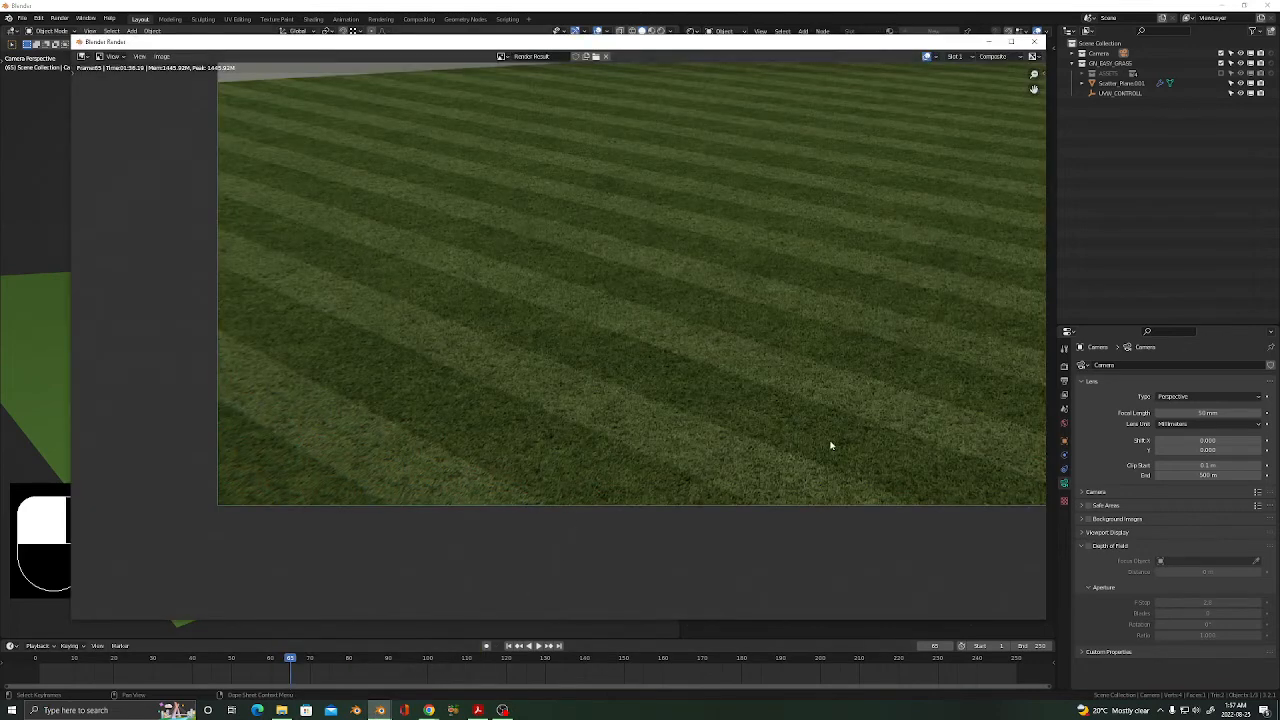
pyautogui.moveTo(830, 445); pyautogui.dragTo(626, 449, button='middle')
pyautogui.scroll(-3, 645, 428)
pyautogui.moveTo(797, 391); pyautogui.dragTo(716, 445, button='middle')
pyautogui.scroll(5, 712, 452)
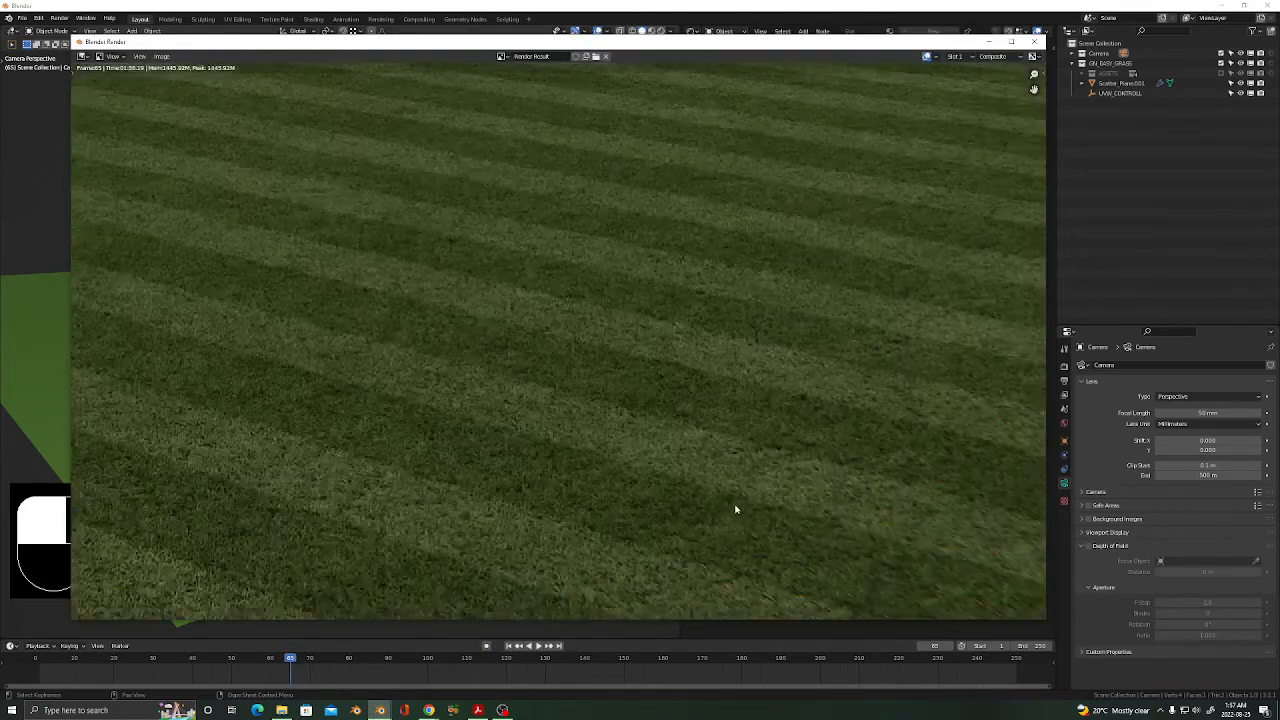
pyautogui.scroll(-6, 658, 529)
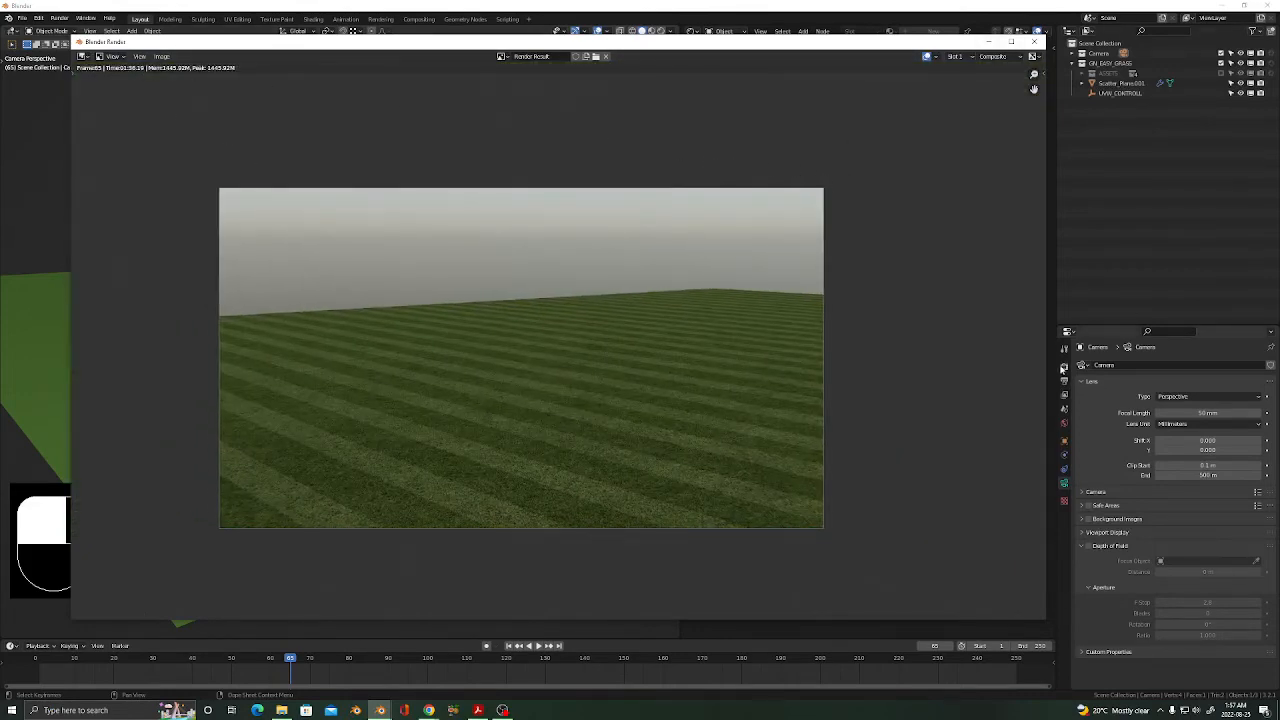
pyautogui.press('Escape')
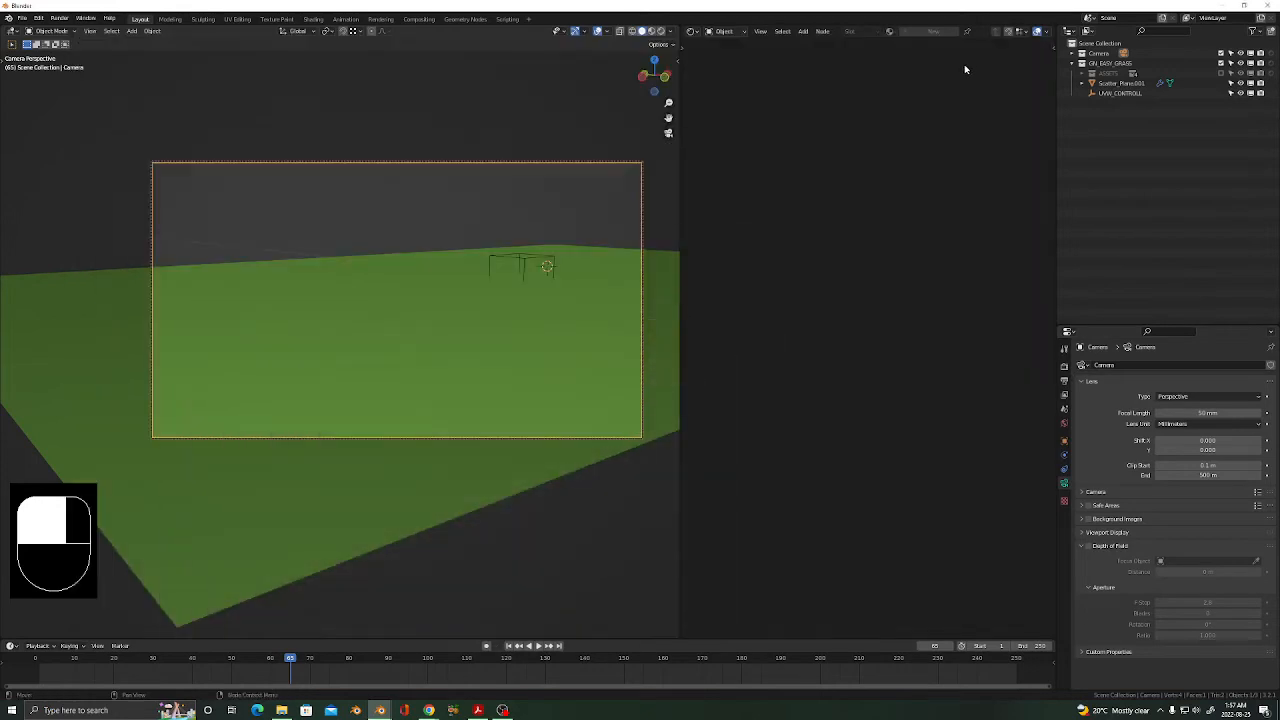
# Turn the empty right-hand area into the Compositor node editor showing the render nodes.
pyautogui.click(692, 31)
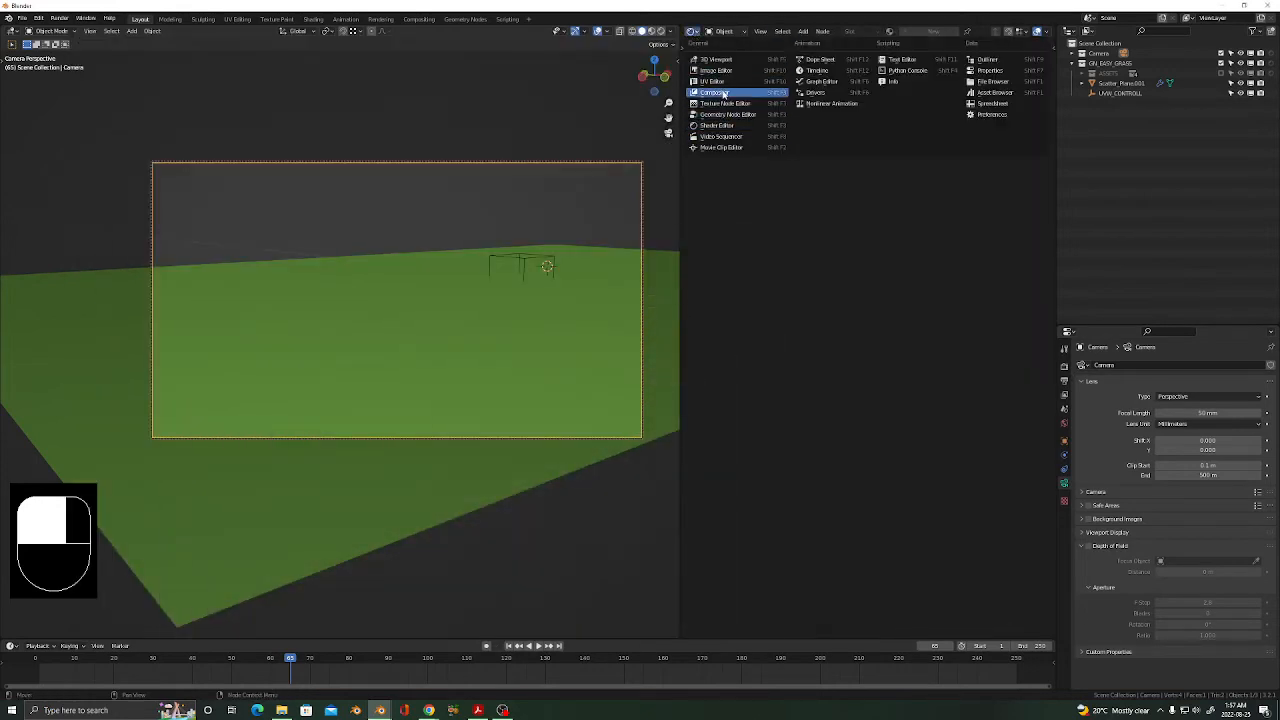
pyautogui.click(723, 93)
pyautogui.scroll(-5, 768, 276)
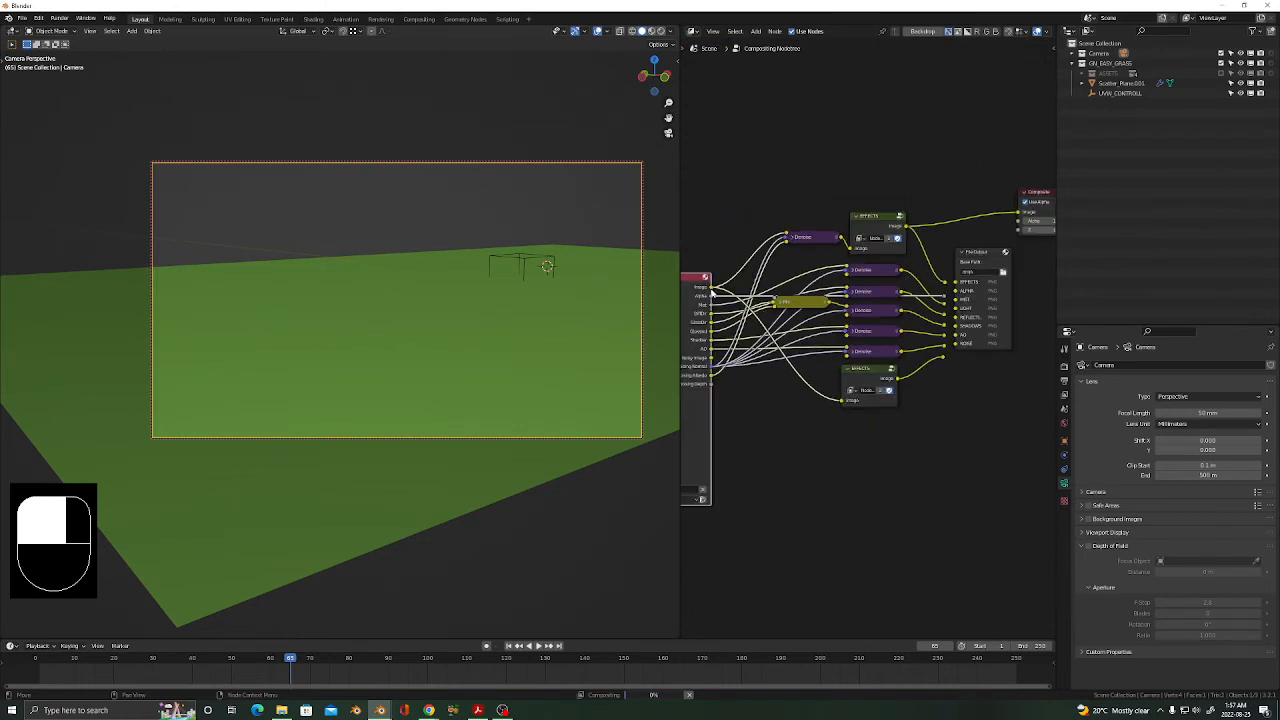
pyautogui.click(886, 229)
# Set denoising to OptiX, enable the 0.1 noise threshold, and render the scene again.
pyautogui.click(1064, 367)
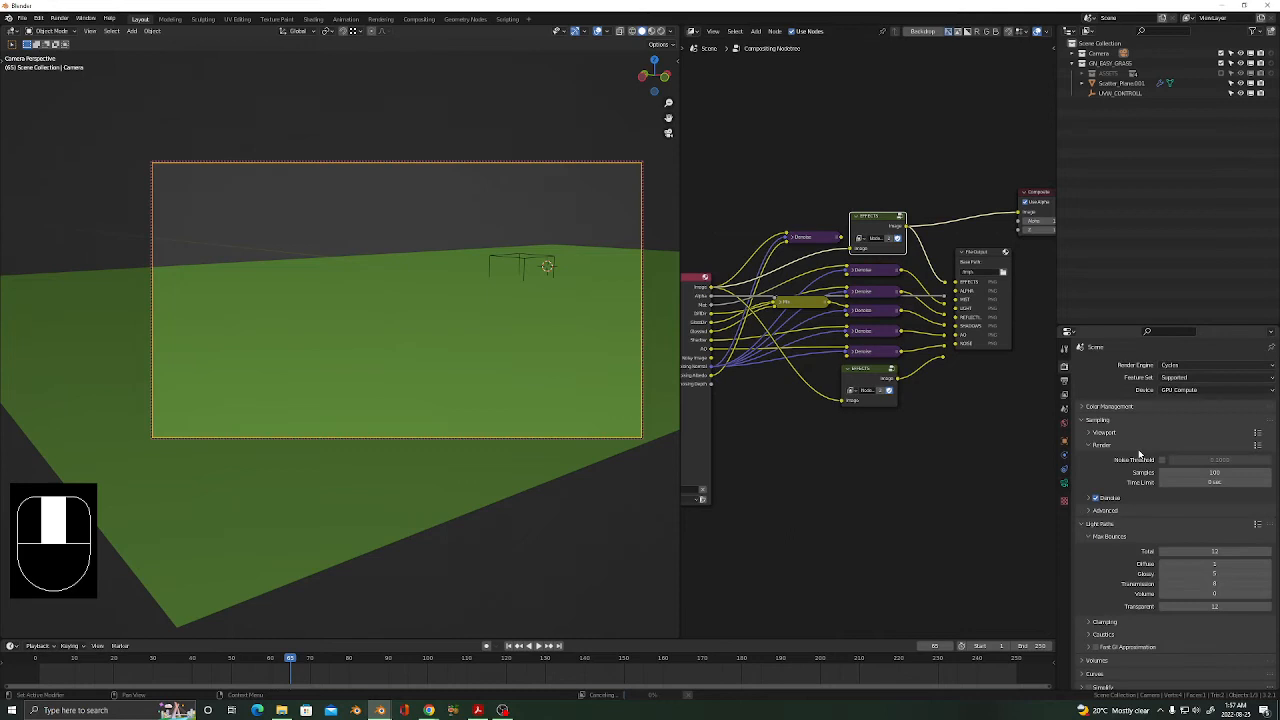
pyautogui.click(1089, 499)
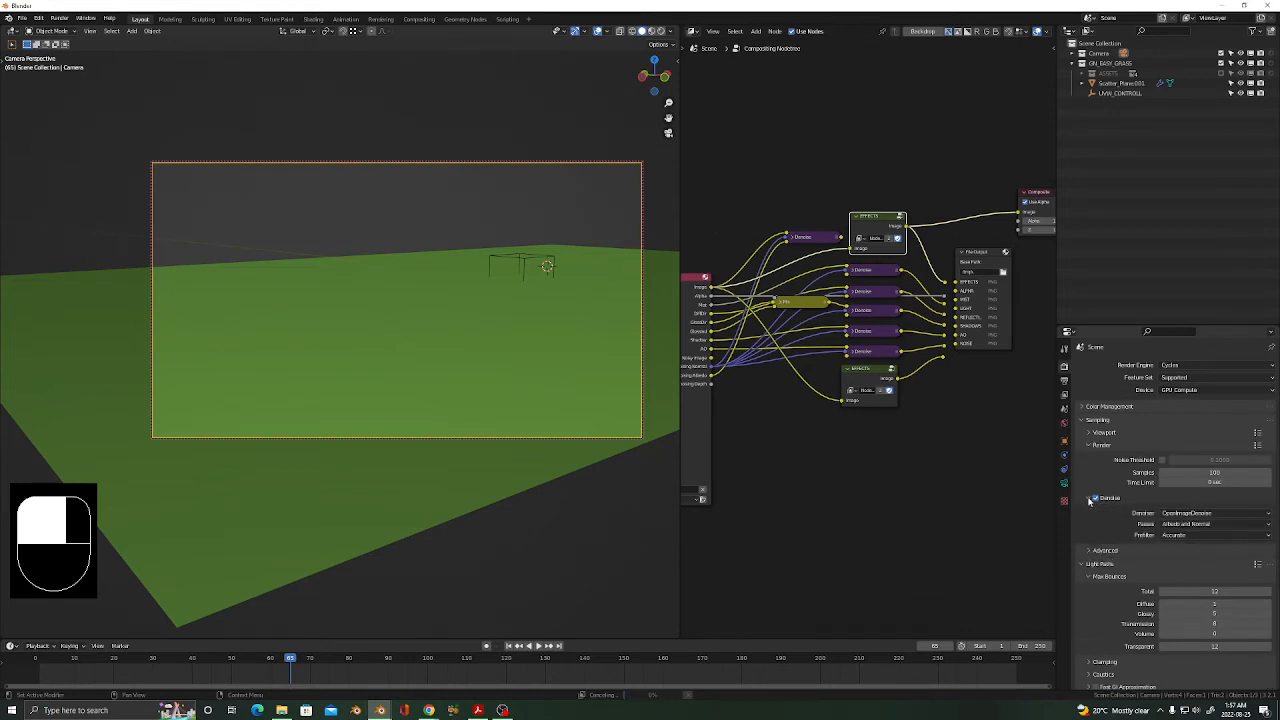
pyautogui.click(1185, 513)
pyautogui.click(1174, 526)
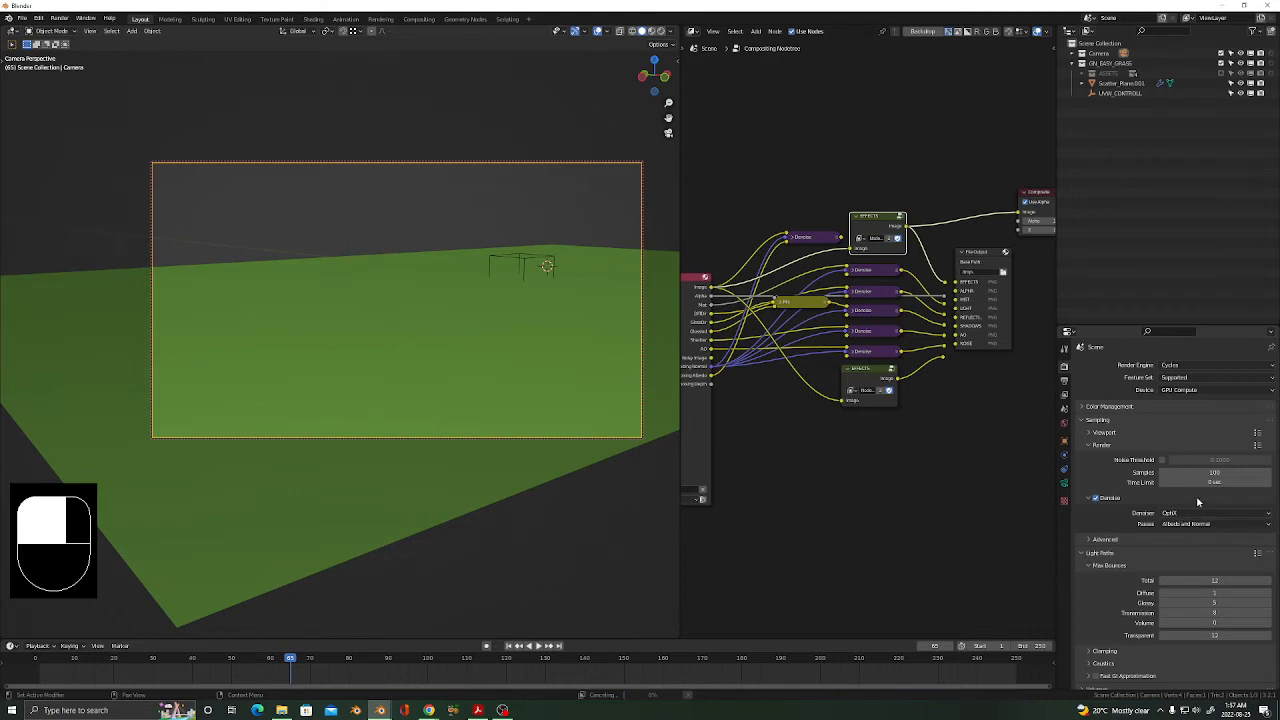
pyautogui.click(1162, 460)
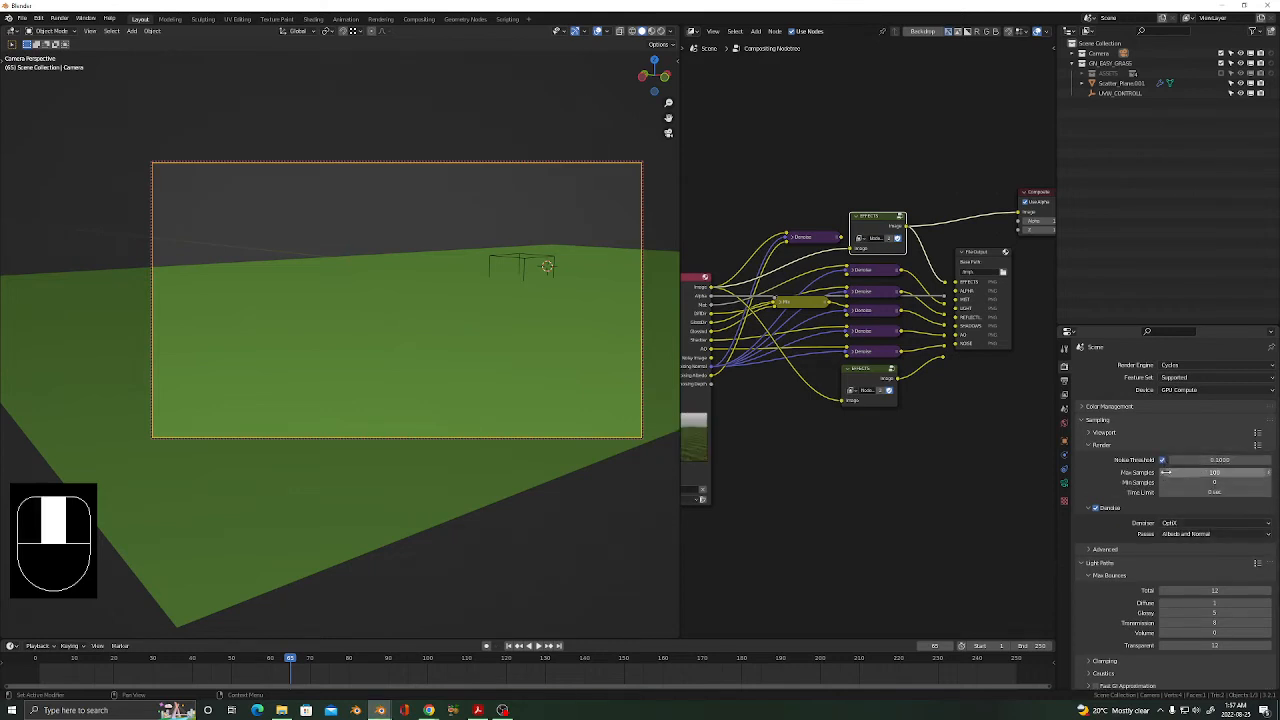
pyautogui.press('F12')
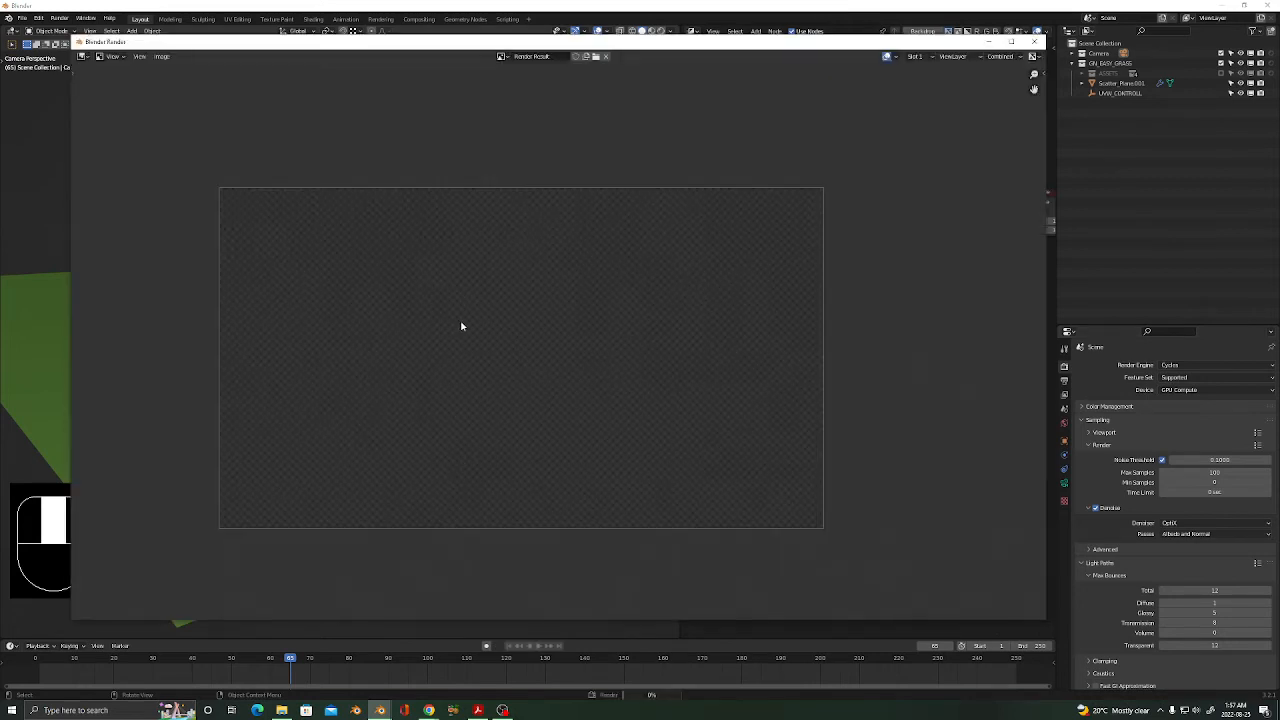
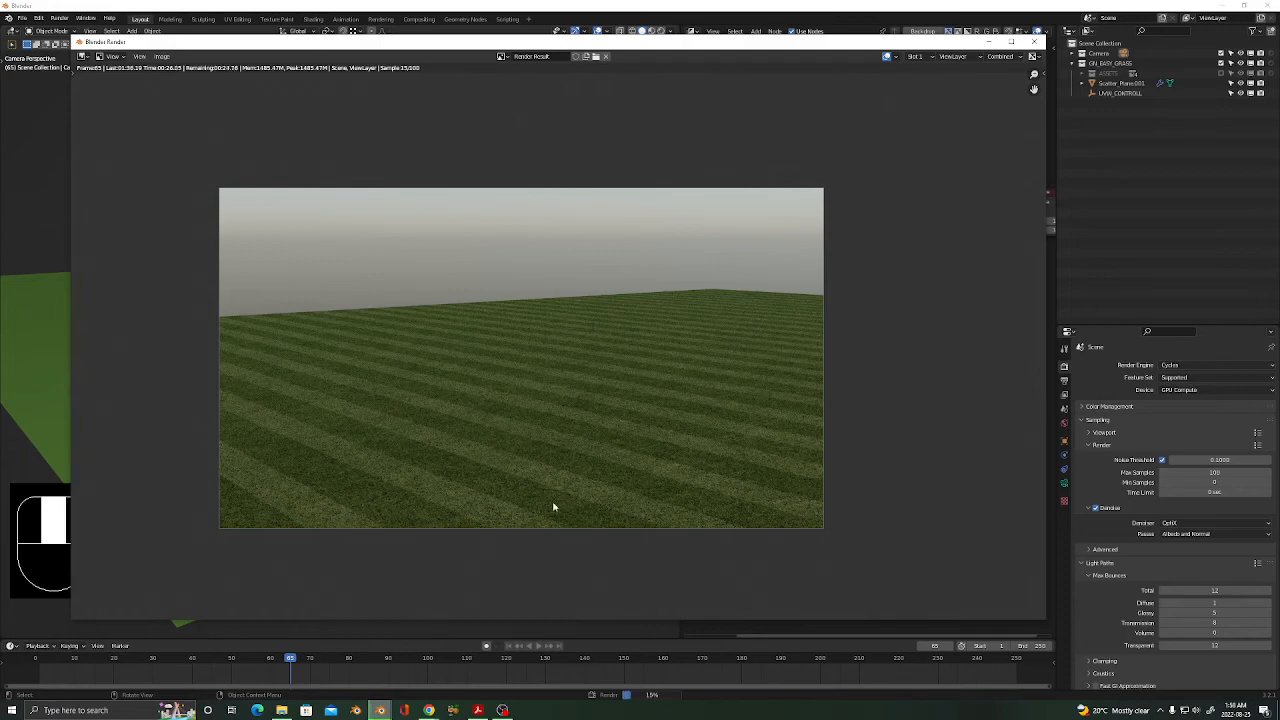
# Zoom and pan around the striped-grass render to inspect the blades, then close the render window.
pyautogui.moveTo(550, 500); pyautogui.dragTo(588, 480, button='middle')
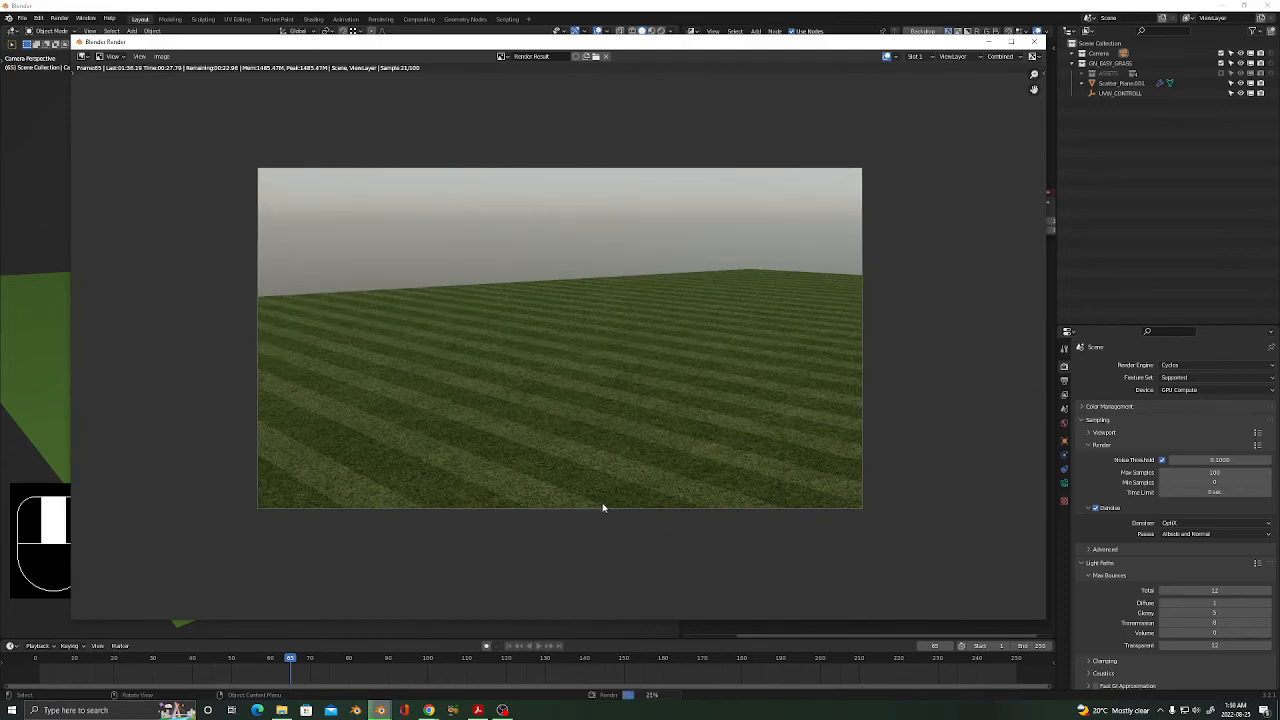
pyautogui.scroll(5, 602, 508)
pyautogui.moveTo(643, 449); pyautogui.dragTo(593, 469, button='middle')
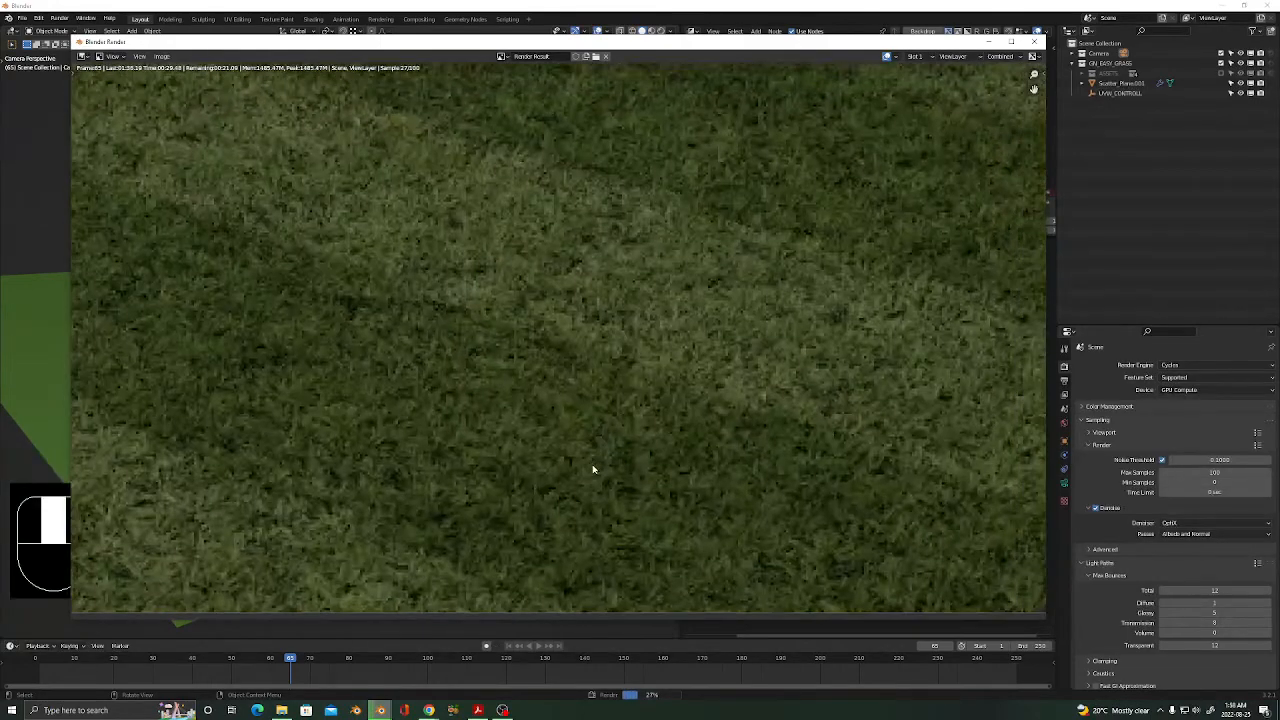
pyautogui.scroll(-4, 593, 469)
pyautogui.scroll(-1, 593, 469)
pyautogui.scroll(-1, 701, 413)
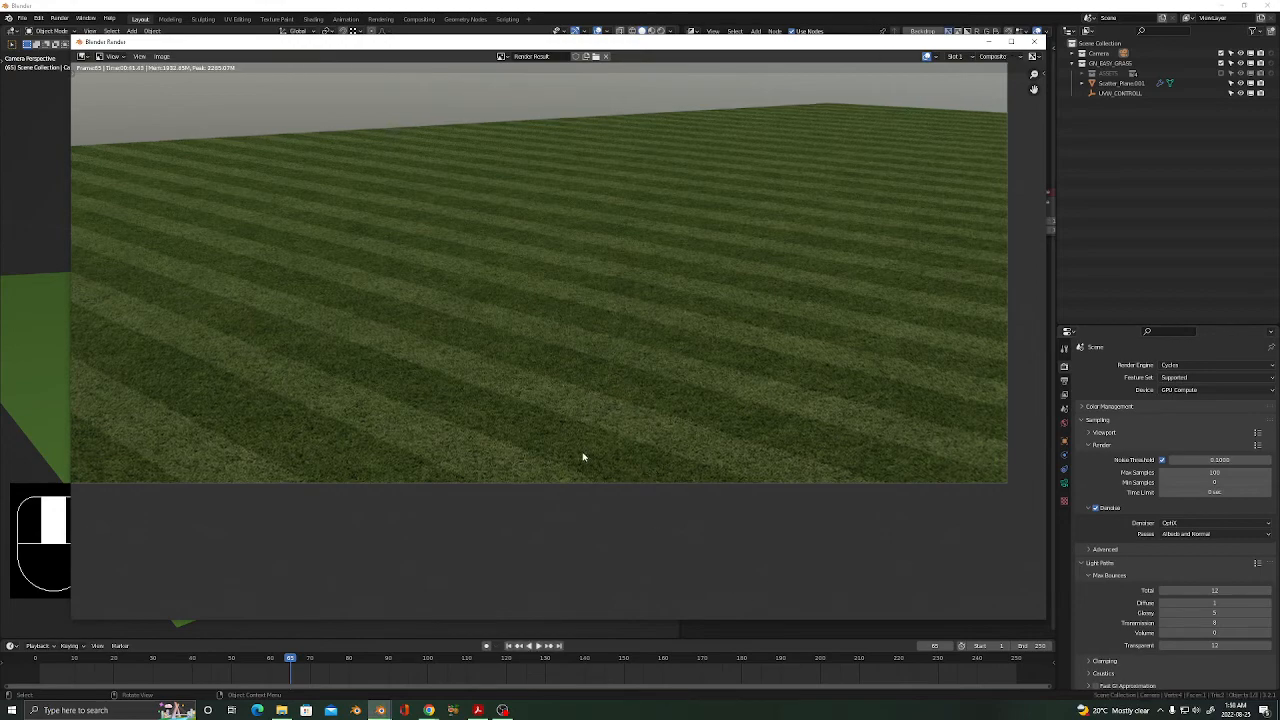
pyautogui.scroll(4, 583, 457)
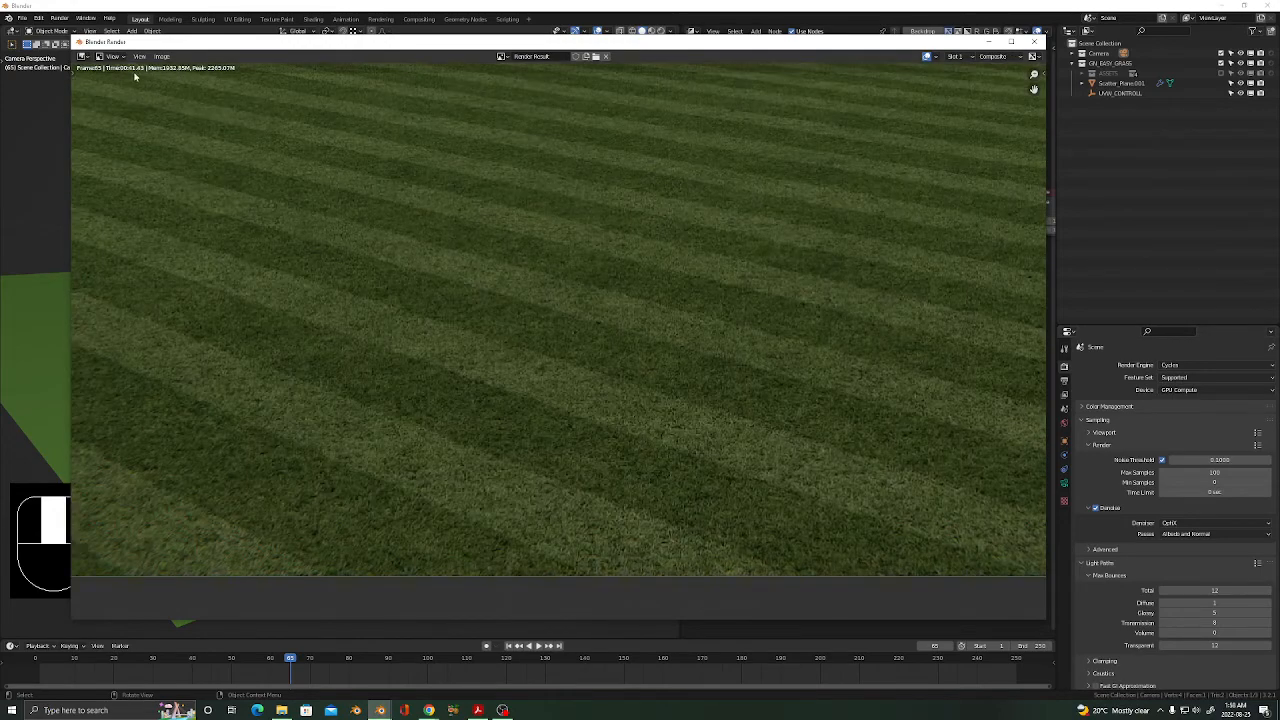
pyautogui.moveTo(604, 350); pyautogui.dragTo(510, 338, button='middle')
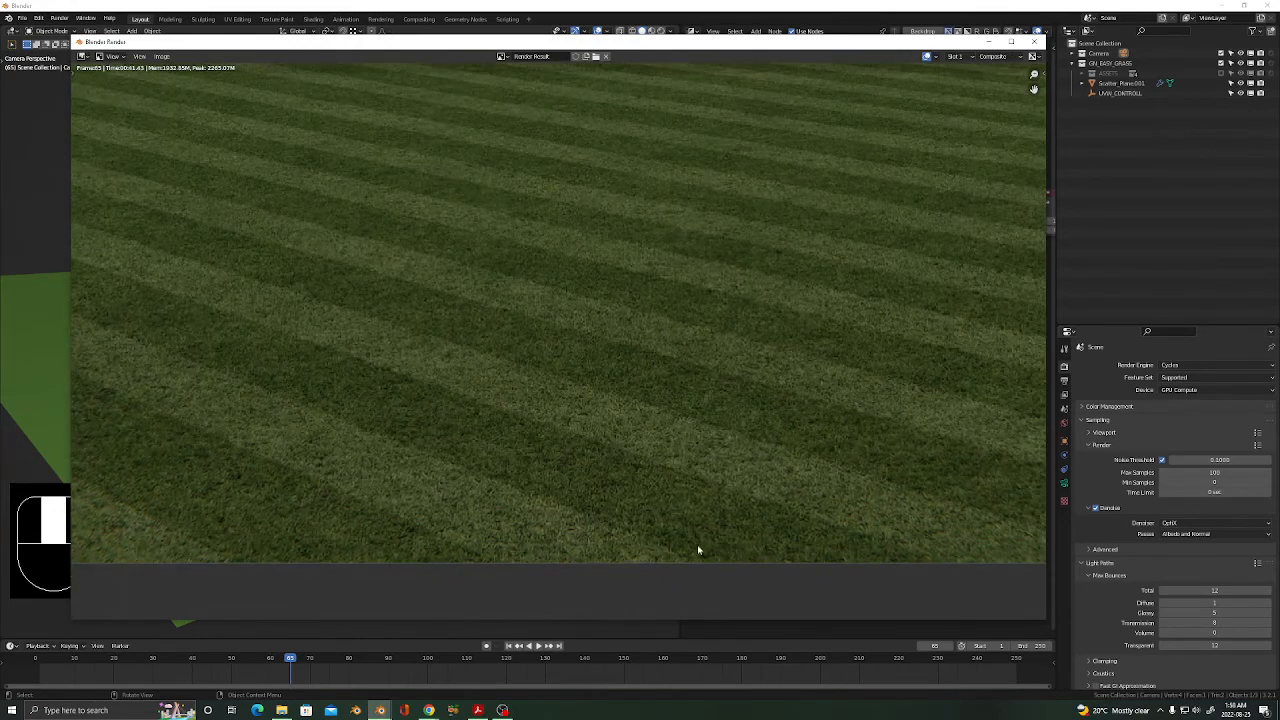
pyautogui.scroll(-4, 698, 549)
pyautogui.scroll(3, 525, 481)
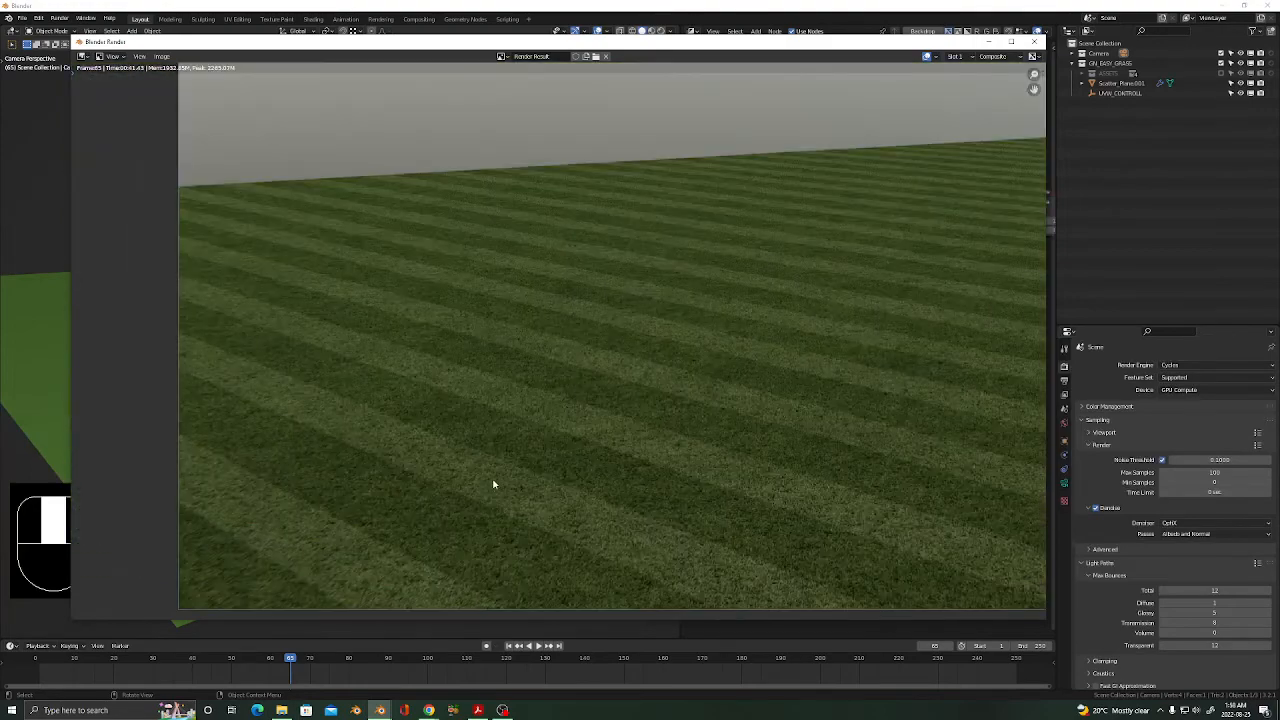
pyautogui.scroll(-4, 651, 466)
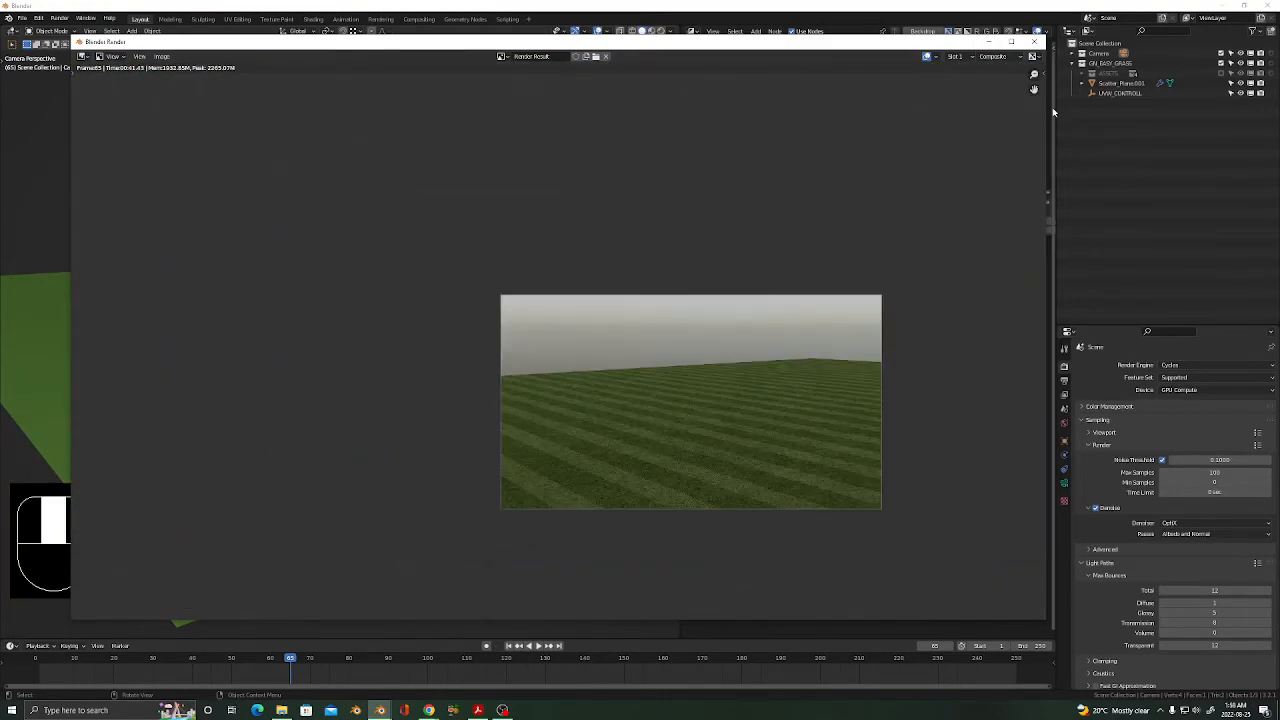
pyautogui.click(1036, 41)
# In Edit Mode, scale the green ground plane down to about 0.265 of its size.
pyautogui.click(405, 365)
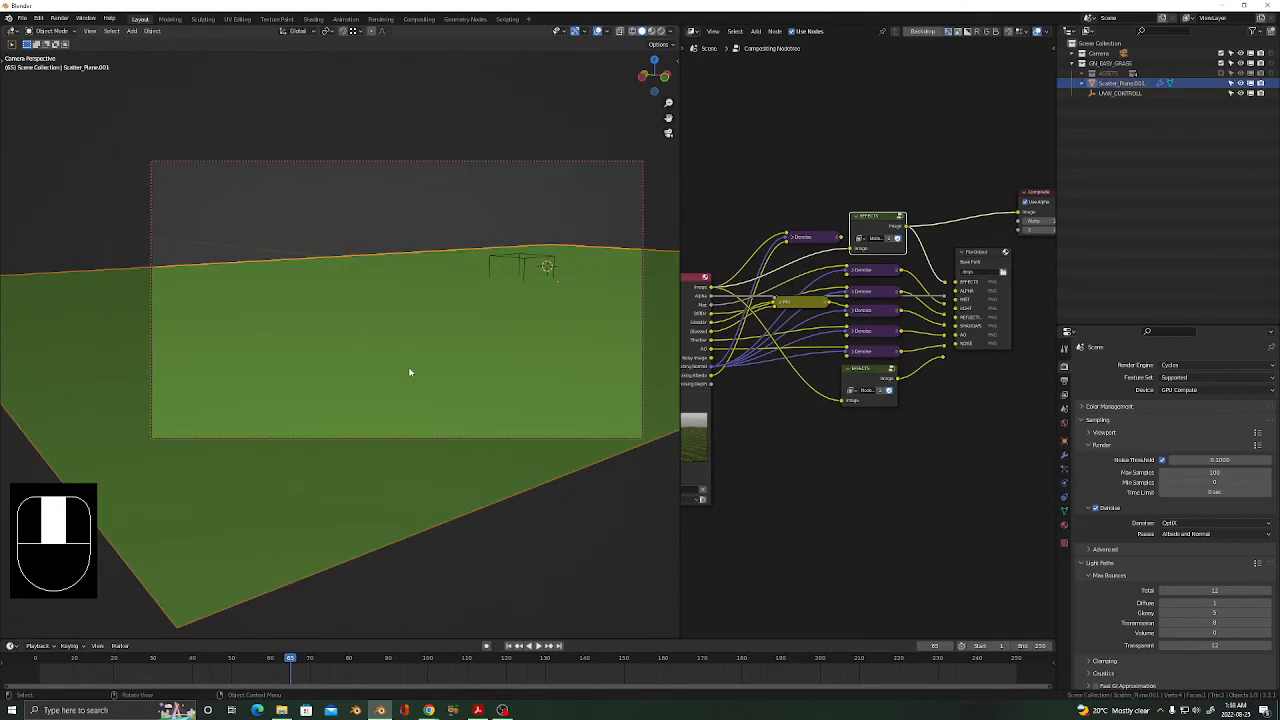
pyautogui.press('Tab')
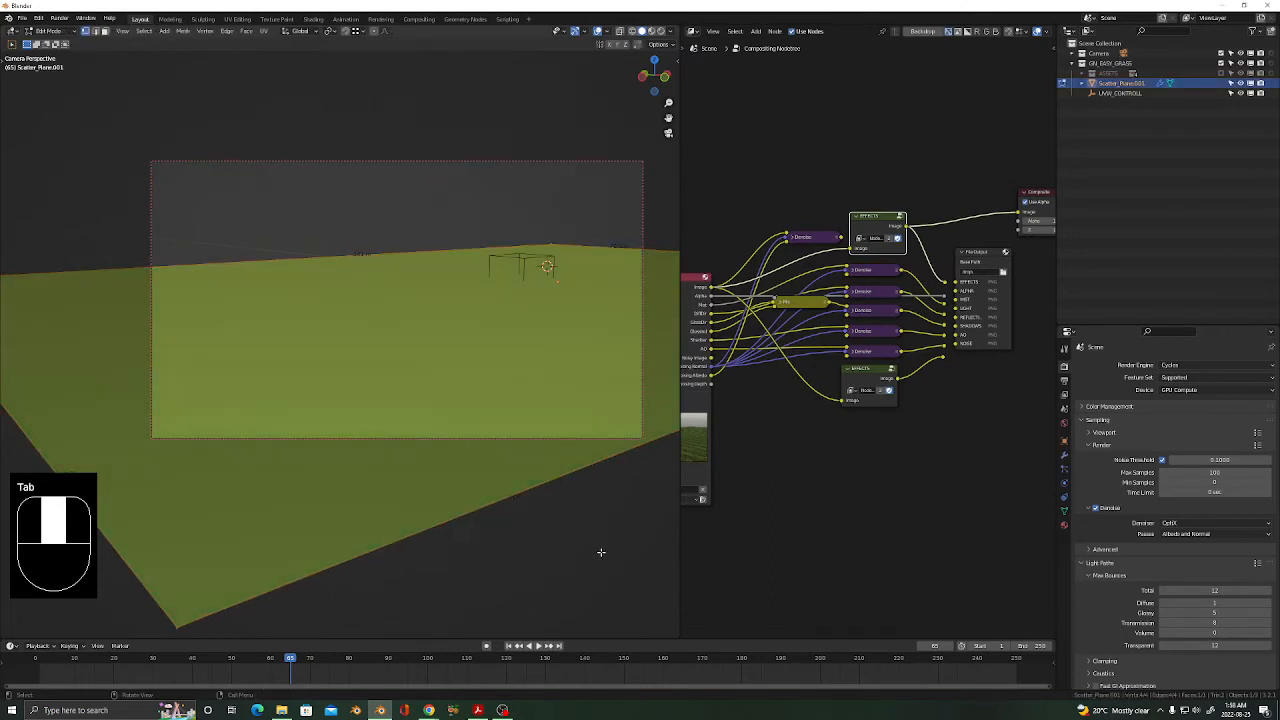
pyautogui.press('s')
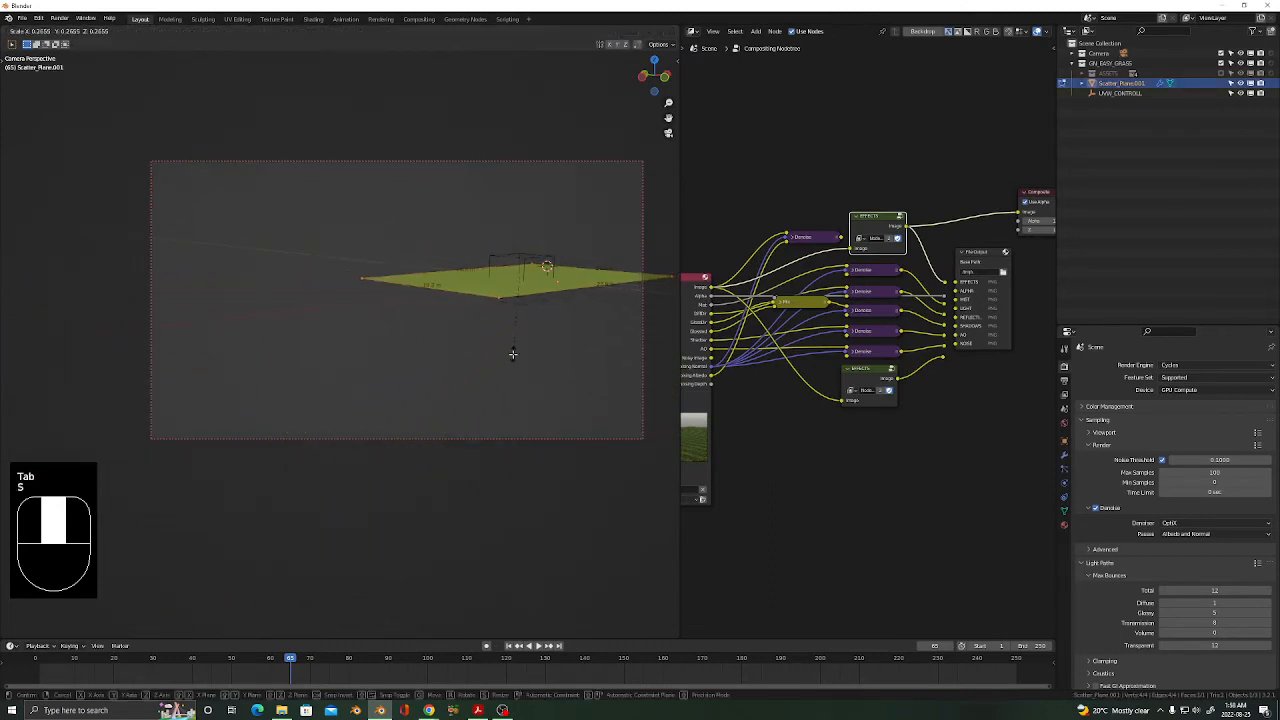
pyautogui.click(512, 353)
pyautogui.moveTo(537, 292); pyautogui.dragTo(455, 376, button='middle')
pyautogui.scroll(3, 460, 378)
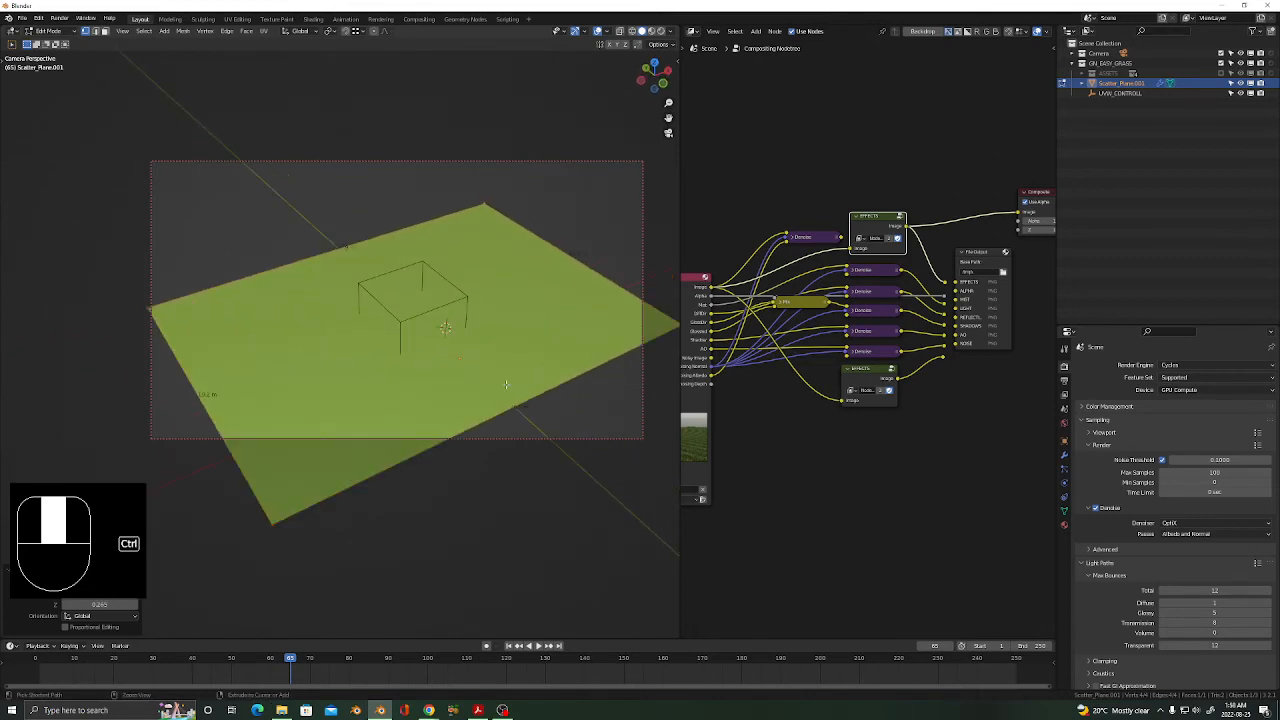
# Add 36 evenly spaced loop cuts across the plane, then remove them again.
pyautogui.hotkey('ctrl', 'r')
pyautogui.scroll(20, 506, 385)
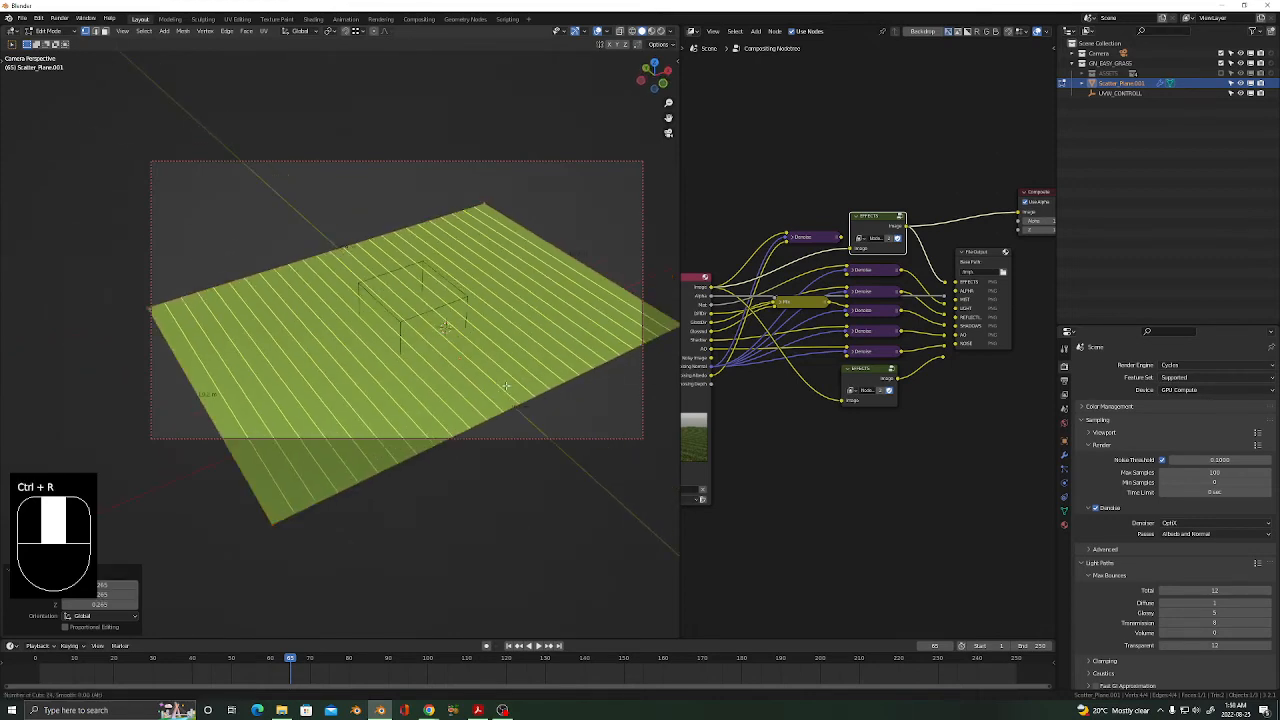
pyautogui.click(506, 385)
pyautogui.rightClick(506, 385)
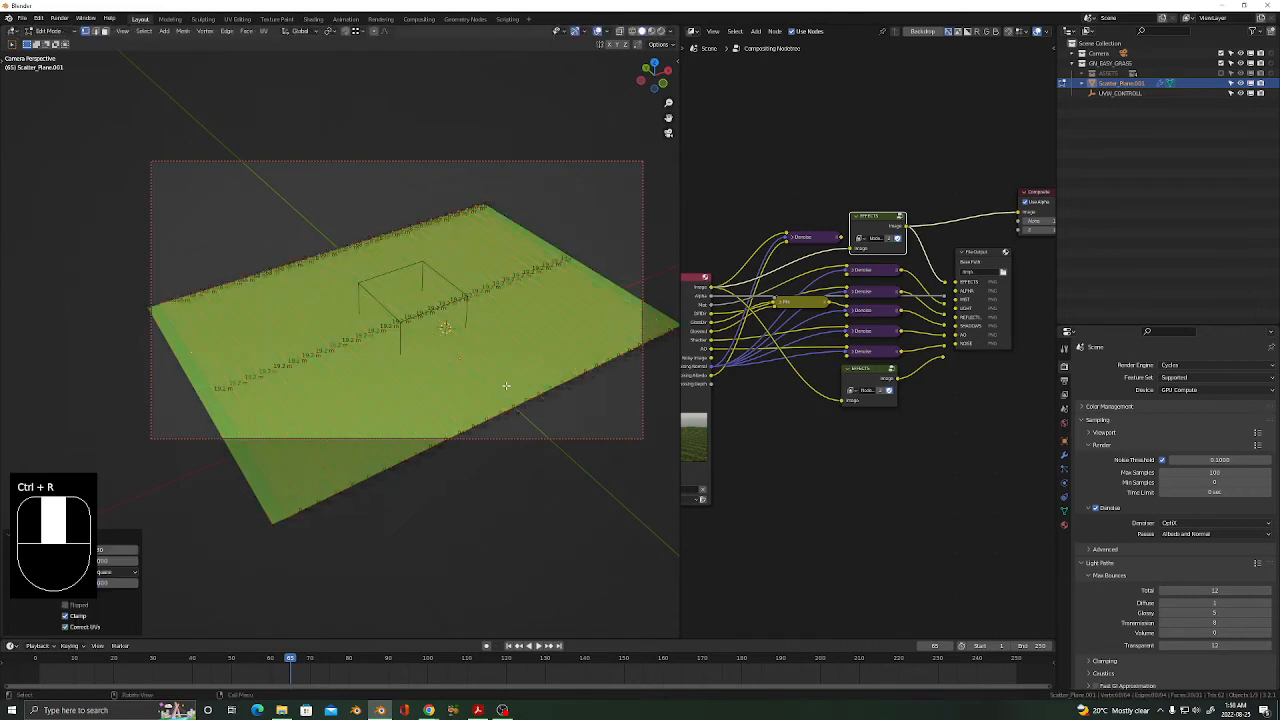
pyautogui.press('q')
pyautogui.click(440, 350)
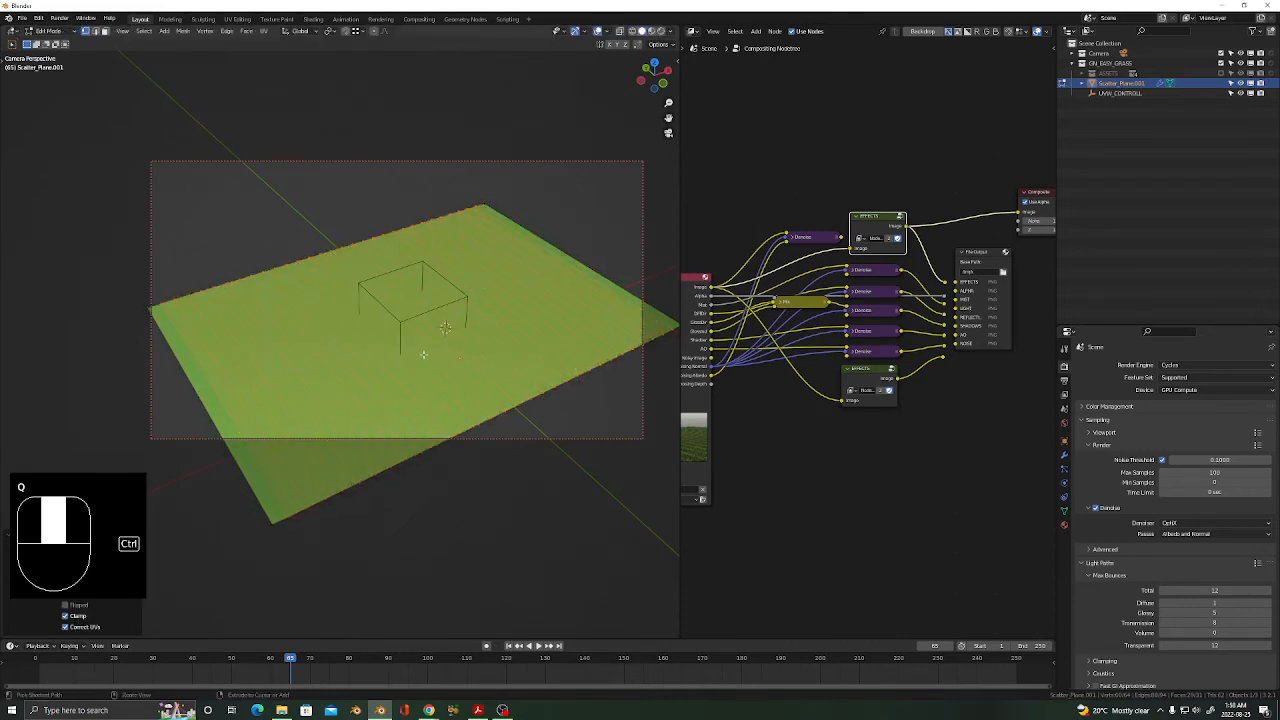
# Add 20 loop cuts across the plane, deselect, and return to Object Mode with the plane selected.
pyautogui.hotkey('ctrl', 'r')
pyautogui.scroll(19, 423, 354)
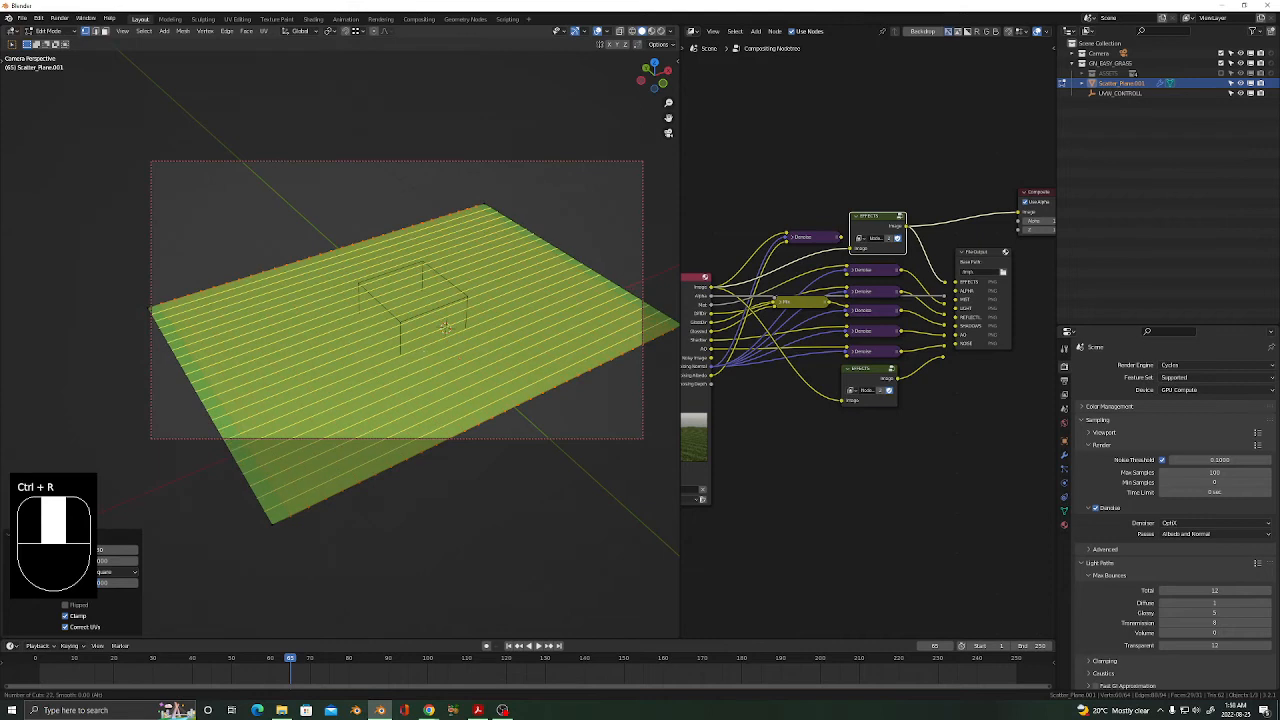
pyautogui.click(423, 354)
pyautogui.moveTo(423, 354); pyautogui.dragTo(362, 492)
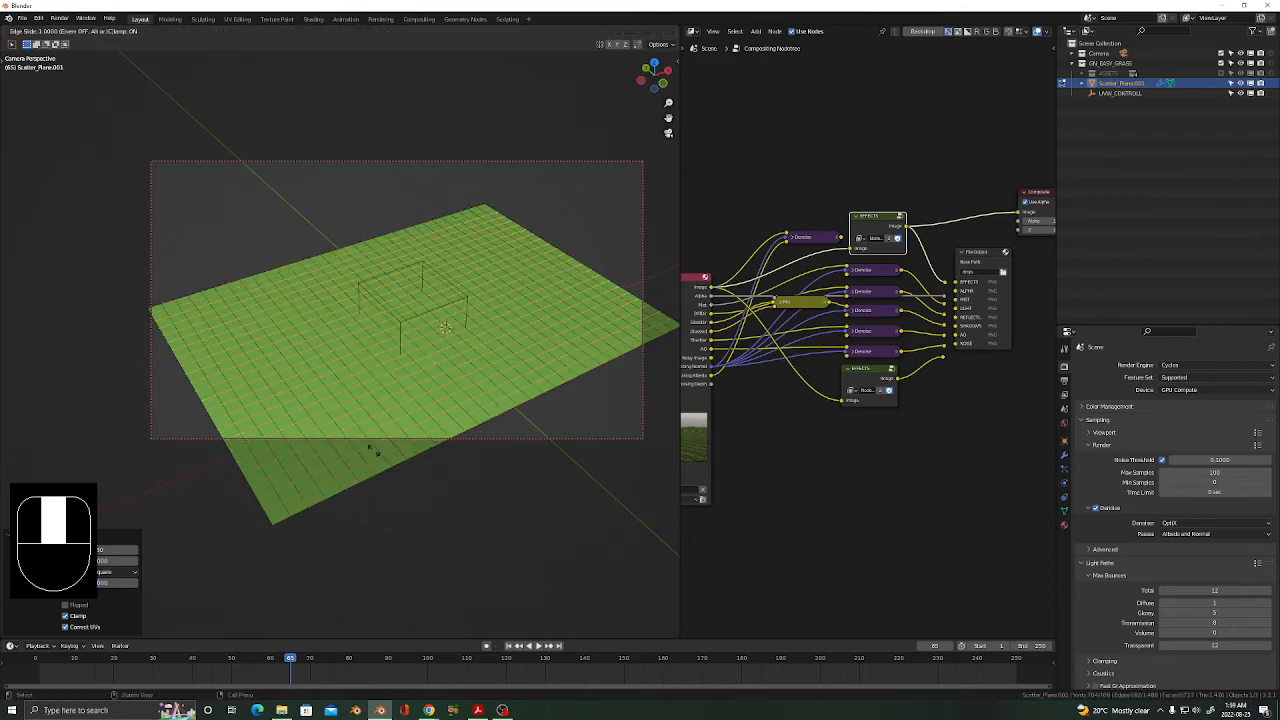
pyautogui.click(372, 418)
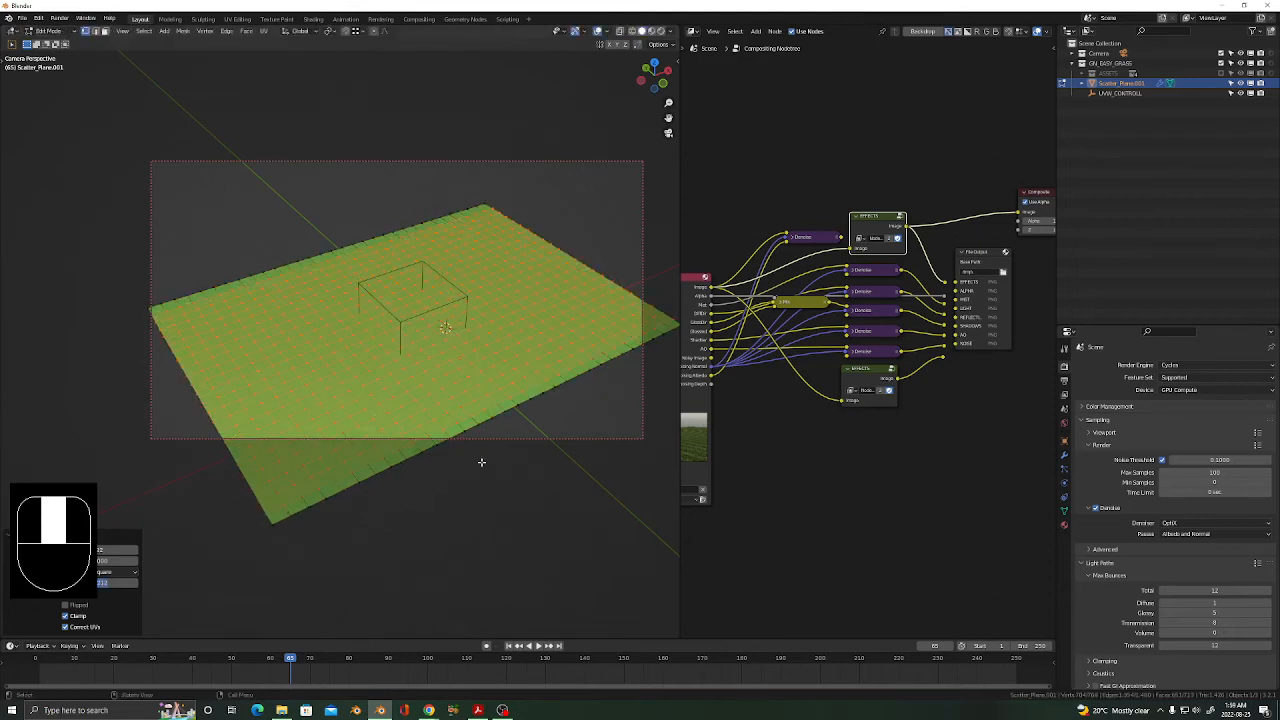
pyautogui.moveTo(460, 446); pyautogui.dragTo(480, 429, button='middle')
pyautogui.click(525, 458)
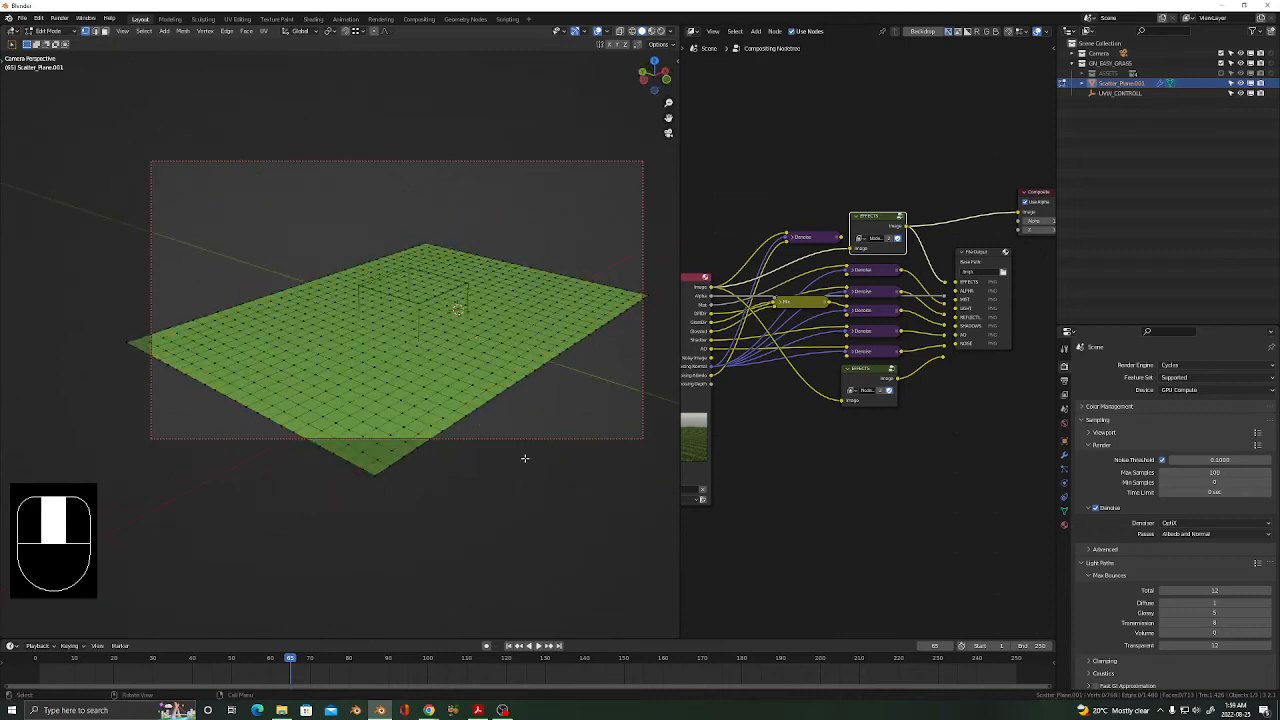
pyautogui.press('Tab')
pyautogui.click(471, 329)
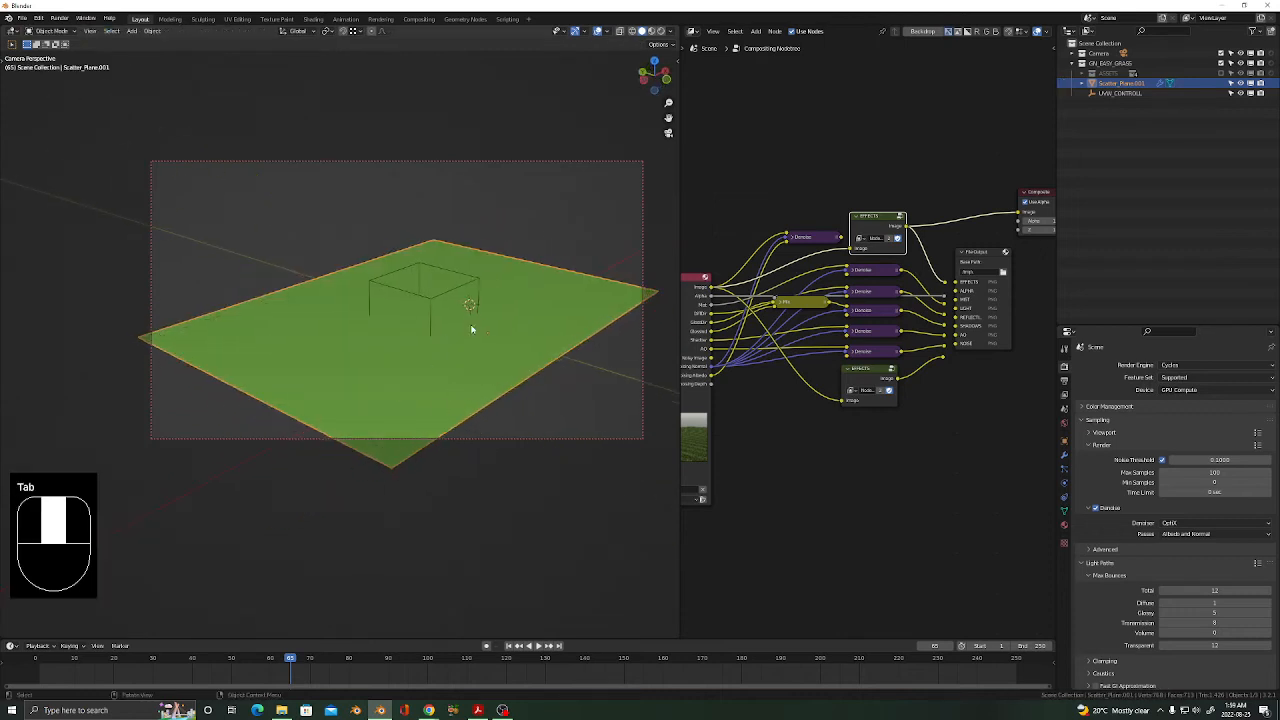
# Widen the 3D view and show the grass plane in rendered shading from a free perspective.
pyautogui.moveTo(683, 171)
pyautogui.mouseDown()
pyautogui.moveTo(940, 222)
pyautogui.moveTo(1040, 222)
pyautogui.mouseUp()
pyautogui.moveTo(717, 416); pyautogui.dragTo(634, 406, button='middle')
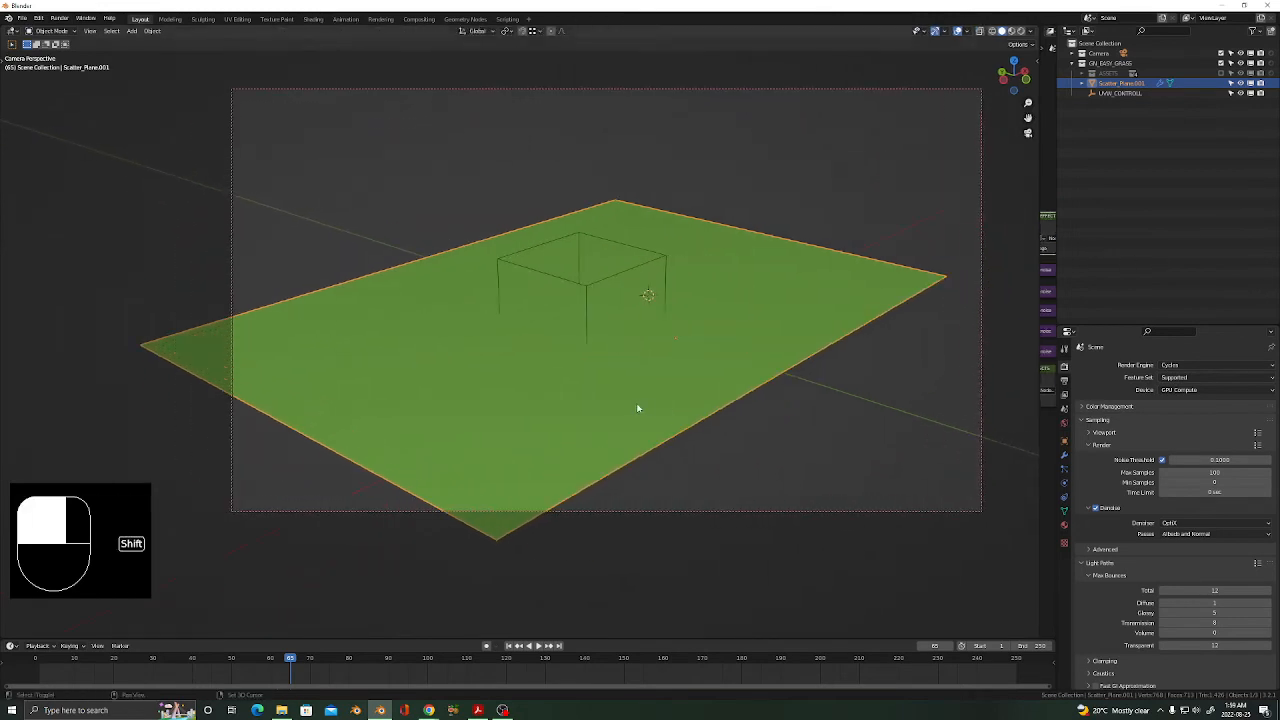
pyautogui.press('z')
pyautogui.click(627, 346)
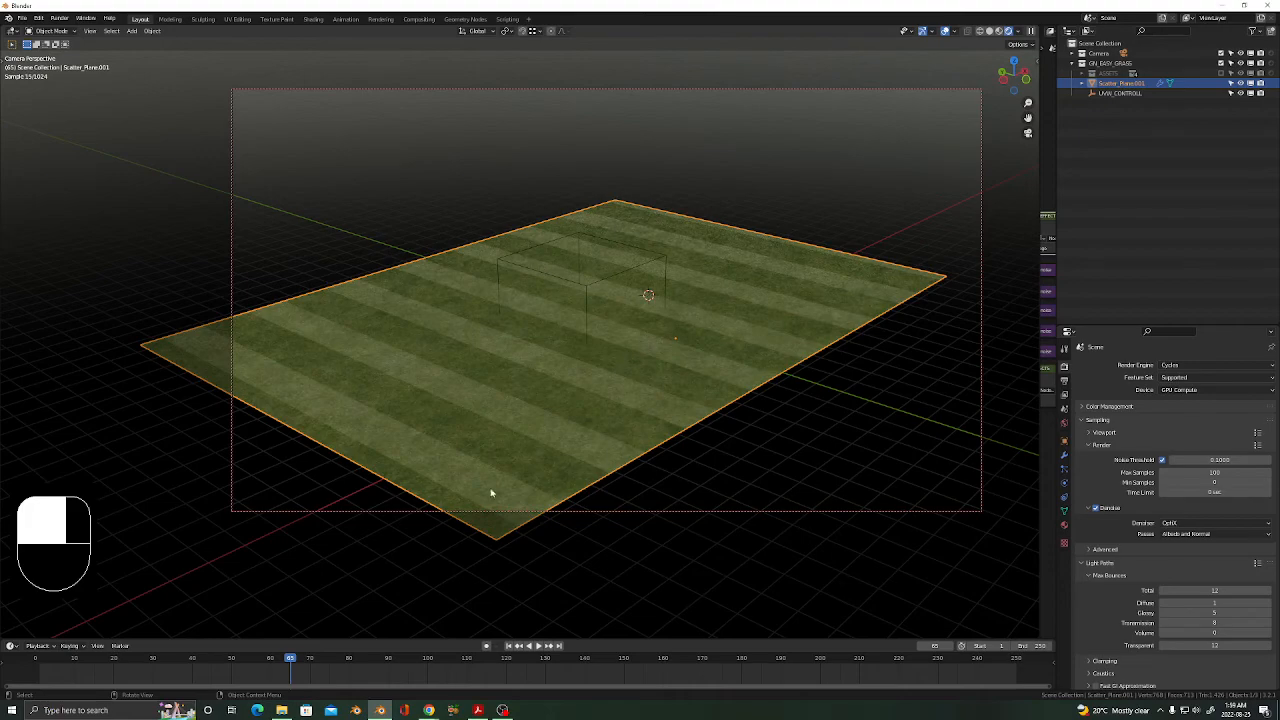
pyautogui.moveTo(491, 493)
pyautogui.mouseDown(button='middle')
pyautogui.moveTo(517, 477)
pyautogui.moveTo(508, 489)
pyautogui.mouseUp(button='middle')
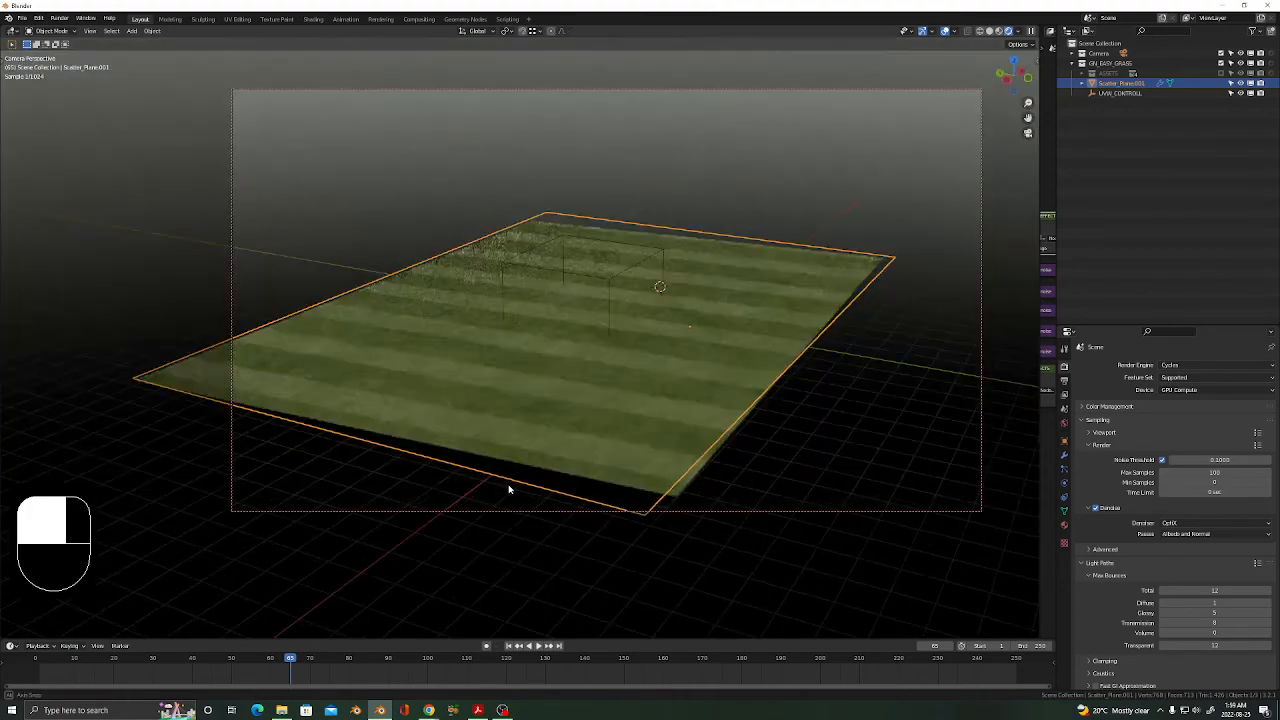
pyautogui.press('KP_0')
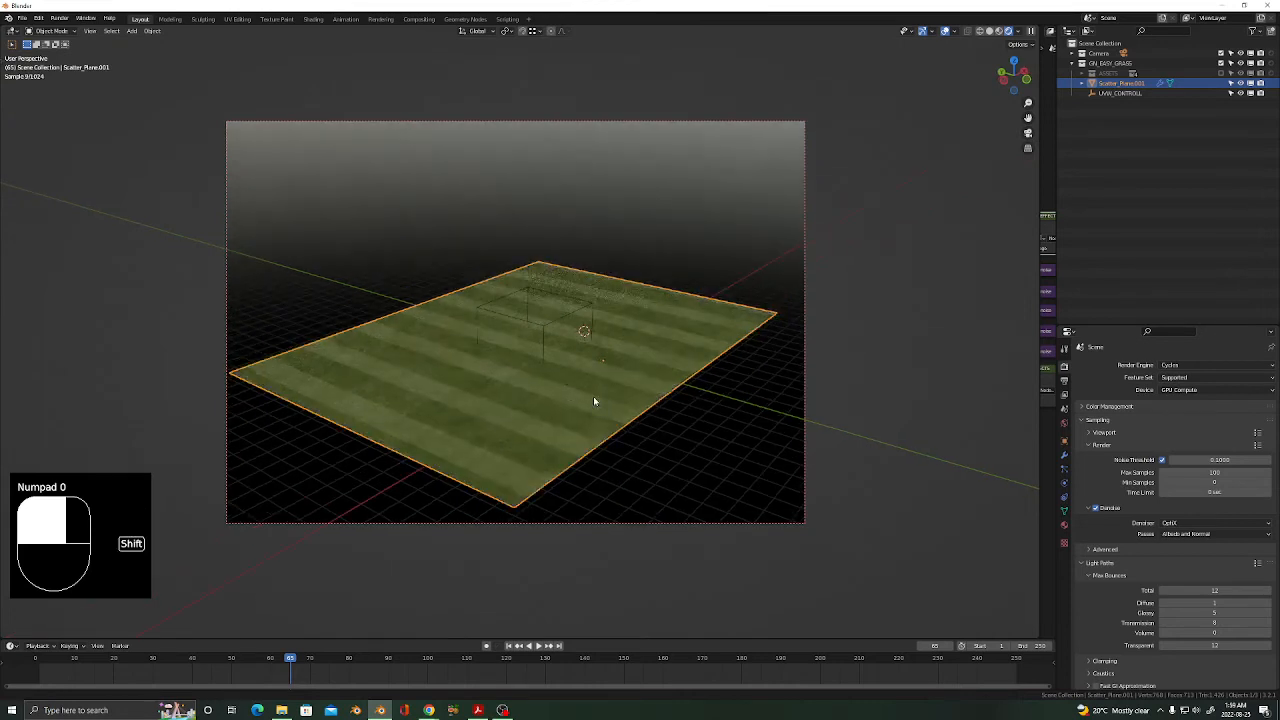
pyautogui.keyDown('shift'); pyautogui.moveTo(593, 397); pyautogui.dragTo(563, 376, button='middle'); pyautogui.keyUp('shift')
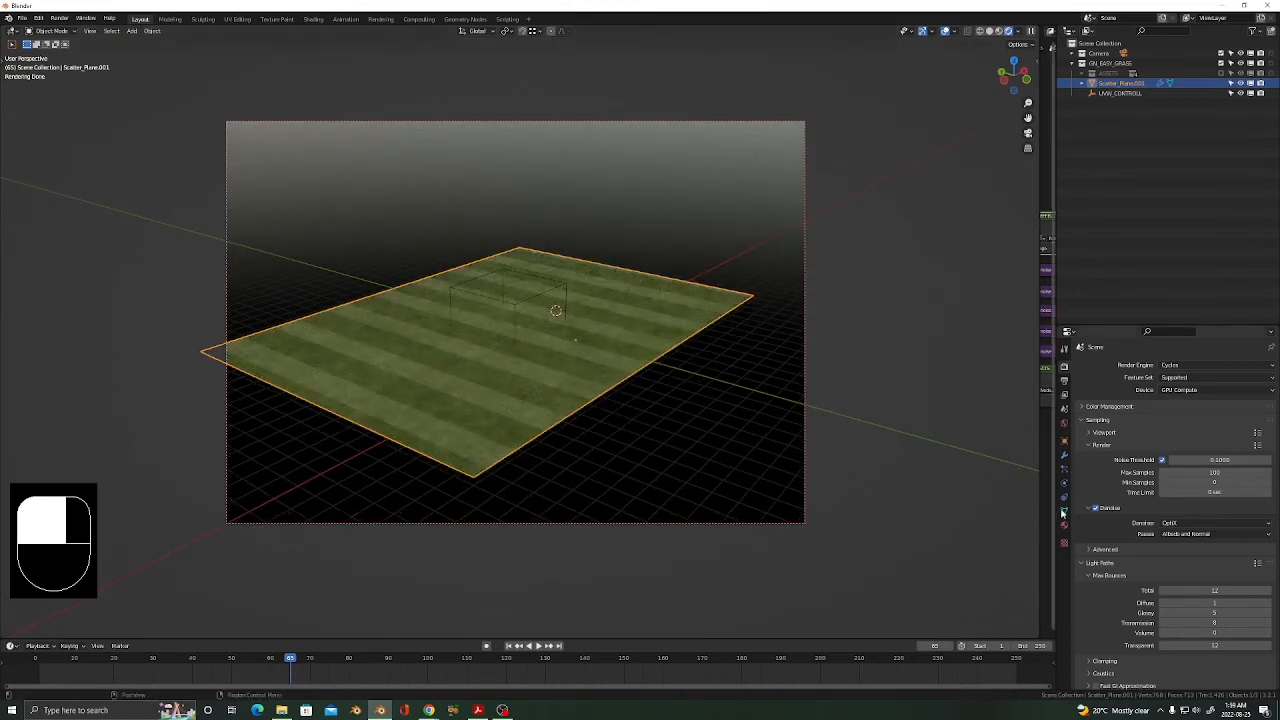
# In Object Data properties, make Grass to Mud active in both Color Attributes and Attributes.
pyautogui.click(1064, 455)
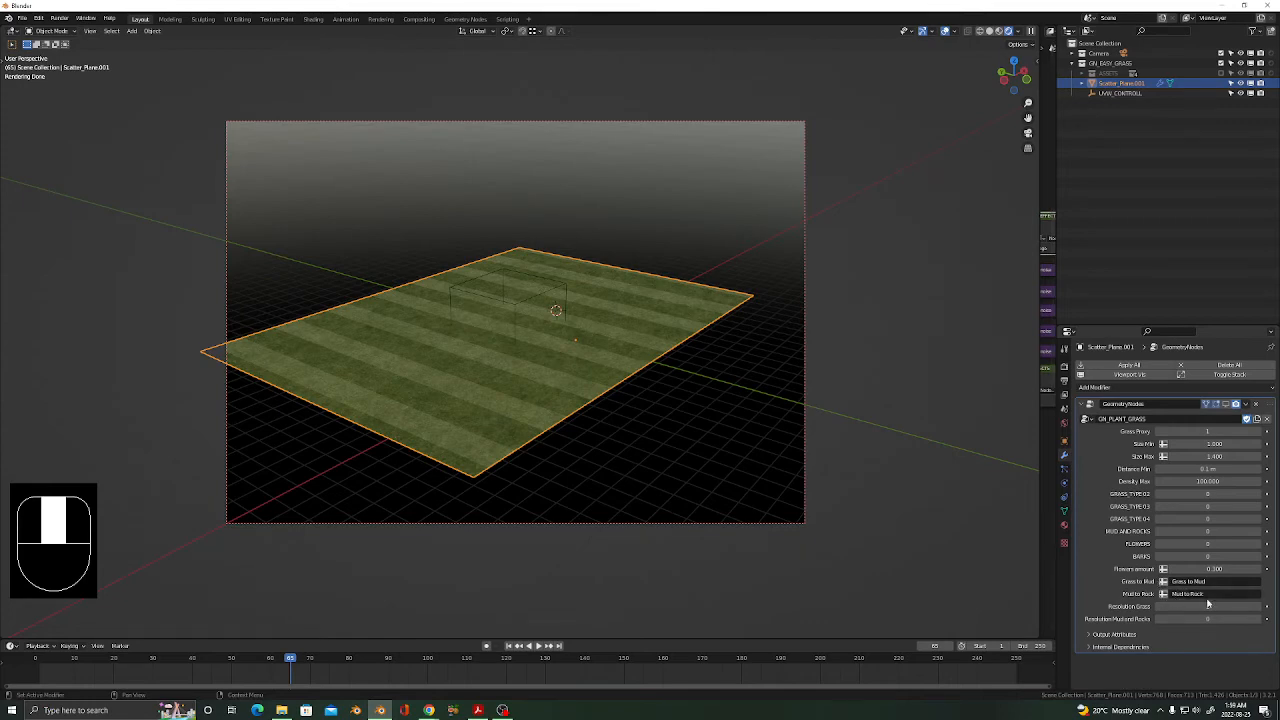
pyautogui.click(1064, 510)
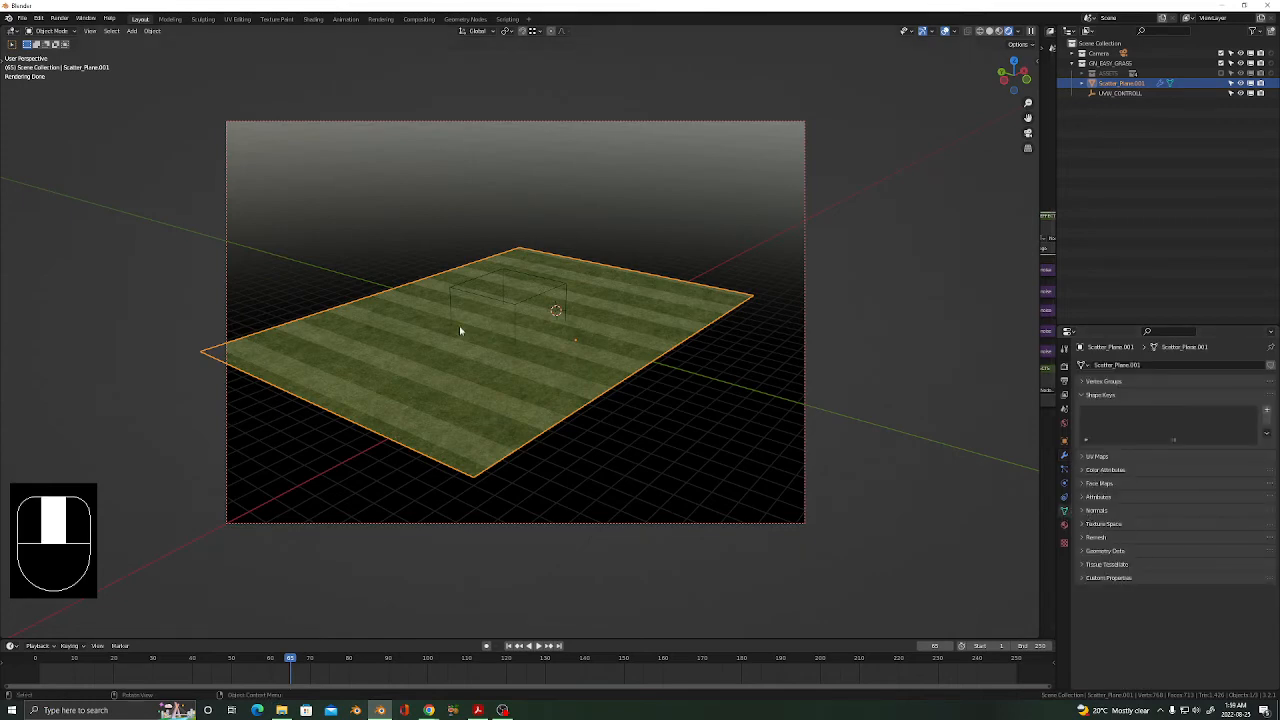
pyautogui.click(1086, 470)
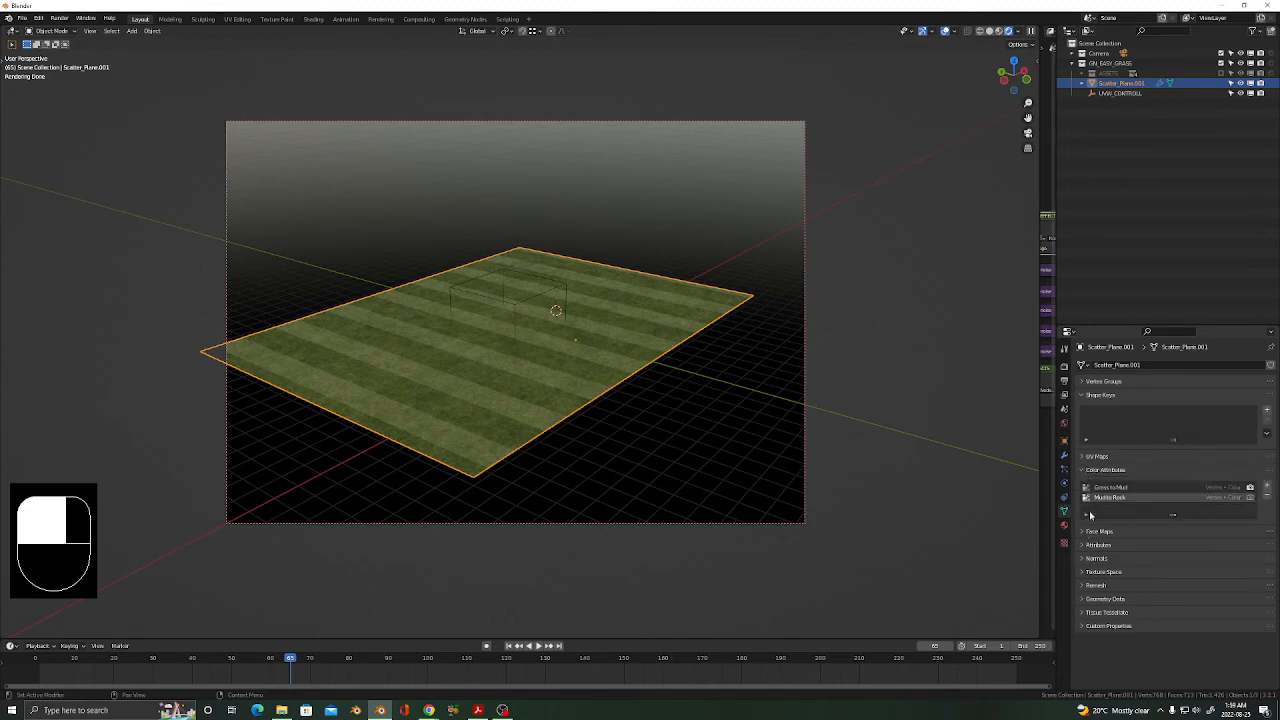
pyautogui.click(1084, 547)
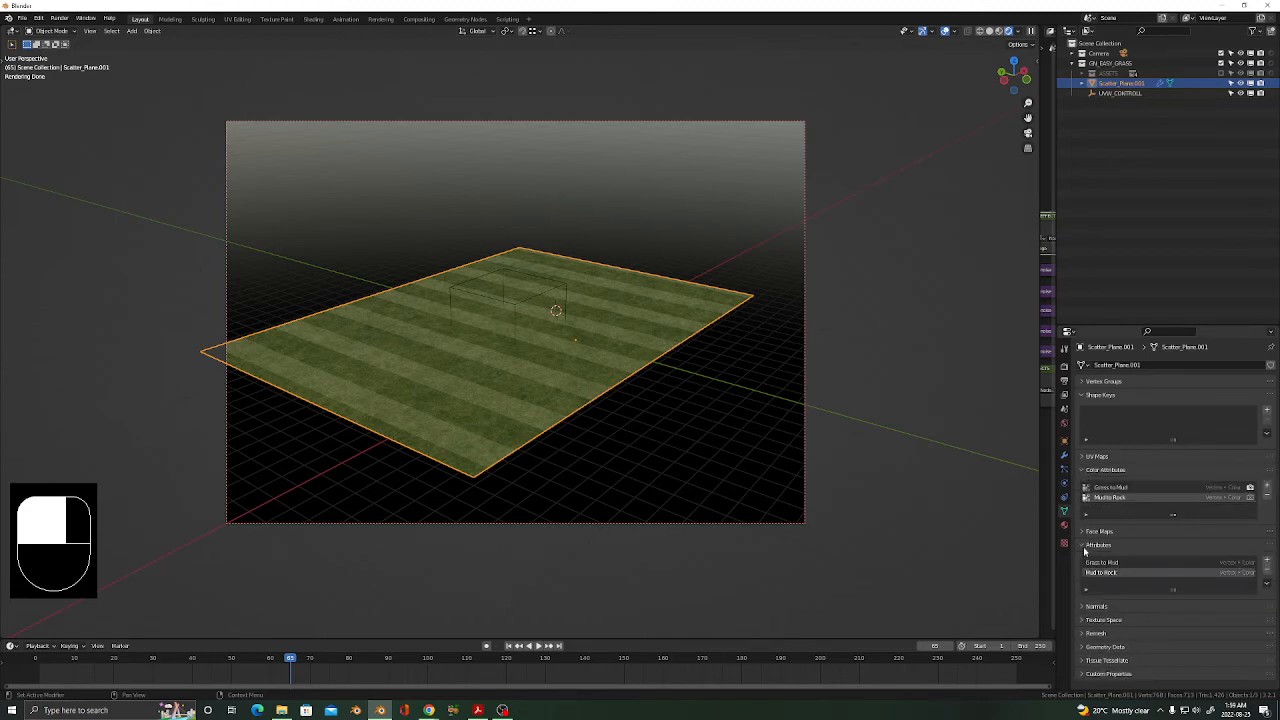
pyautogui.click(1111, 488)
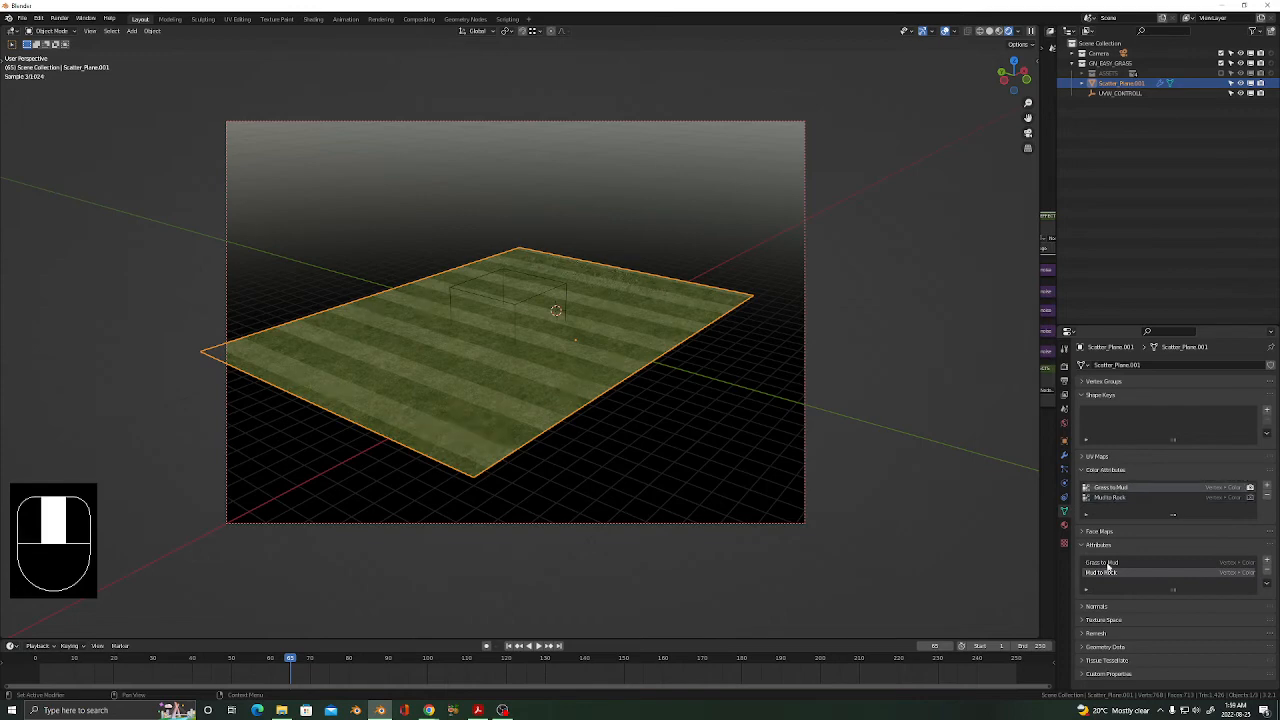
pyautogui.click(1107, 563)
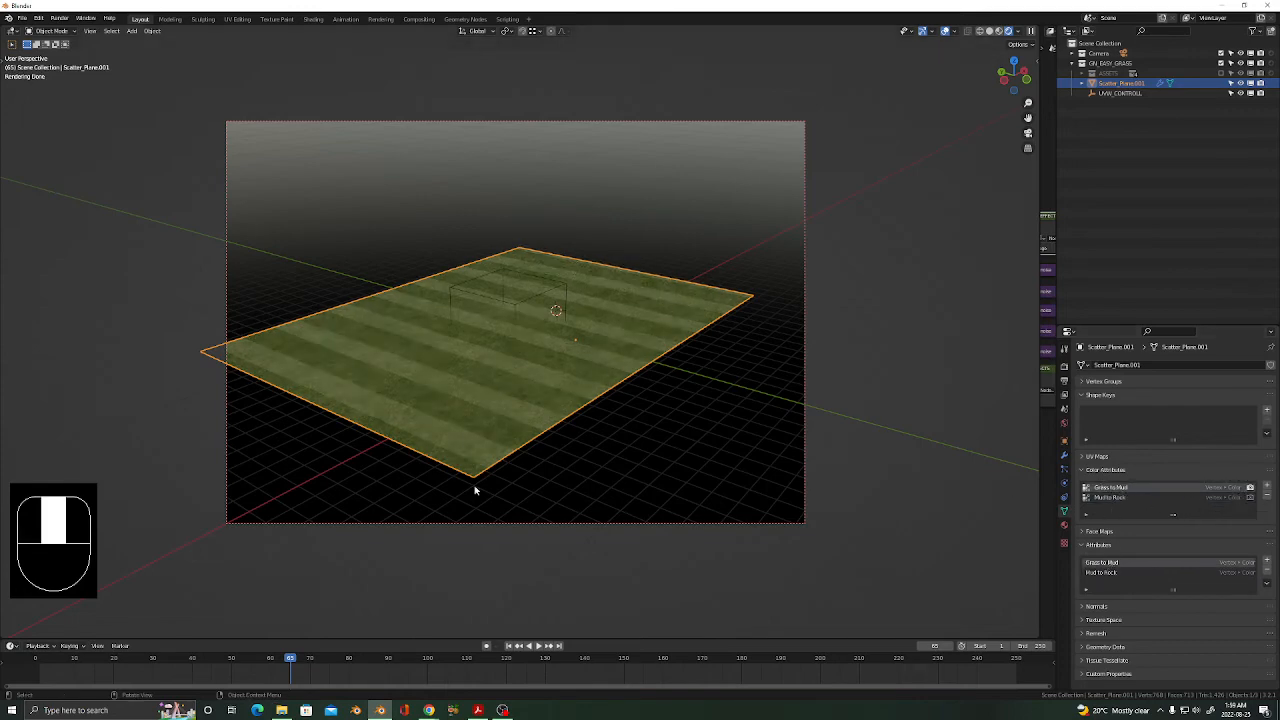
pyautogui.press('ctrl')
# Switch the plane to Vertex Paint, shrink the brush to about 93 px, and paint a test stroke.
pyautogui.hotkey('ctrl', 'Tab')
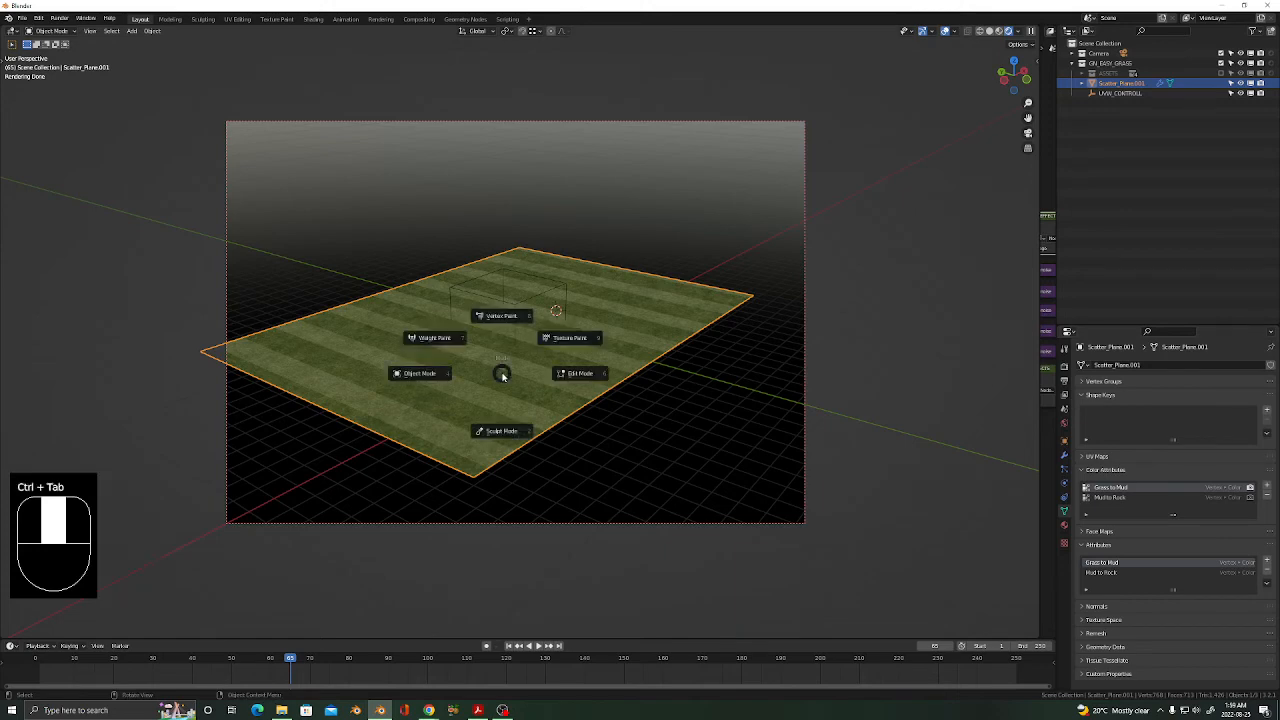
pyautogui.click(500, 317)
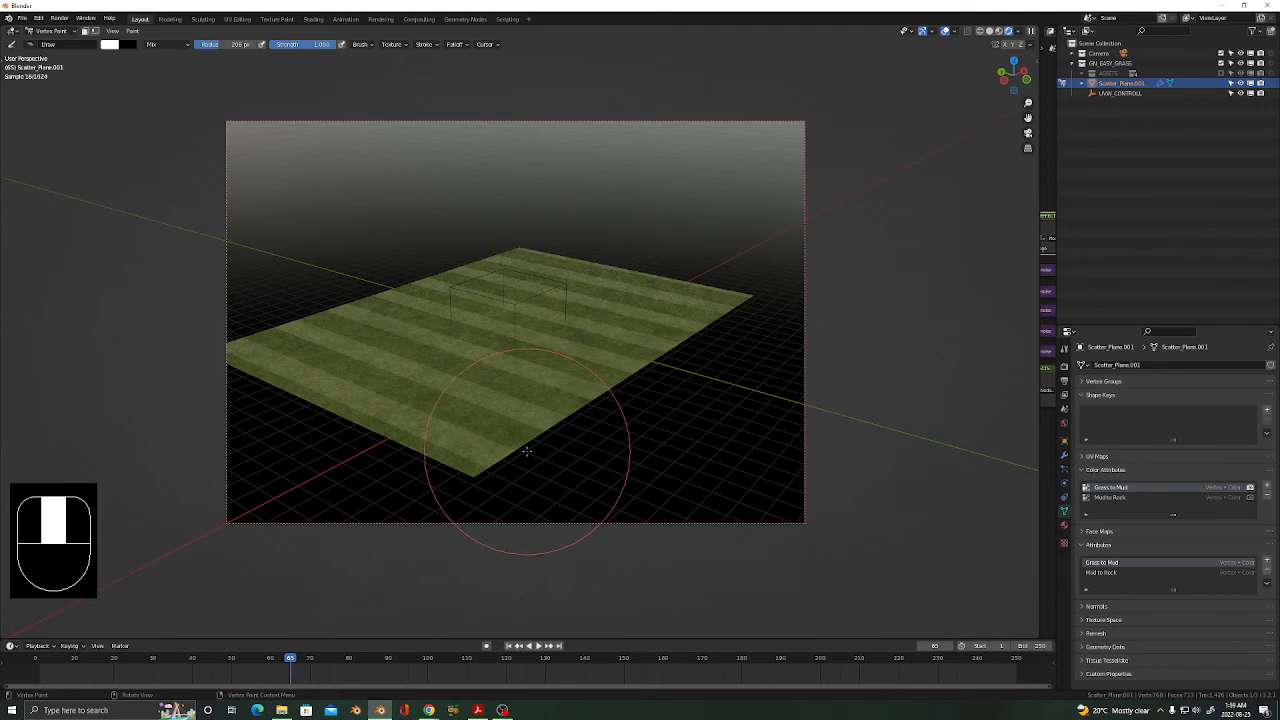
pyautogui.press('[')
pyautogui.press('[')
pyautogui.press('[')
pyautogui.press('[')
pyautogui.press('[')
pyautogui.press('[')
pyautogui.press('[')
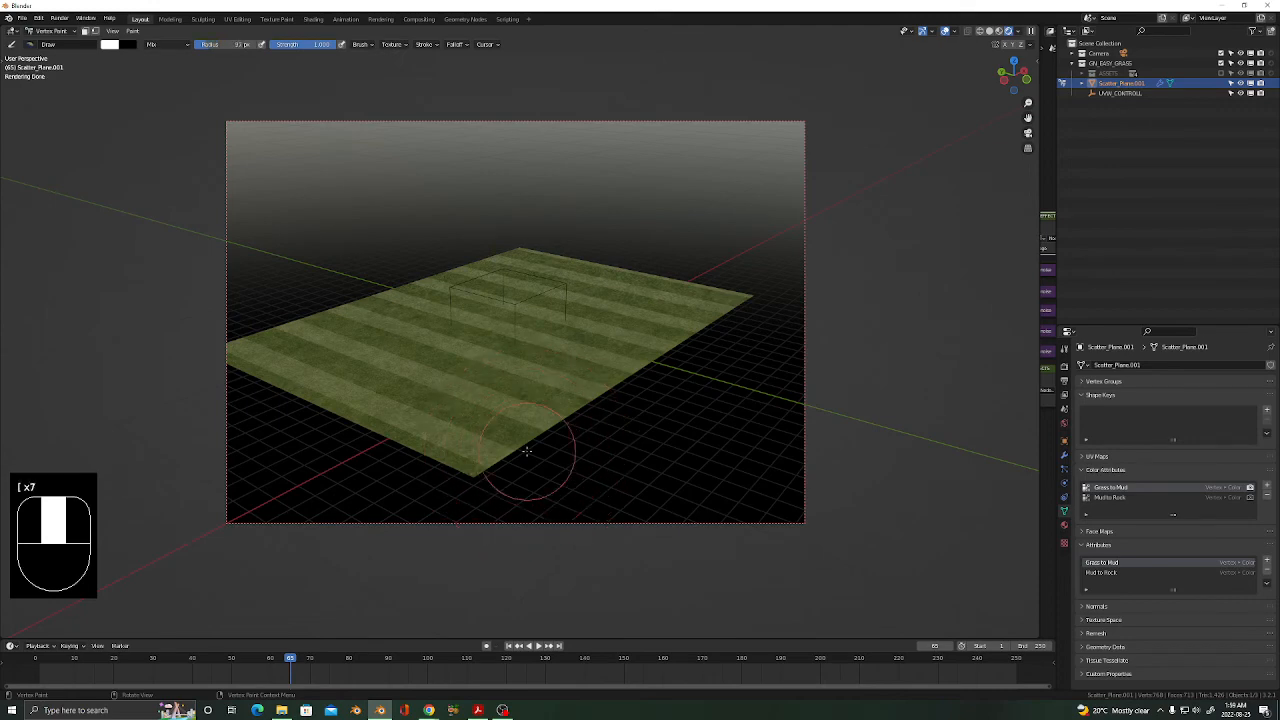
pyautogui.moveTo(543, 427); pyautogui.dragTo(560, 420)
# Swap the paint colours and paint mud along the plane's near front edge and corner.
pyautogui.press('x')
pyautogui.press('x')
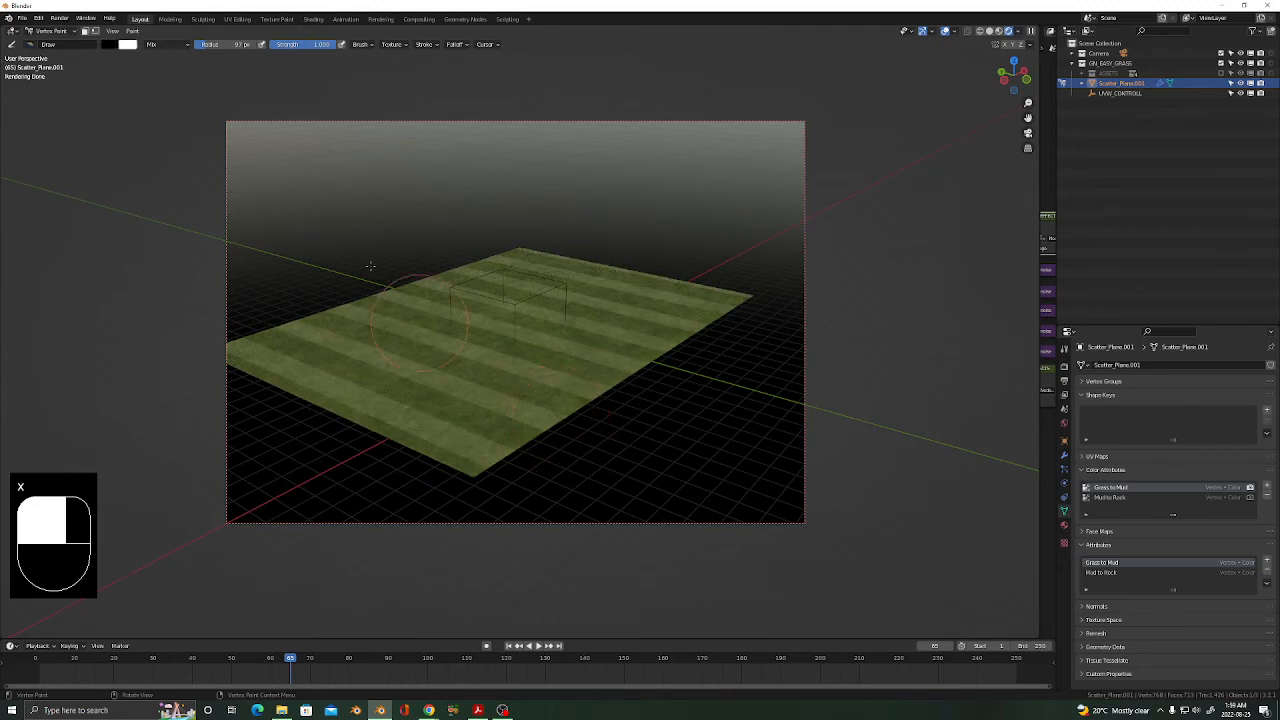
pyautogui.press('x')
pyautogui.press('x')
pyautogui.press('x')
pyautogui.press('x')
pyautogui.press('x')
pyautogui.press('x')
pyautogui.press('x')
pyautogui.moveTo(560, 415)
pyautogui.mouseDown()
pyautogui.moveTo(527, 422)
pyautogui.moveTo(590, 405)
pyautogui.moveTo(542, 404)
pyautogui.mouseUp()
pyautogui.moveTo(501, 433); pyautogui.dragTo(497, 452)
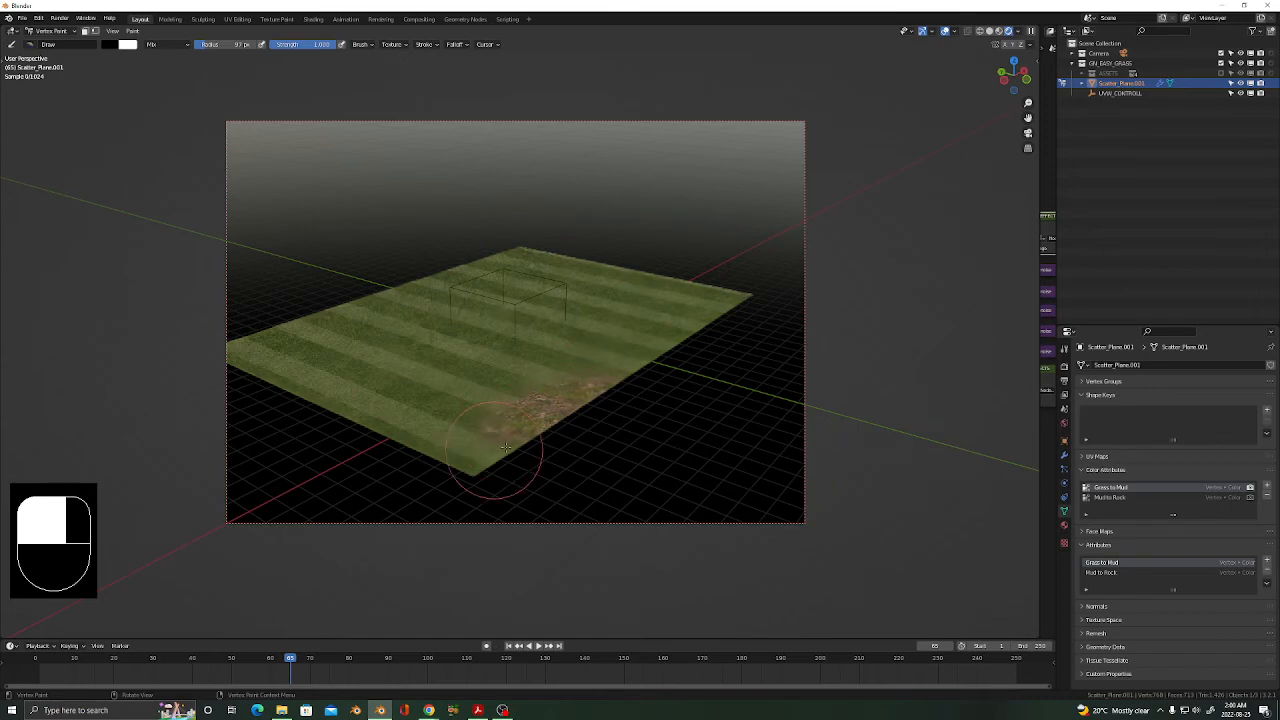
pyautogui.scroll(3, 522, 448)
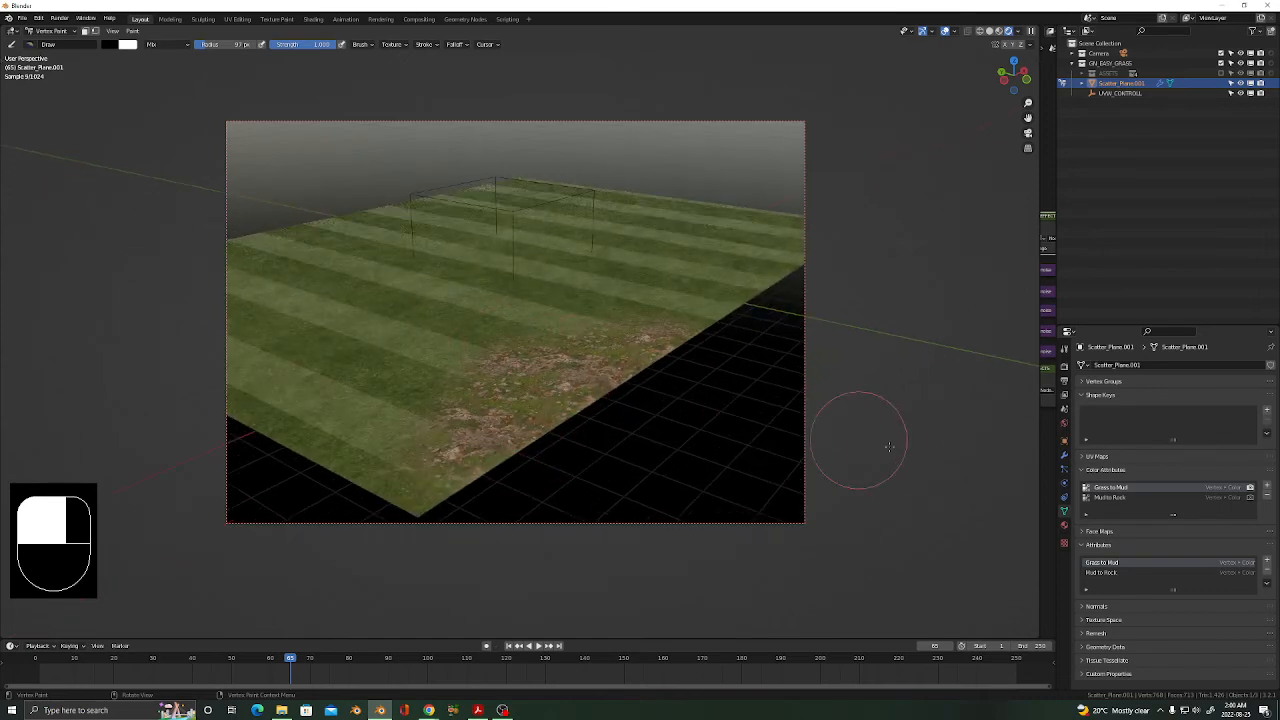
pyautogui.click(1064, 455)
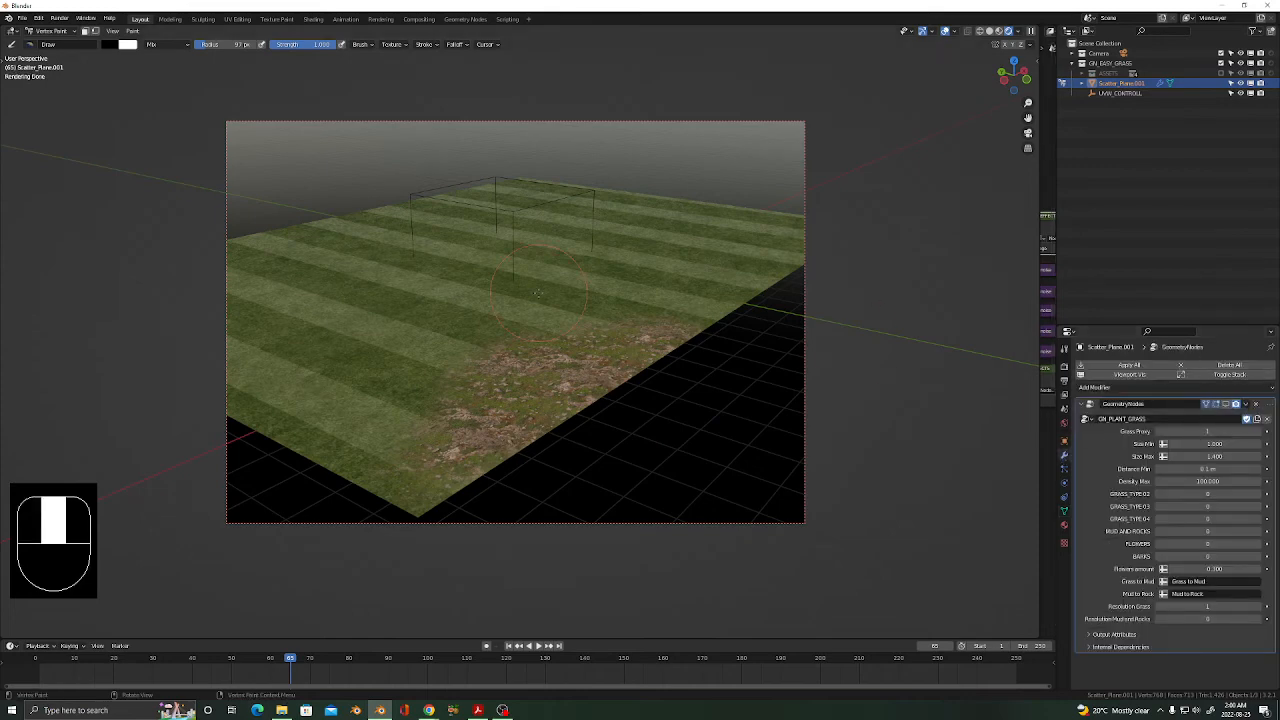
# Scale the whole mesh in Edit Mode, then undo the scaling and leave Edit Mode.
pyautogui.press('Tab')
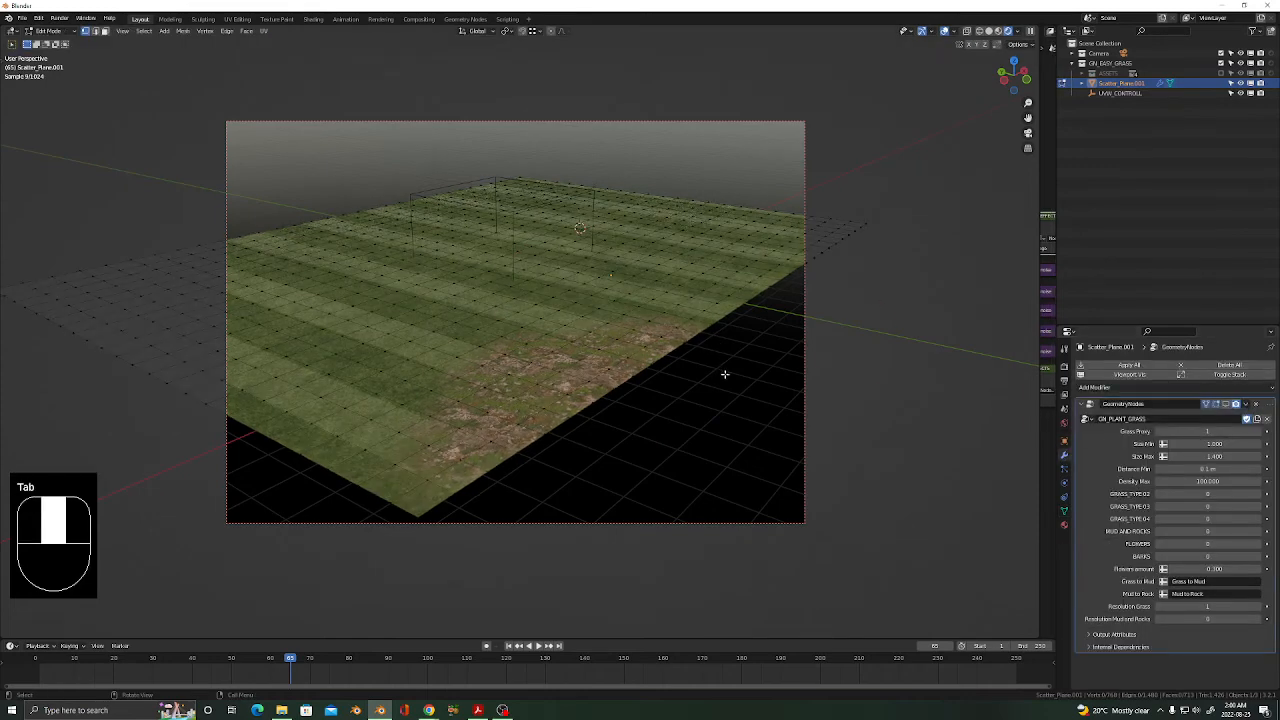
pyautogui.press('a')
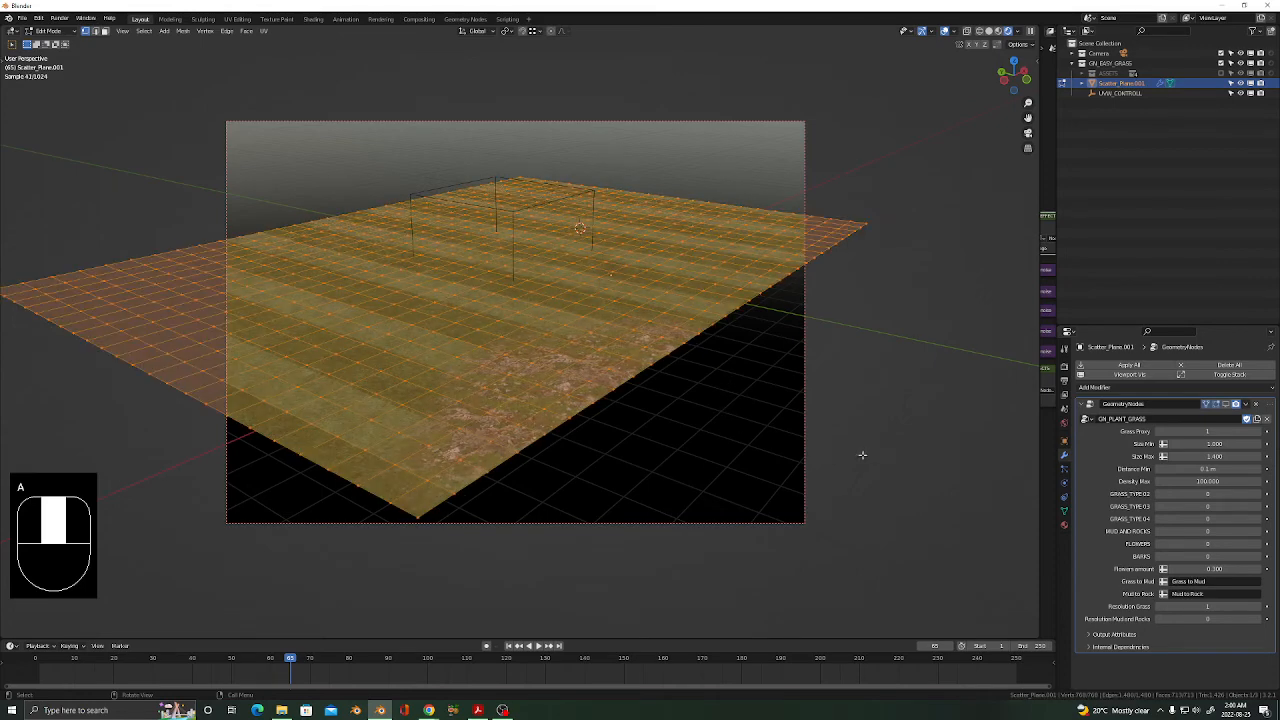
pyautogui.press('s')
pyautogui.click(665, 354)
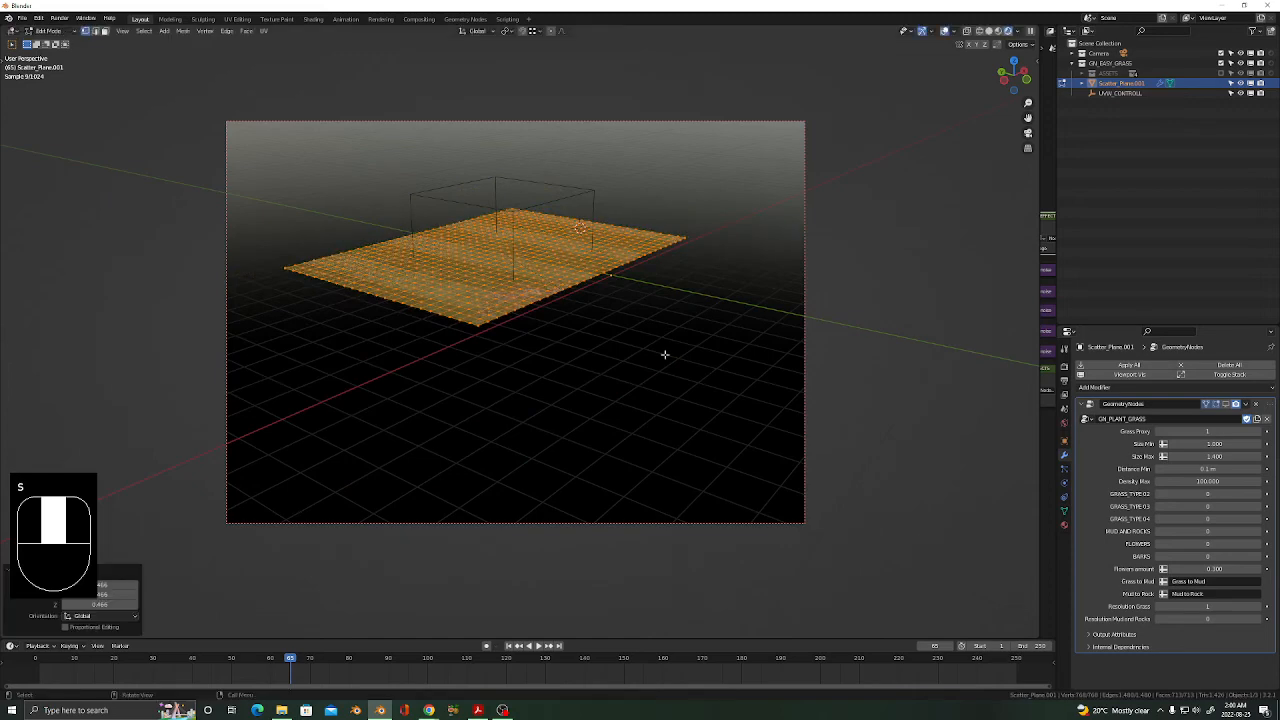
pyautogui.hotkey('ctrl', 'z')
pyautogui.press('Tab')
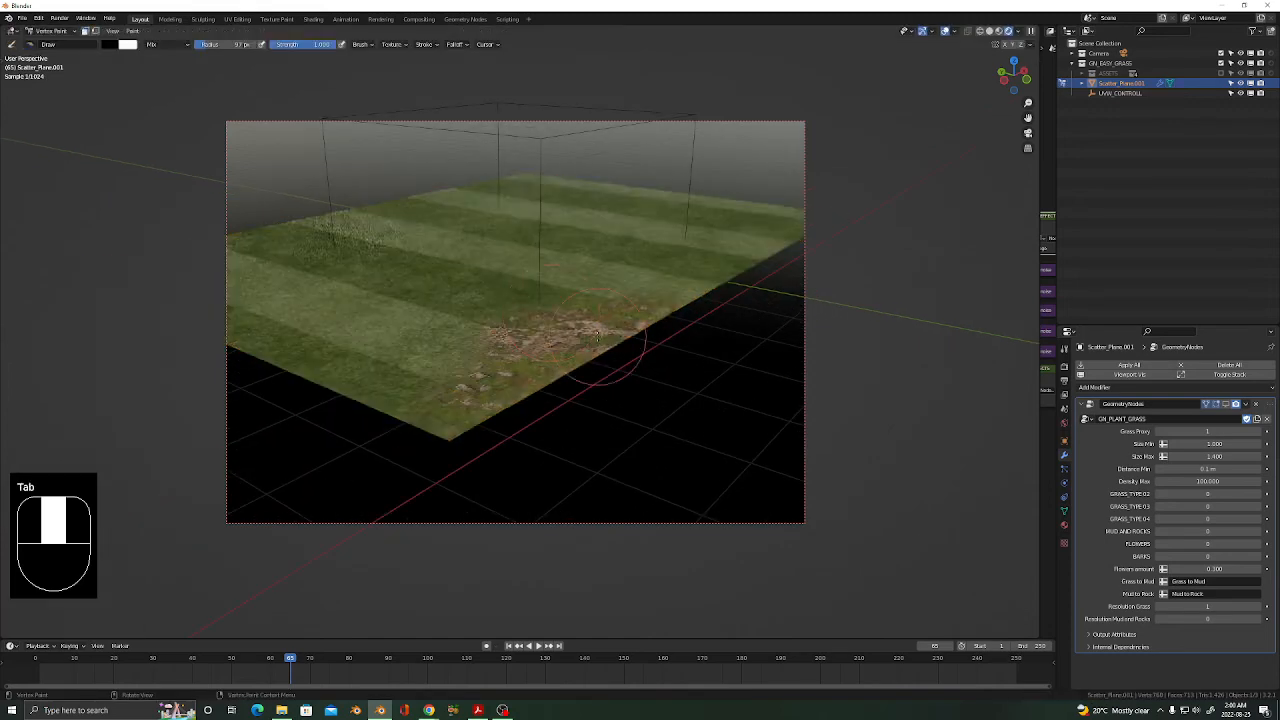
# Set Grass Proxy to 0 and show the grass scatter modifier in the viewport.
pyautogui.moveTo(580, 354); pyautogui.dragTo(591, 407, button='middle')
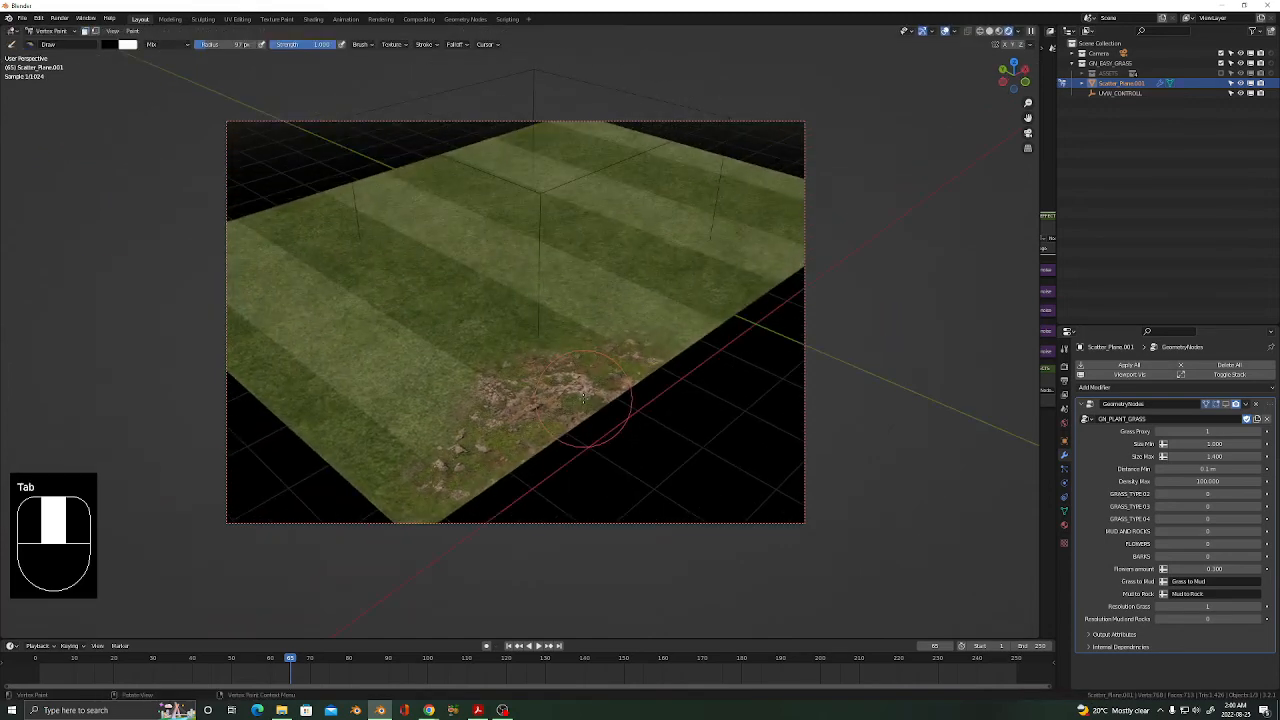
pyautogui.click(1162, 431)
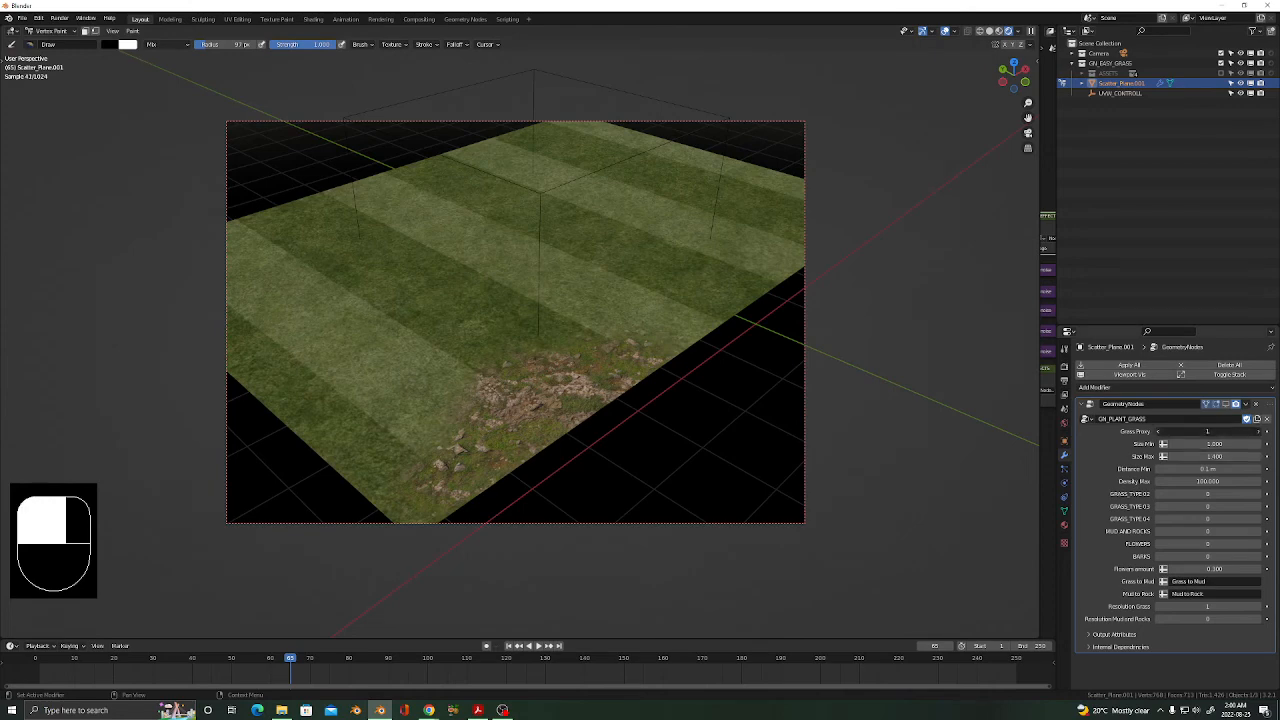
pyautogui.click(1227, 405)
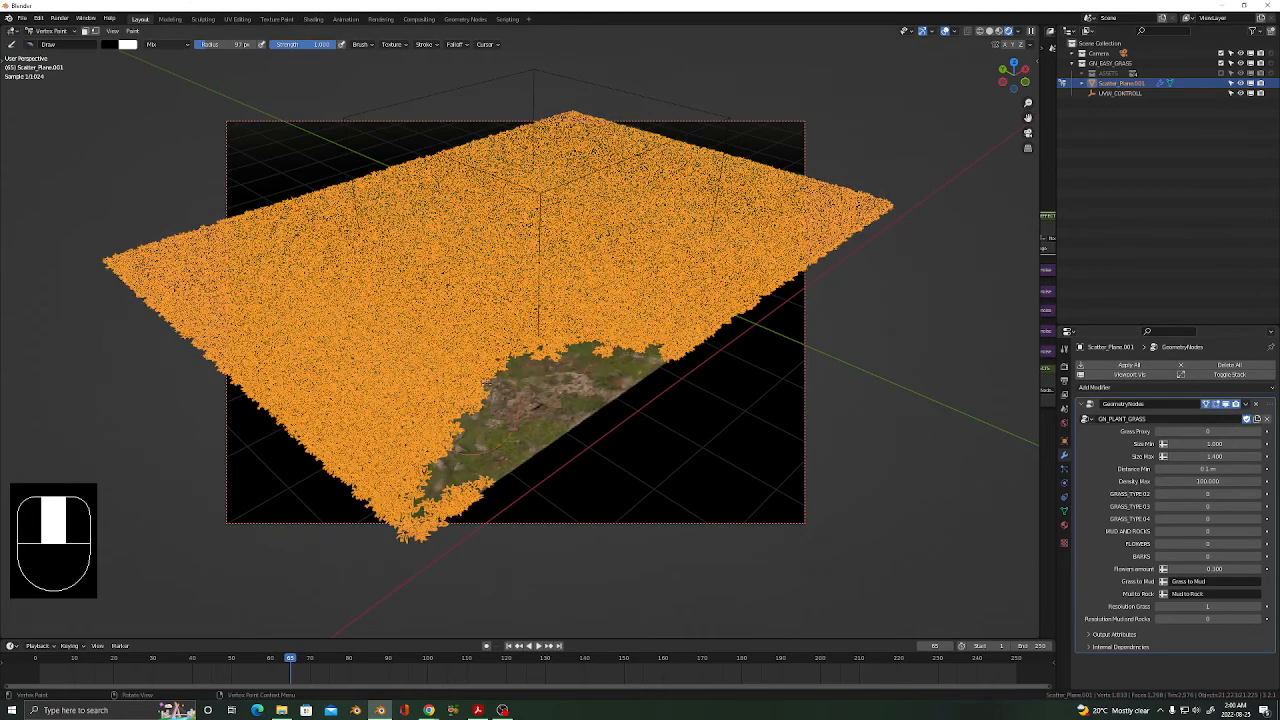
# Hide the overlays and turn on GRASS_TYPE 02 for denser grass.
pyautogui.click(944, 32)
pyautogui.moveTo(547, 370)
pyautogui.mouseDown(button='middle')
pyautogui.moveTo(622, 354)
pyautogui.moveTo(566, 364)
pyautogui.mouseUp(button='middle')
pyautogui.moveTo(566, 364)
pyautogui.mouseDown()
pyautogui.moveTo(600, 349)
pyautogui.moveTo(571, 336)
pyautogui.moveTo(623, 331)
pyautogui.moveTo(490, 325)
pyautogui.moveTo(609, 363)
pyautogui.moveTo(714, 309)
pyautogui.moveTo(636, 419)
pyautogui.mouseUp()
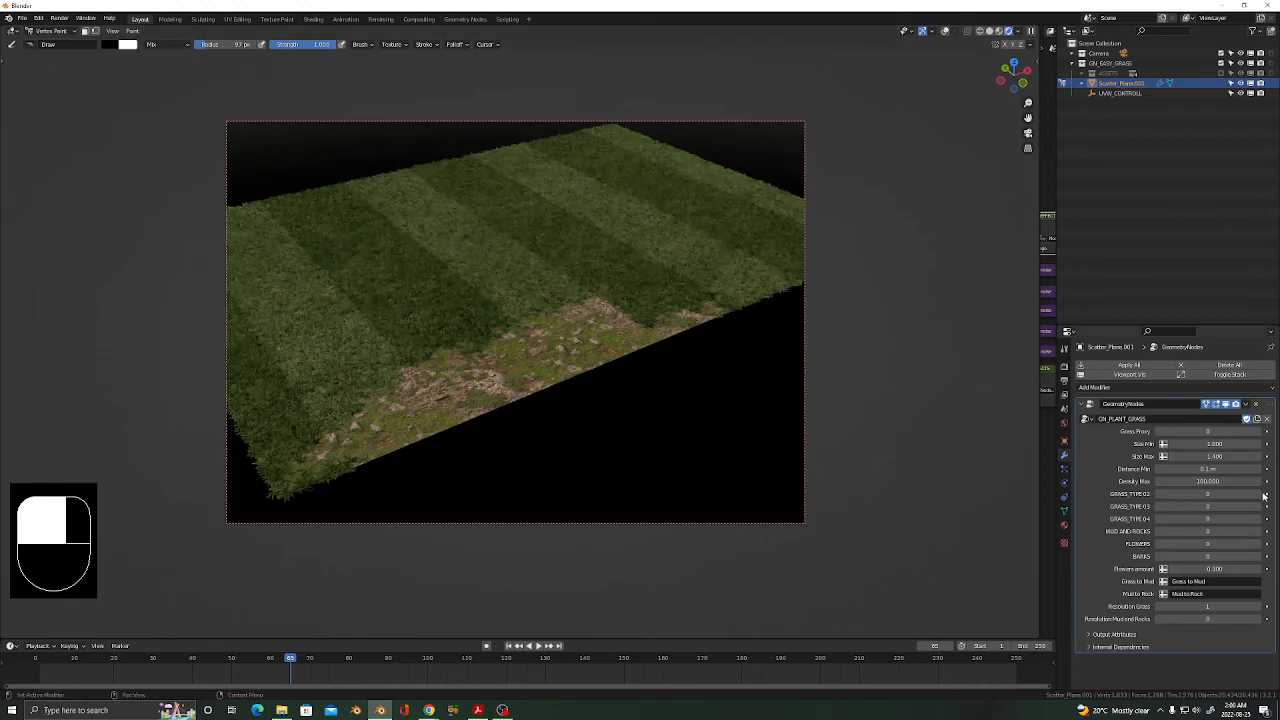
pyautogui.click(1259, 496)
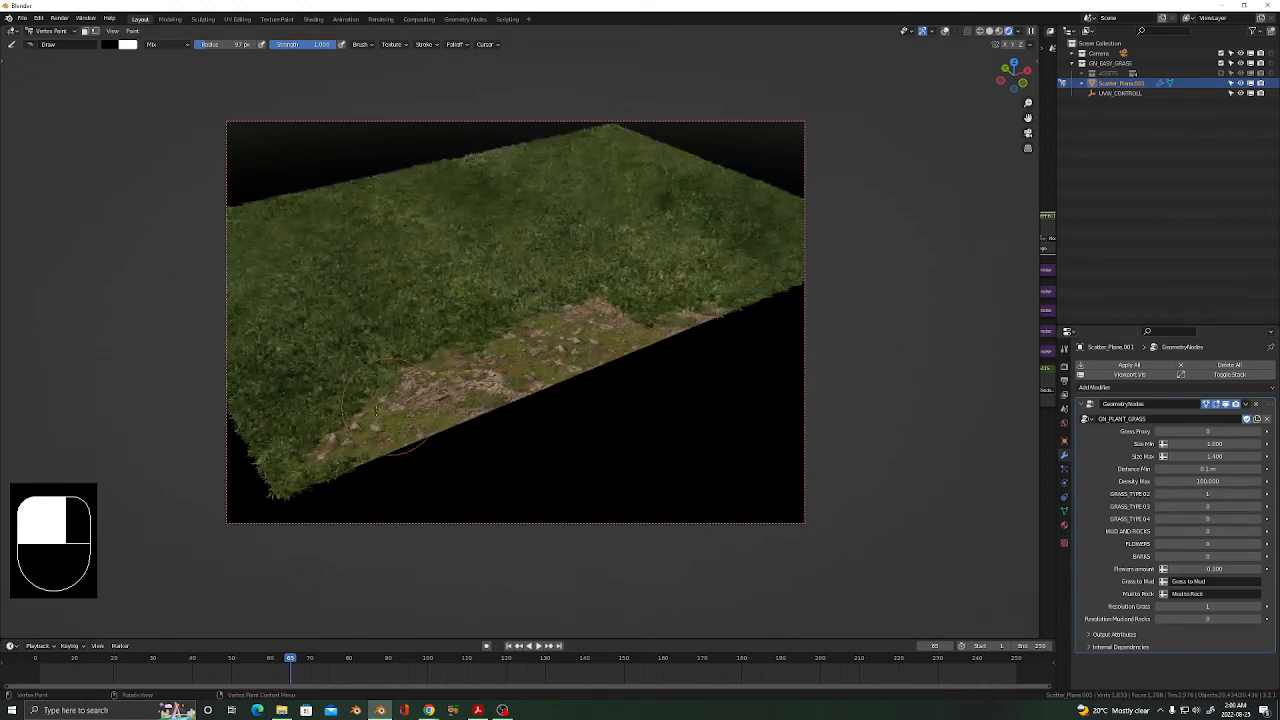
pyautogui.keyDown('shift'); pyautogui.moveTo(476, 342); pyautogui.dragTo(539, 334, button='middle'); pyautogui.keyUp('shift')
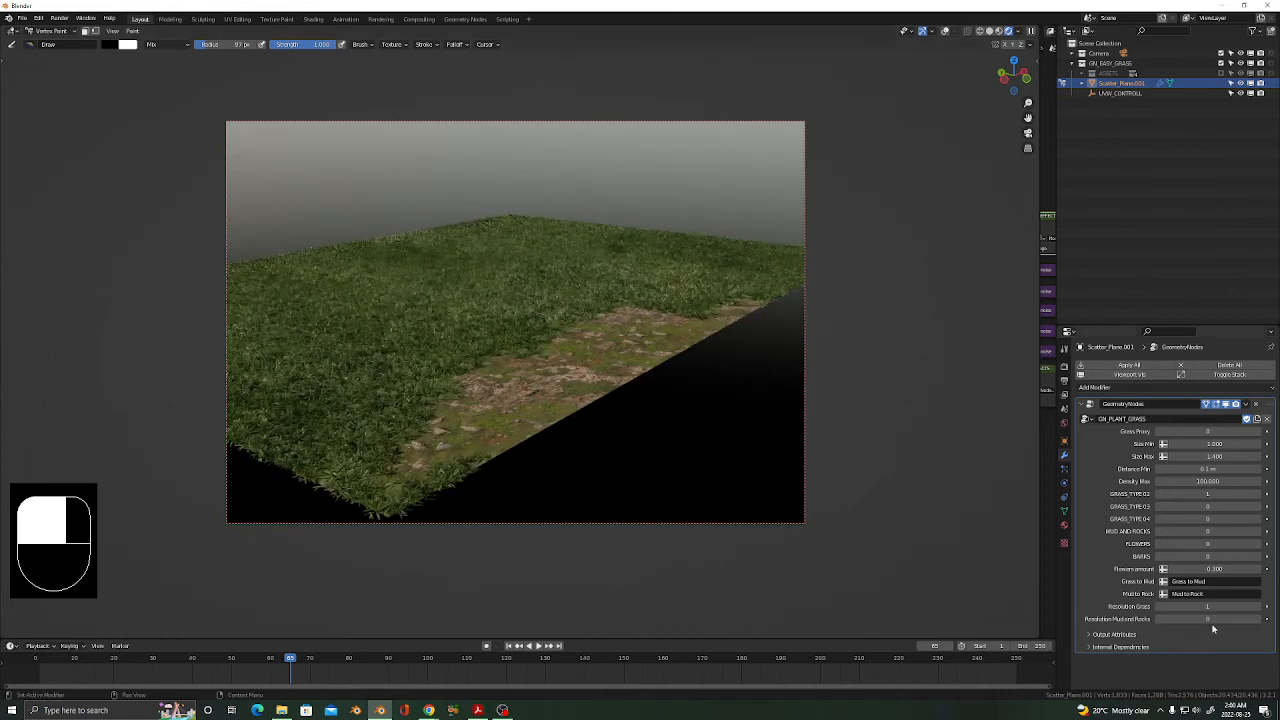
# Raise BARKS from 0 to 1 and orbit around the plane to check the path.
pyautogui.click(1259, 558)
pyautogui.scroll(5, 414, 437)
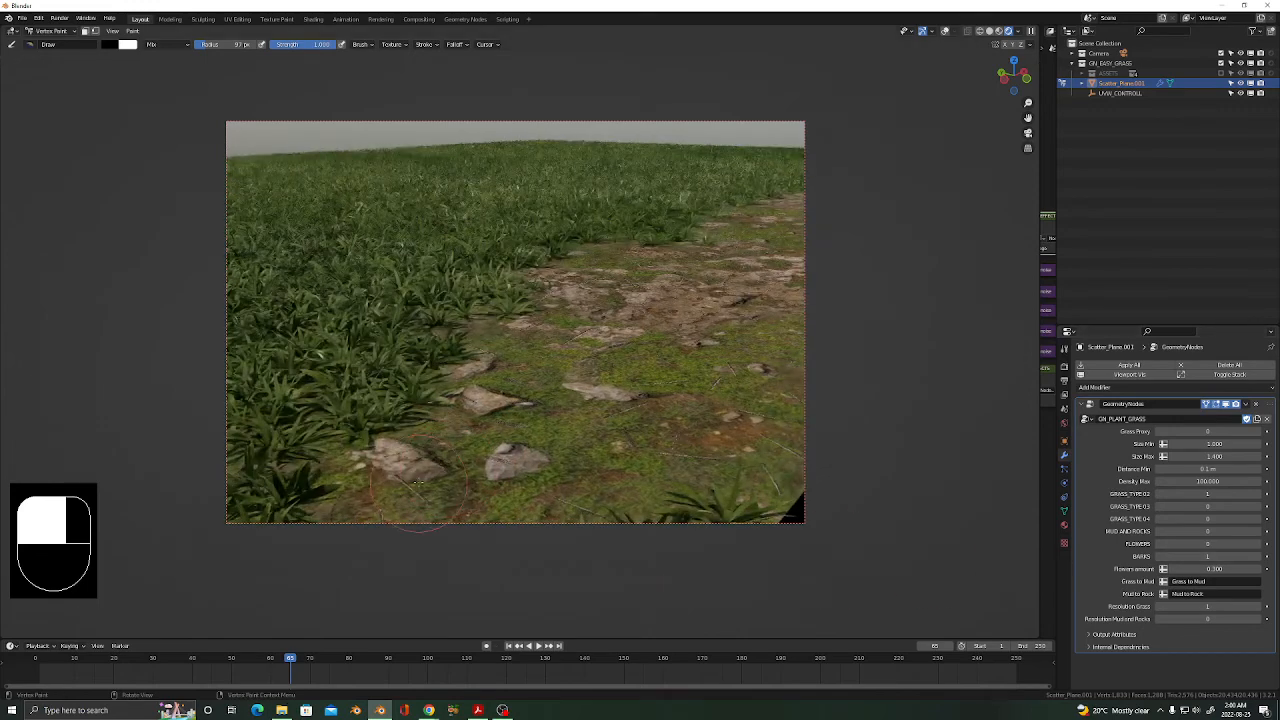
pyautogui.scroll(-4, 600, 319)
pyautogui.moveTo(627, 318); pyautogui.dragTo(520, 343, button='middle')
pyautogui.keyDown('shift'); pyautogui.moveTo(662, 238); pyautogui.dragTo(390, 400, button='middle'); pyautogui.keyUp('shift')
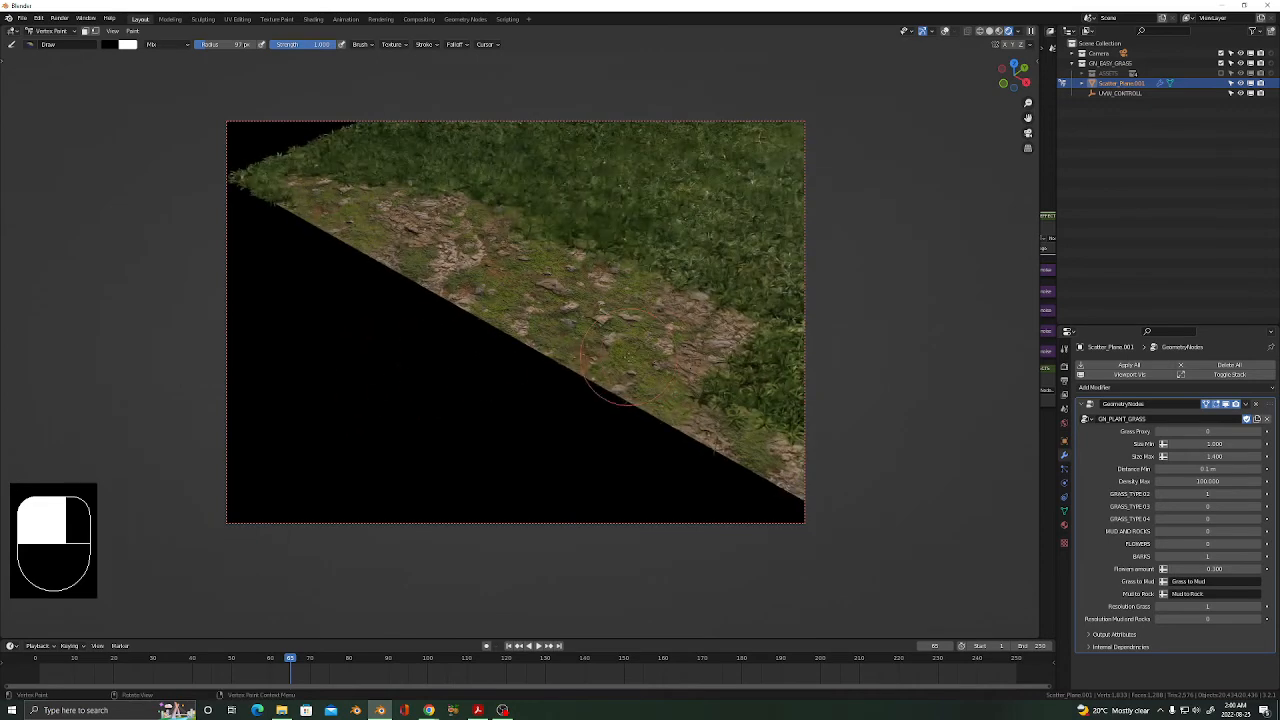
pyautogui.scroll(2, 692, 354)
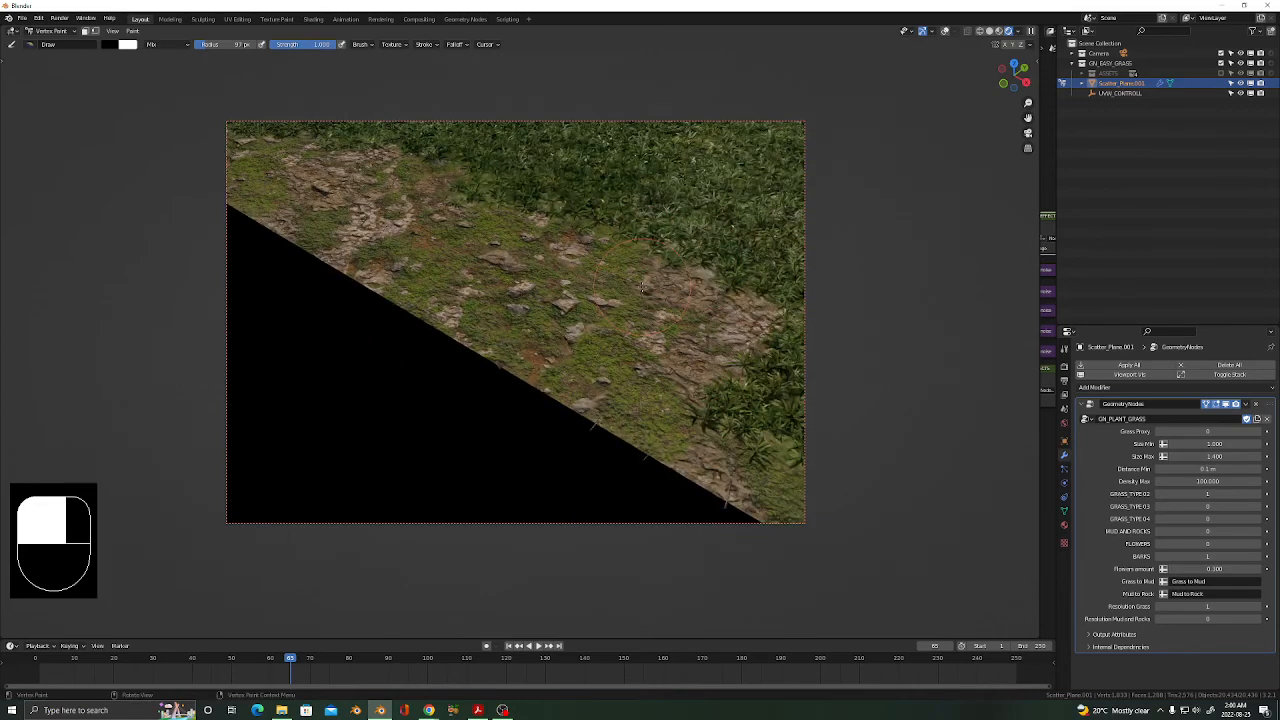
pyautogui.moveTo(643, 286); pyautogui.dragTo(625, 311, button='middle')
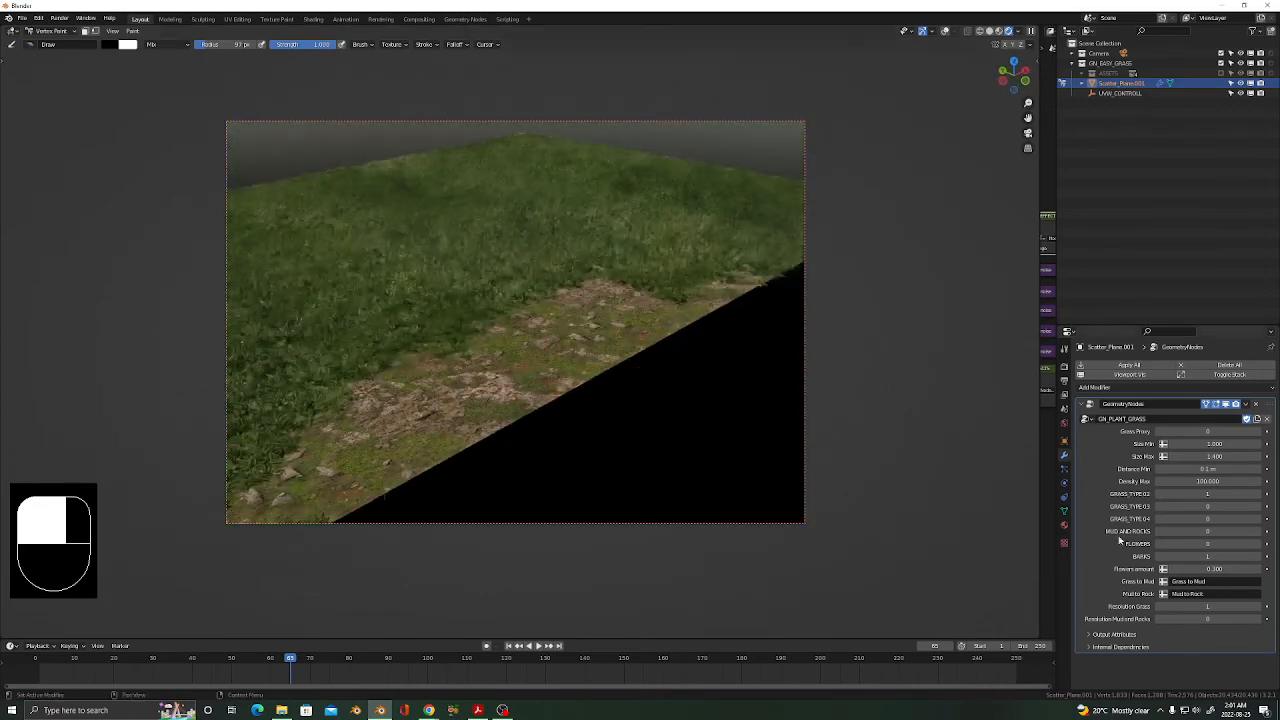
# Set FLOWERS to 1, and toggle Resolution Mudland Rocks to 1 and back to 0.
pyautogui.click(1262, 546)
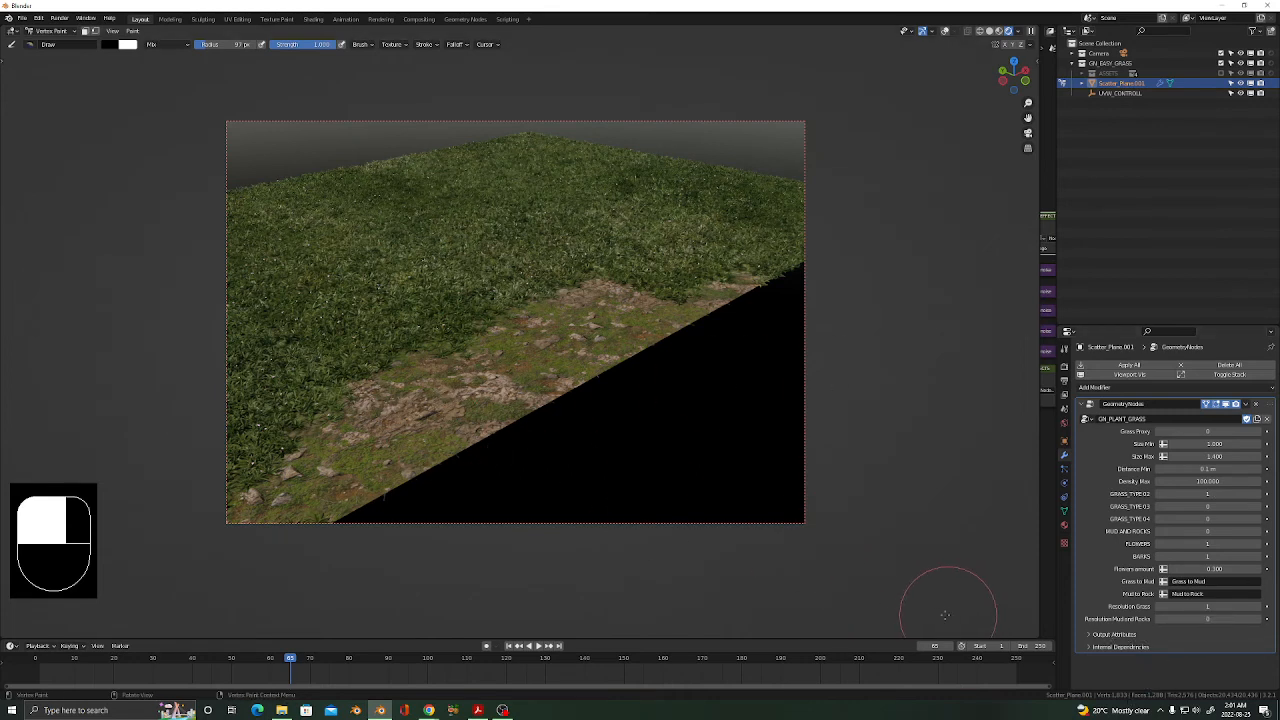
pyautogui.click(1259, 619)
pyautogui.click(1160, 619)
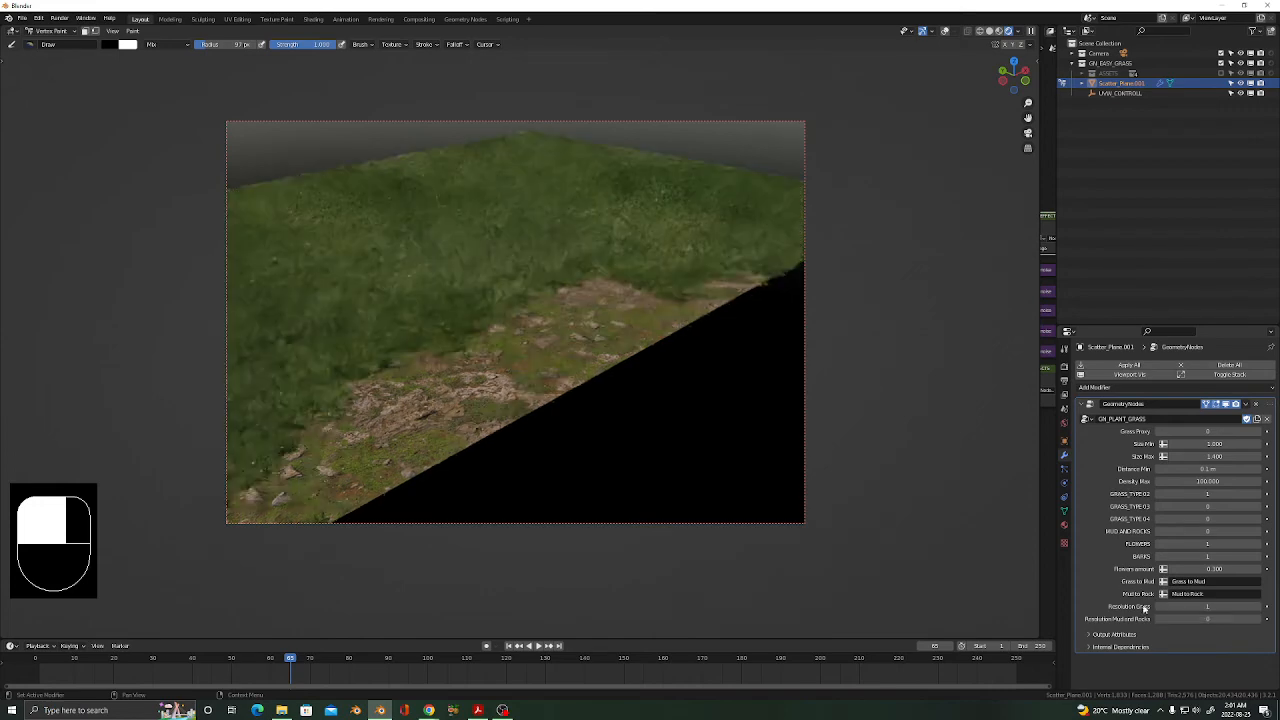
# Make Mud to Rock the active colour layer and paint gravel along the mud strip's edge.
pyautogui.click(1064, 511)
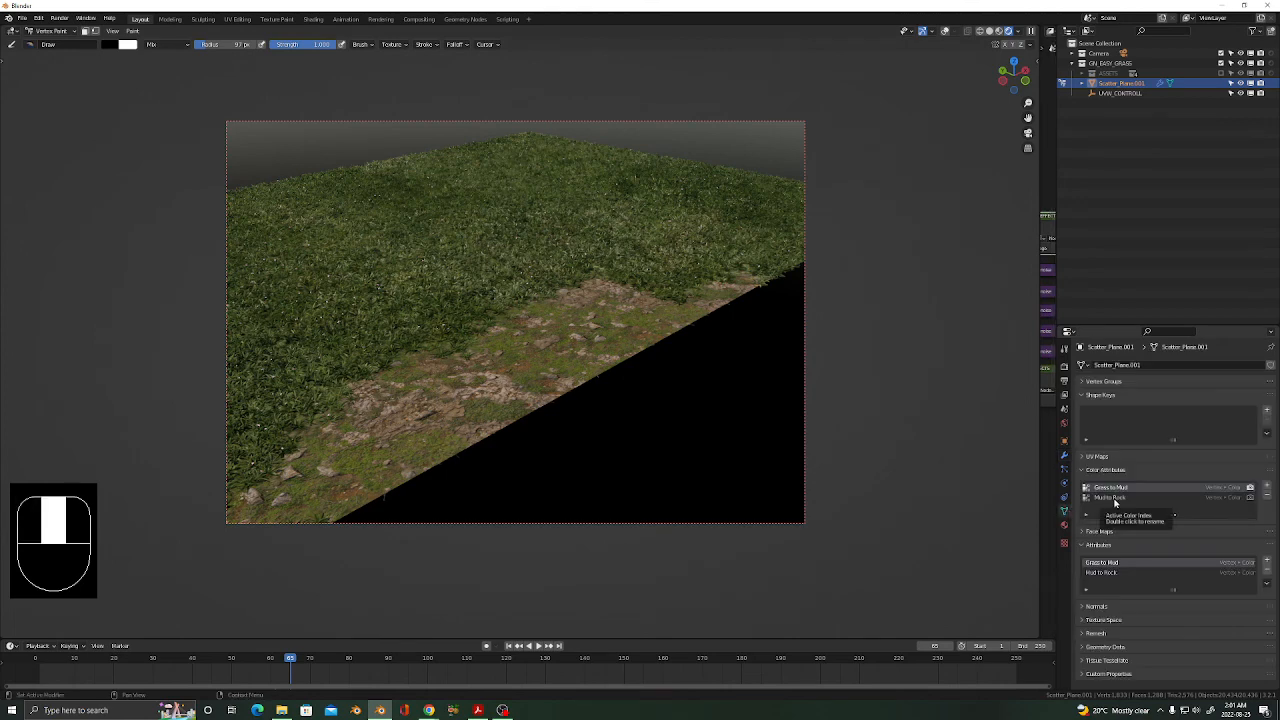
pyautogui.click(1114, 500)
pyautogui.moveTo(443, 451)
pyautogui.mouseDown()
pyautogui.moveTo(587, 355)
pyautogui.moveTo(470, 428)
pyautogui.moveTo(591, 374)
pyautogui.moveTo(547, 413)
pyautogui.mouseUp()
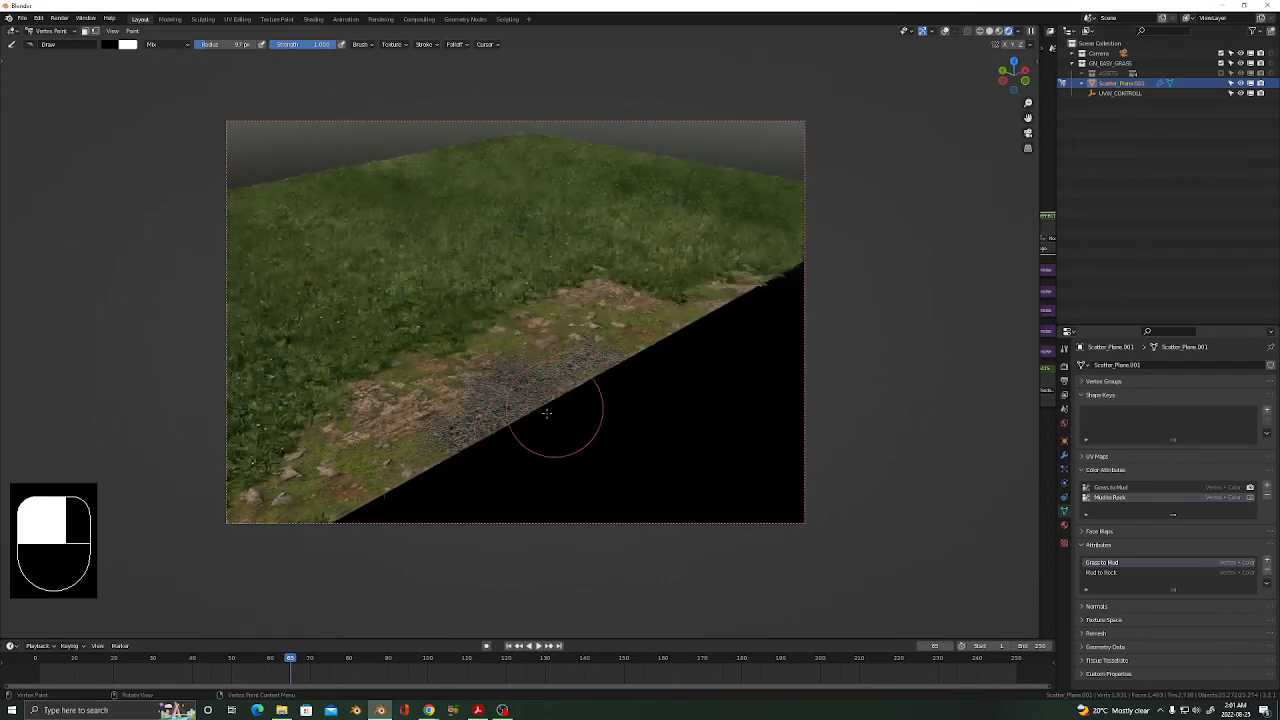
pyautogui.moveTo(448, 441); pyautogui.dragTo(477, 417)
pyautogui.scroll(4, 461, 422)
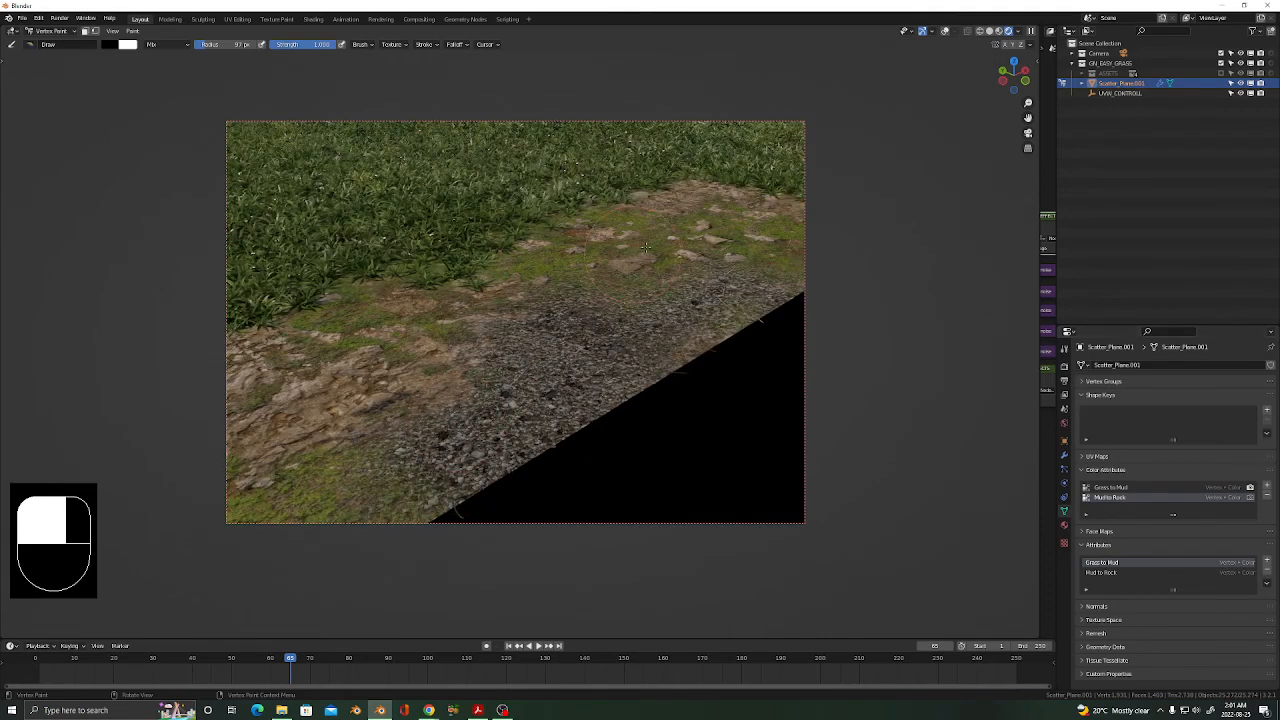
pyautogui.moveTo(607, 272)
pyautogui.mouseDown(button='middle')
pyautogui.moveTo(596, 296)
pyautogui.moveTo(430, 322)
pyautogui.moveTo(417, 306)
pyautogui.moveTo(424, 269)
pyautogui.mouseUp(button='middle')
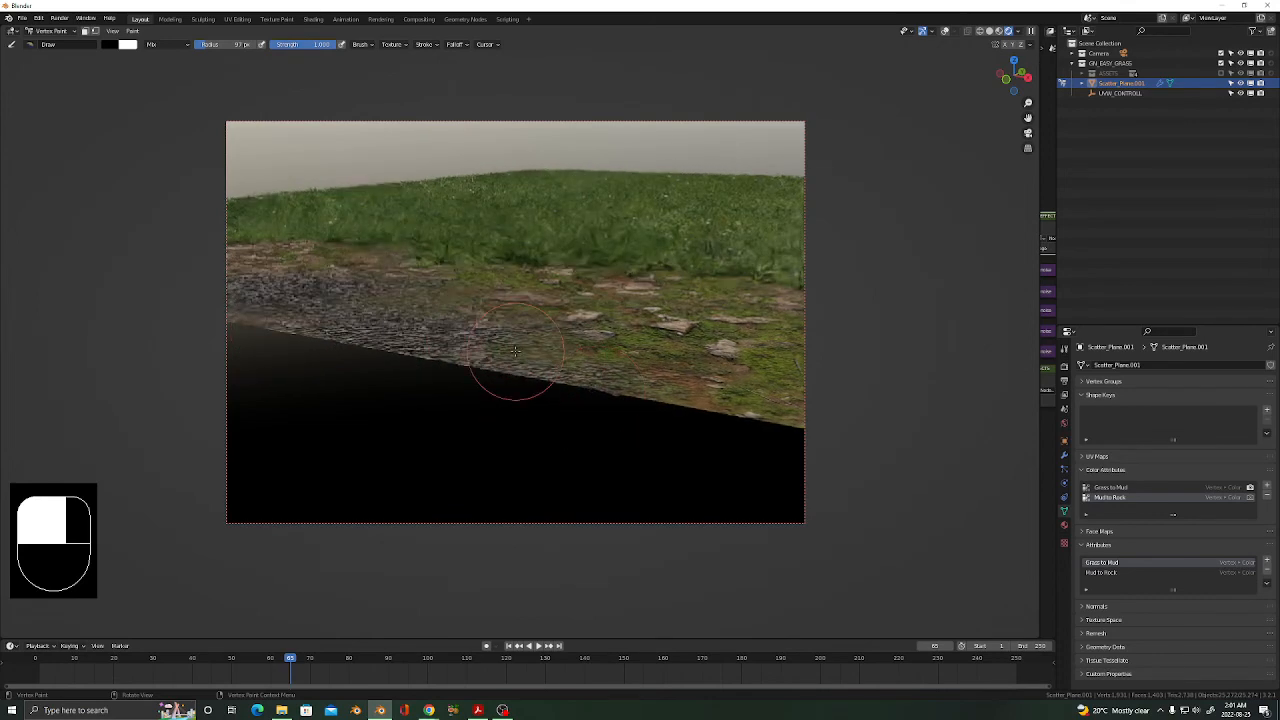
pyautogui.moveTo(509, 371)
pyautogui.mouseDown(button='middle')
pyautogui.moveTo(677, 363)
pyautogui.moveTo(524, 363)
pyautogui.moveTo(532, 346)
pyautogui.mouseUp(button='middle')
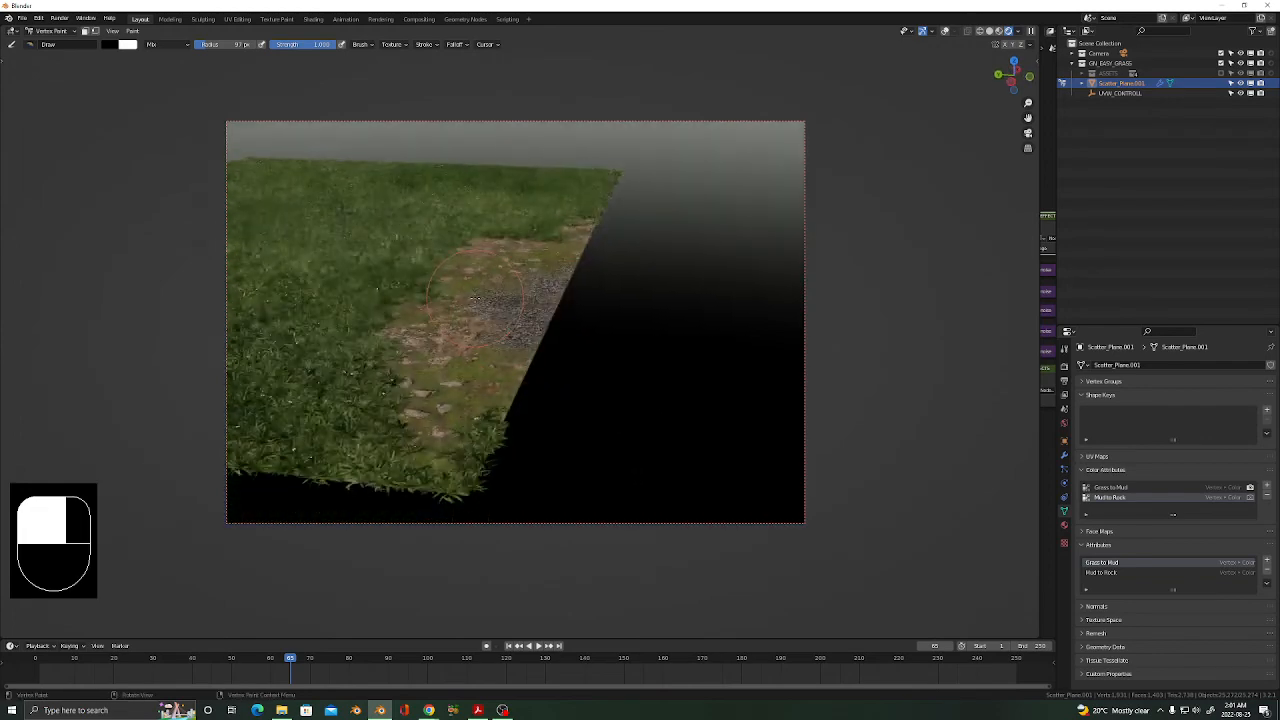
pyautogui.scroll(3, 532, 346)
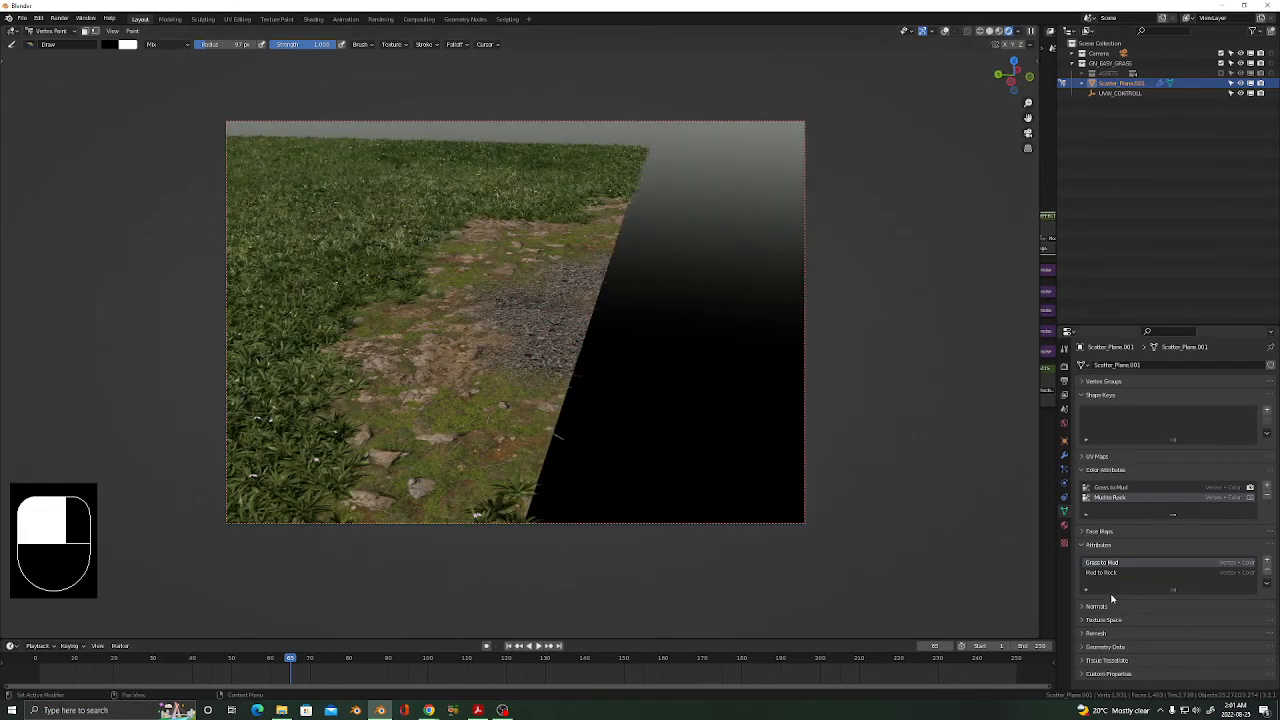
pyautogui.click(1064, 457)
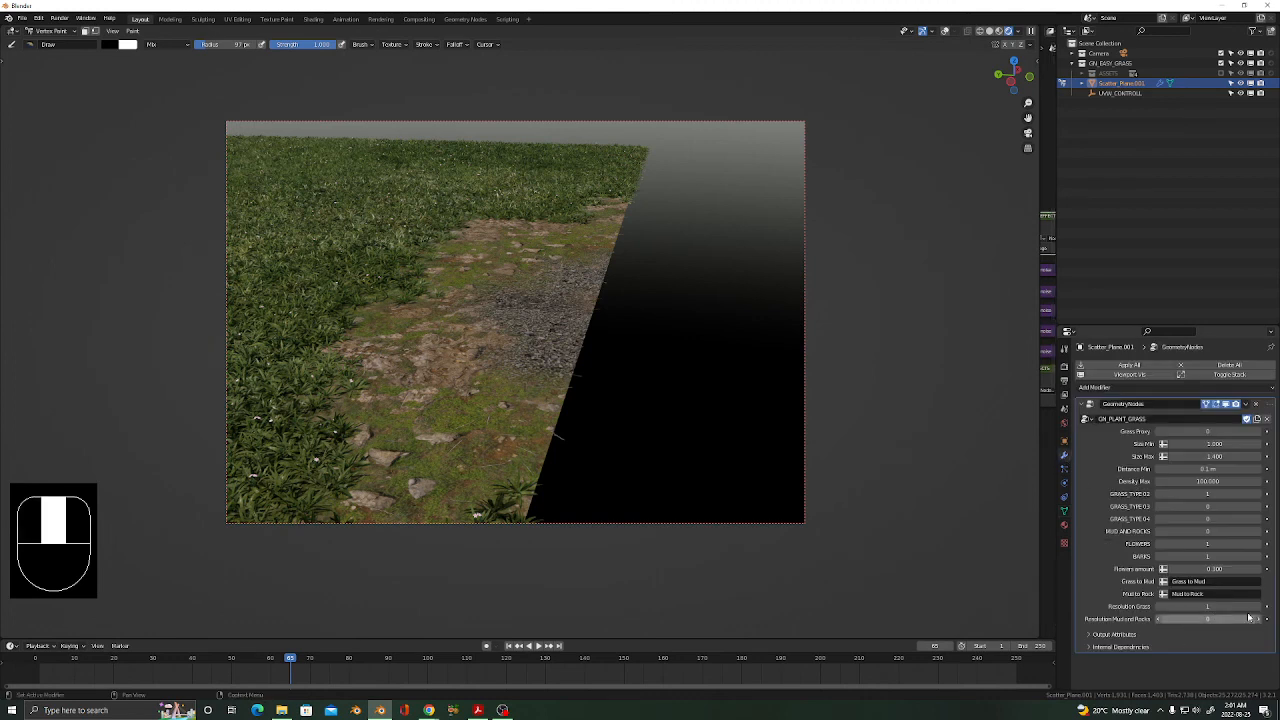
# Set MUD AND ROCKS to 1 and inspect the gravel patch up close.
pyautogui.click(1260, 534)
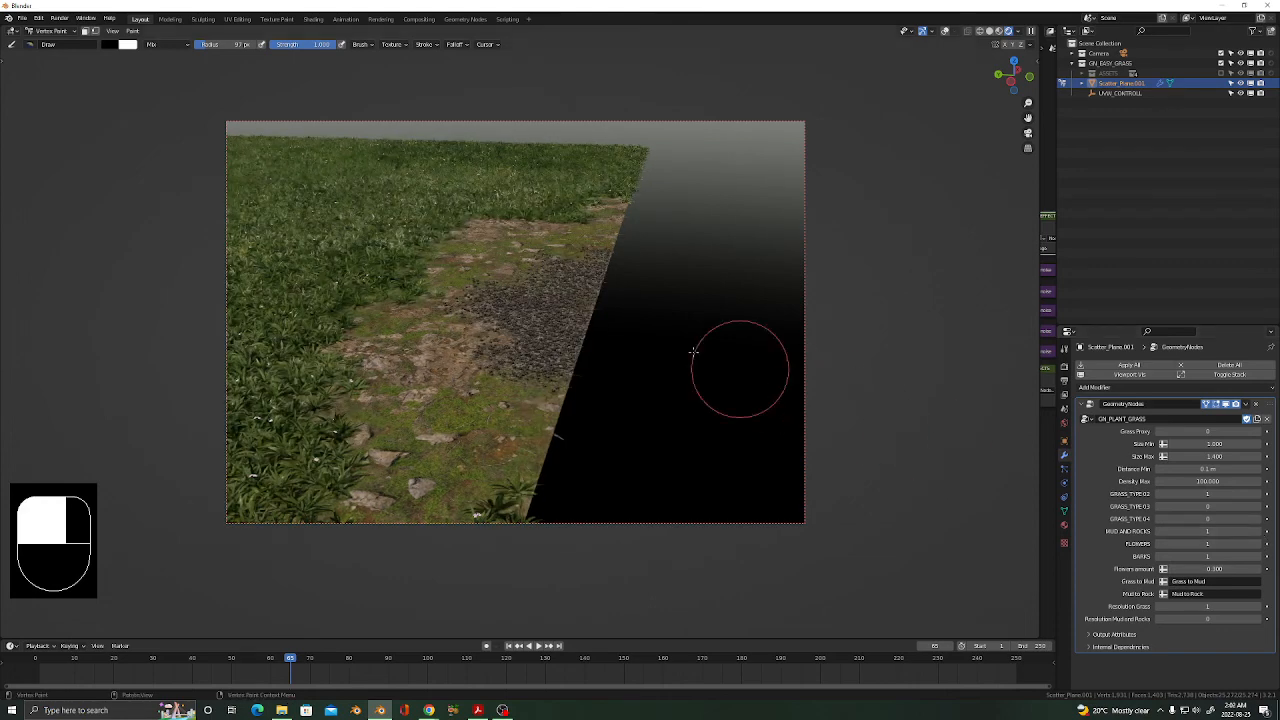
pyautogui.moveTo(524, 369); pyautogui.dragTo(412, 409, button='middle')
pyautogui.scroll(3, 414, 411)
pyautogui.scroll(2, 414, 411)
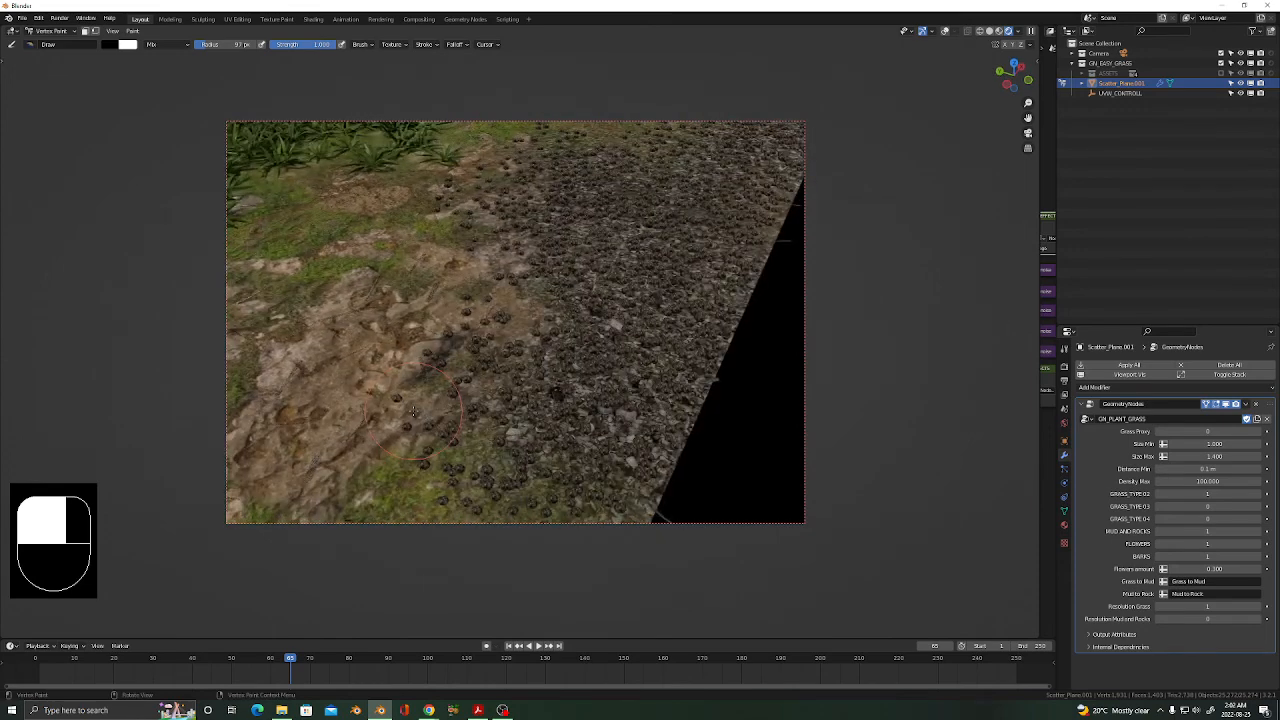
pyautogui.scroll(4, 545, 383)
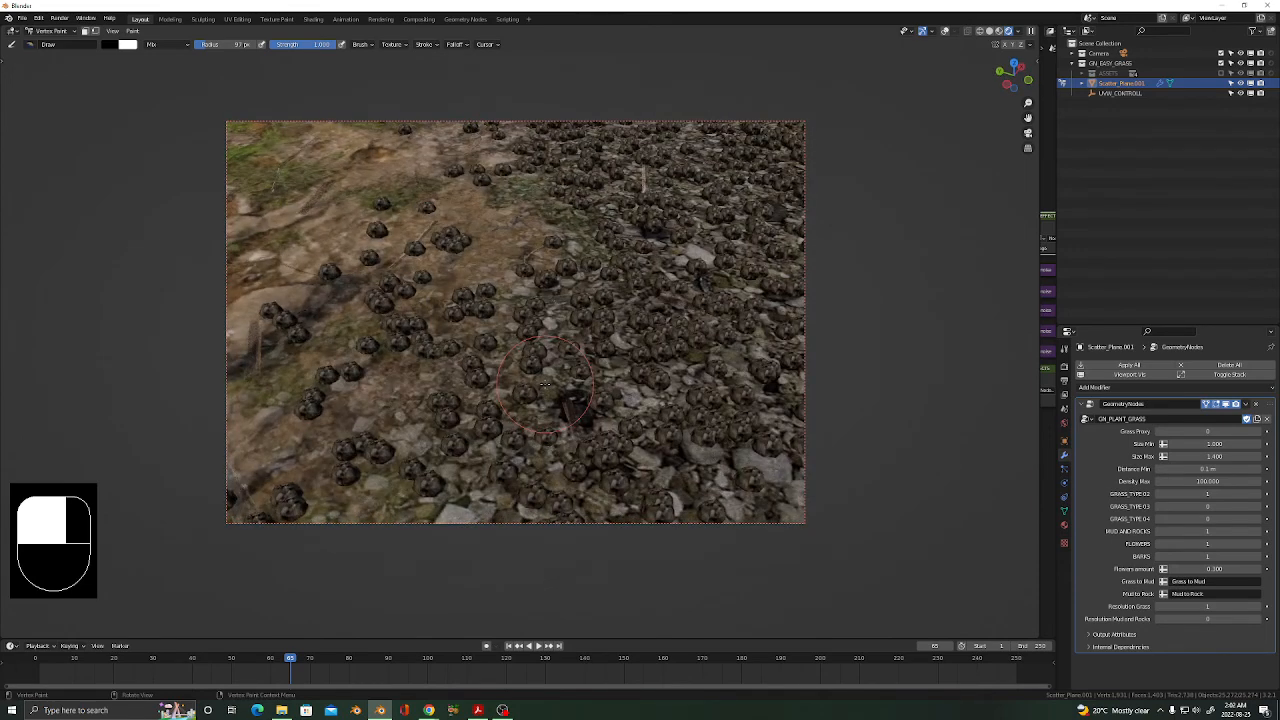
pyautogui.scroll(-8, 545, 383)
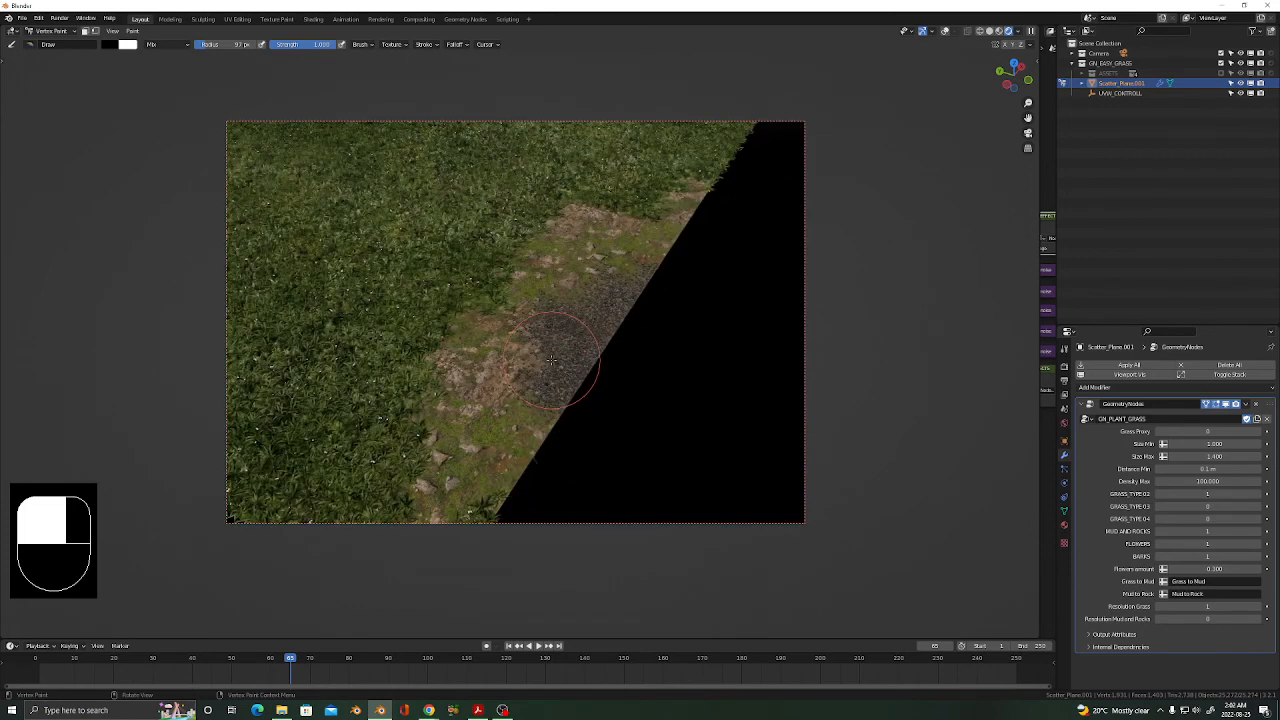
pyautogui.moveTo(551, 360); pyautogui.dragTo(602, 368, button='middle')
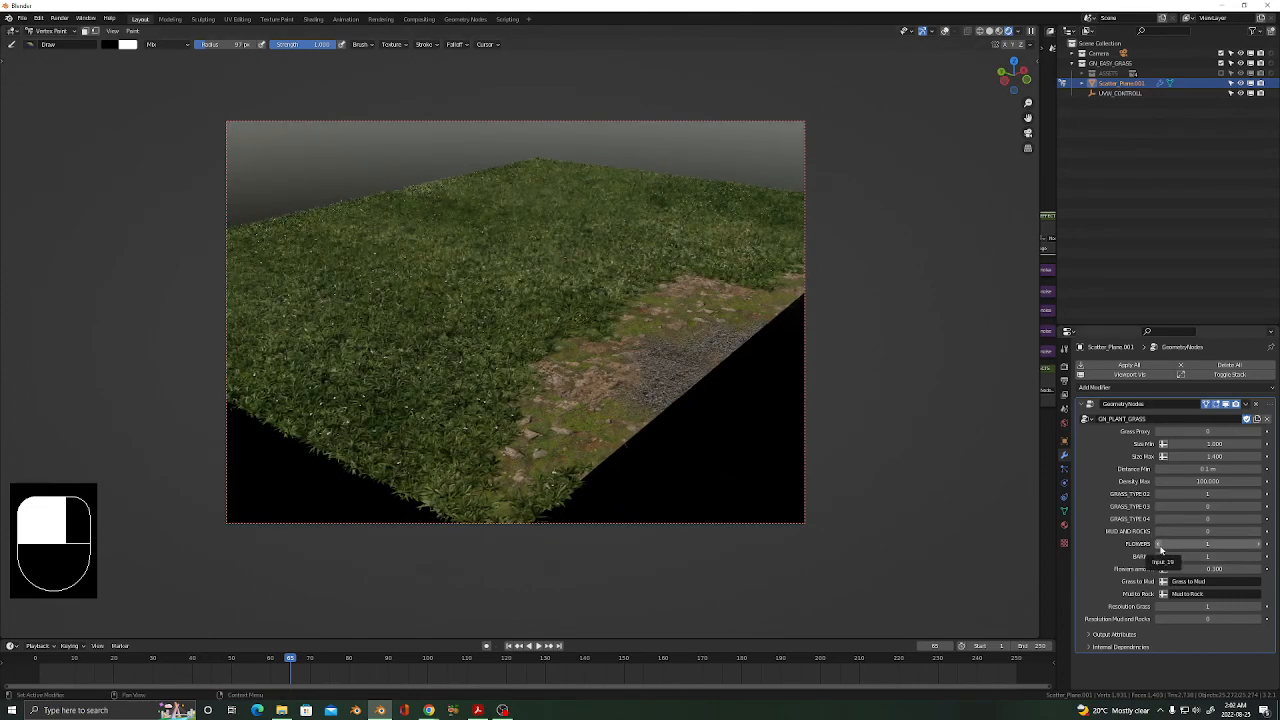
# Set FLOWERS back to 0 and lower Resolution Grass to 0.
pyautogui.click(1160, 545)
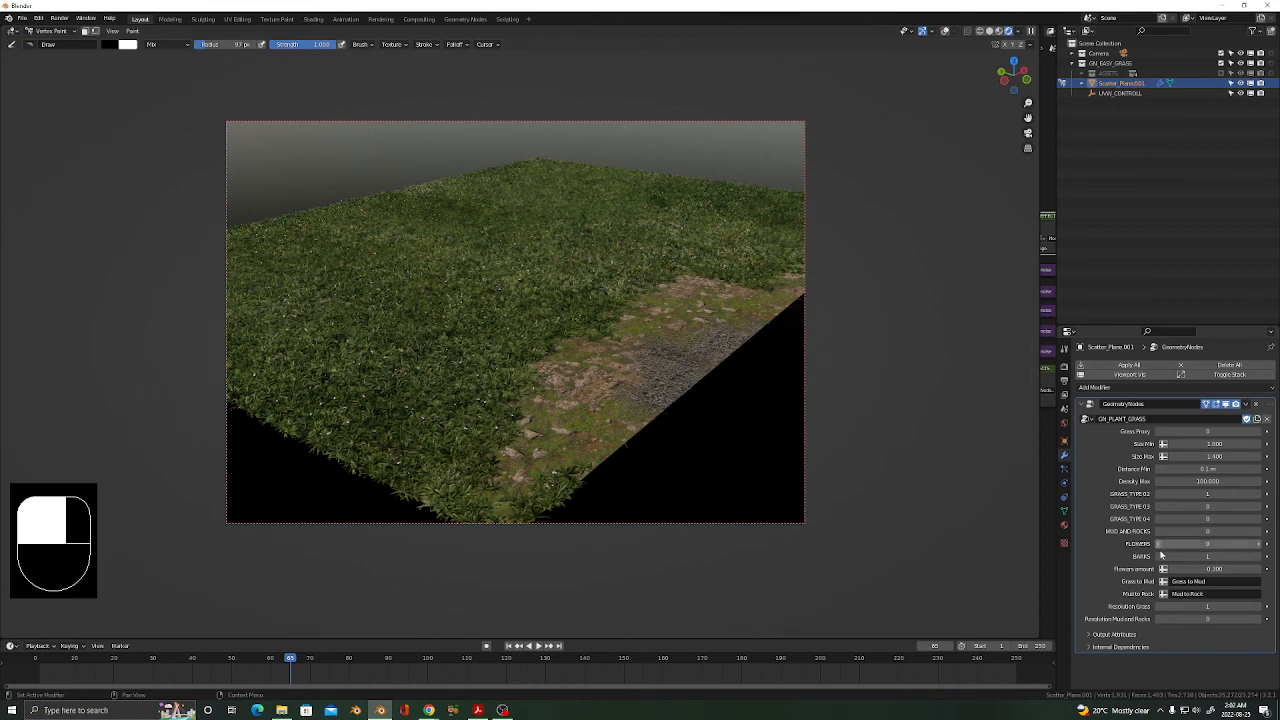
pyautogui.click(1159, 607)
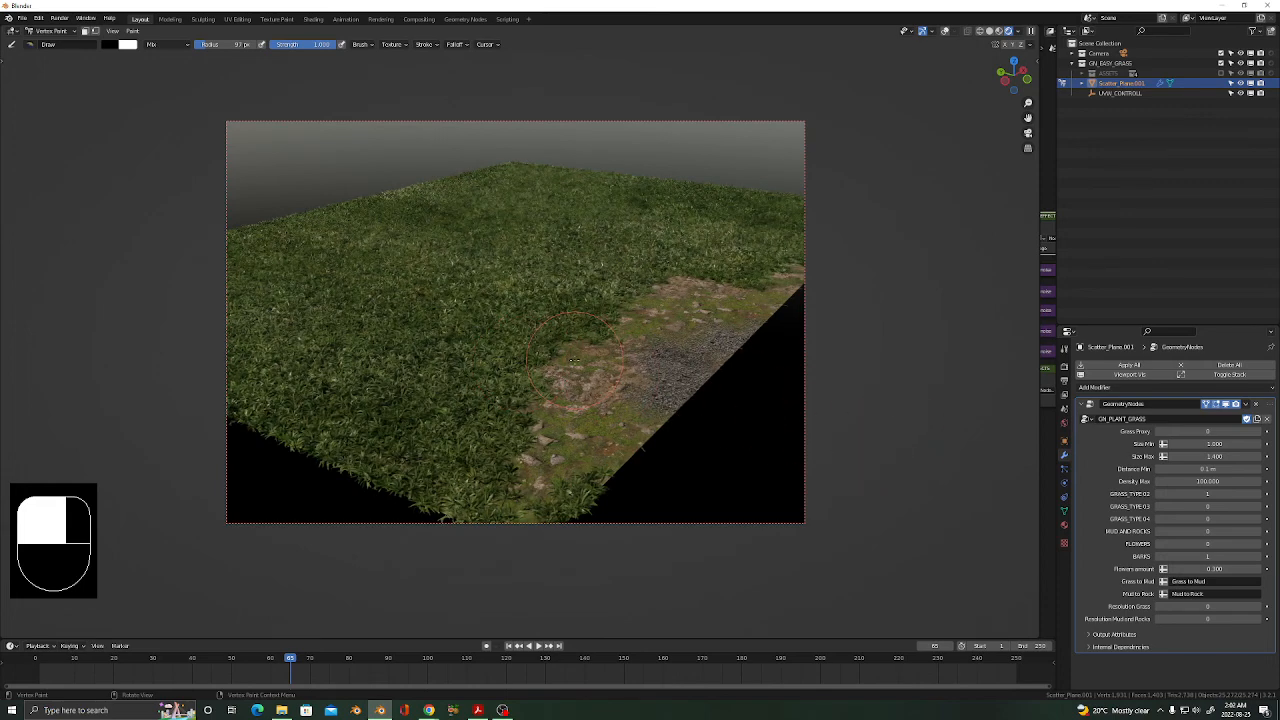
pyautogui.scroll(-2, 574, 360)
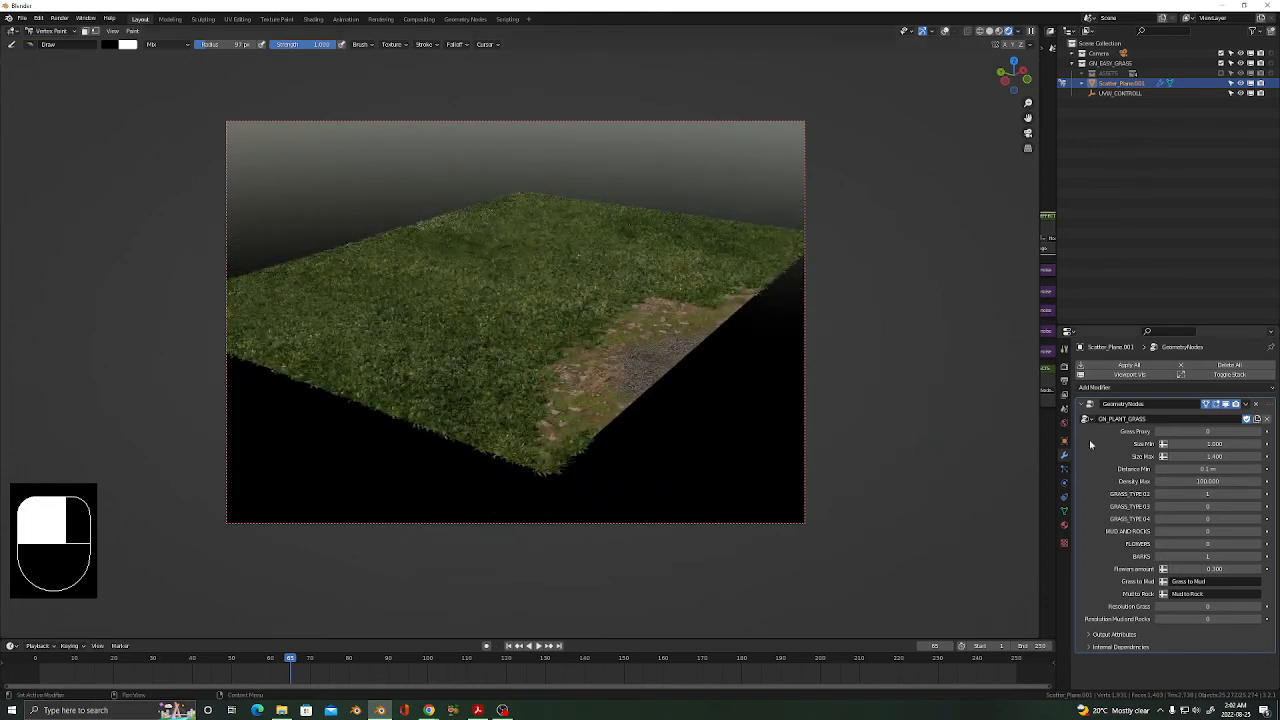
pyautogui.moveTo(503, 370); pyautogui.dragTo(512, 355, button='middle')
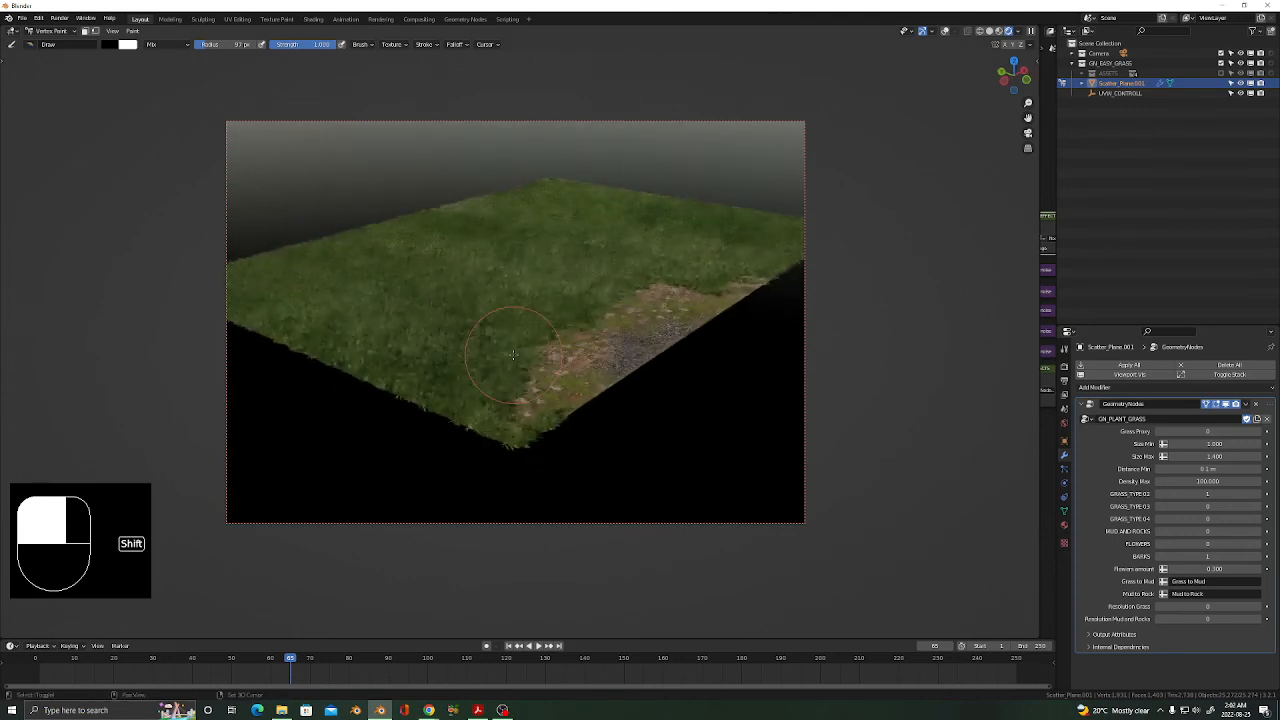